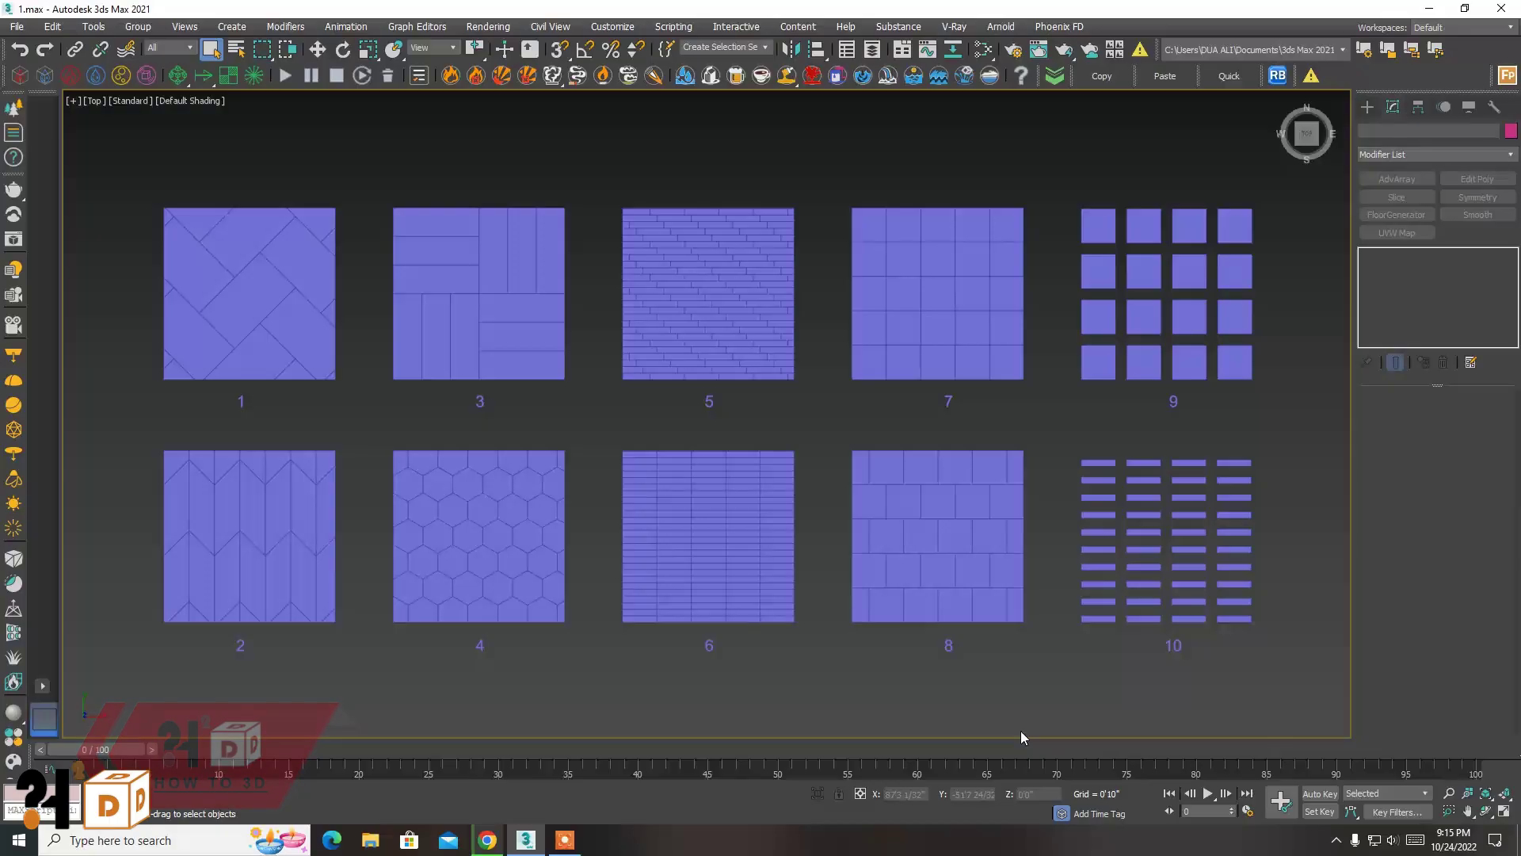
key("p")
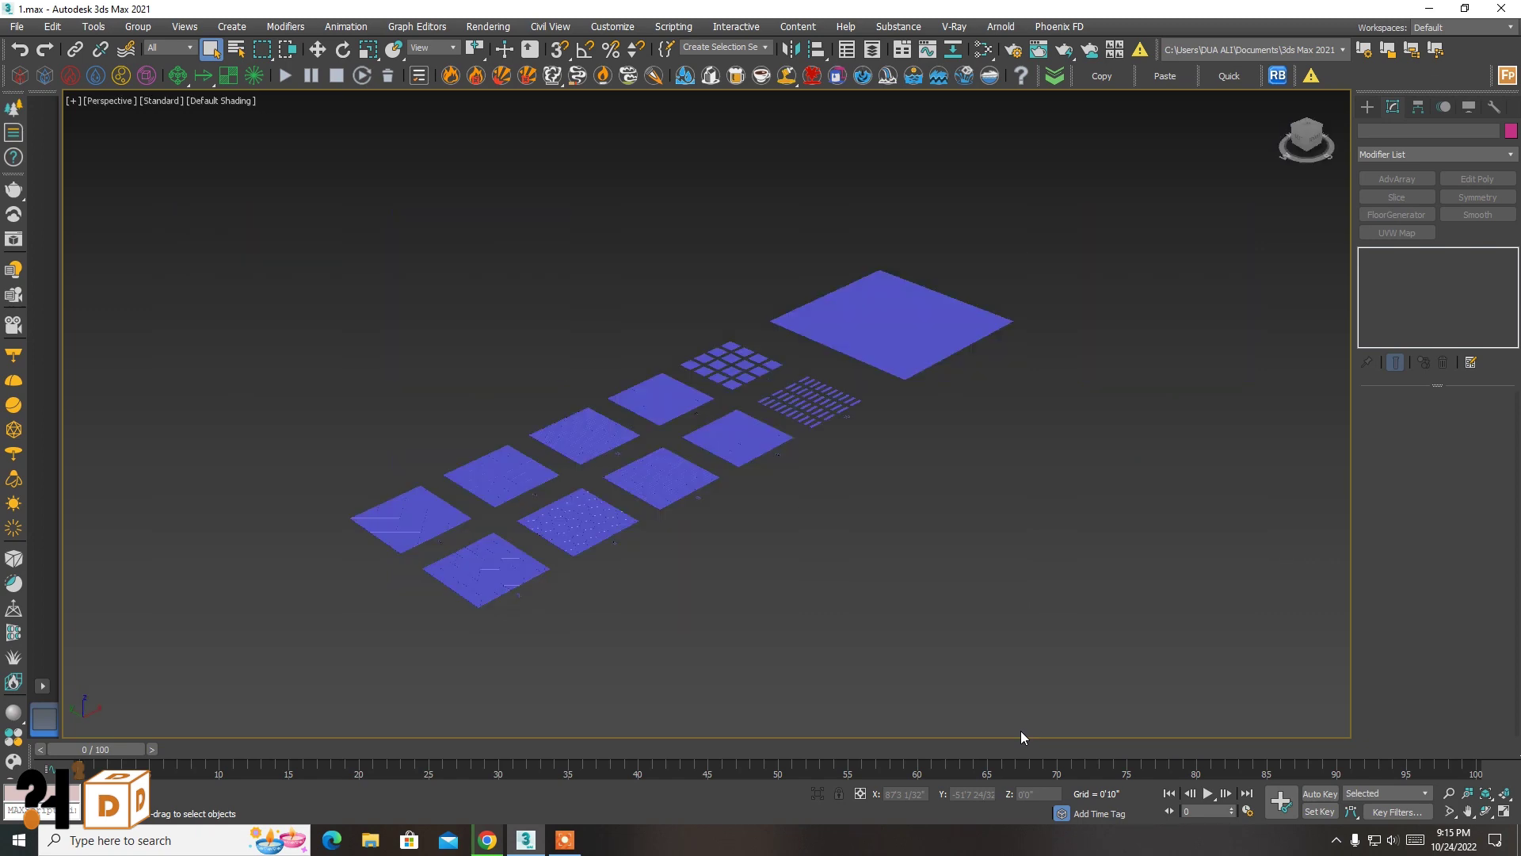
left_click(1483, 812)
left_click_drag(832, 475, 763, 491)
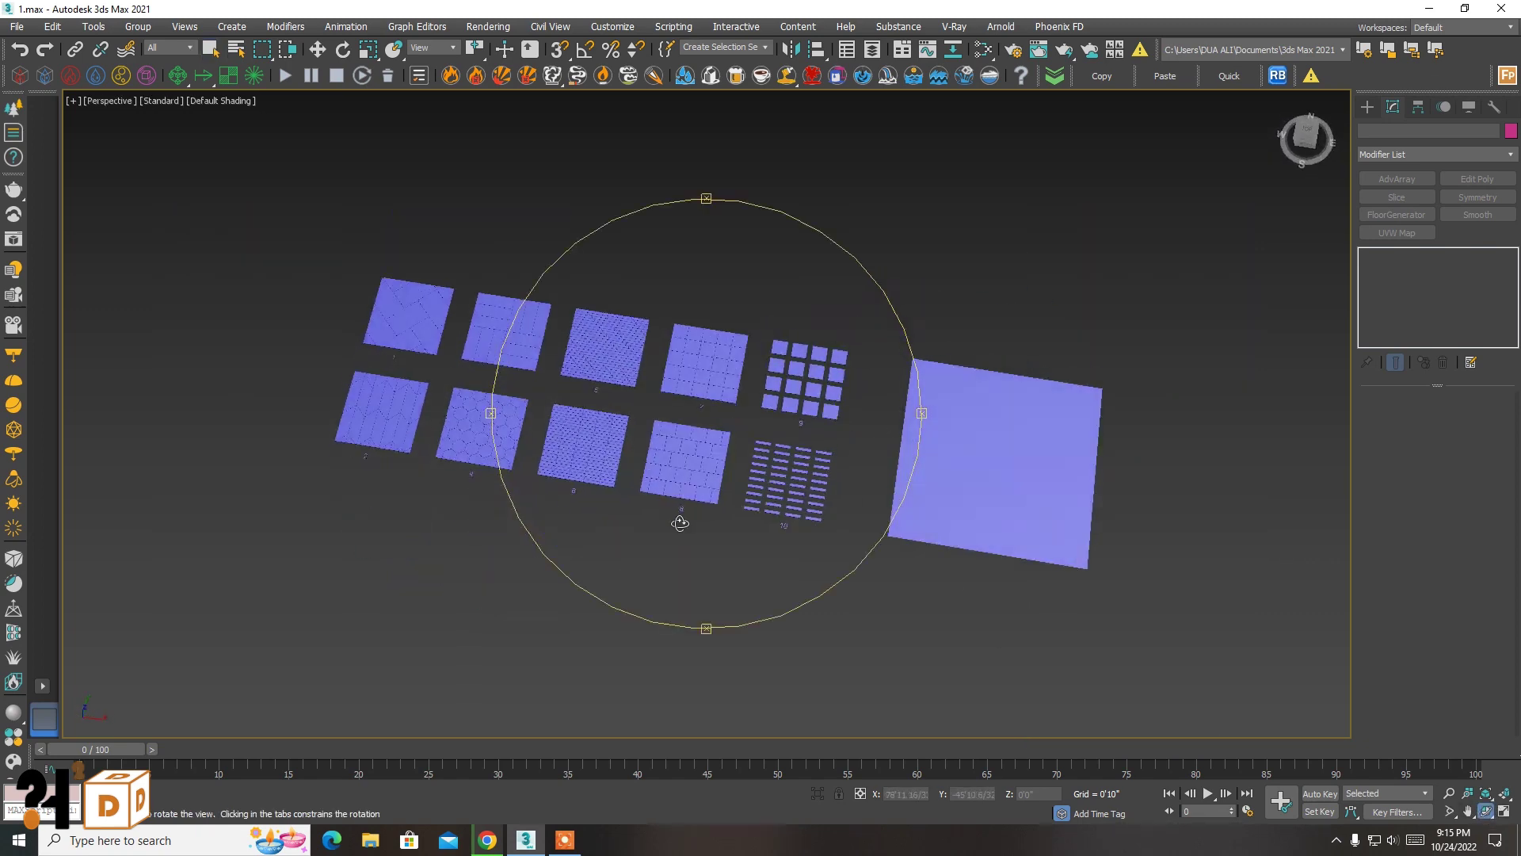
scroll(673, 504, "up", 2)
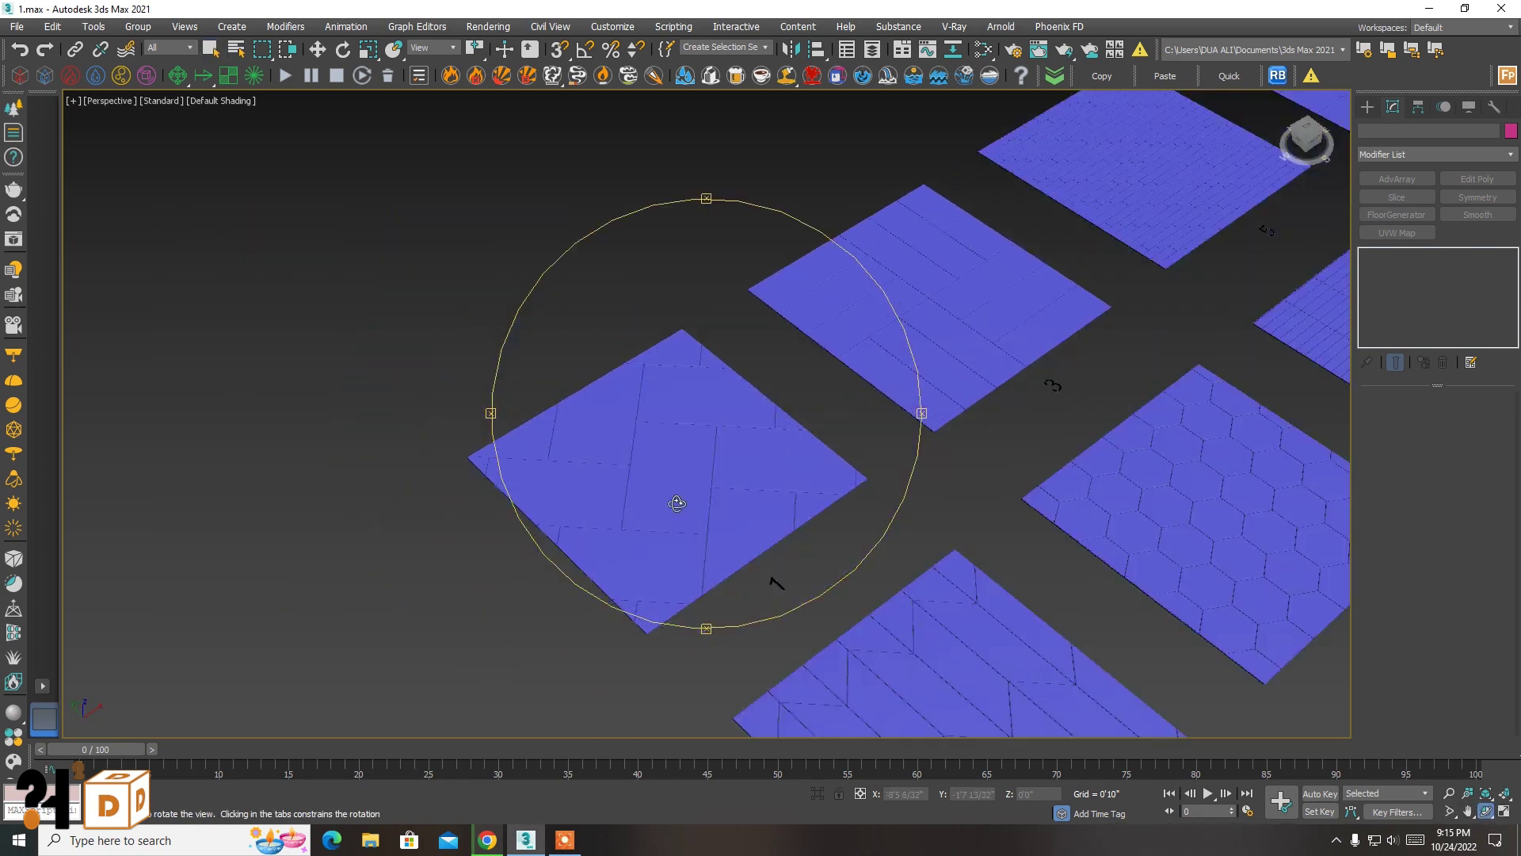
scroll(698, 515, "up", 2)
scroll(713, 523, "up", 2)
scroll(705, 519, "down", 3)
scroll(713, 511, "up", 2)
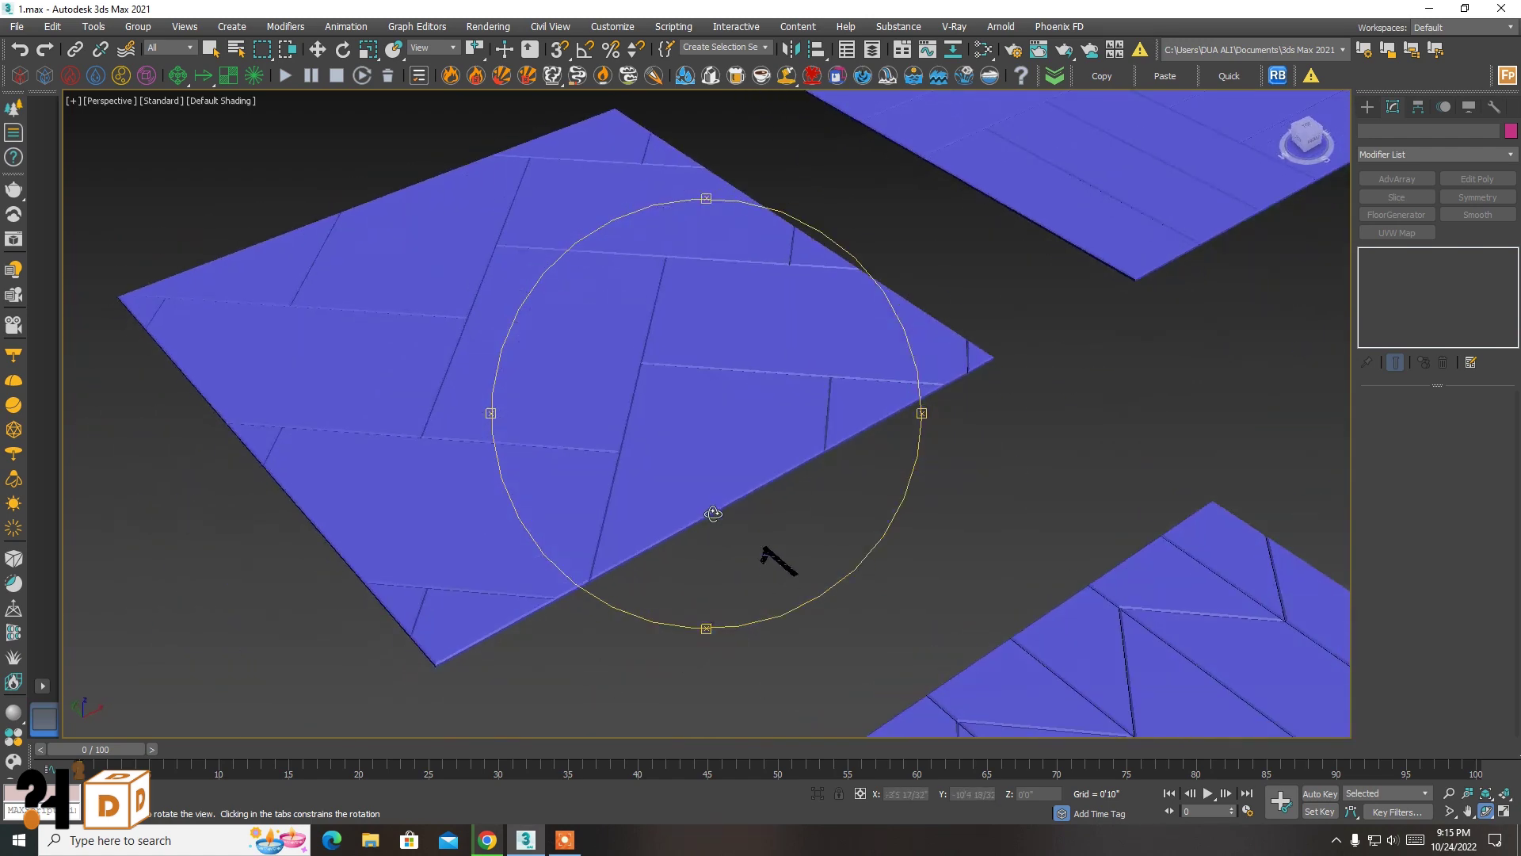
scroll(611, 454, "up", 4)
scroll(611, 456, "down", 1)
scroll(614, 460, "down", 2)
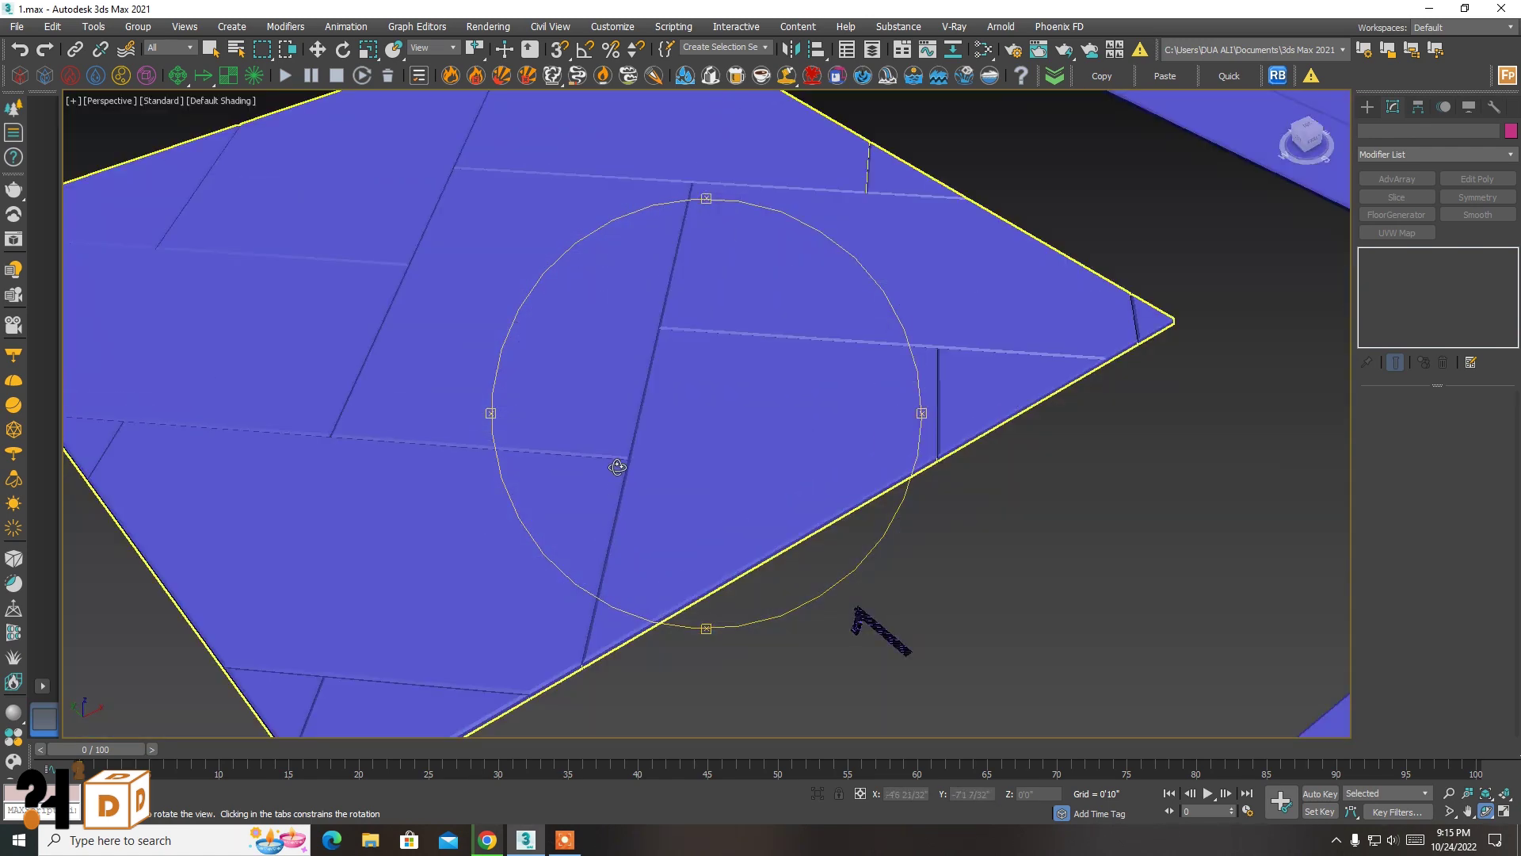
scroll(618, 464, "down", 2)
scroll(808, 564, "up", 4)
scroll(577, 383, "down", 3)
scroll(611, 428, "down", 2)
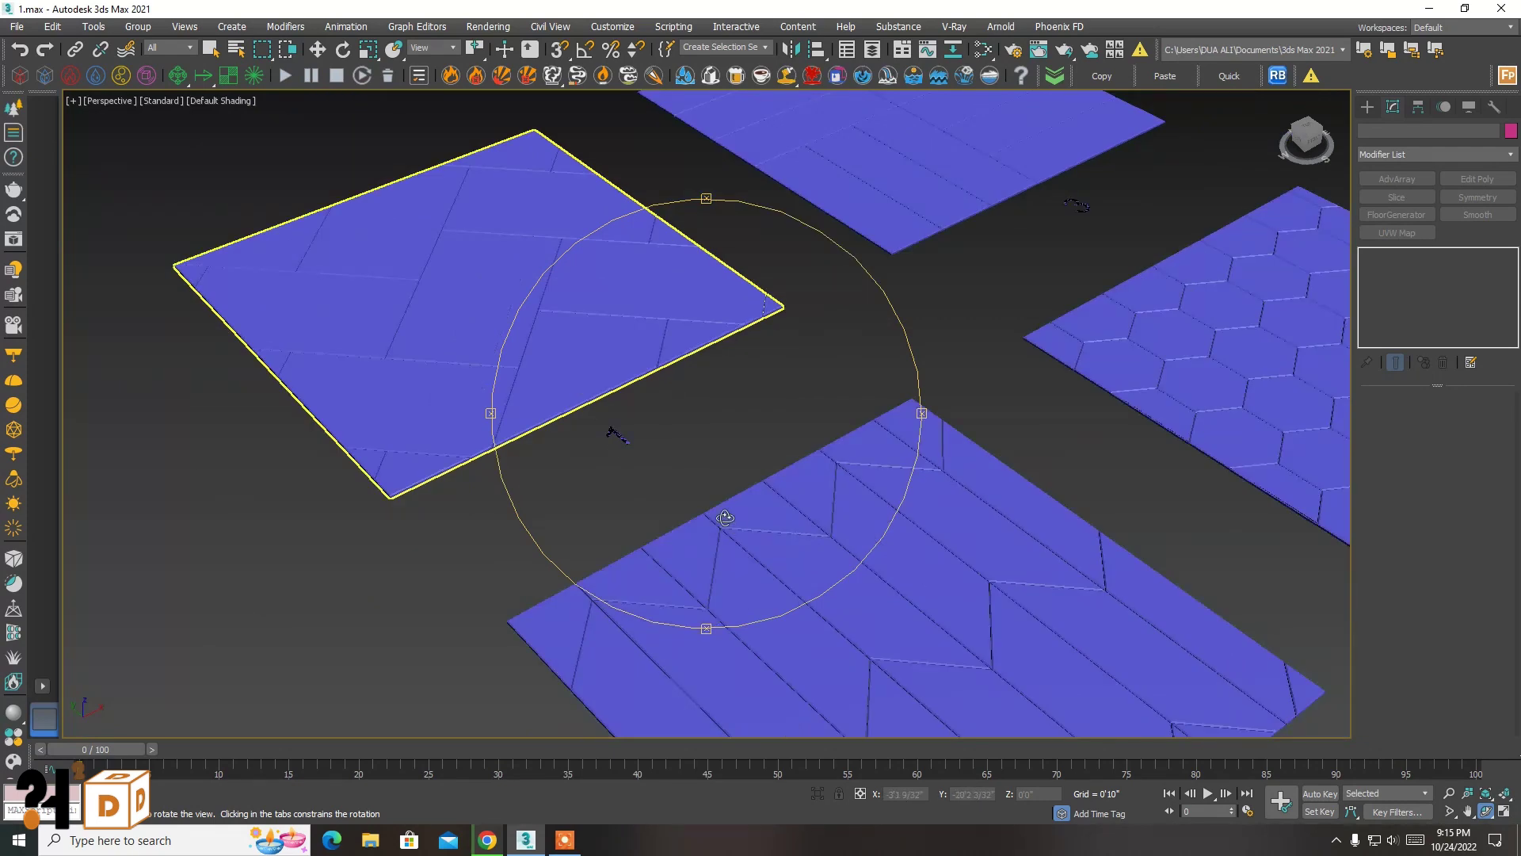
mouse_move(611, 427)
left_mouse_down()
mouse_move(503, 305)
mouse_move(577, 385)
left_mouse_up()
scroll(574, 376, "up", 3)
scroll(776, 458, "up", 2)
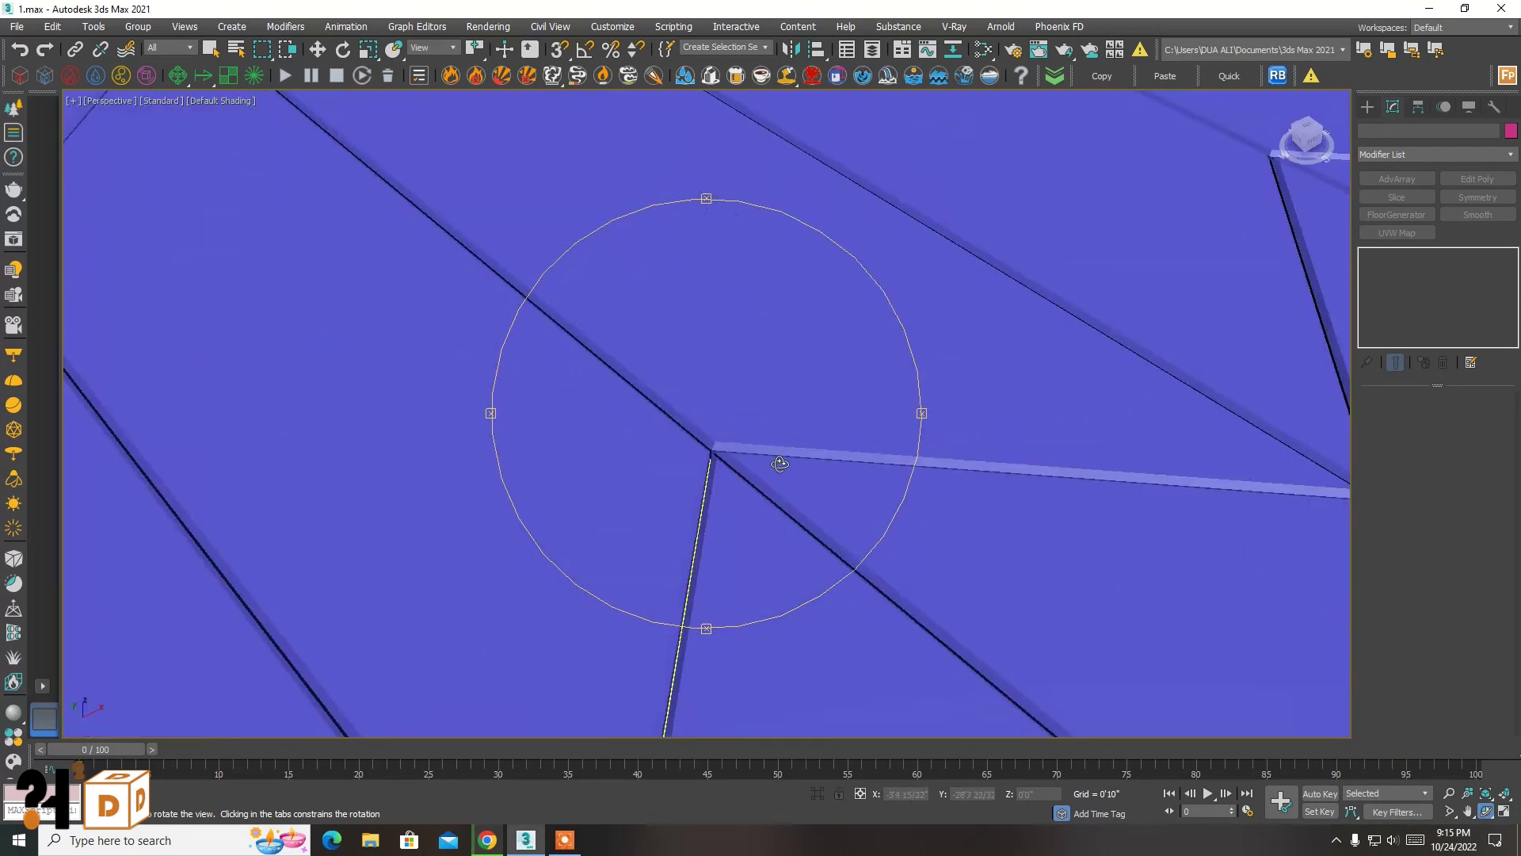
scroll(697, 452, "up", 2)
scroll(634, 507, "up", 1)
scroll(612, 543, "down", 2)
scroll(555, 570, "down", 3)
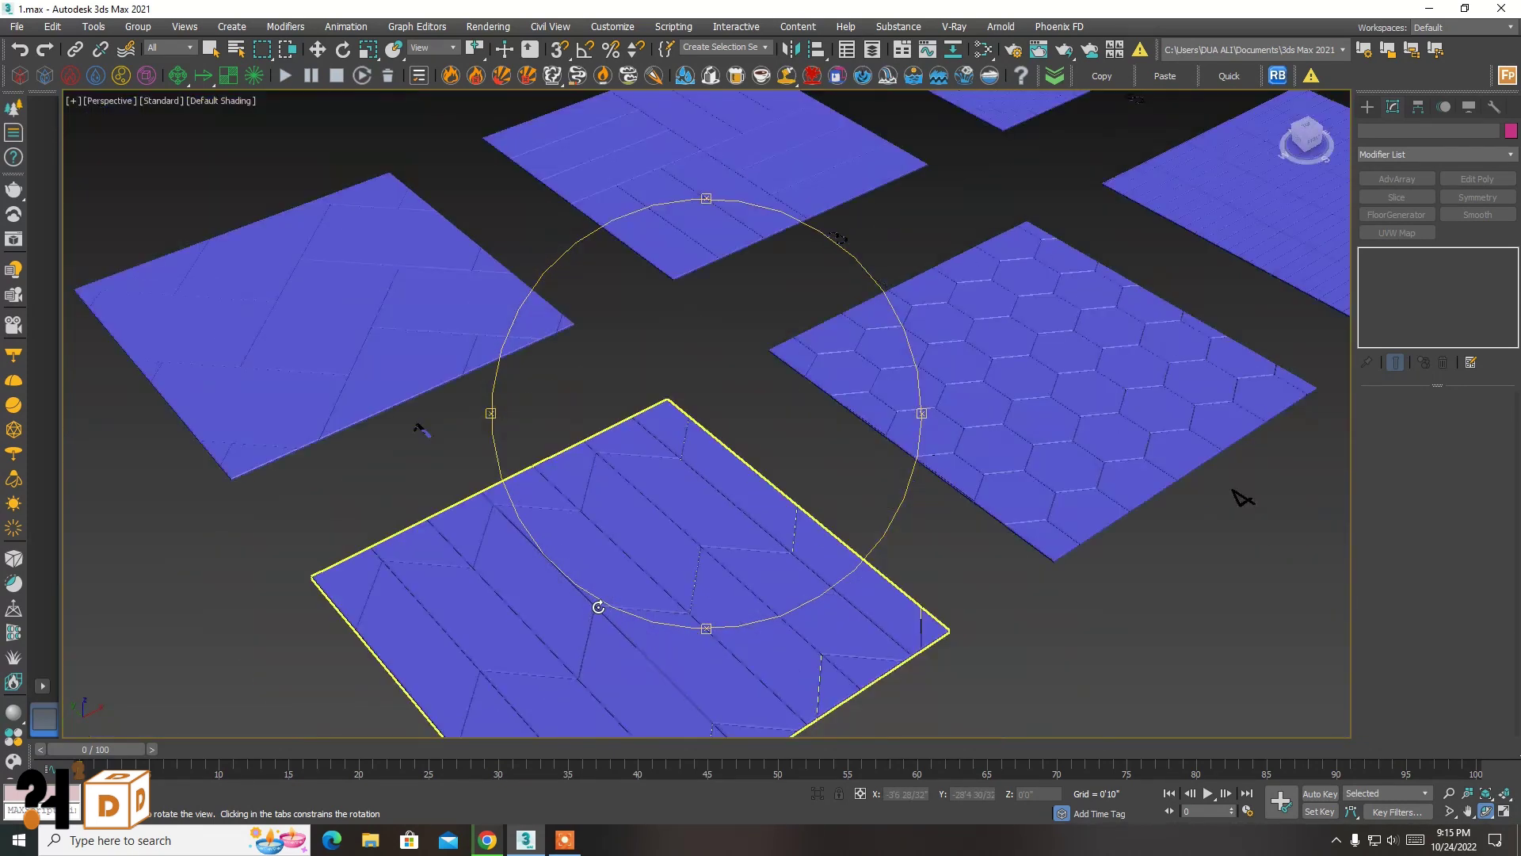
middle_click_drag(783, 208, 765, 426)
scroll(740, 421, "up", 3)
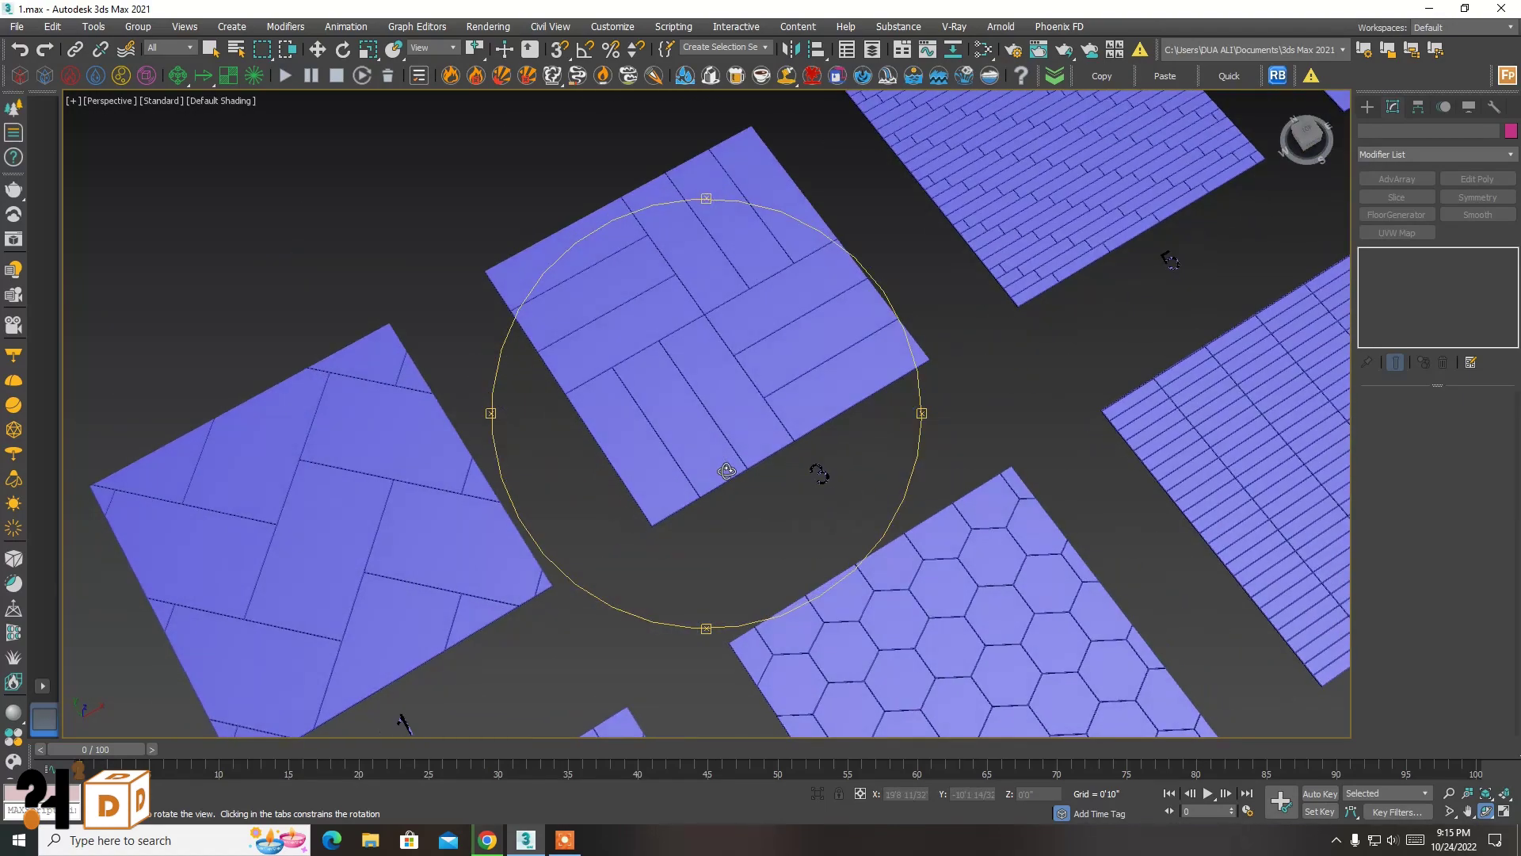
scroll(729, 407, "up", 2)
scroll(729, 407, "up", 2)
mouse_move(710, 202)
left_mouse_down()
mouse_move(730, 346)
mouse_move(719, 326)
left_mouse_up()
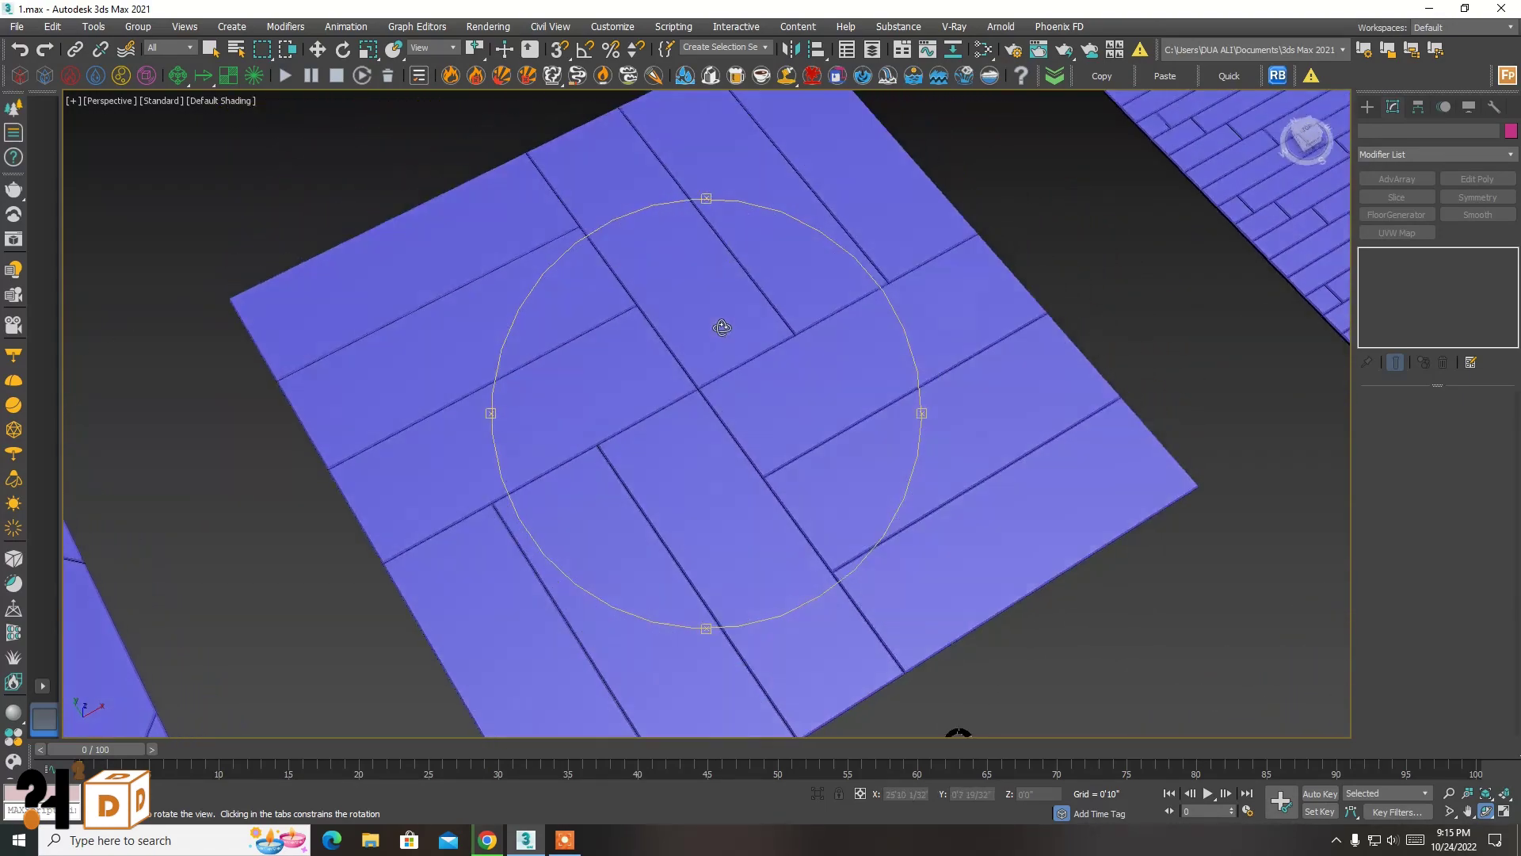
scroll(695, 423, "up", 5)
scroll(696, 424, "down", 2)
scroll(689, 333, "down", 3)
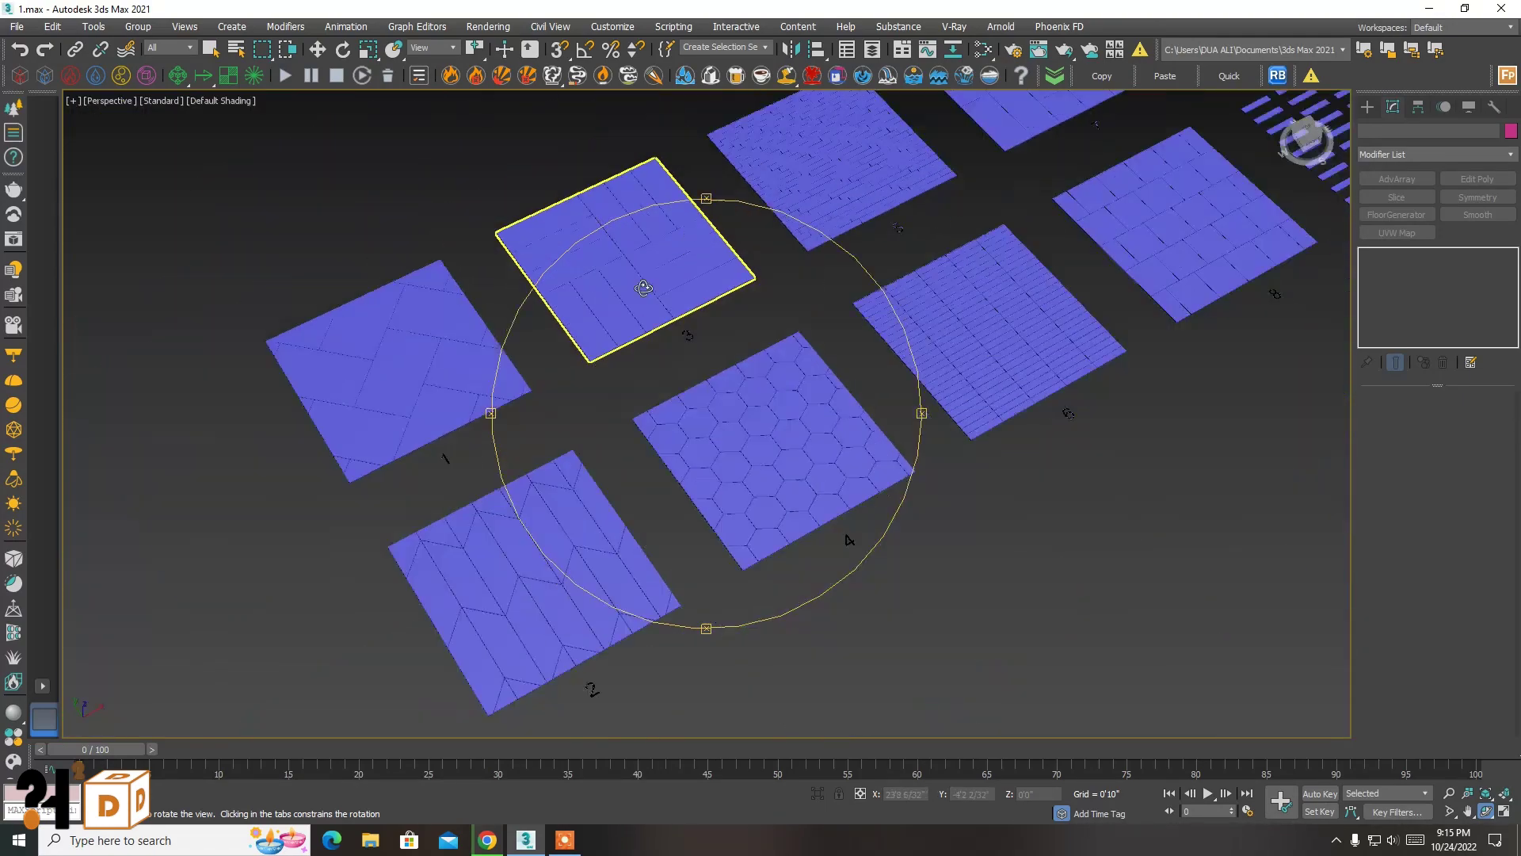
scroll(866, 499, "up", 3)
mouse_move(866, 499)
left_mouse_down()
mouse_move(714, 285)
mouse_move(798, 640)
mouse_move(638, 237)
left_mouse_up()
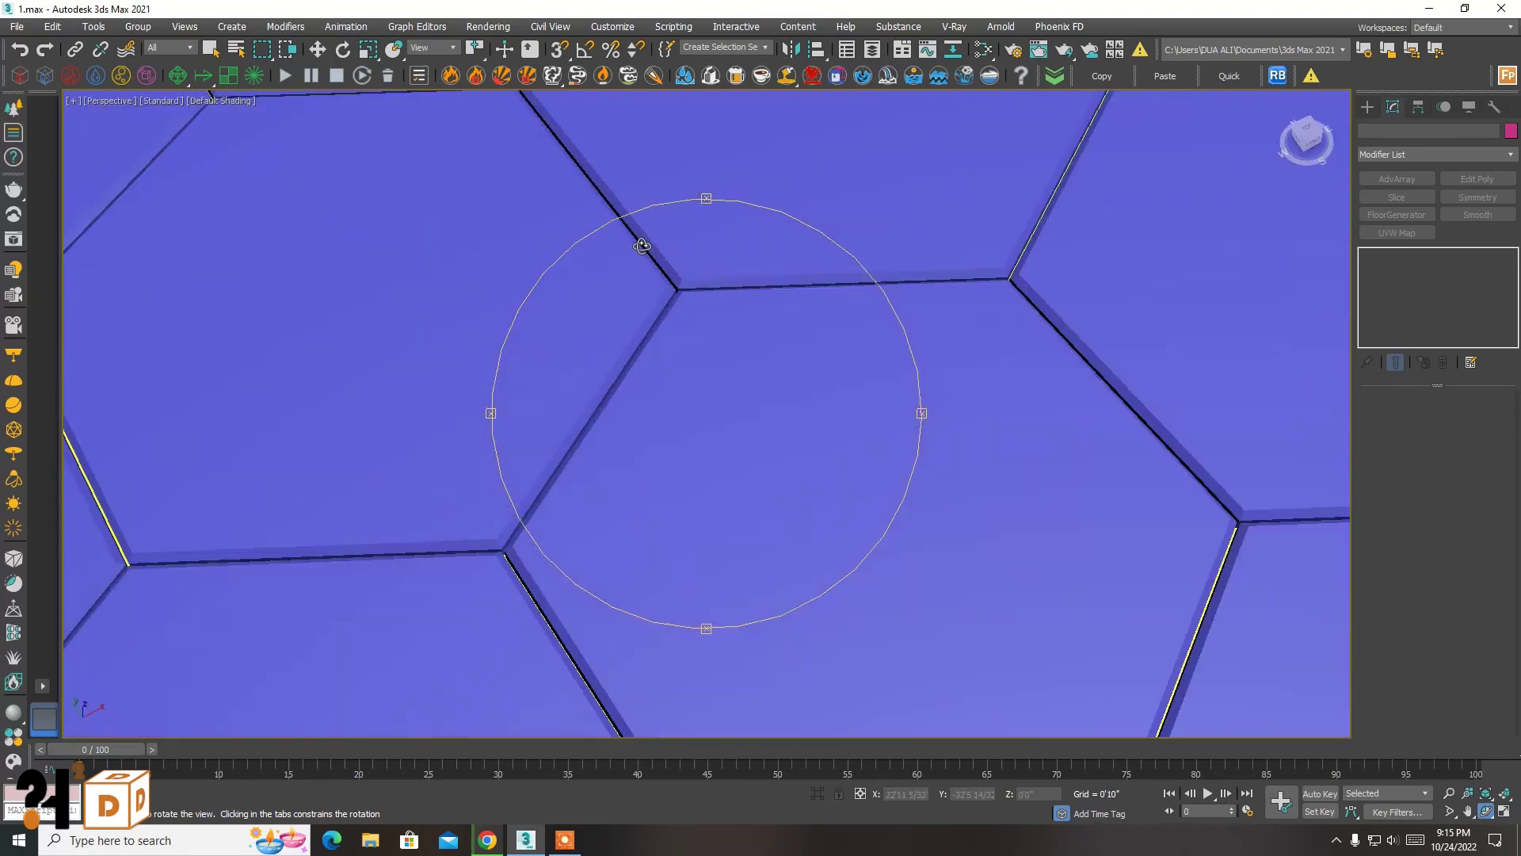
scroll(693, 384, "up", 2)
scroll(740, 476, "down", 5)
left_click_drag(783, 277, 729, 533)
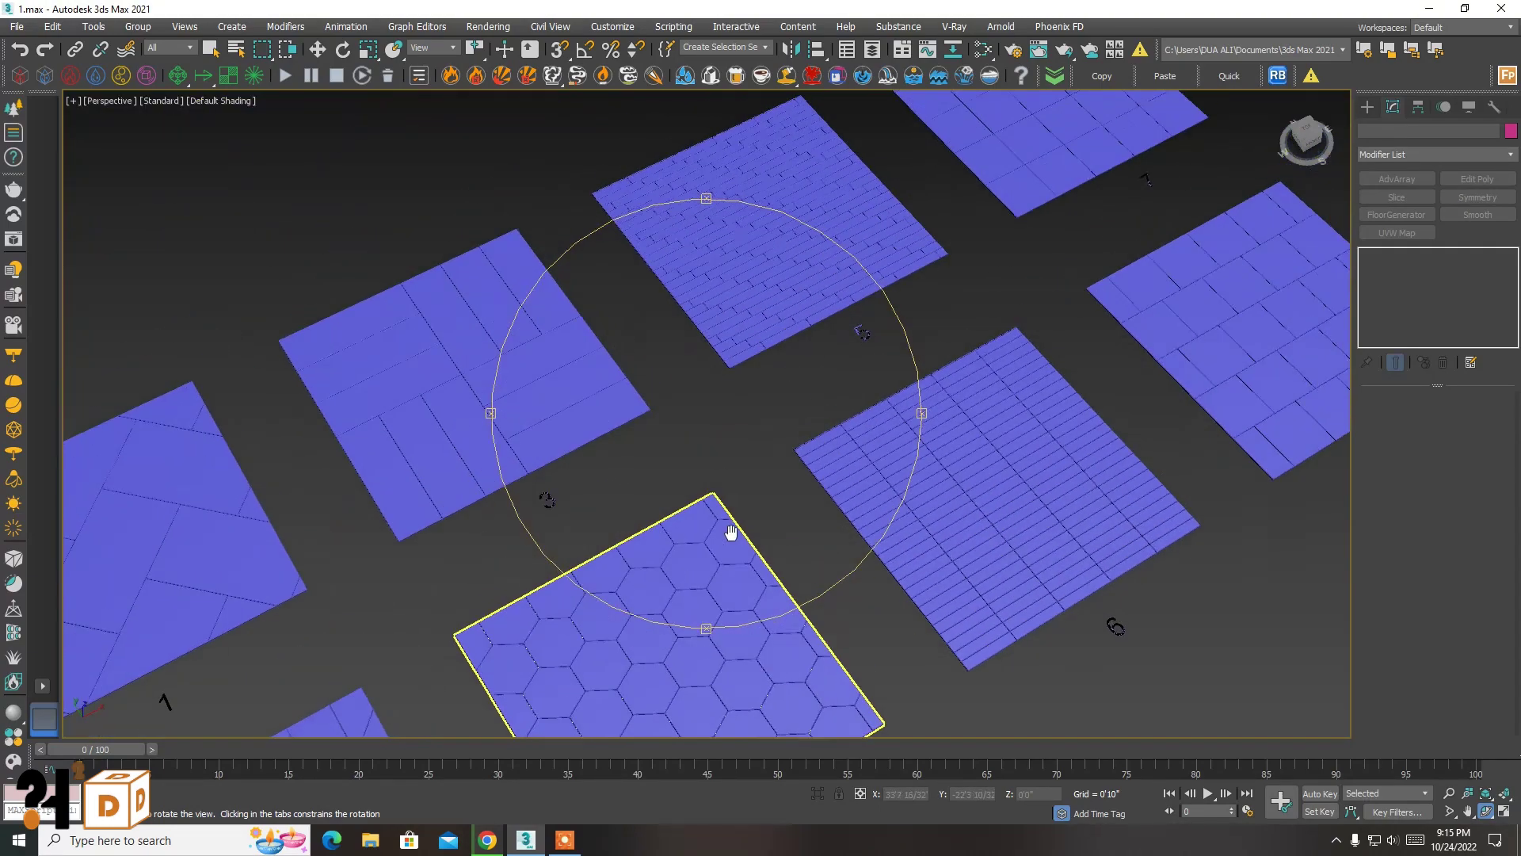
scroll(788, 170, "up", 4)
scroll(774, 288, "up", 3)
scroll(743, 355, "up", 1)
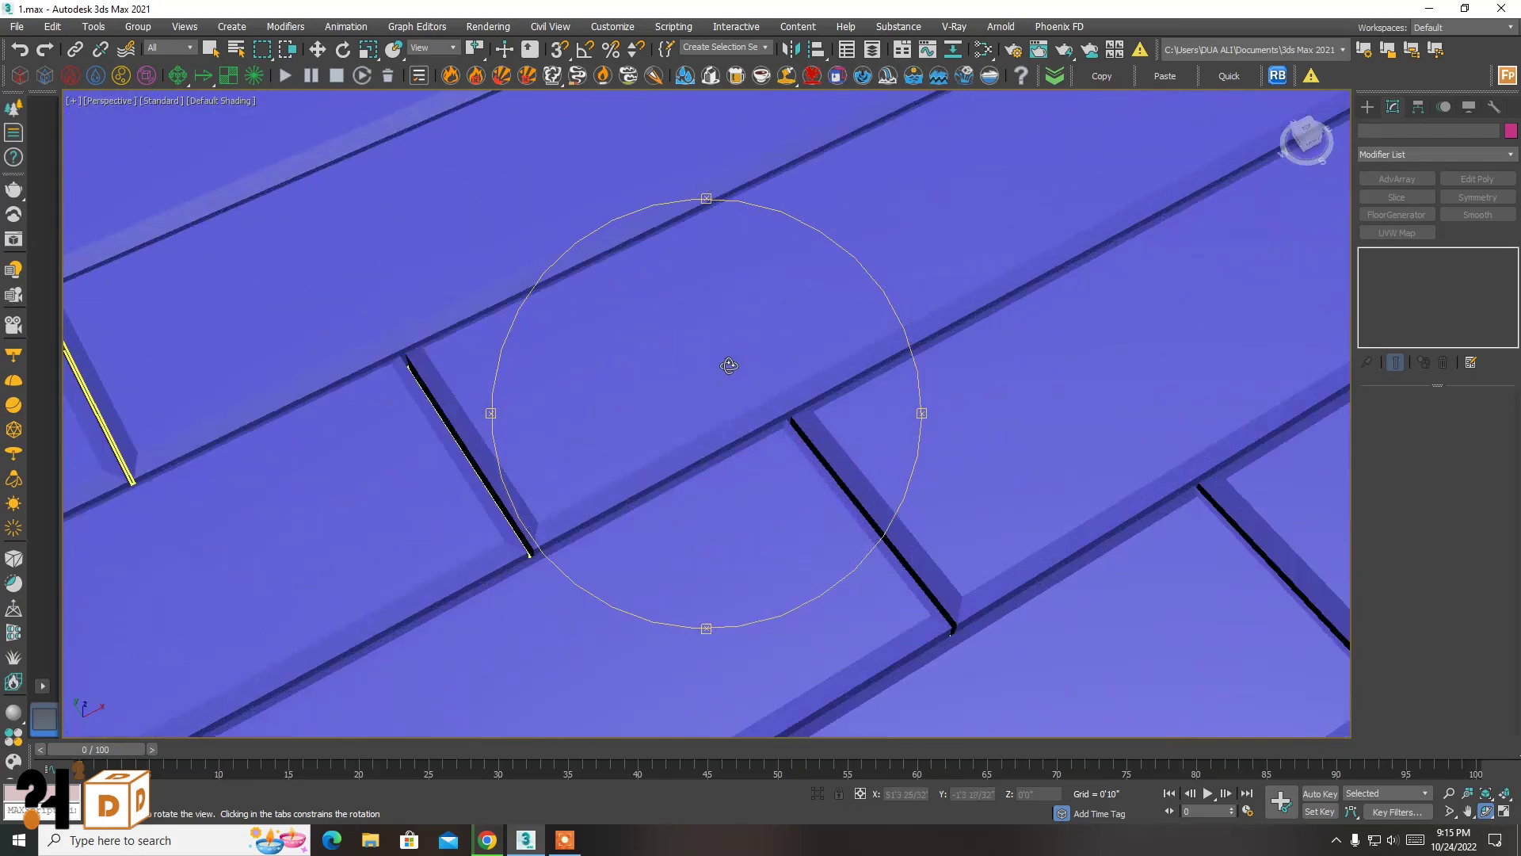
left_click_drag(726, 363, 628, 278)
scroll(631, 312, "down", 5)
scroll(826, 680, "down", 2)
left_click_drag(826, 679, 858, 631)
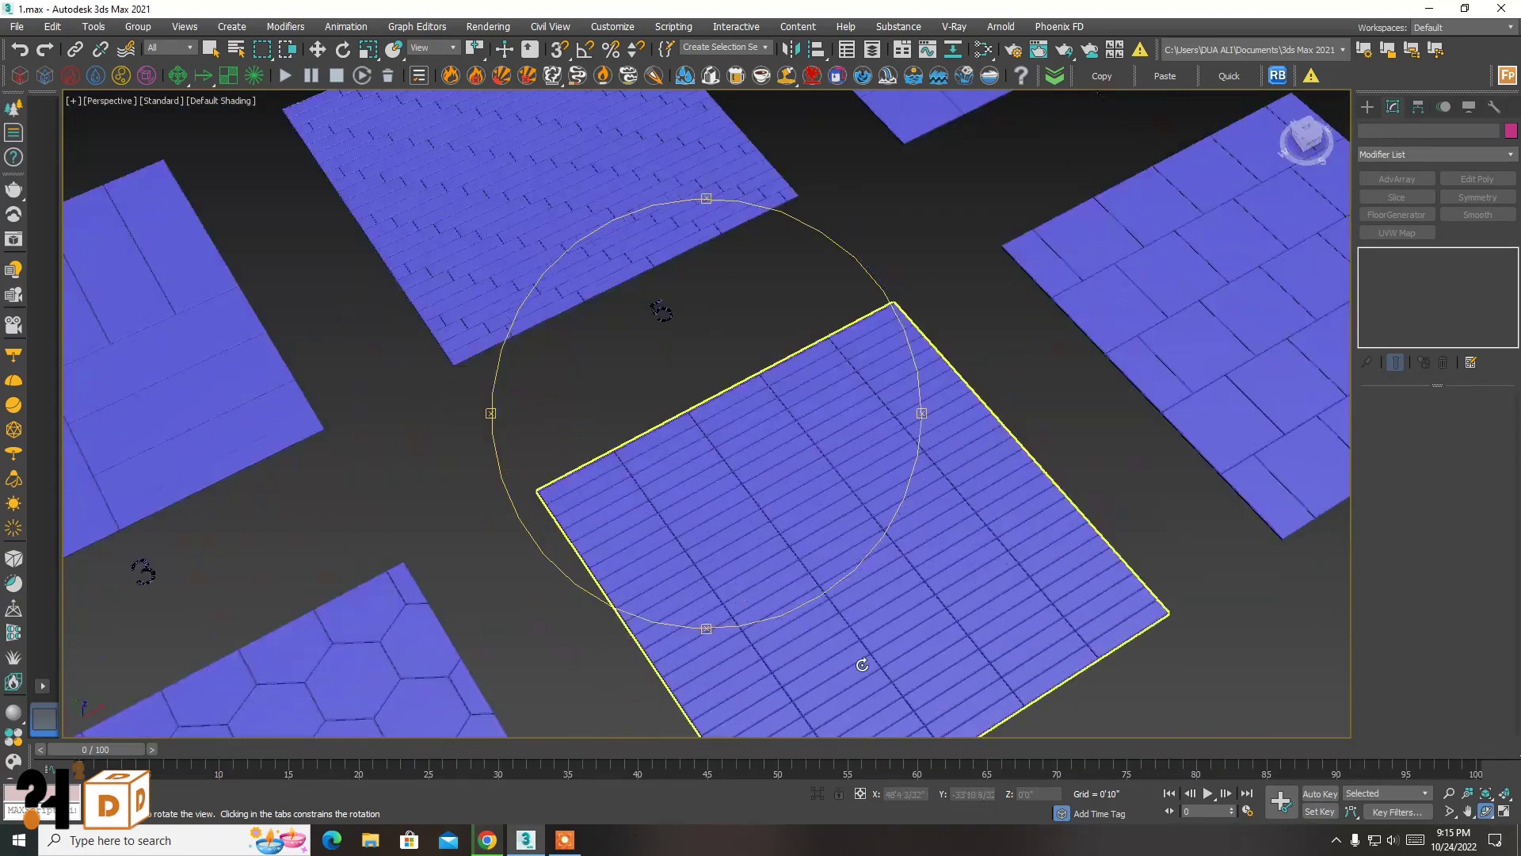
scroll(859, 631, "up", 5)
scroll(858, 458, "up", 2)
scroll(847, 475, "down", 1)
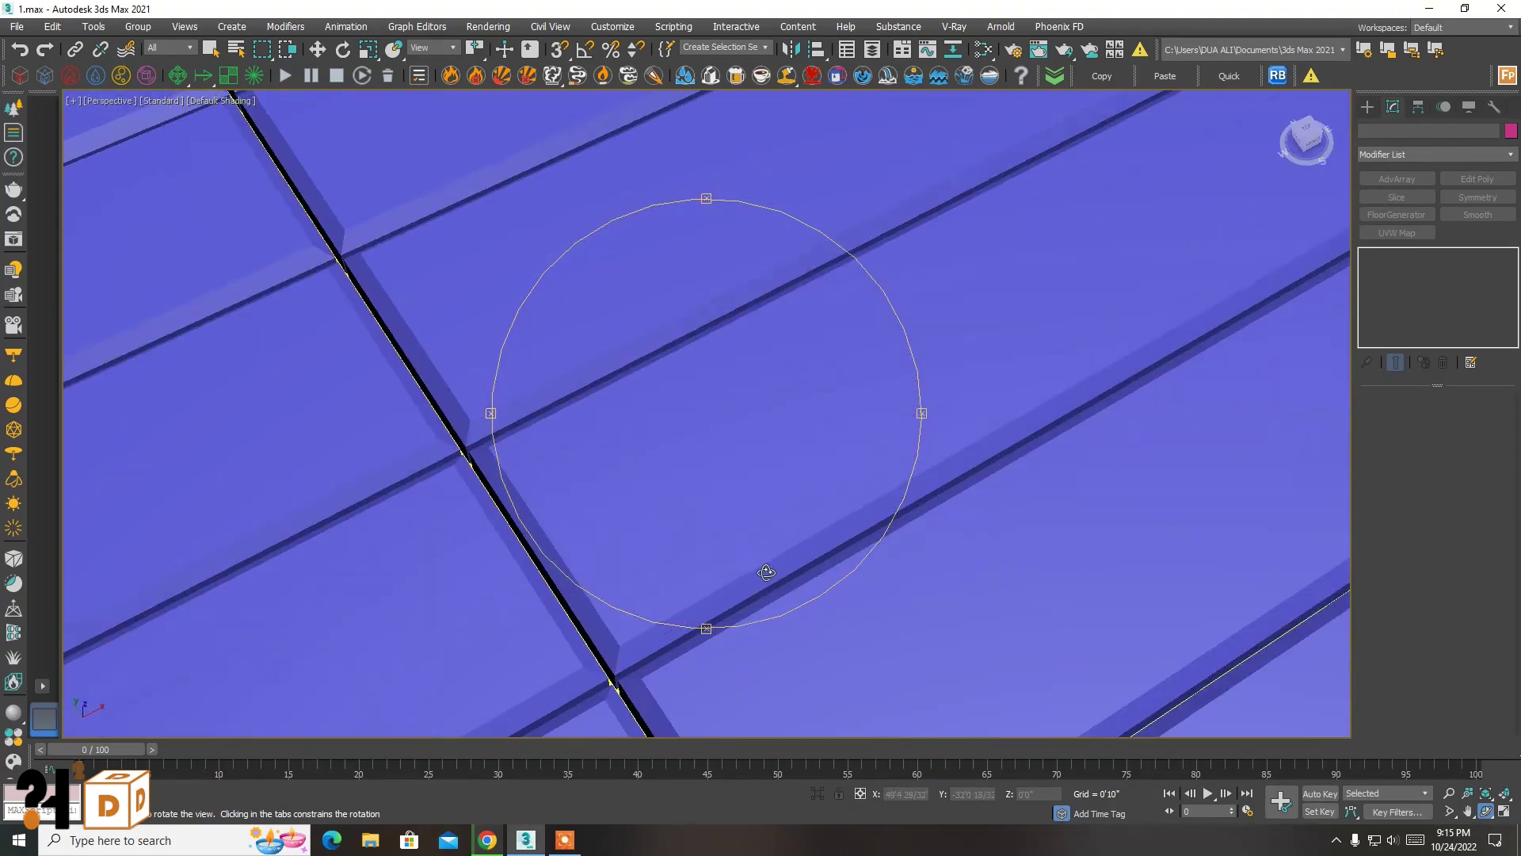
scroll(847, 475, "down", 3)
scroll(844, 444, "down", 2)
left_click_drag(844, 329, 961, 451)
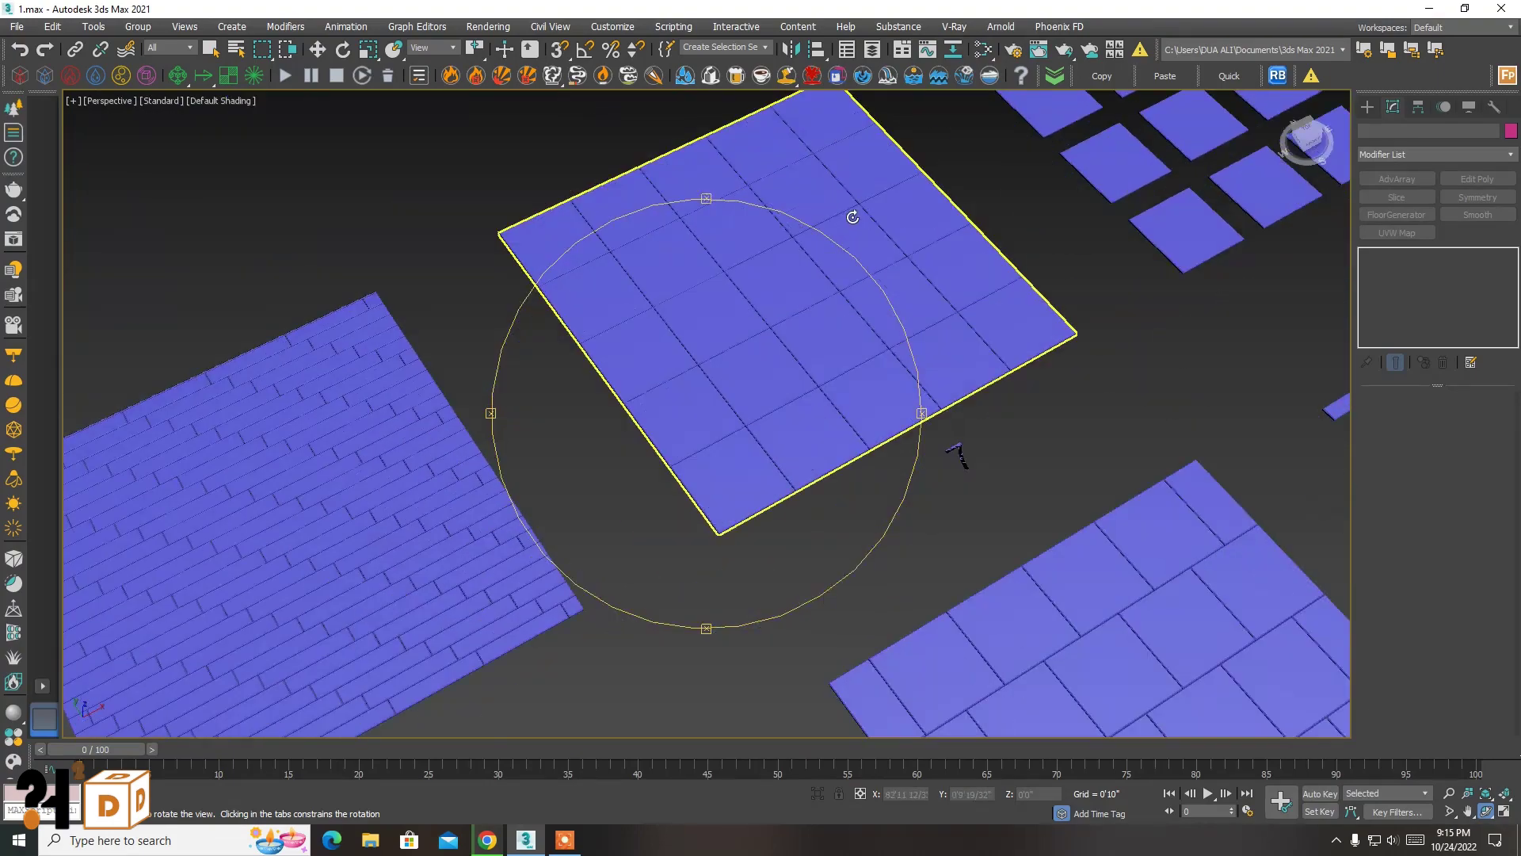
scroll(805, 289, "up", 3)
scroll(716, 370, "up", 2)
scroll(719, 375, "up", 2)
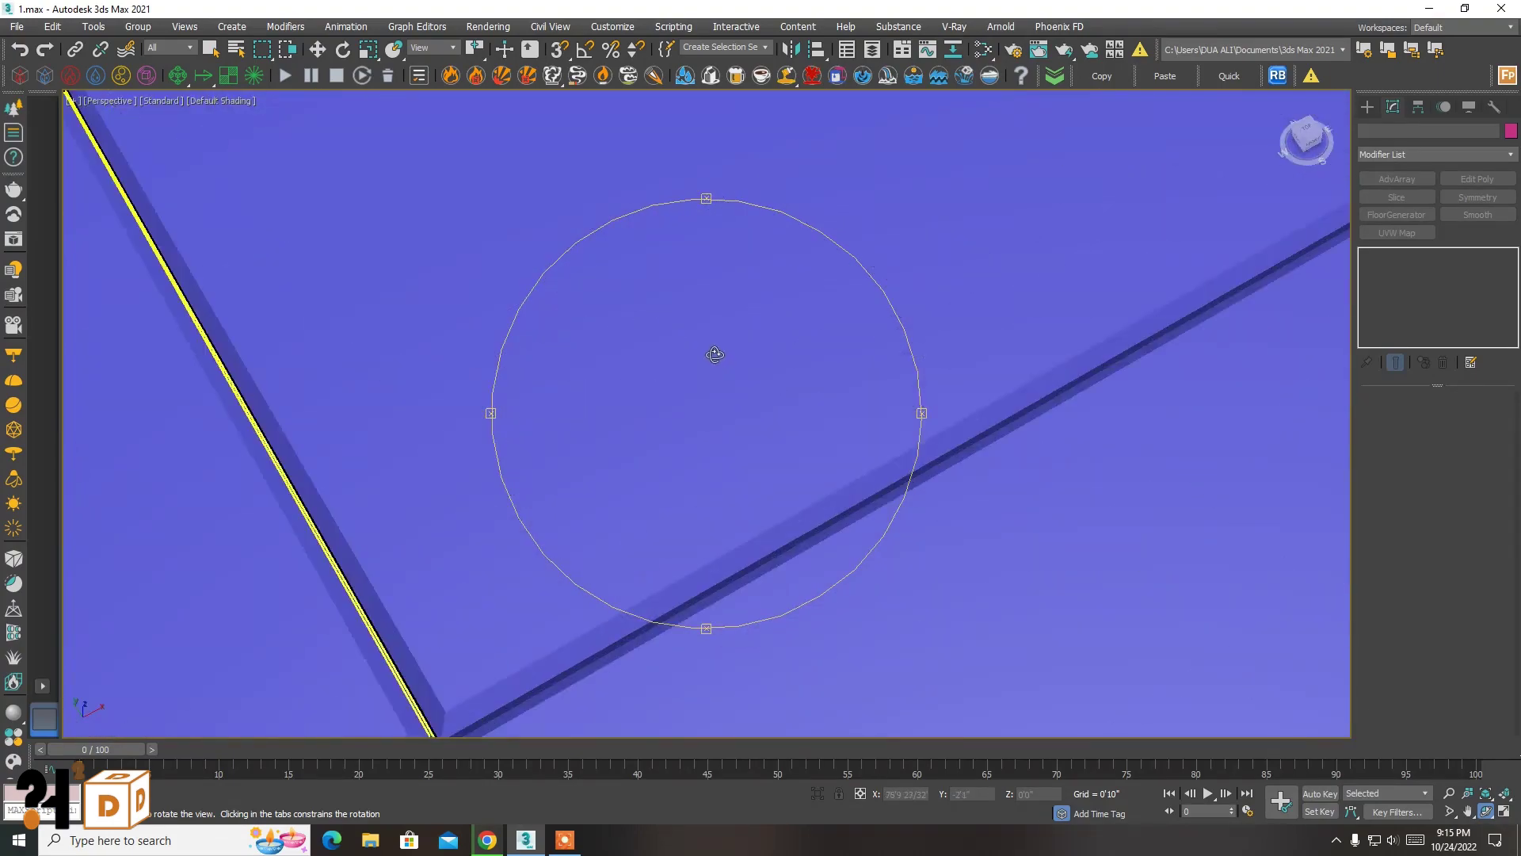
scroll(717, 352, "down", 2)
scroll(722, 350, "down", 2)
scroll(723, 350, "down", 2)
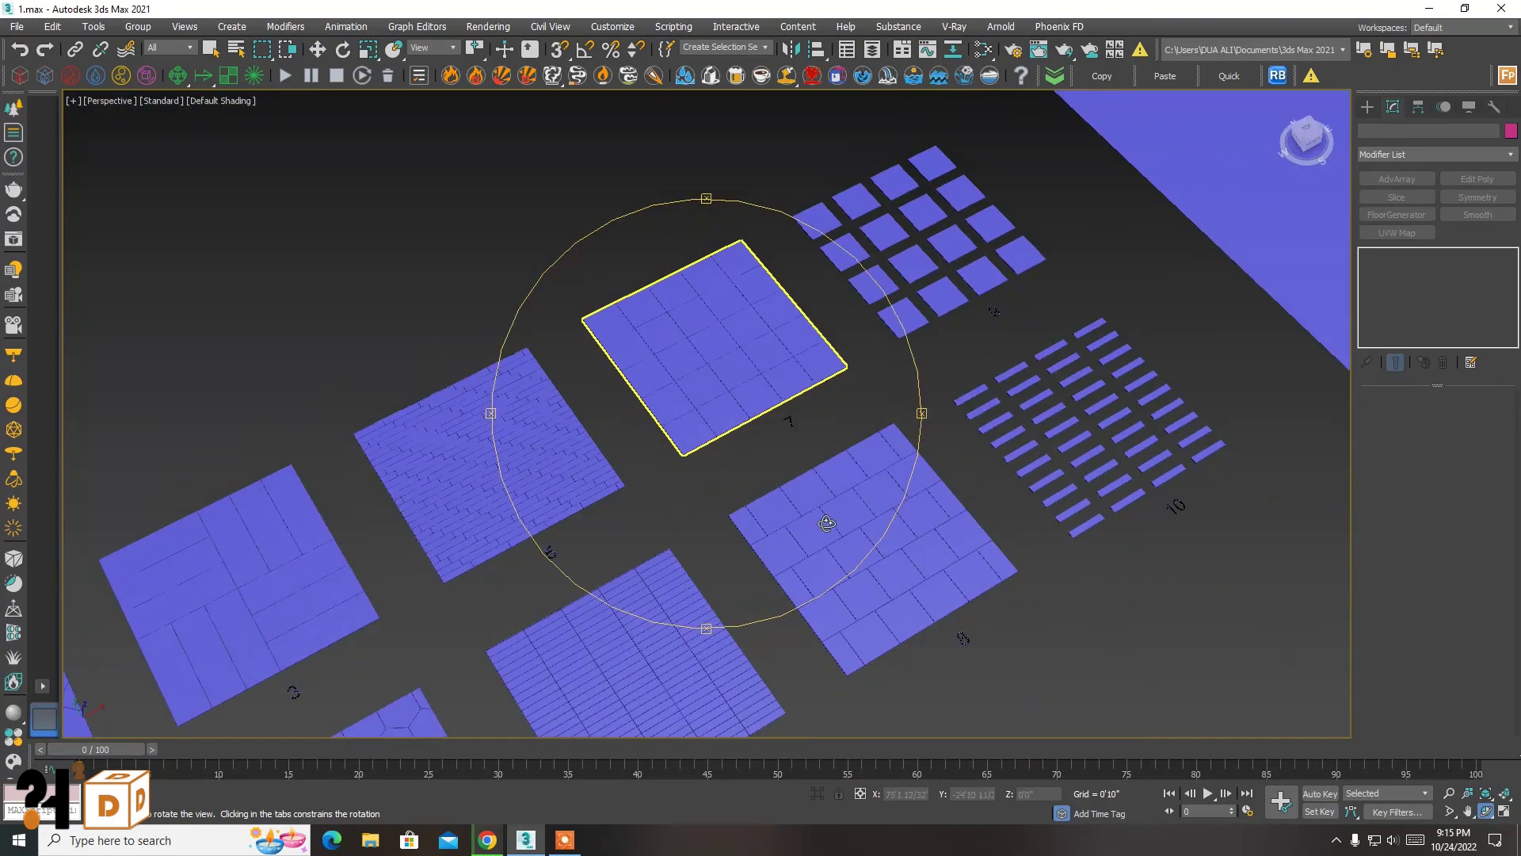
scroll(826, 523, "up", 3)
scroll(880, 570, "up", 3)
scroll(890, 496, "up", 2)
scroll(899, 469, "up", 2)
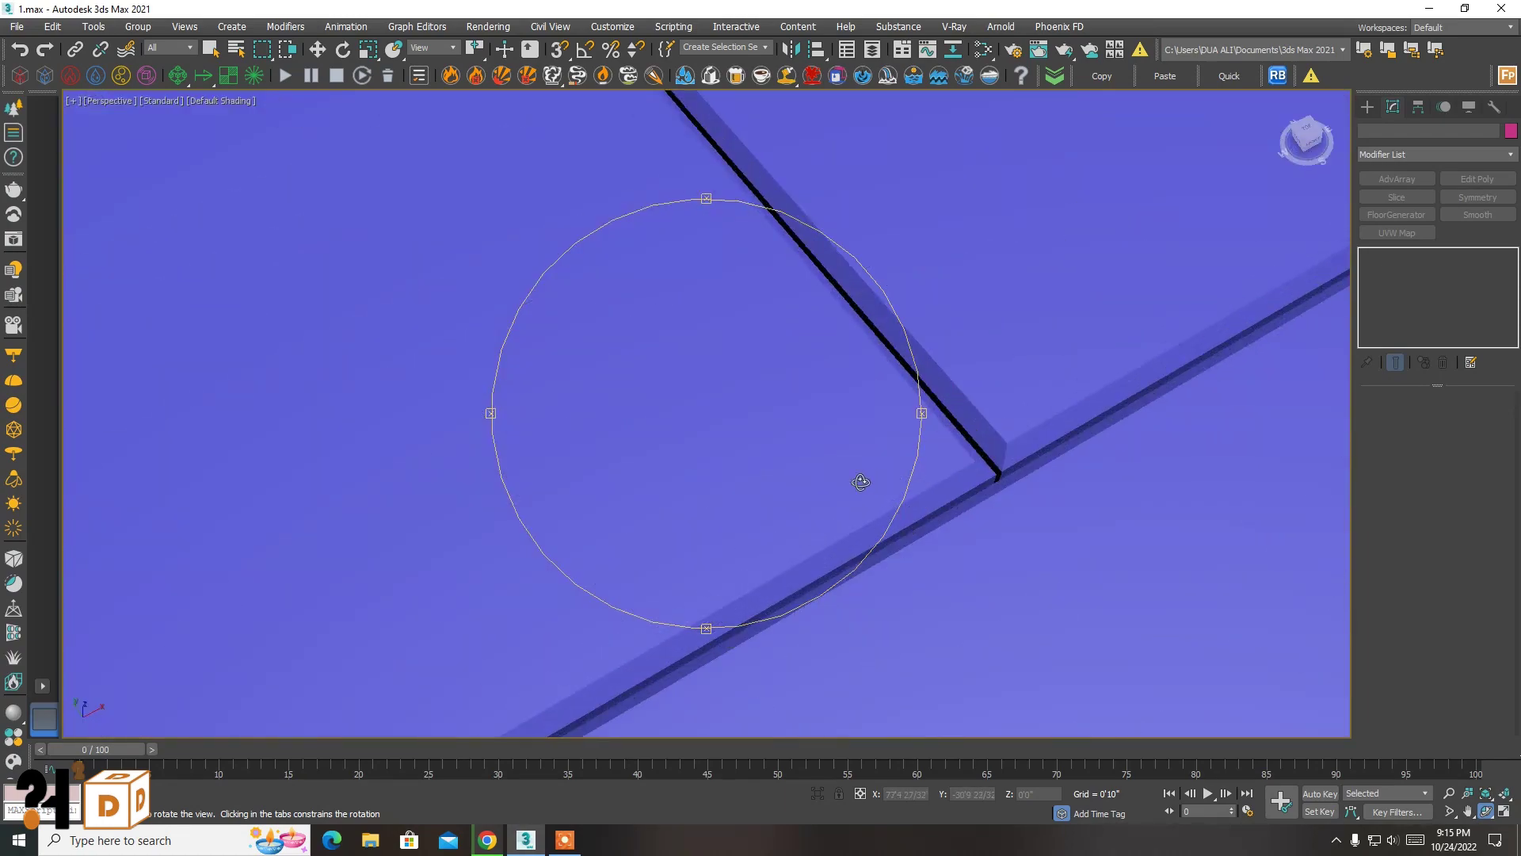
scroll(861, 482, "down", 3)
scroll(786, 527, "down", 3)
scroll(871, 210, "up", 2)
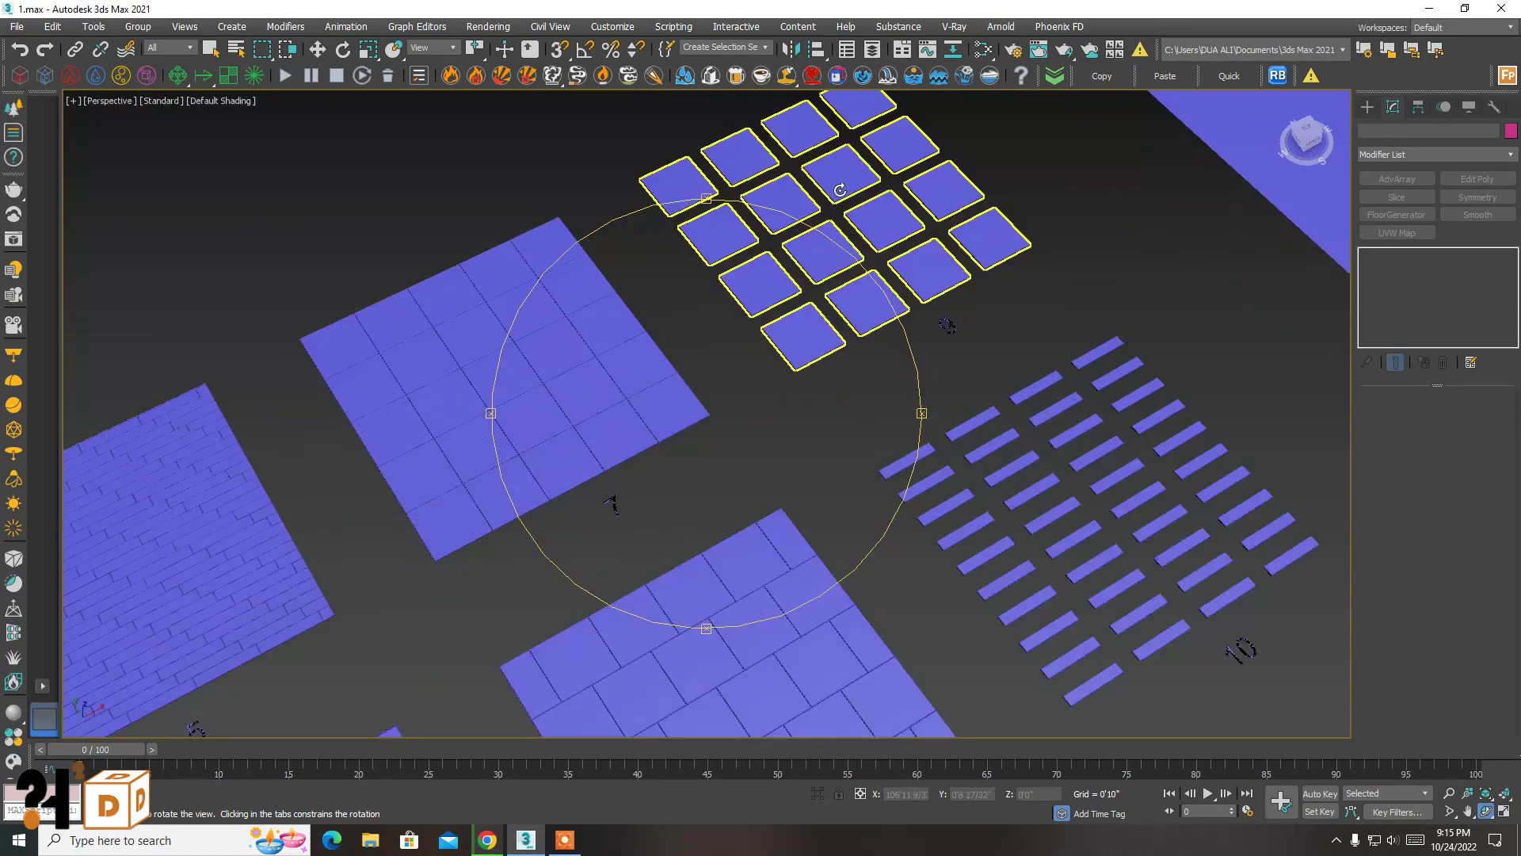
scroll(815, 221, "up", 3)
scroll(812, 224, "up", 3)
scroll(808, 225, "down", 3)
scroll(809, 225, "down", 3)
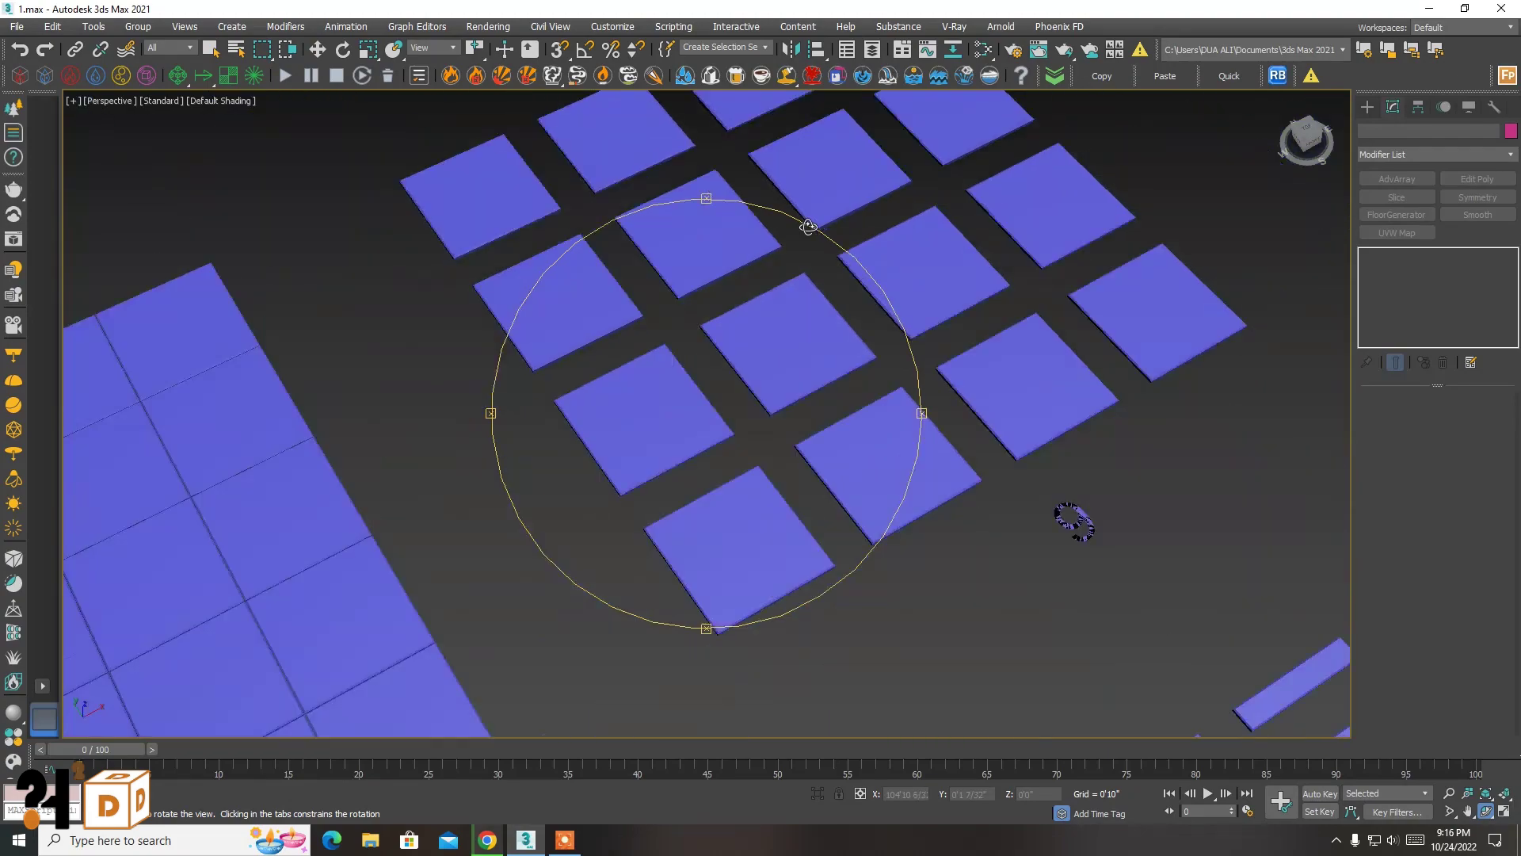
scroll(917, 356, "down", 3)
scroll(918, 369, "up", 4)
scroll(903, 401, "up", 2)
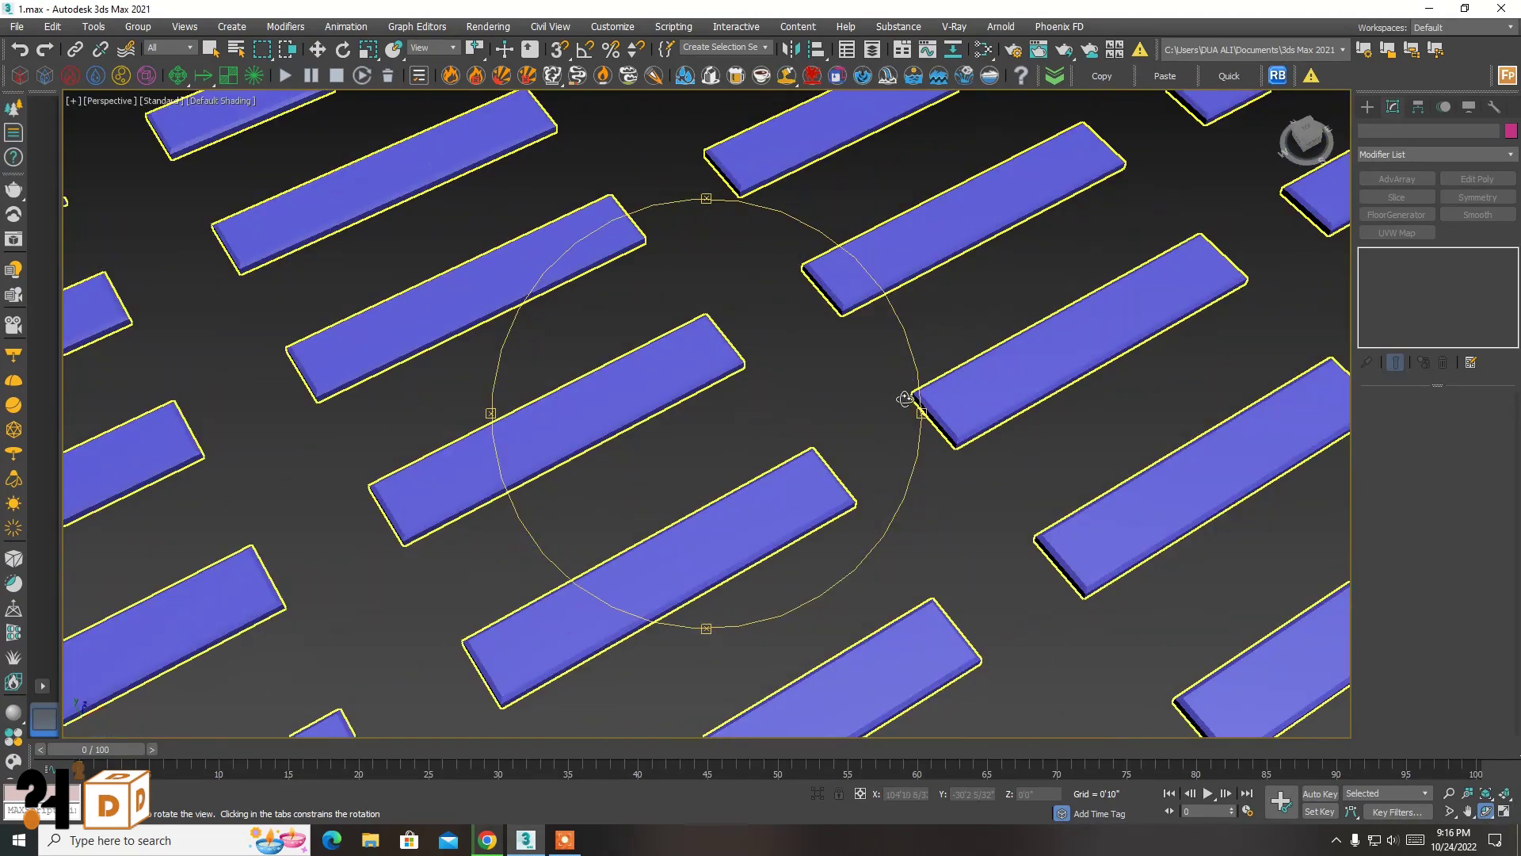
scroll(903, 401, "up", 3)
scroll(825, 445, "down", 4)
scroll(830, 456, "down", 4)
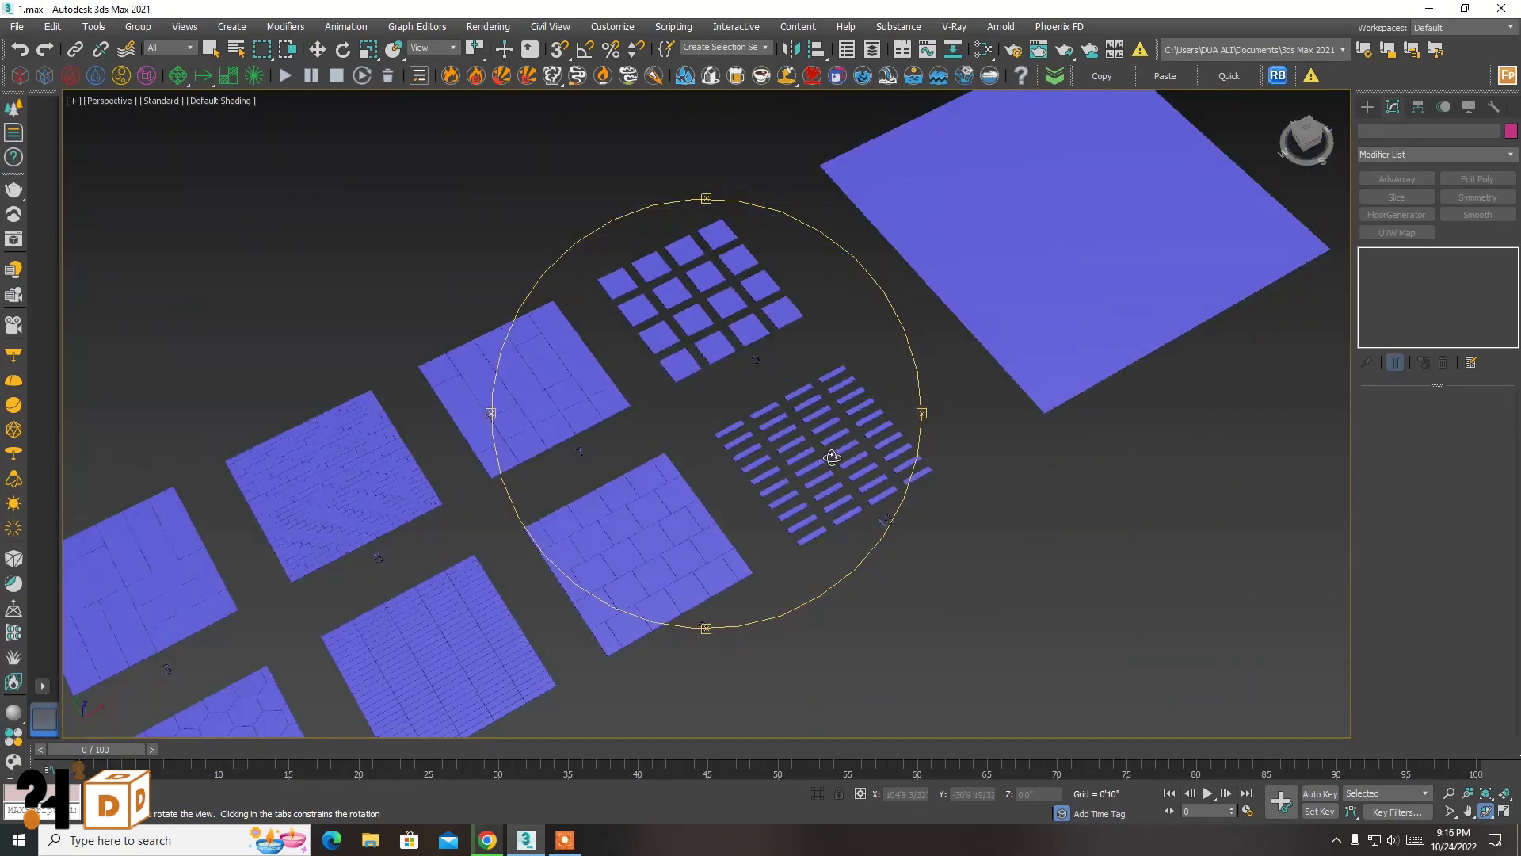
scroll(831, 457, "down", 2)
- Select the large plain plane, frame it in the view and orbit around it and the neighbouring samples
scroll(908, 325, "up", 3)
right_click(907, 299)
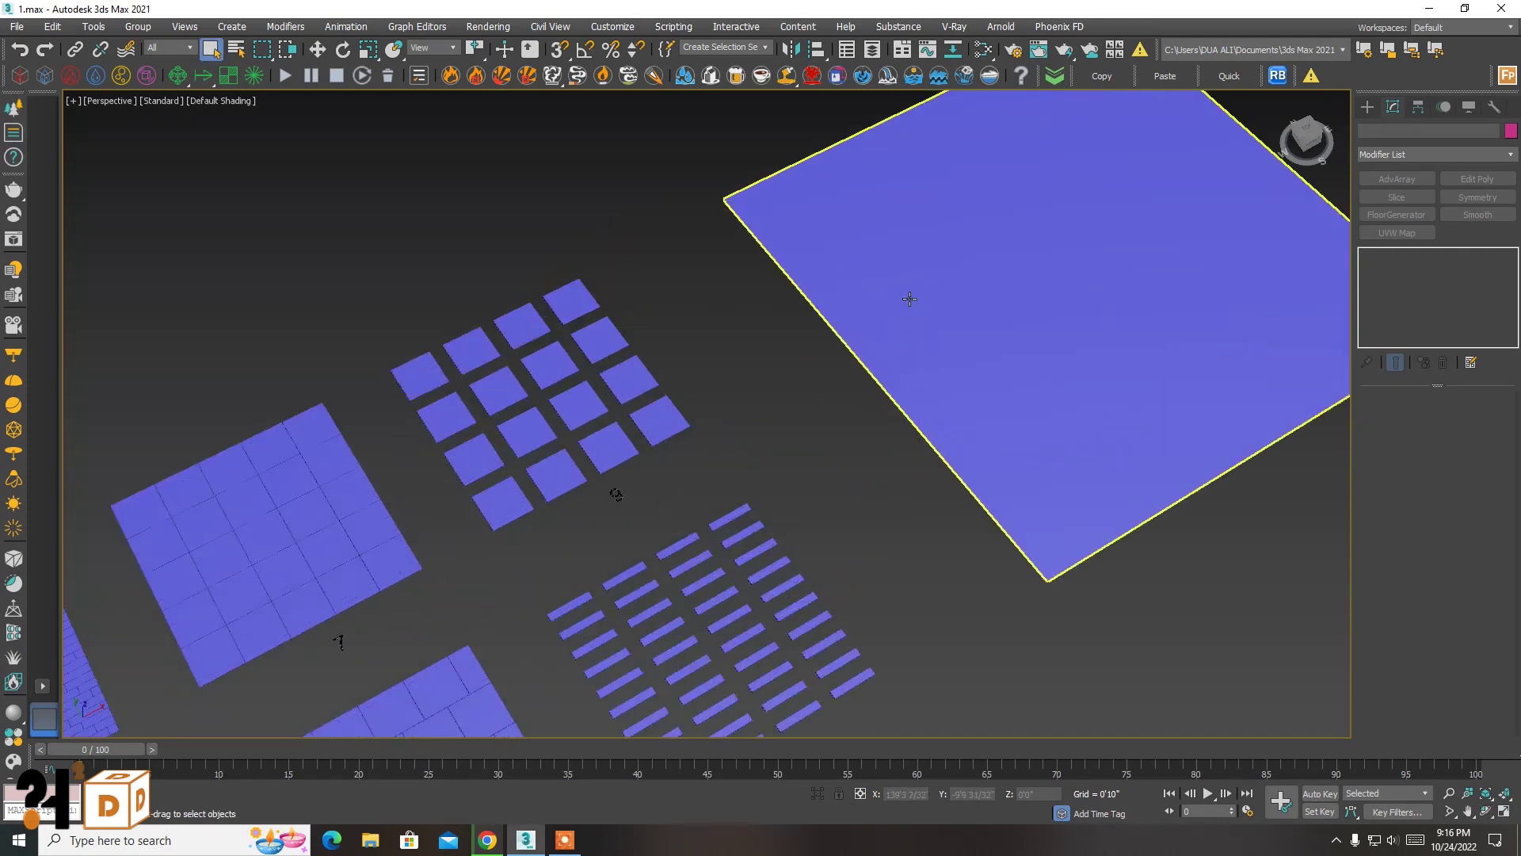
left_click(908, 301)
left_click(1505, 794)
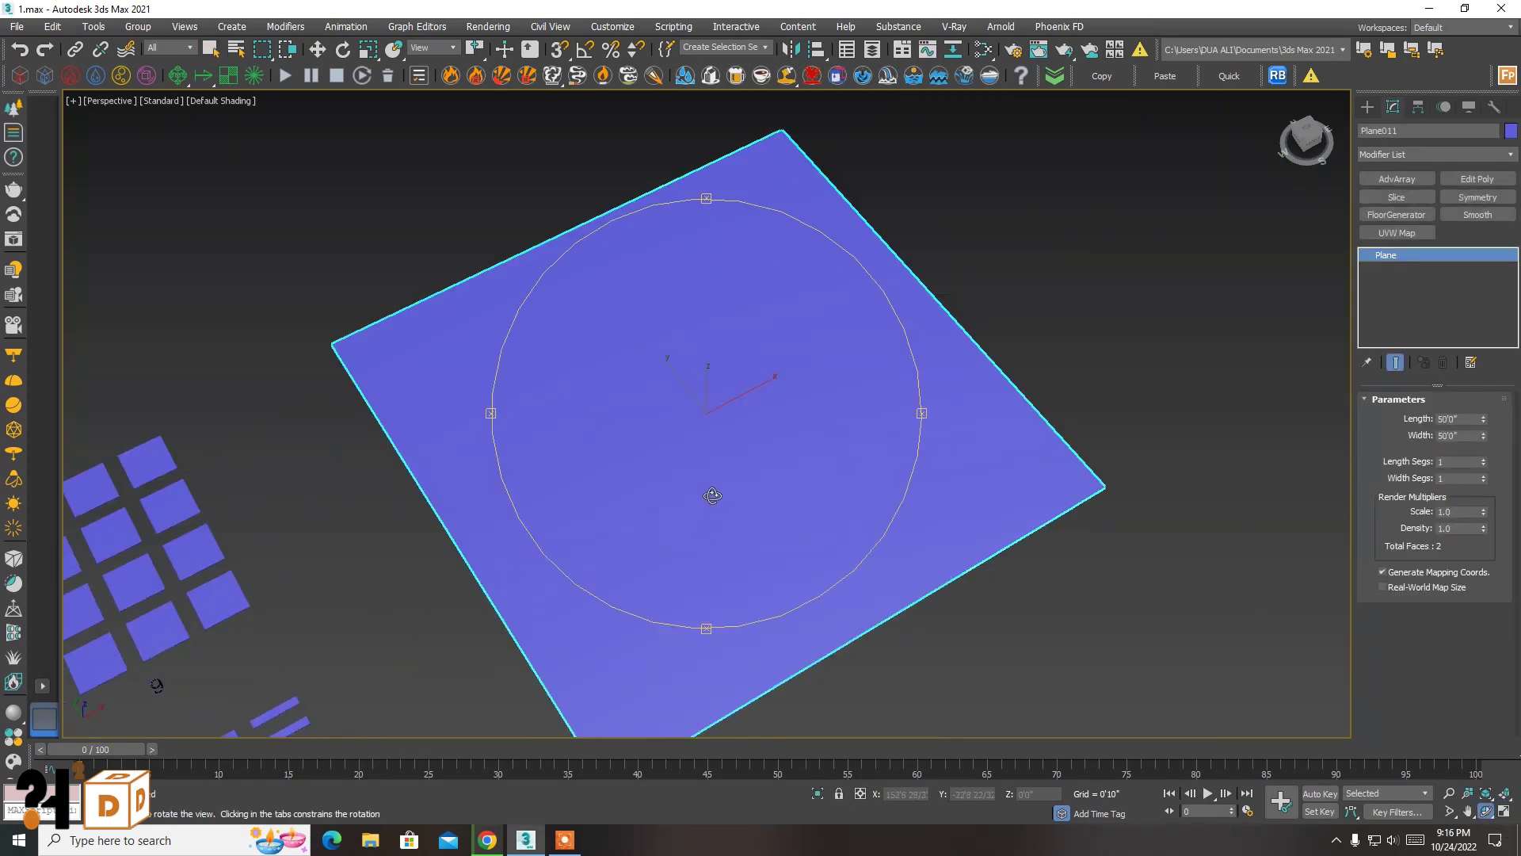
left_click_drag(710, 498, 609, 496)
scroll(679, 450, "down", 3)
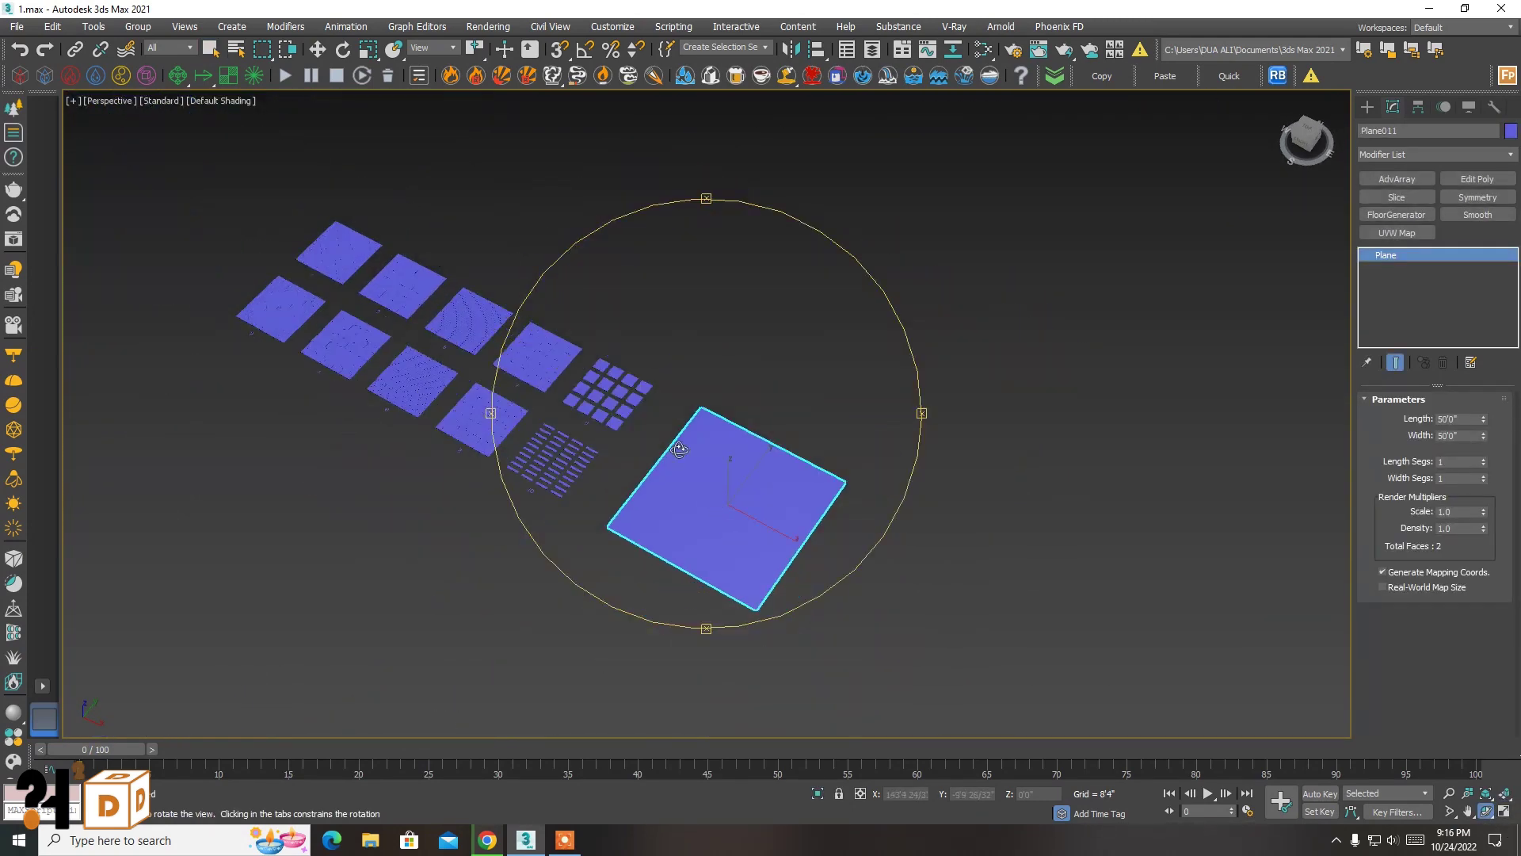
scroll(313, 252, "up", 5)
mouse_move(517, 230)
left_mouse_down()
mouse_move(492, 475)
mouse_move(421, 316)
mouse_move(393, 295)
left_mouse_up()
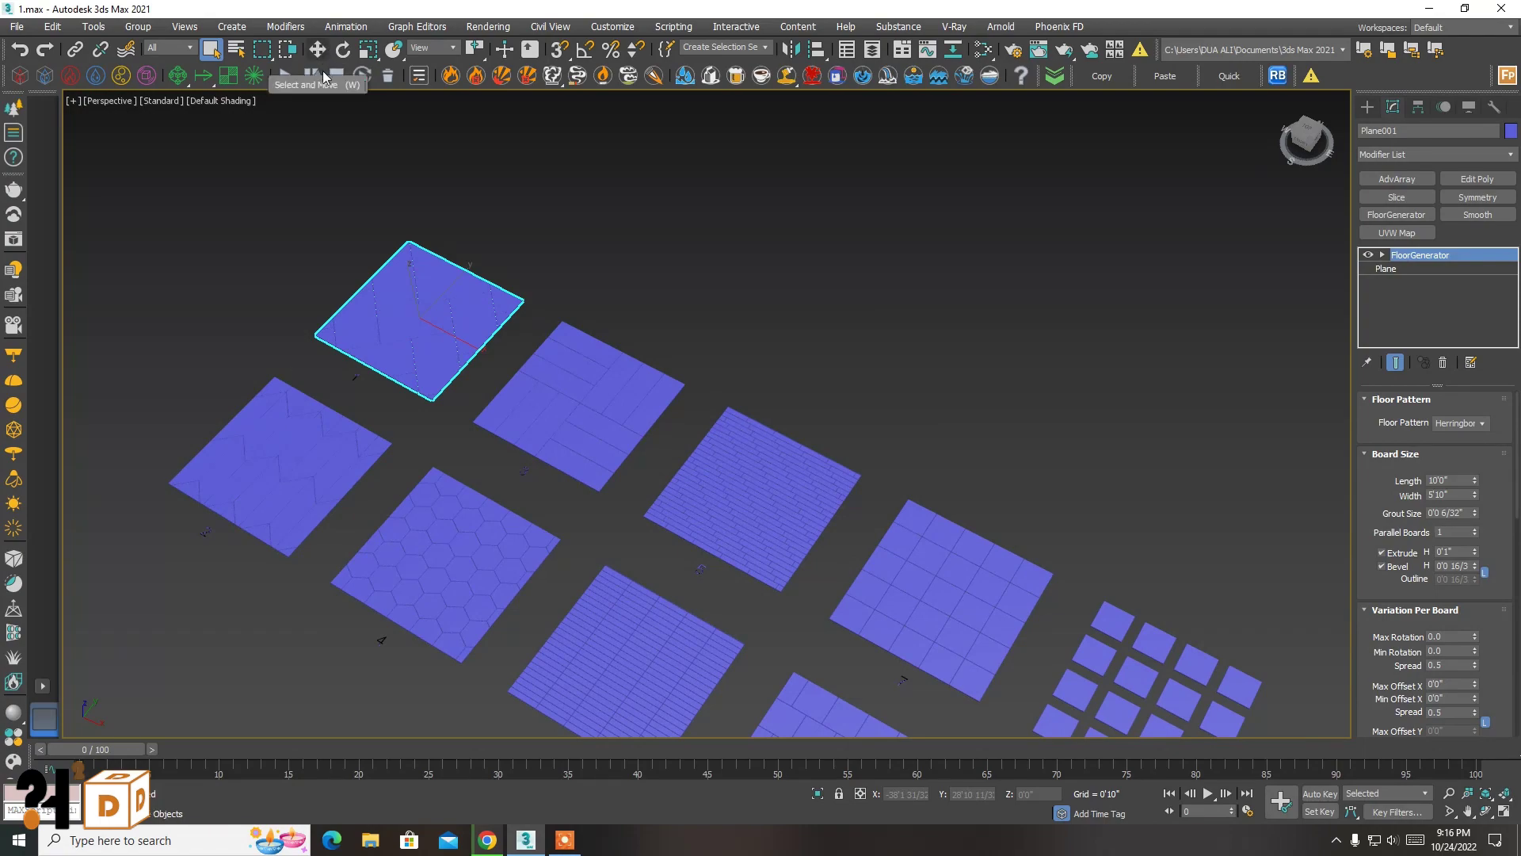
- Deselect the herringbone sample, select the plain square plane Plane011 and open the Modifier List
left_click(1488, 812)
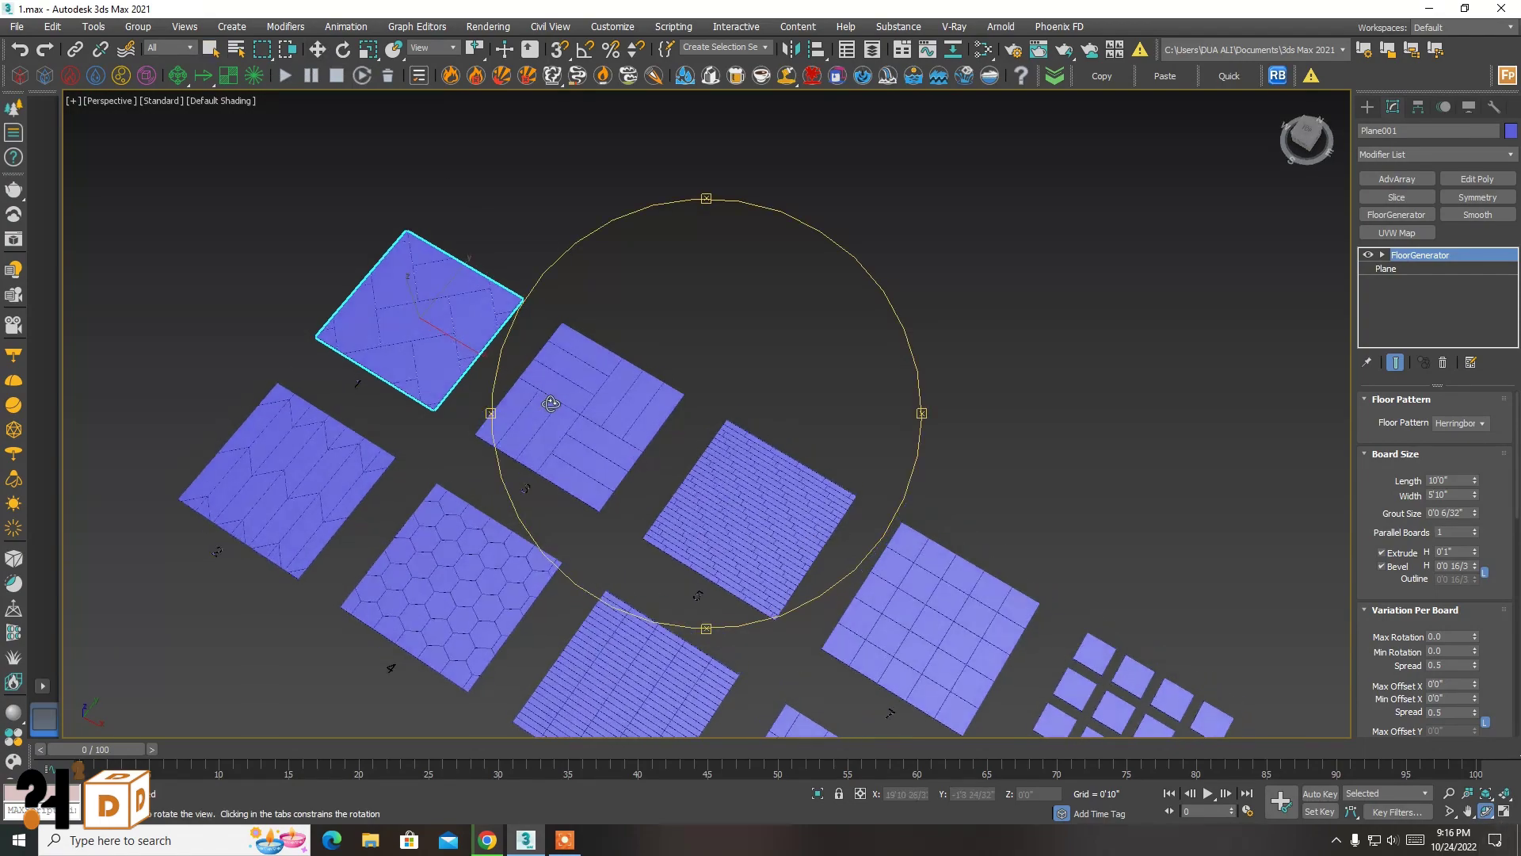
left_click(649, 255)
scroll(408, 294, "up", 5)
scroll(265, 194, "up", 3)
scroll(265, 193, "down", 10)
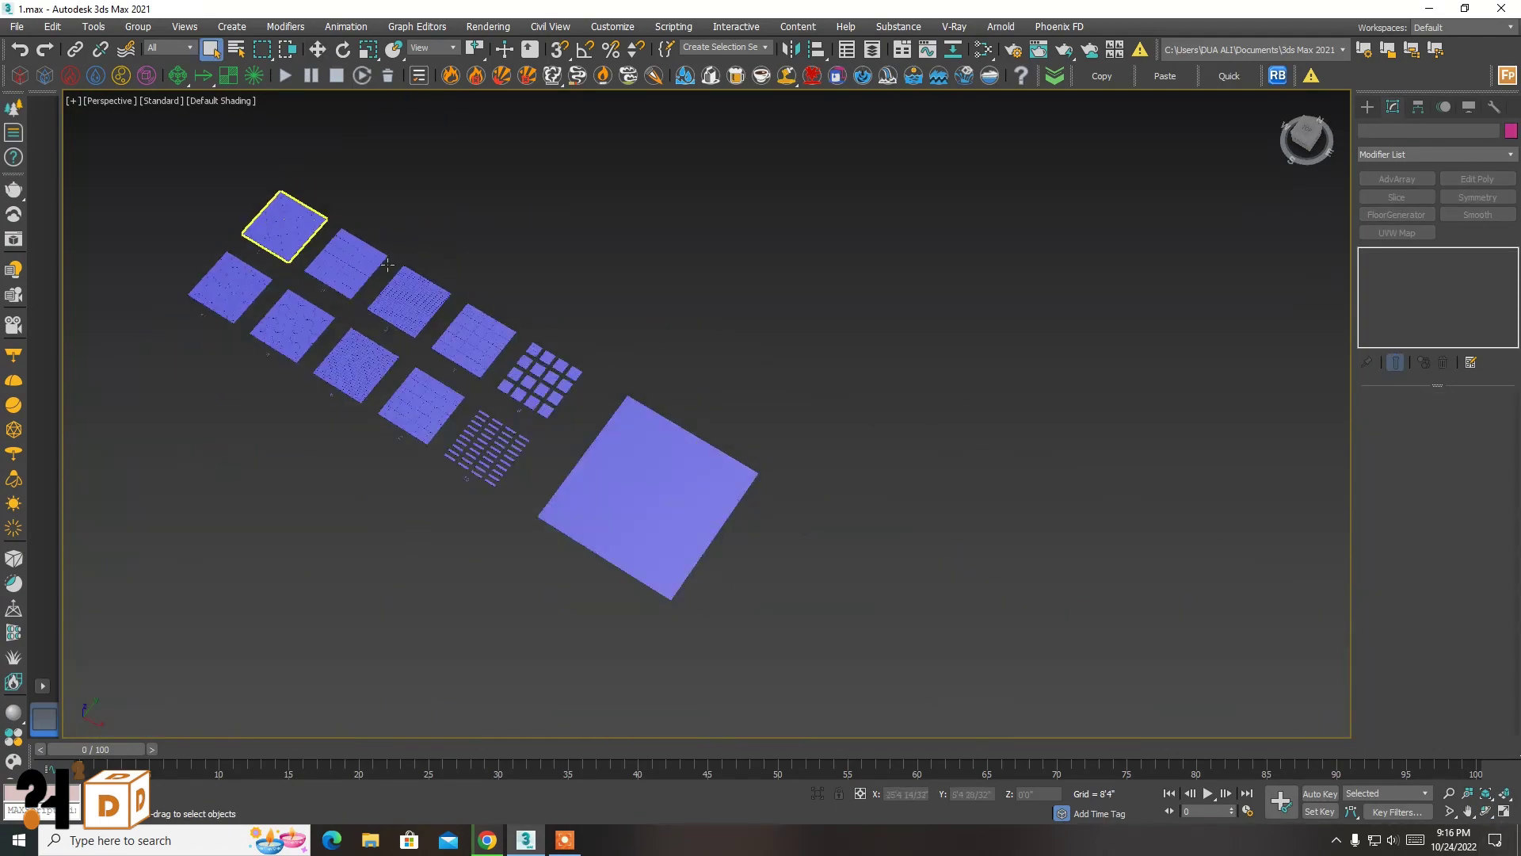
left_click(662, 516)
scroll(662, 516, "up", 3)
scroll(656, 523, "up", 4)
left_click(656, 518)
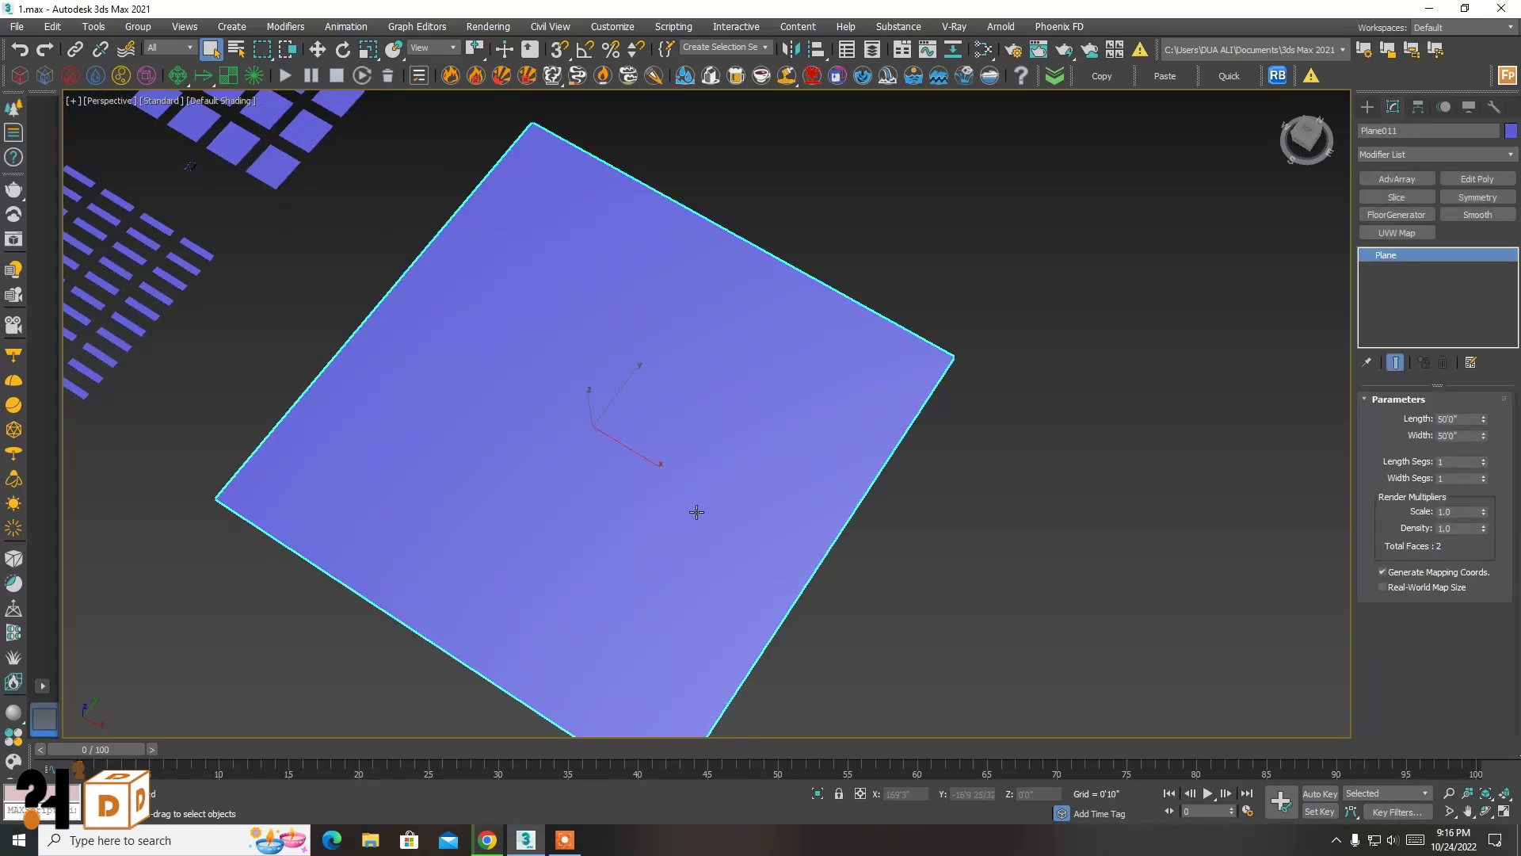
middle_click_drag(697, 509, 752, 495)
left_click(1510, 155)
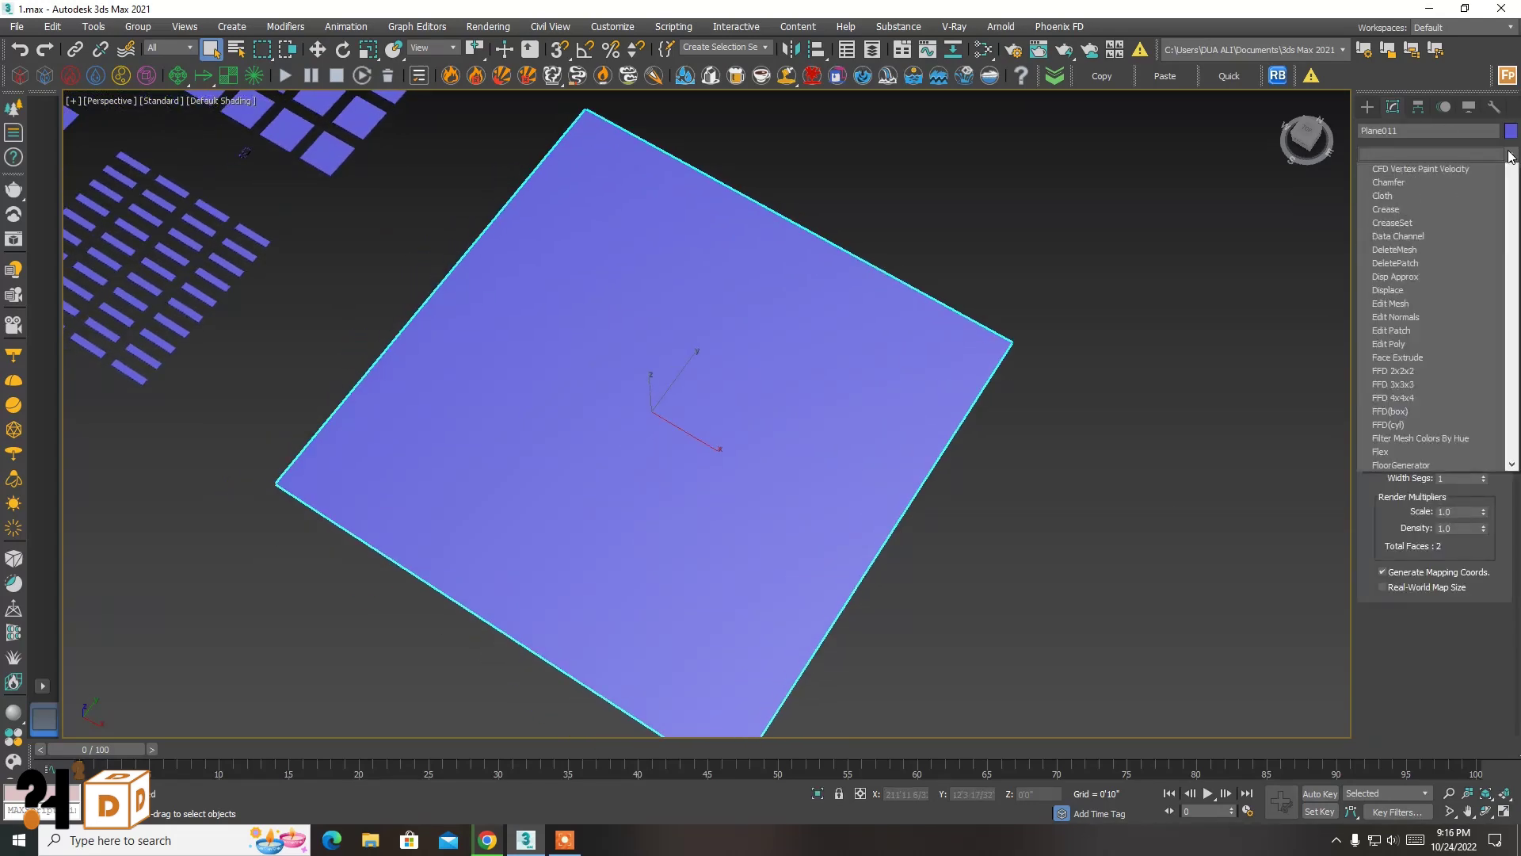
- Add a FloorGenerator modifier to the plane and switch its Floor Pattern to Standard
scroll(1438, 179, "down", 5)
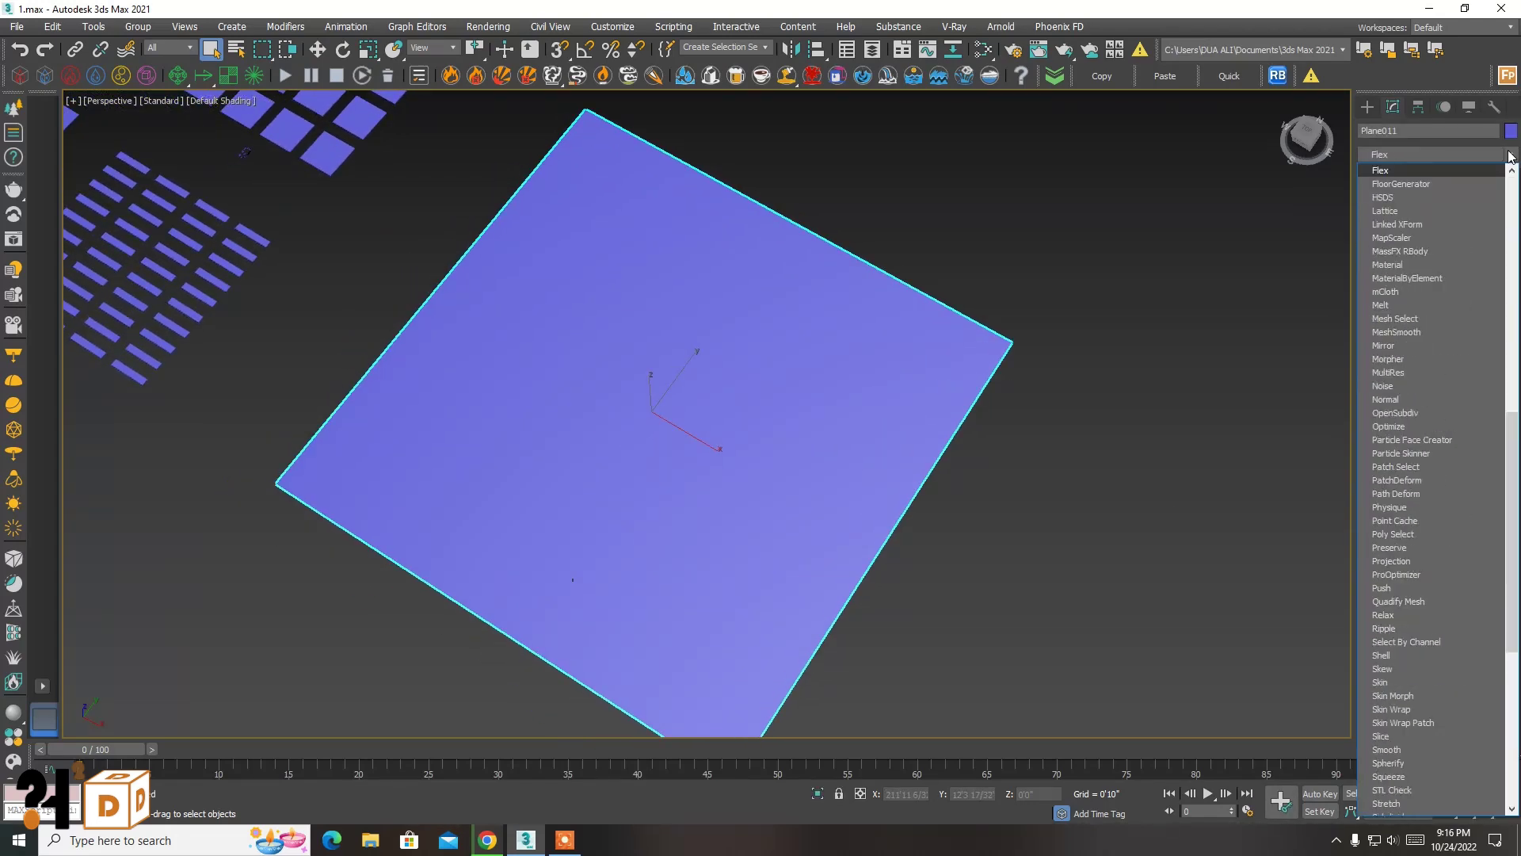
left_click(1434, 179)
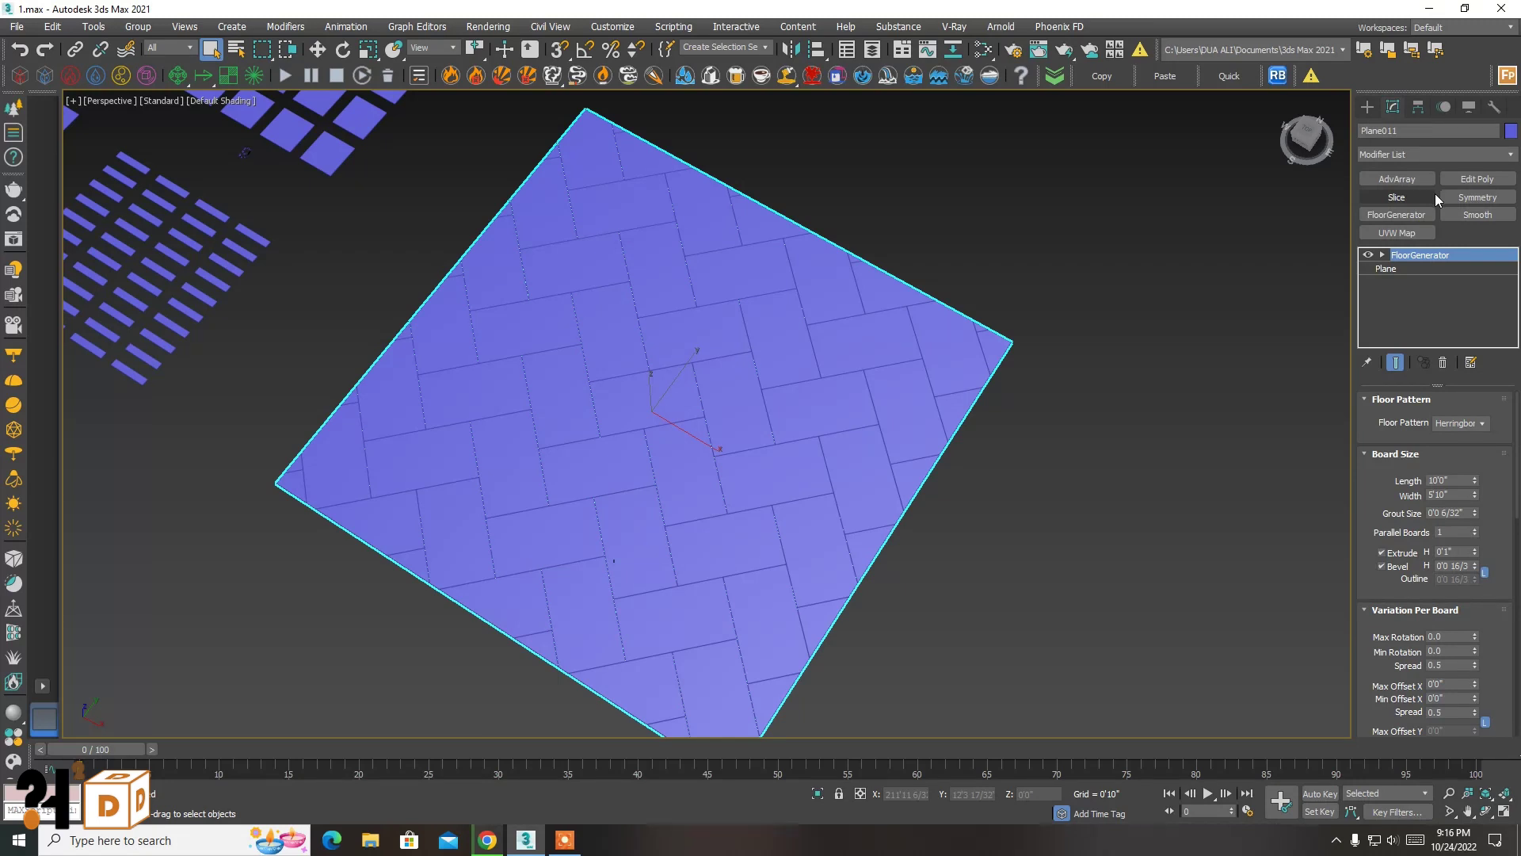
left_click(1483, 426)
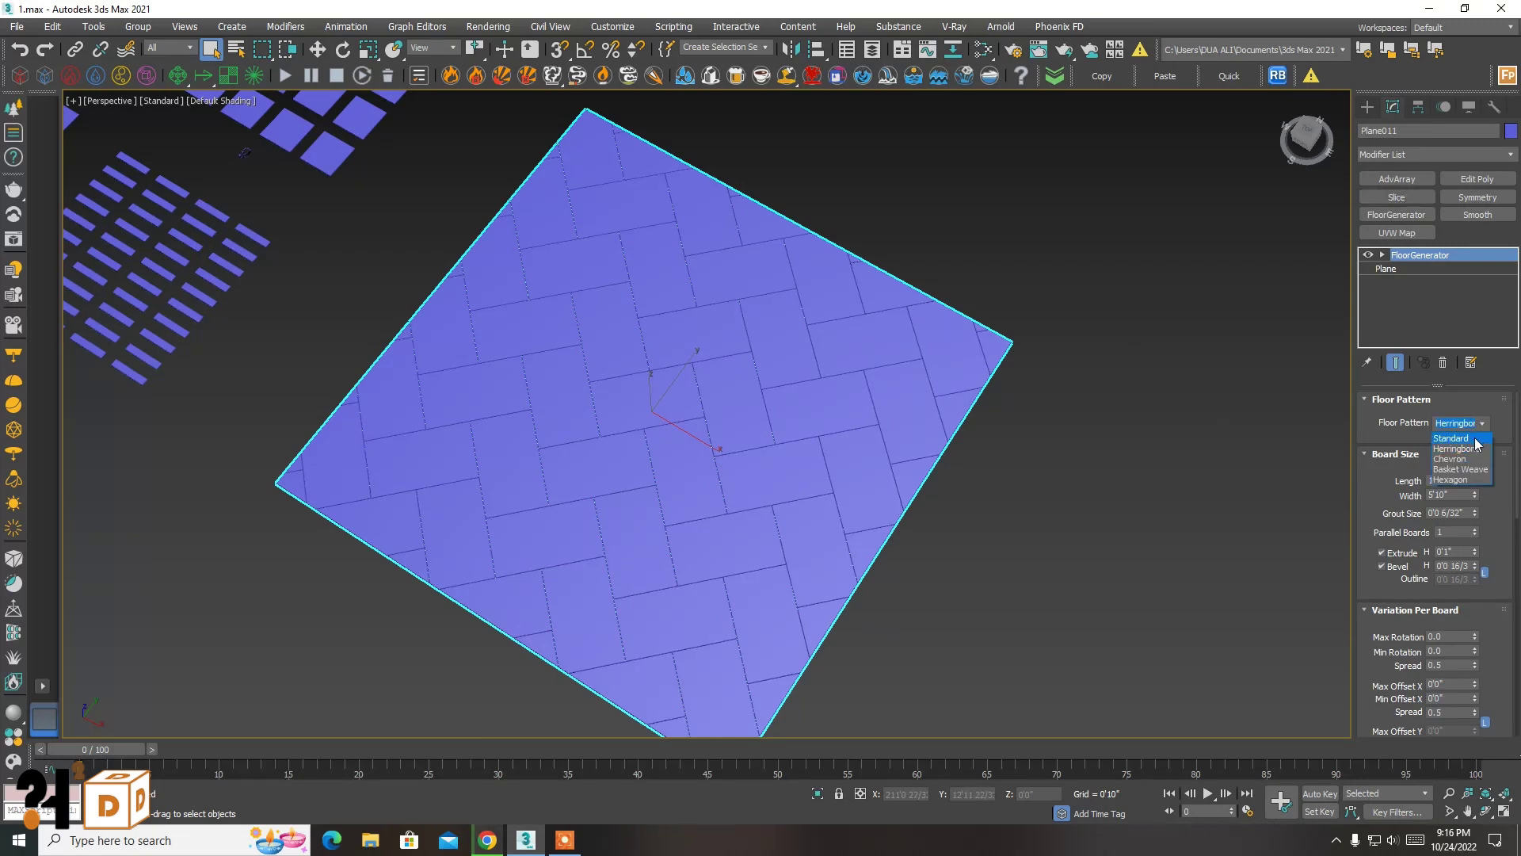
left_click(1475, 439)
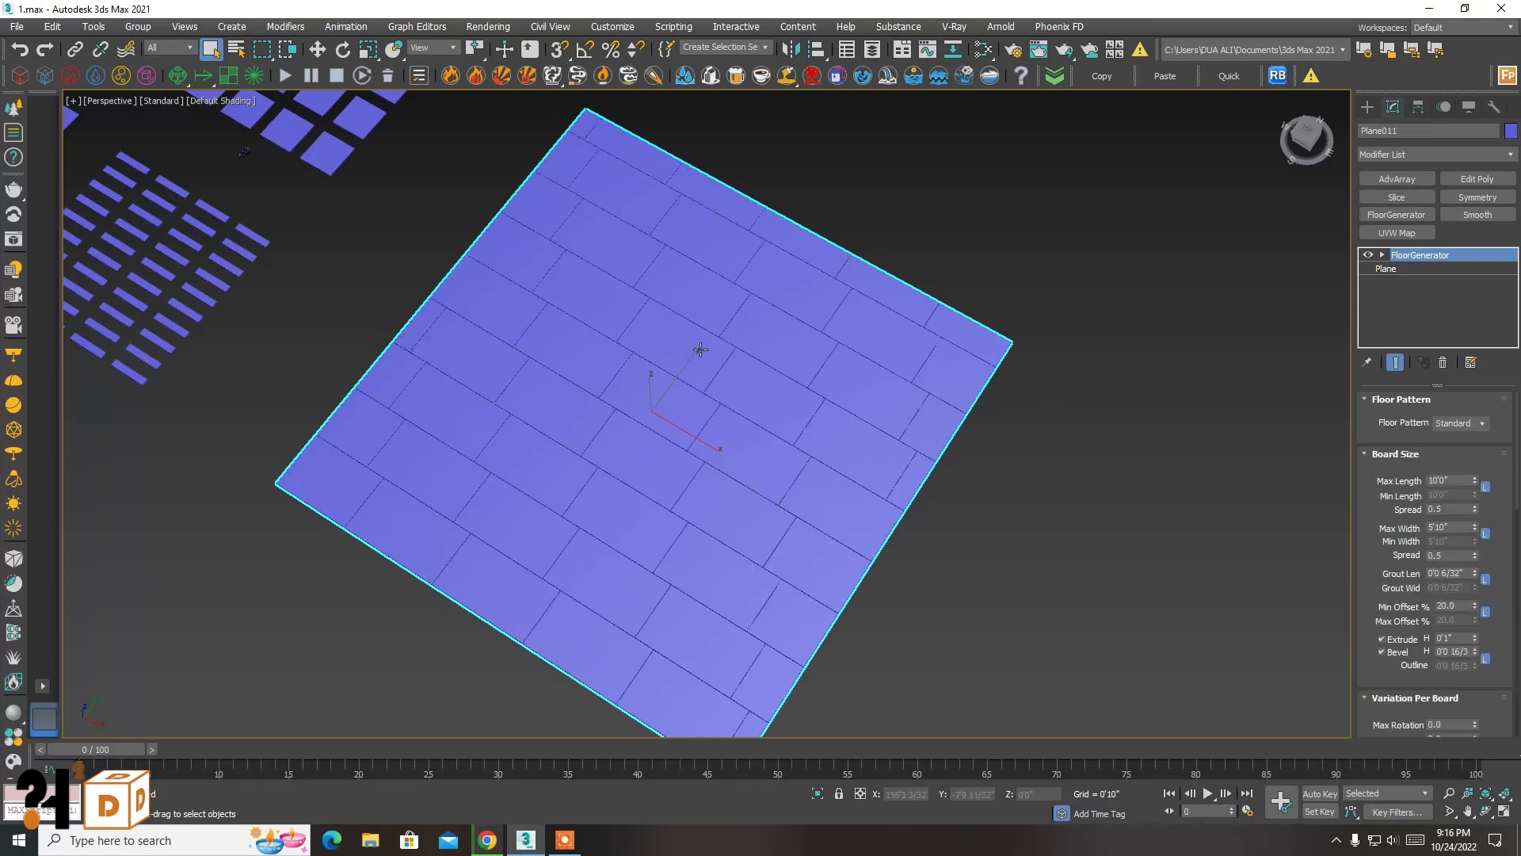
- Switch the Floor Pattern back to Herringbone and centre the herringbone plane in the view
left_click(1484, 426)
left_click(1462, 448)
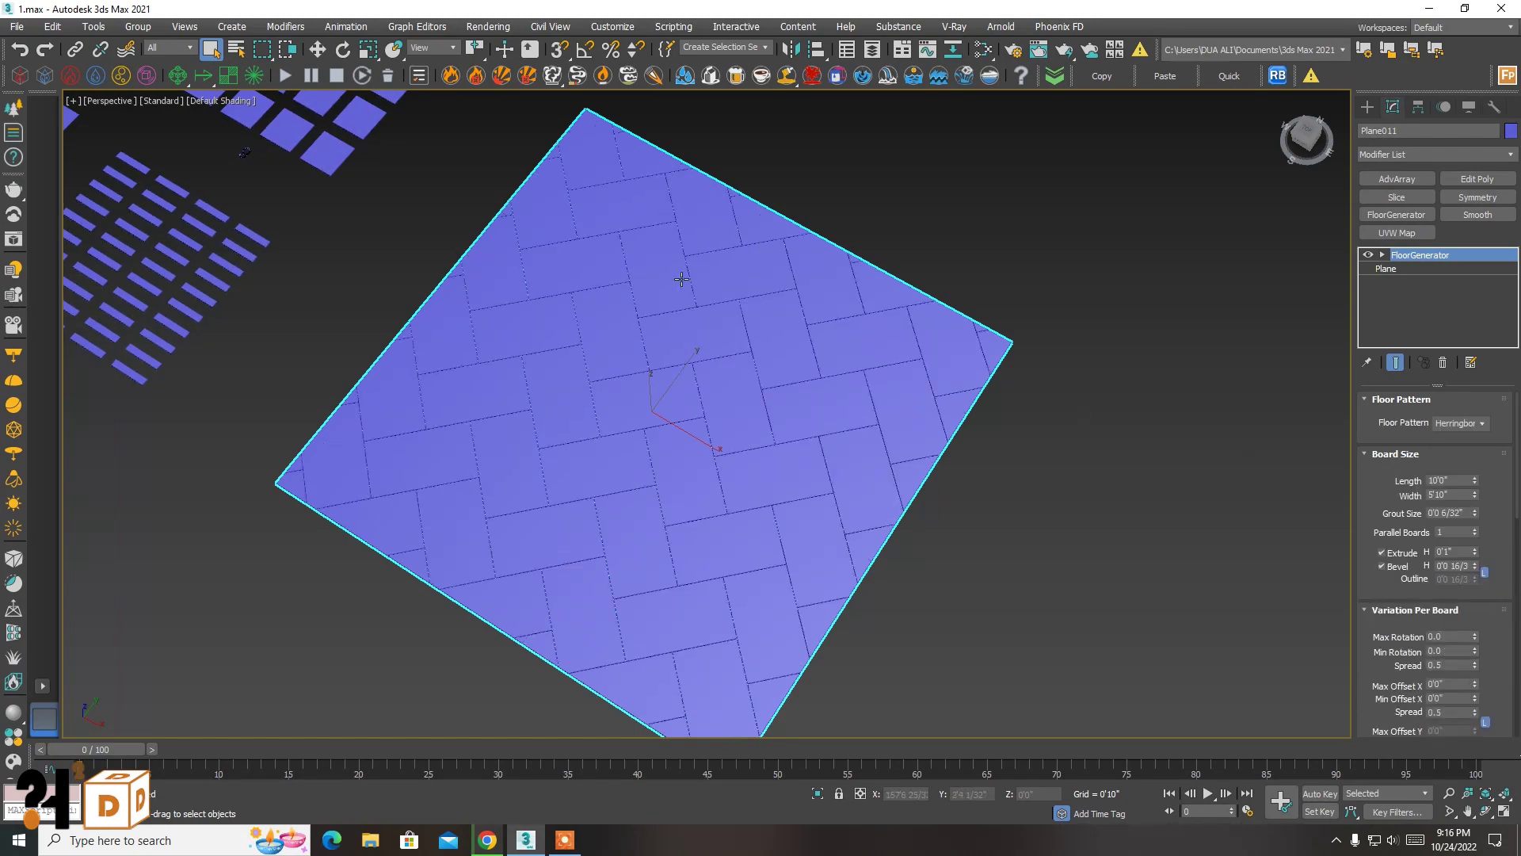
scroll(880, 419, "down", 5)
scroll(880, 419, "down", 3)
scroll(445, 204, "up", 3)
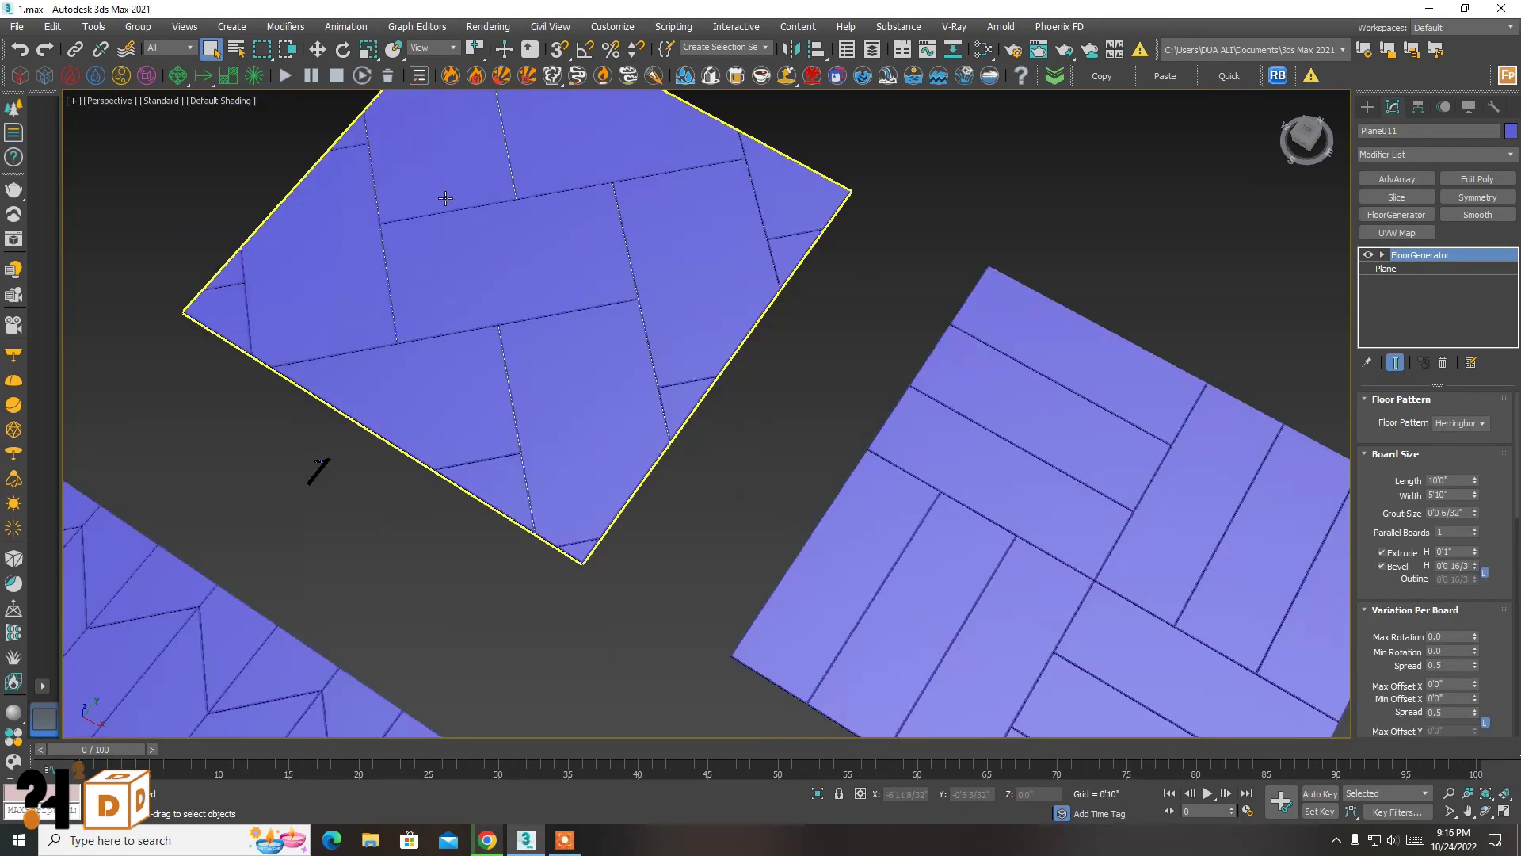
scroll(445, 203, "up", 2)
scroll(445, 204, "down", 5)
scroll(661, 371, "up", 3)
scroll(662, 370, "up", 3)
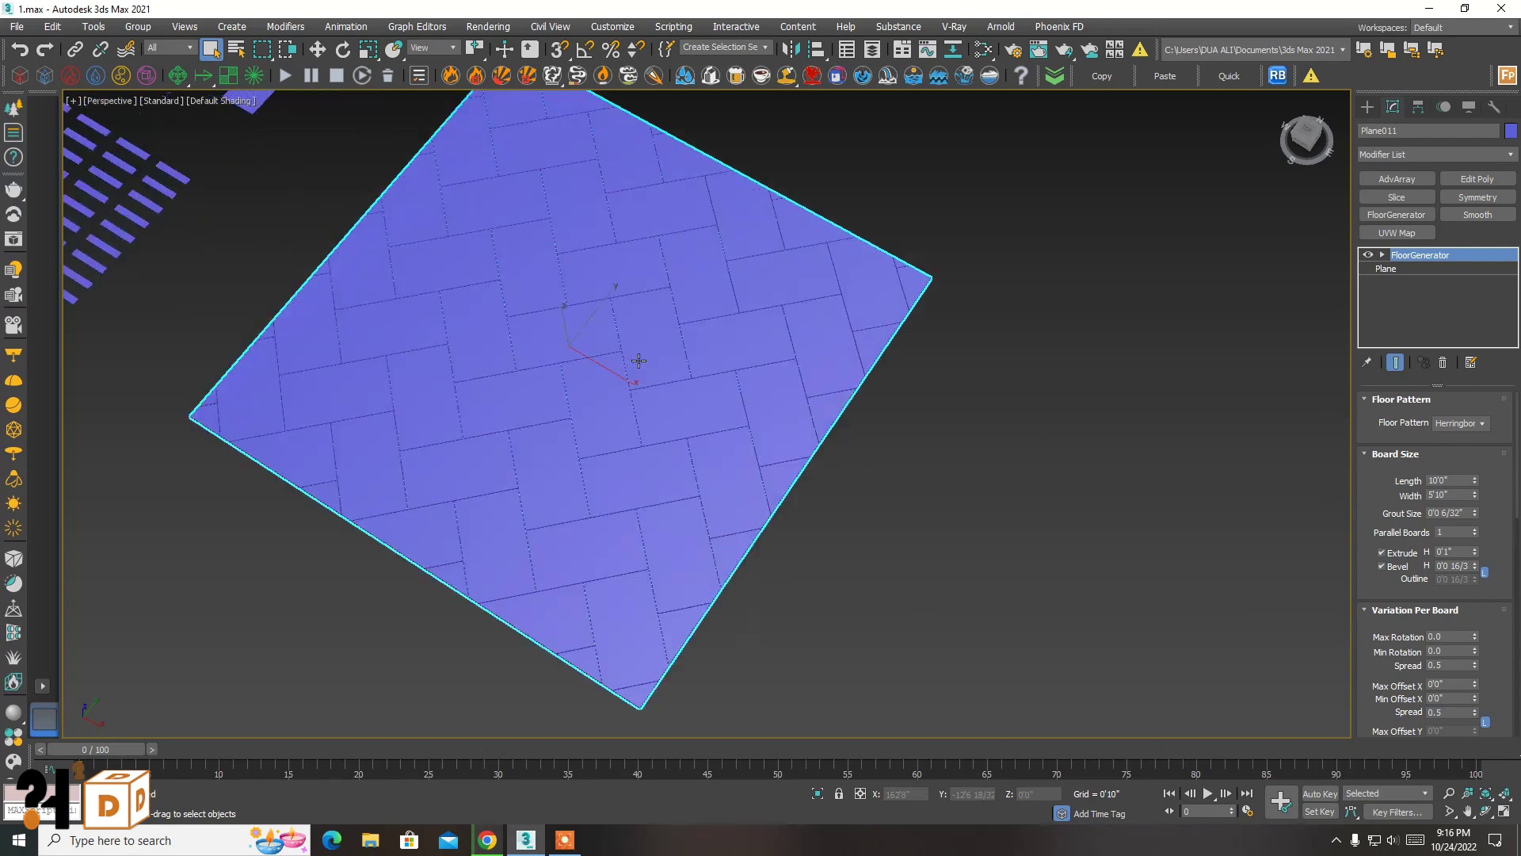
middle_click_drag(650, 339, 705, 366)
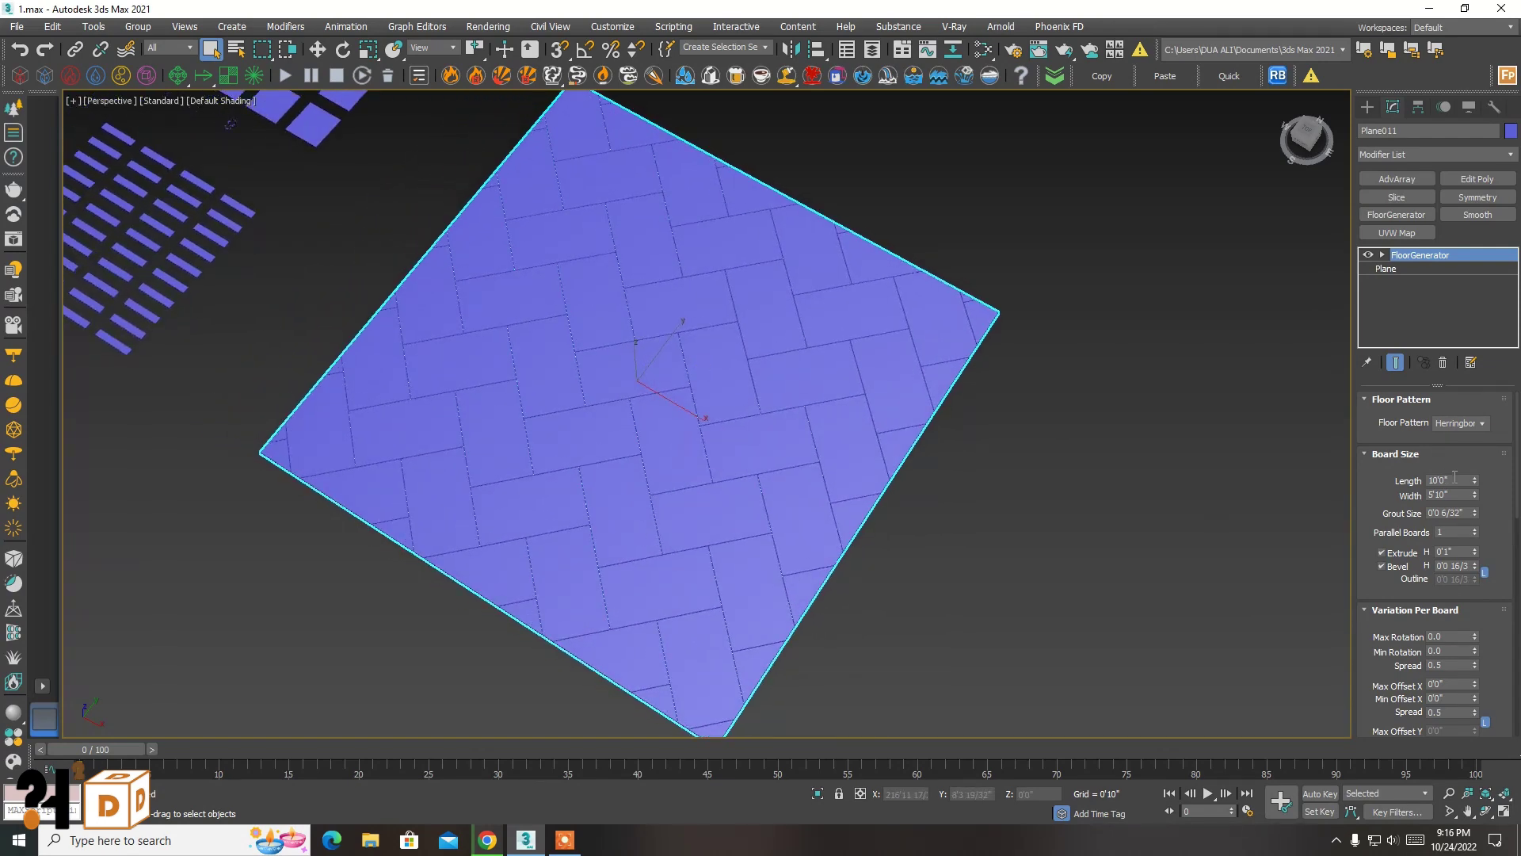
type("2")
- Set the herringbone board length to 7'0", passing through 2'0", 5'0" and 6'0"
key("Return")
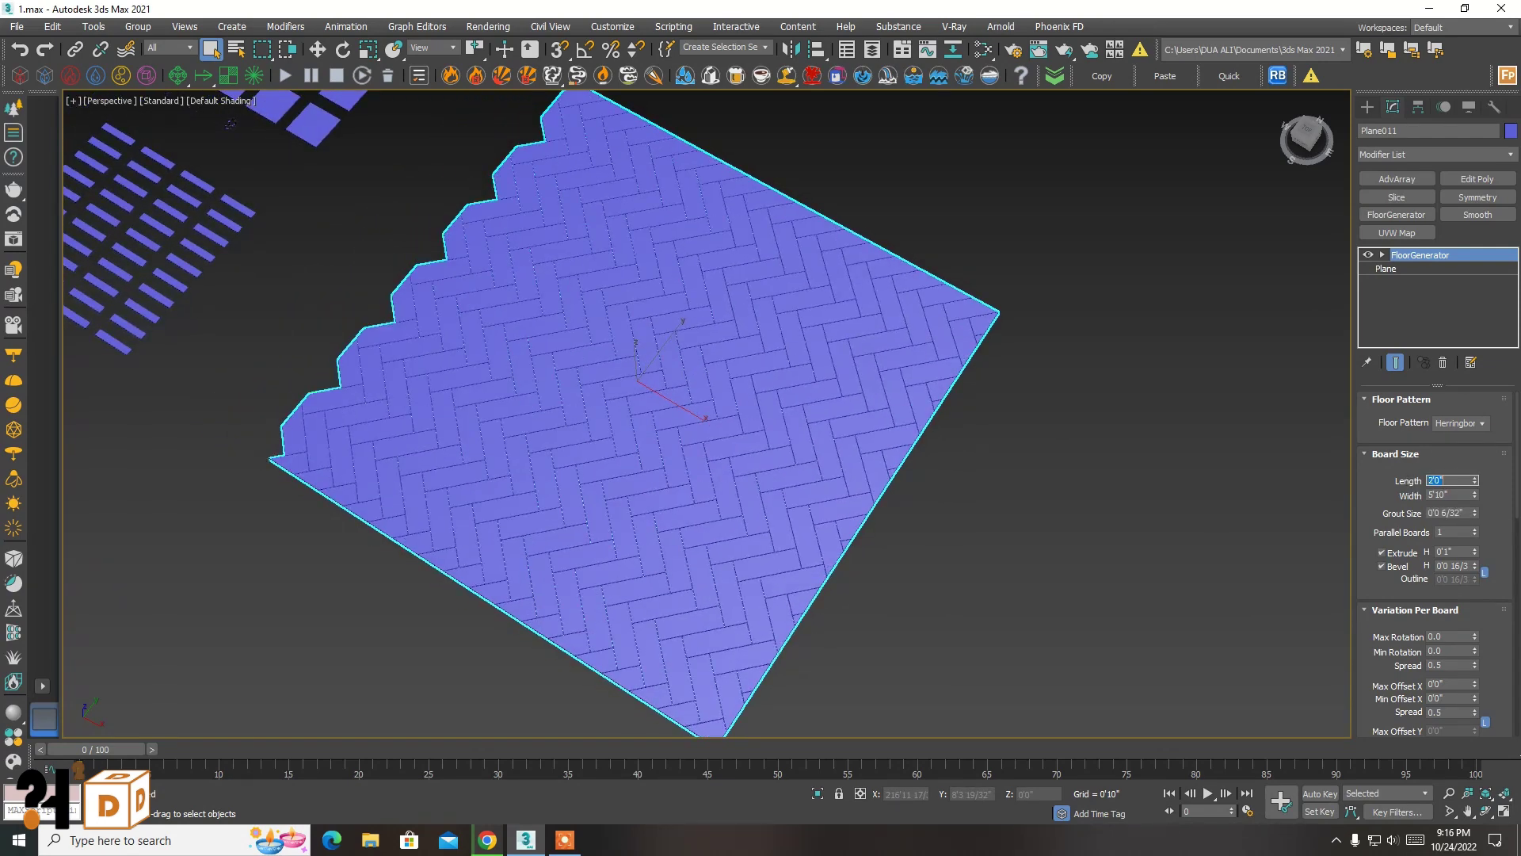
scroll(593, 146, "up", 2)
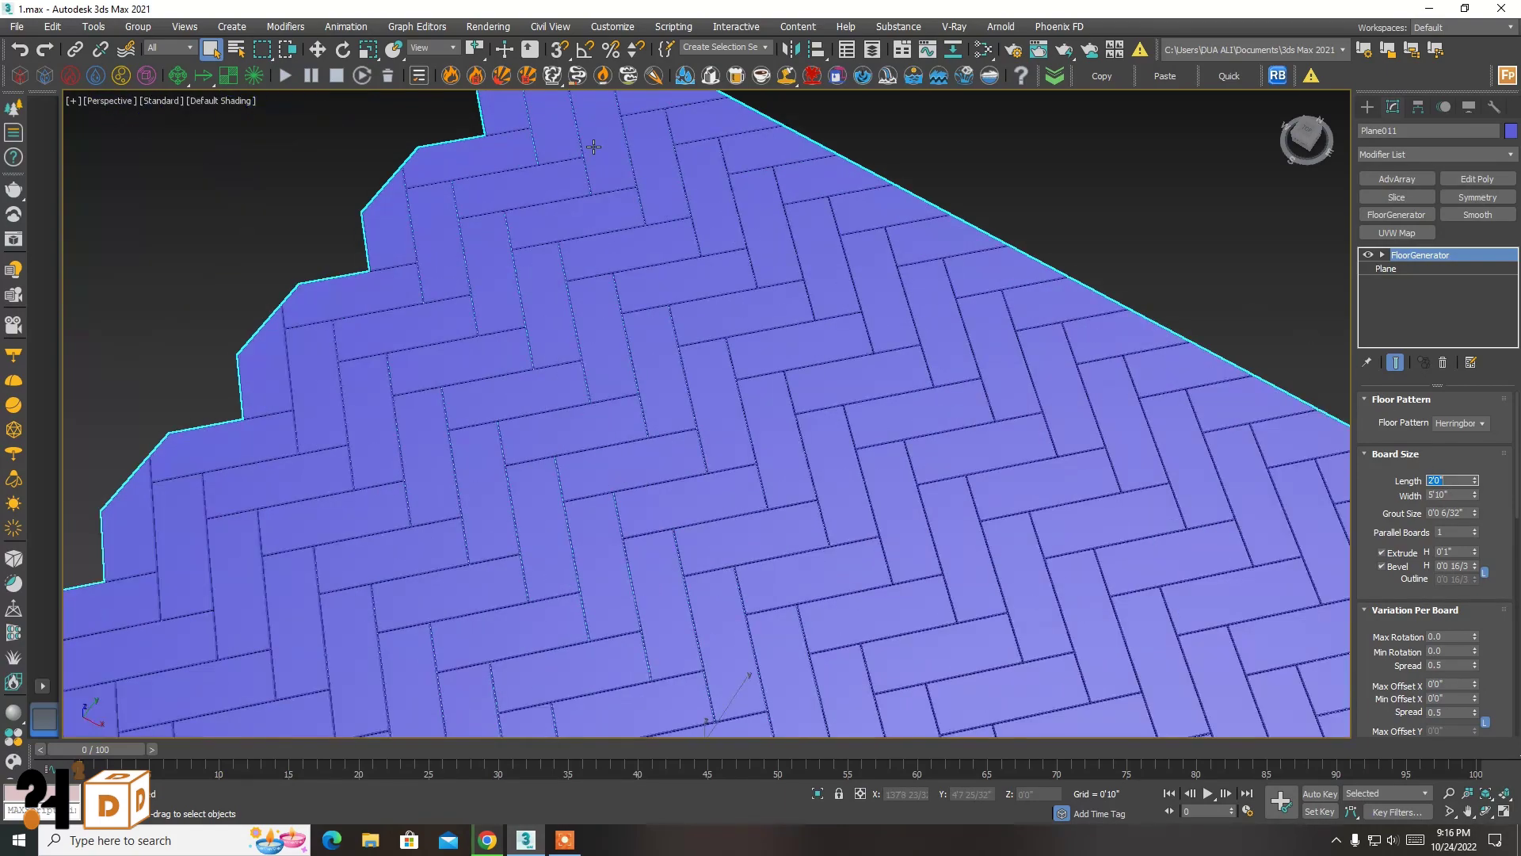
scroll(590, 145, "up", 2)
scroll(549, 259, "down", 1)
scroll(614, 175, "up", 1)
scroll(792, 320, "down", 2)
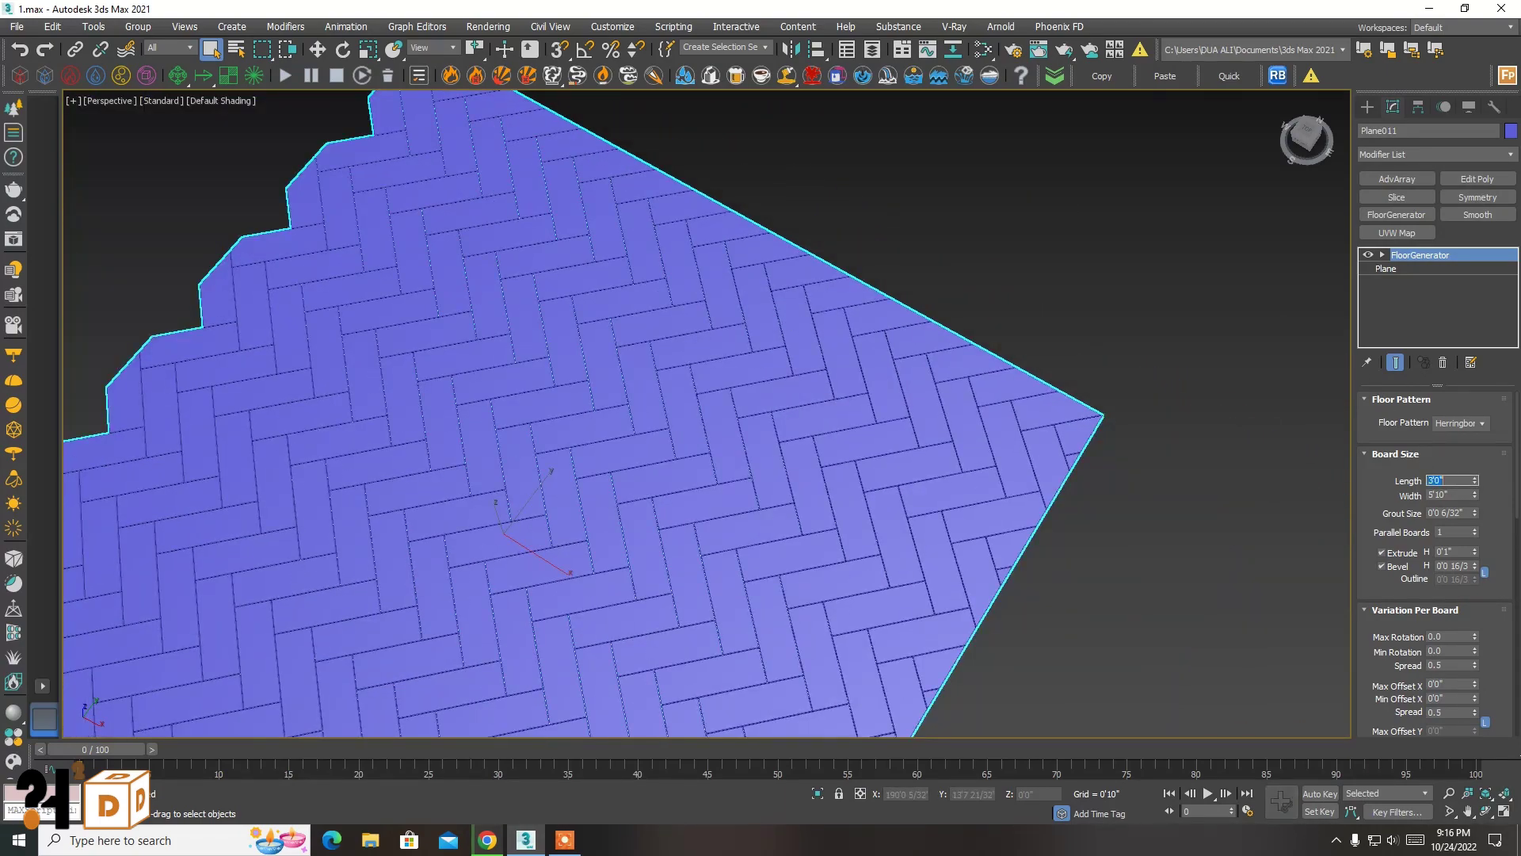
left_click_drag(1382, 478, 1381, 452)
type("5")
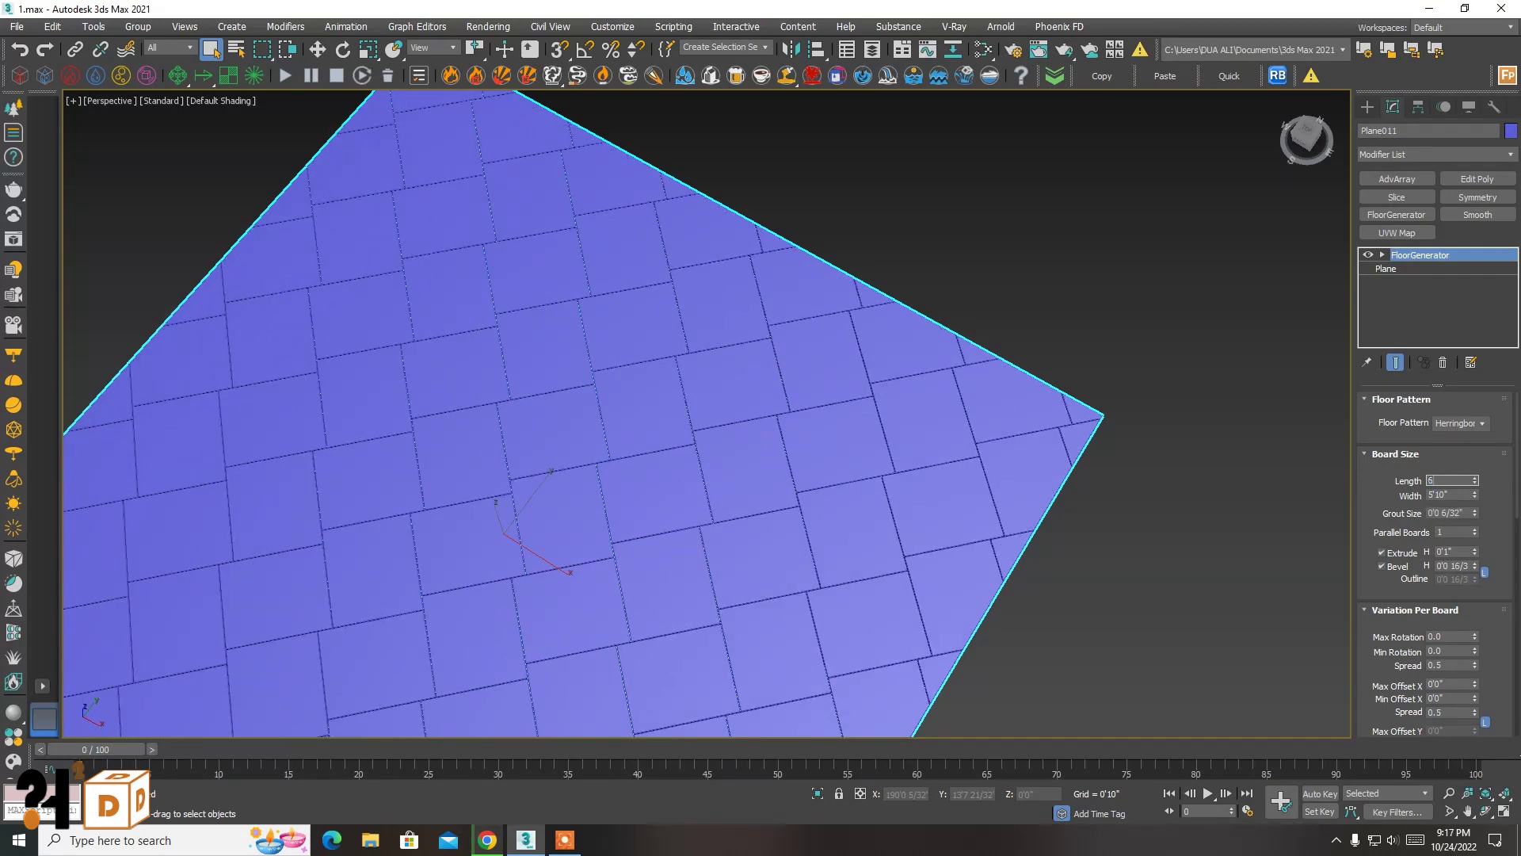
key("Return")
type("7")
key("Return")
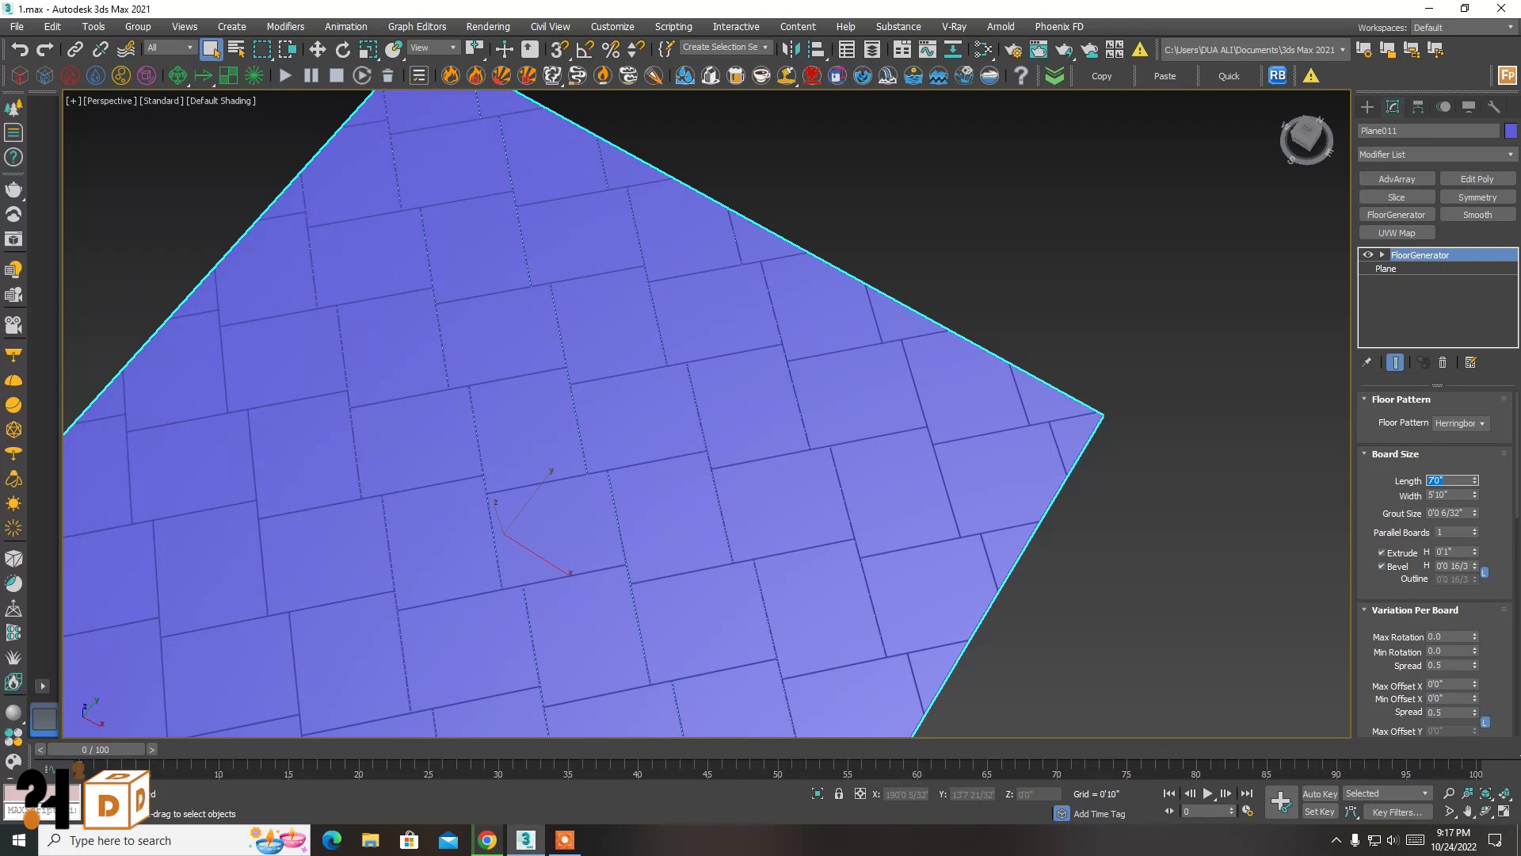
- Set the board width to 2'0" after trying 5'0", 7'0" and 1'0", then deselect the floor
key("Tab")
type("2")
key("Return")
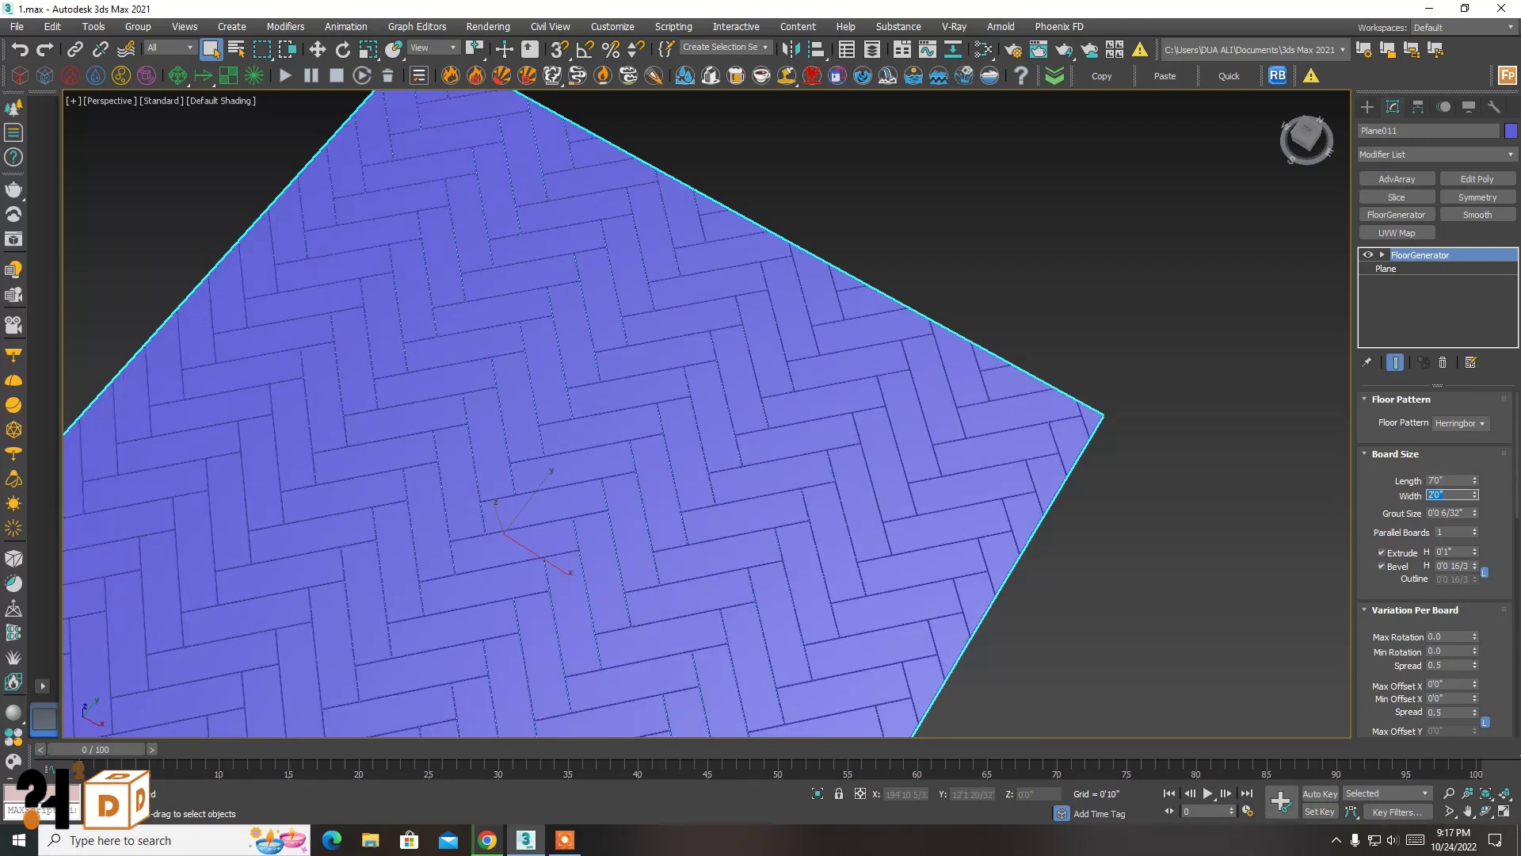
key("Return")
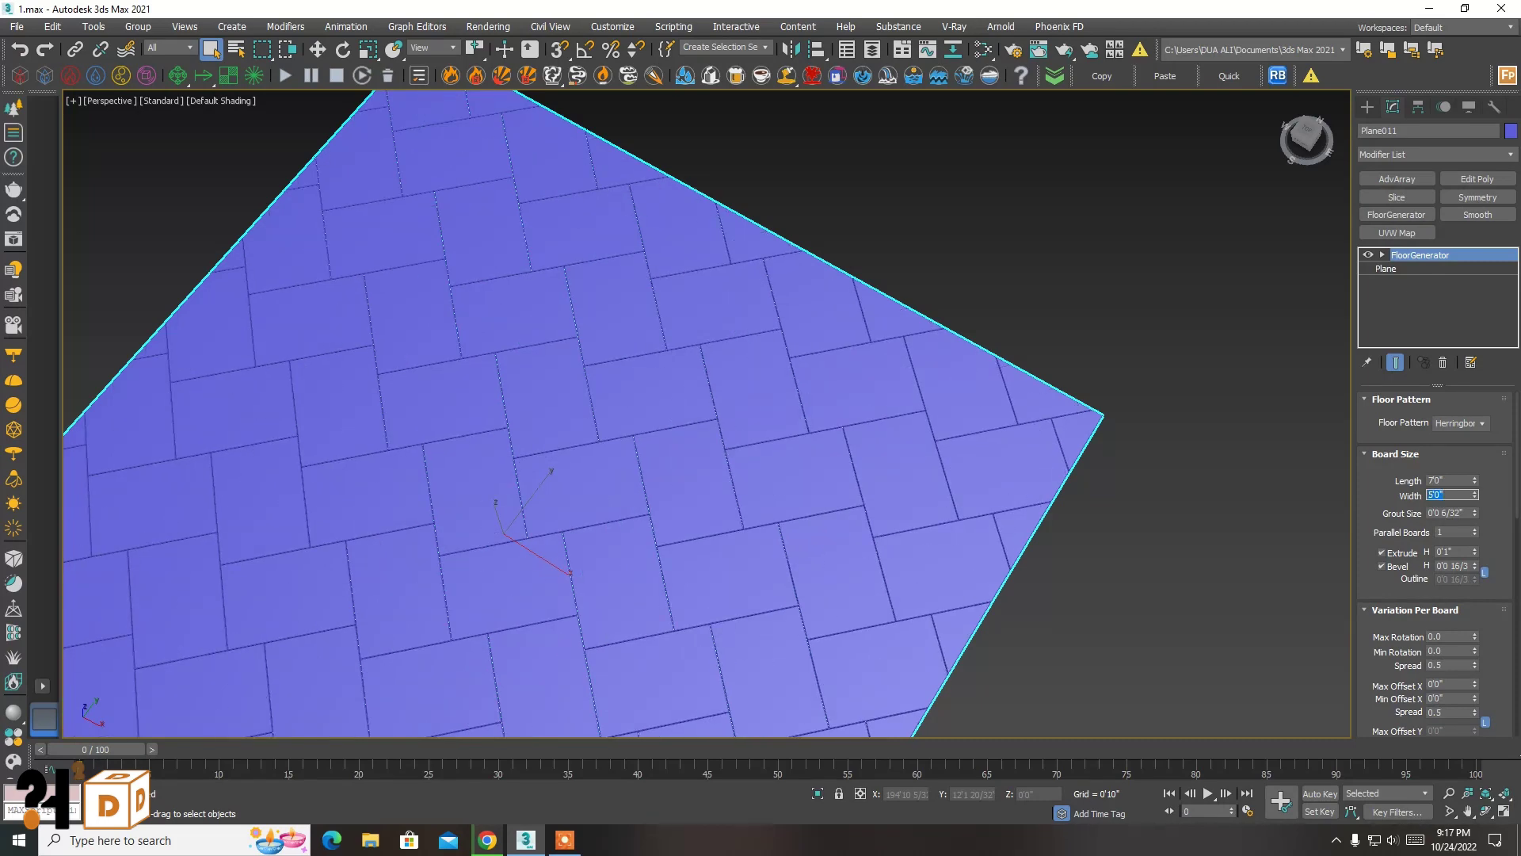
key("Return")
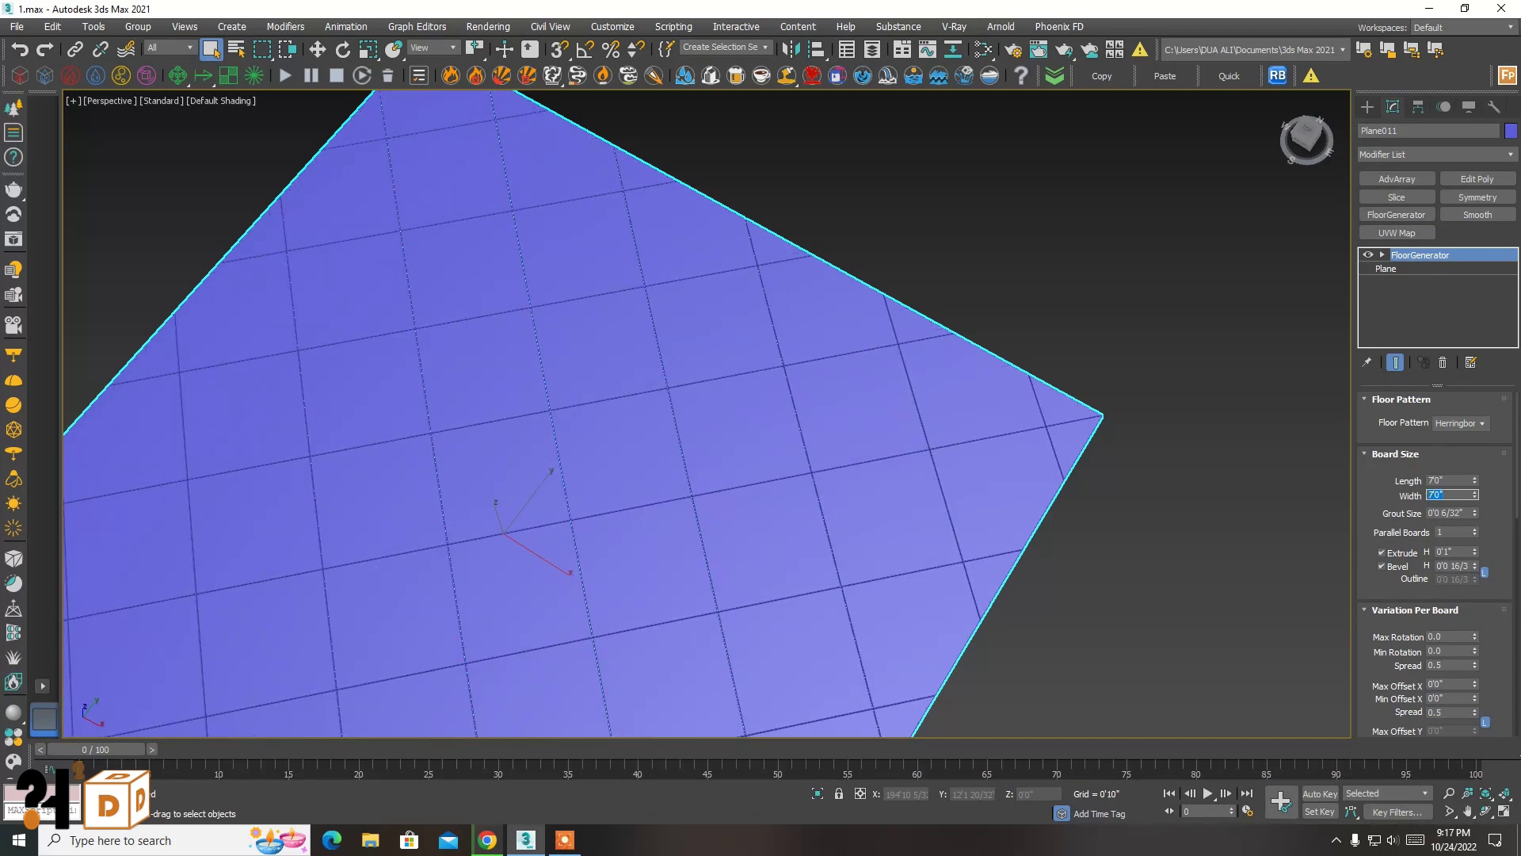
key("Return")
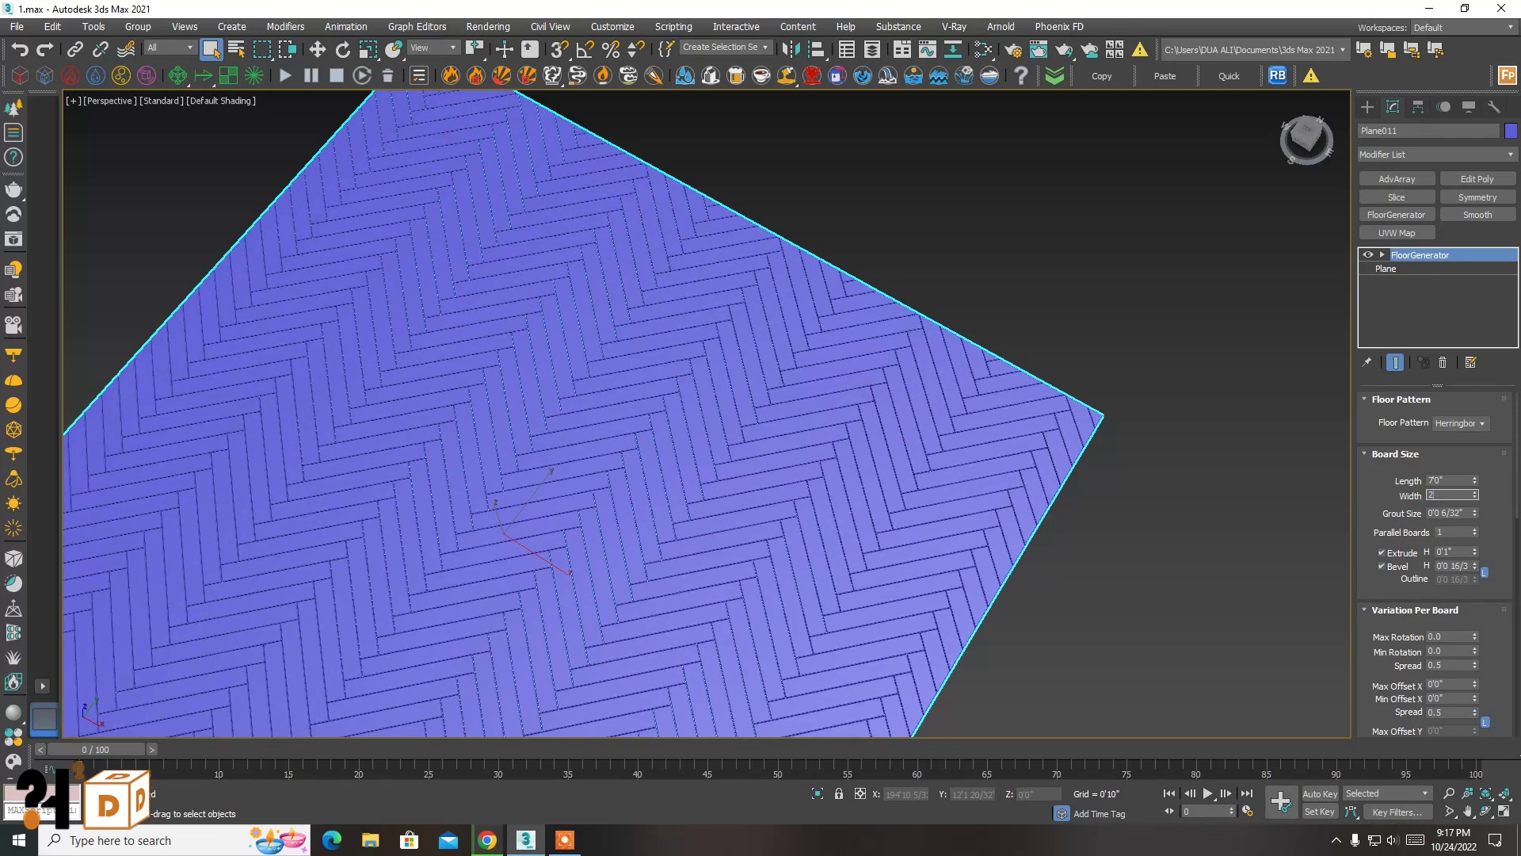
key("Return")
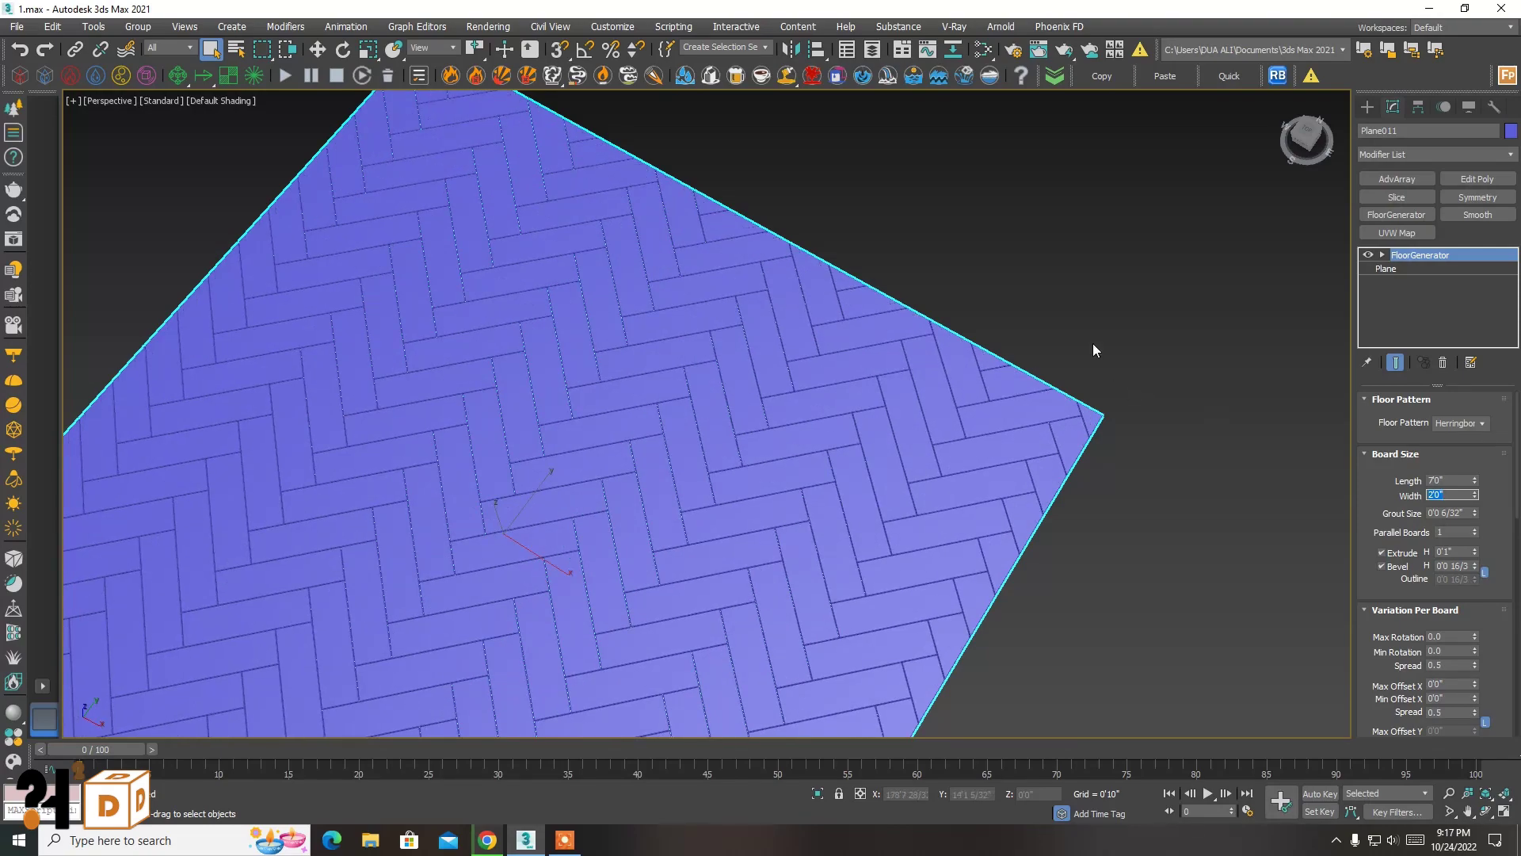
left_click(1091, 344)
- Pan the view to frame all floor samples and reselect the large herringbone floor
scroll(1101, 348, "down", 5)
scroll(917, 273, "down", 3)
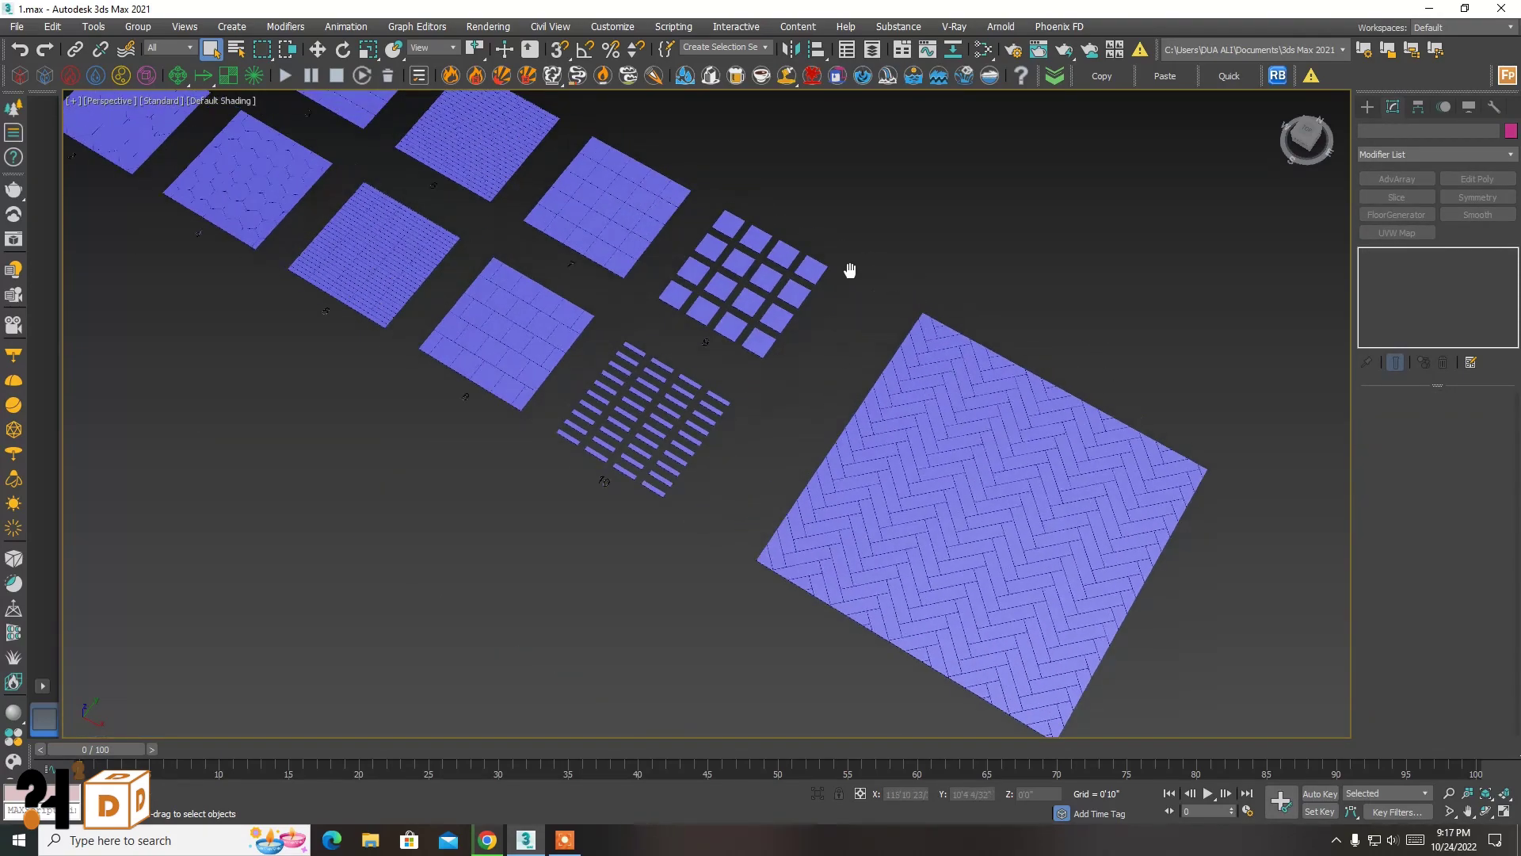
middle_click_drag(848, 265, 1130, 407)
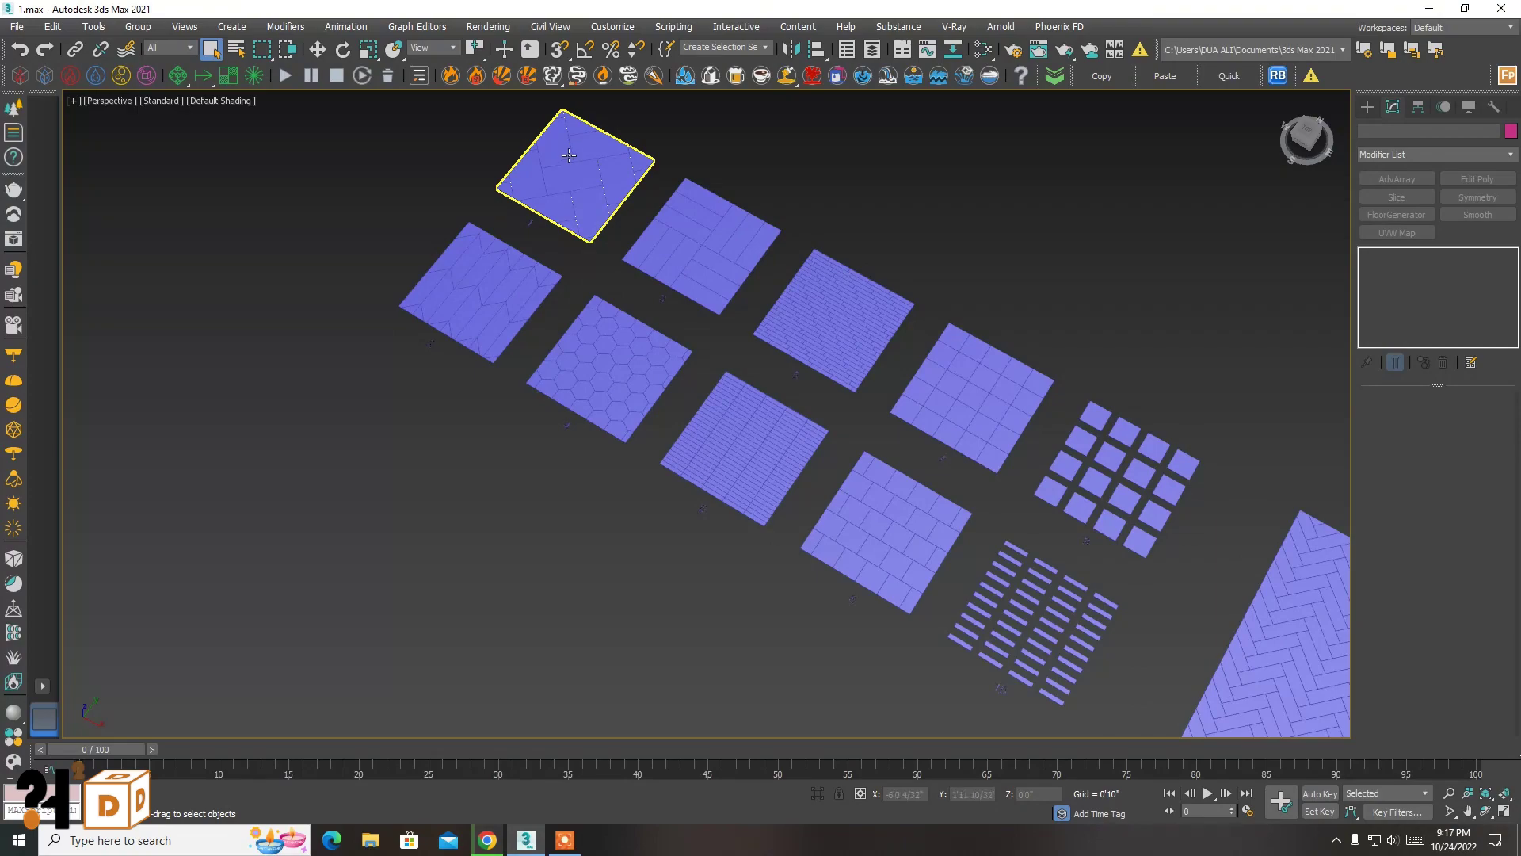
scroll(569, 156, "up", 3)
scroll(404, 434, "up", 4)
scroll(404, 448, "down", 2)
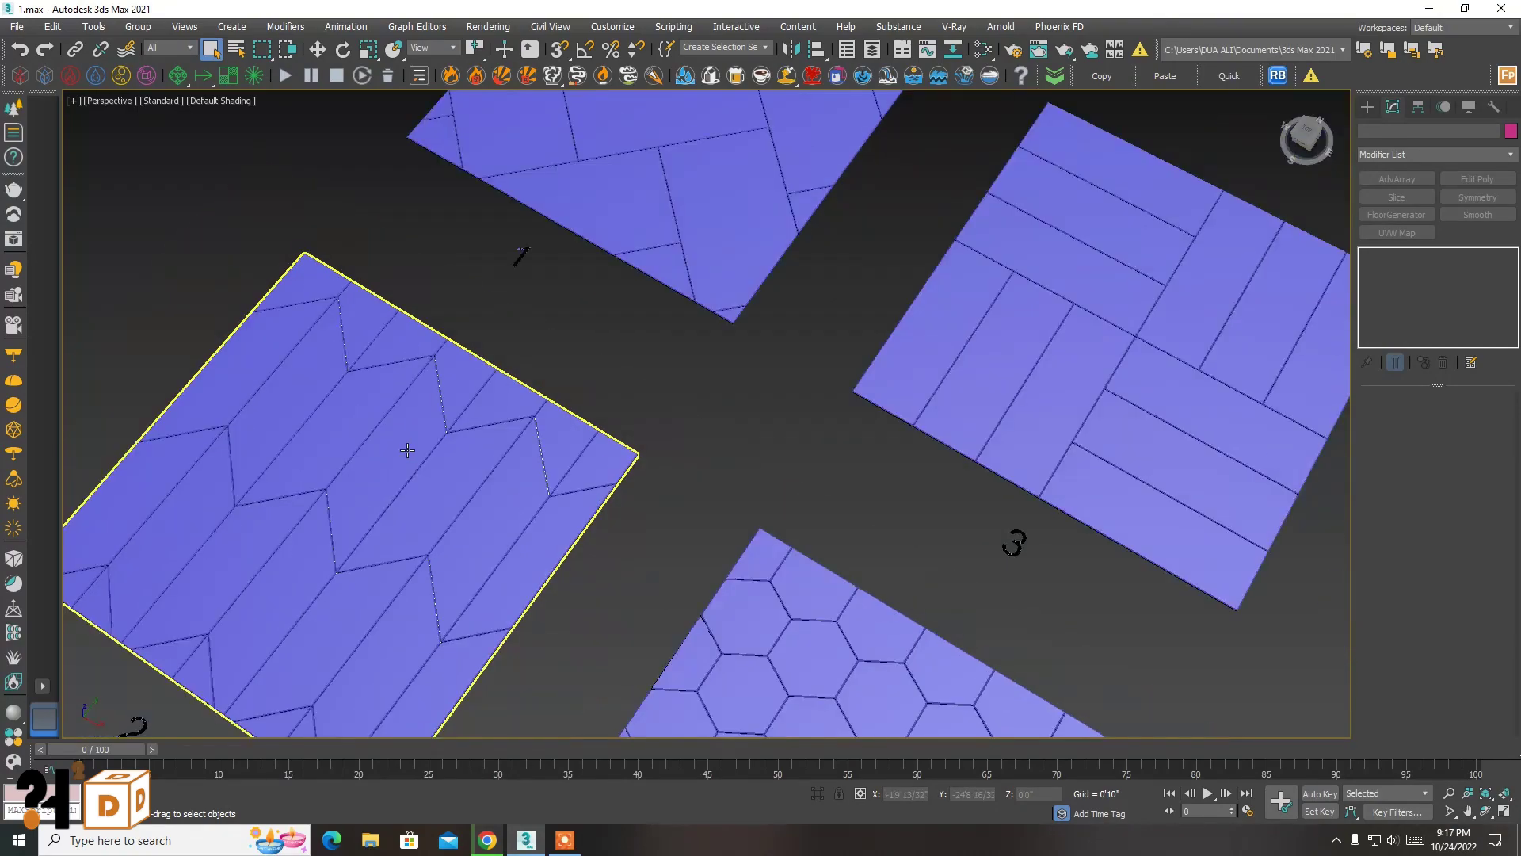
scroll(407, 450, "down", 1)
scroll(452, 406, "down", 1)
scroll(468, 364, "down", 5)
middle_click_drag(920, 509, 780, 398)
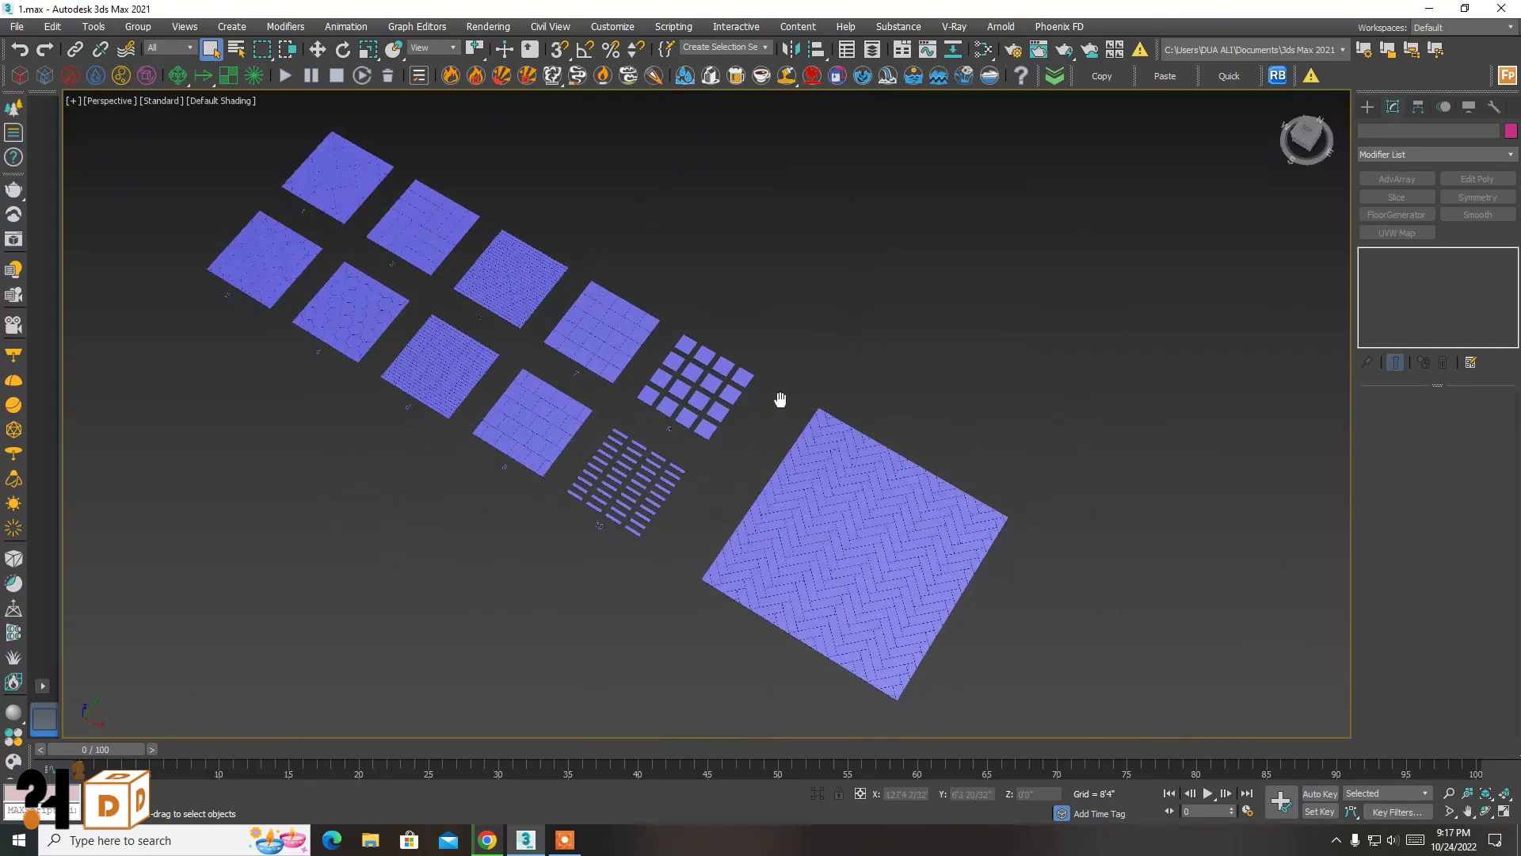
scroll(825, 570, "up", 3)
left_click(802, 475)
scroll(802, 475, "up", 2)
scroll(816, 499, "down", 3)
scroll(826, 461, "up", 1)
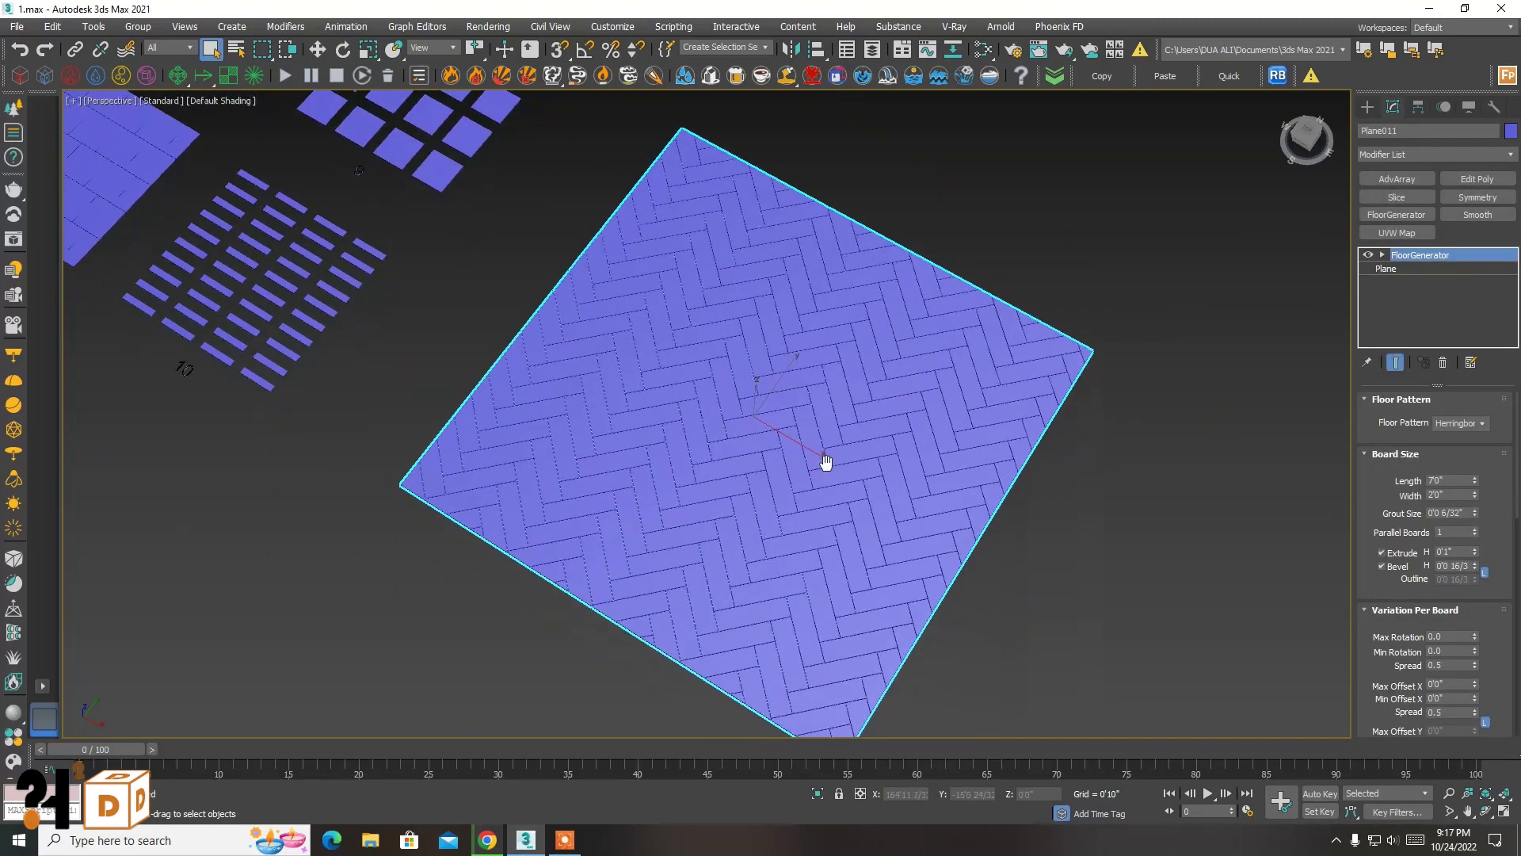
middle_click_drag(825, 461, 816, 457)
- Switch the large floor to the Chevron pattern and bring it toward the centre of the view
left_click(1481, 424)
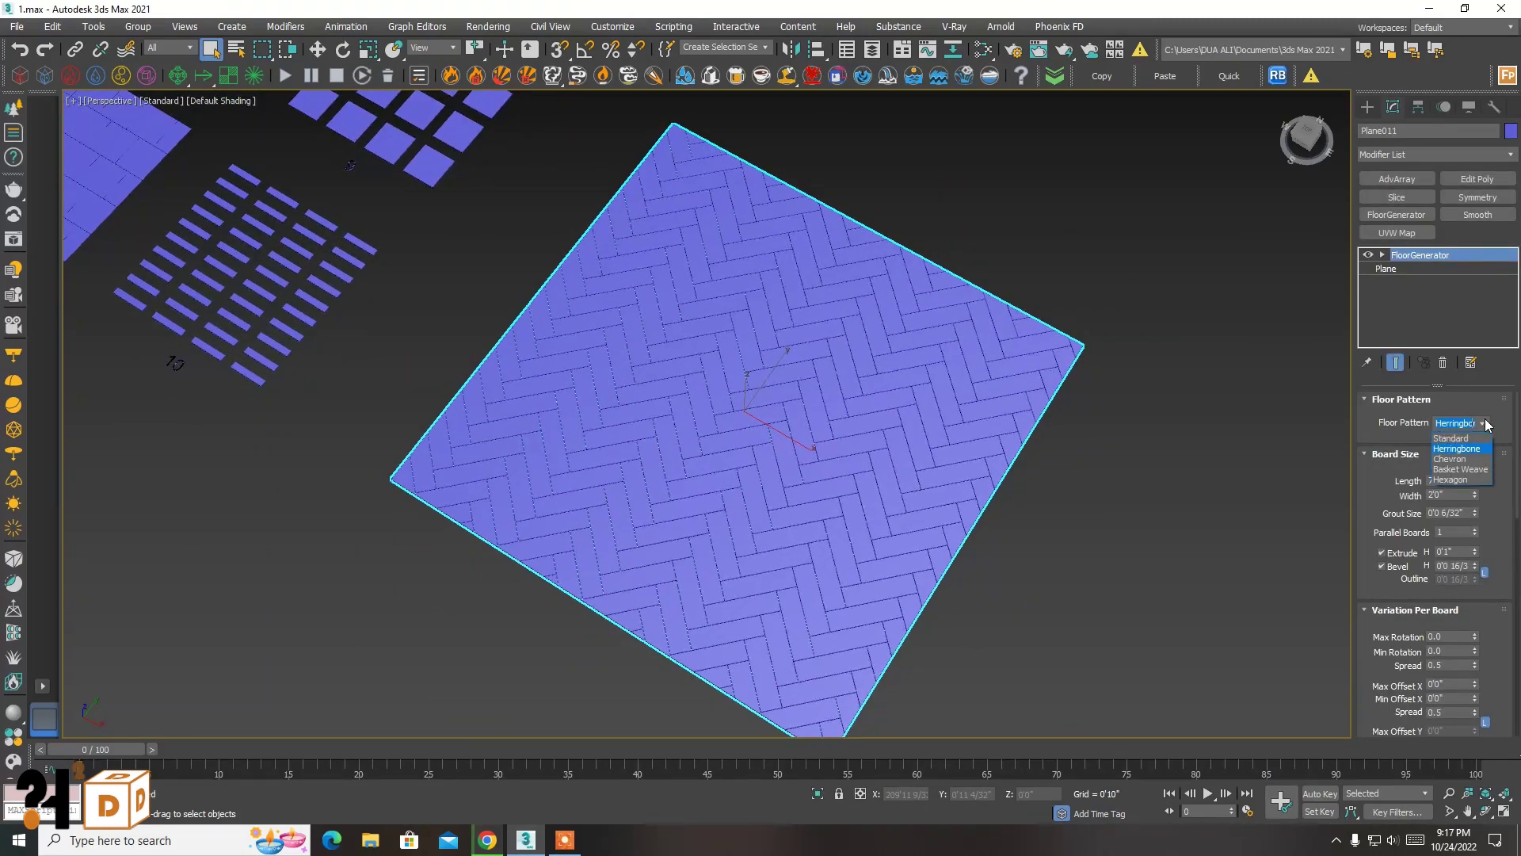
left_click(1438, 461)
mouse_move(591, 324)
middle_mouse_down()
mouse_move(967, 475)
mouse_move(1178, 632)
mouse_move(1227, 718)
middle_mouse_up()
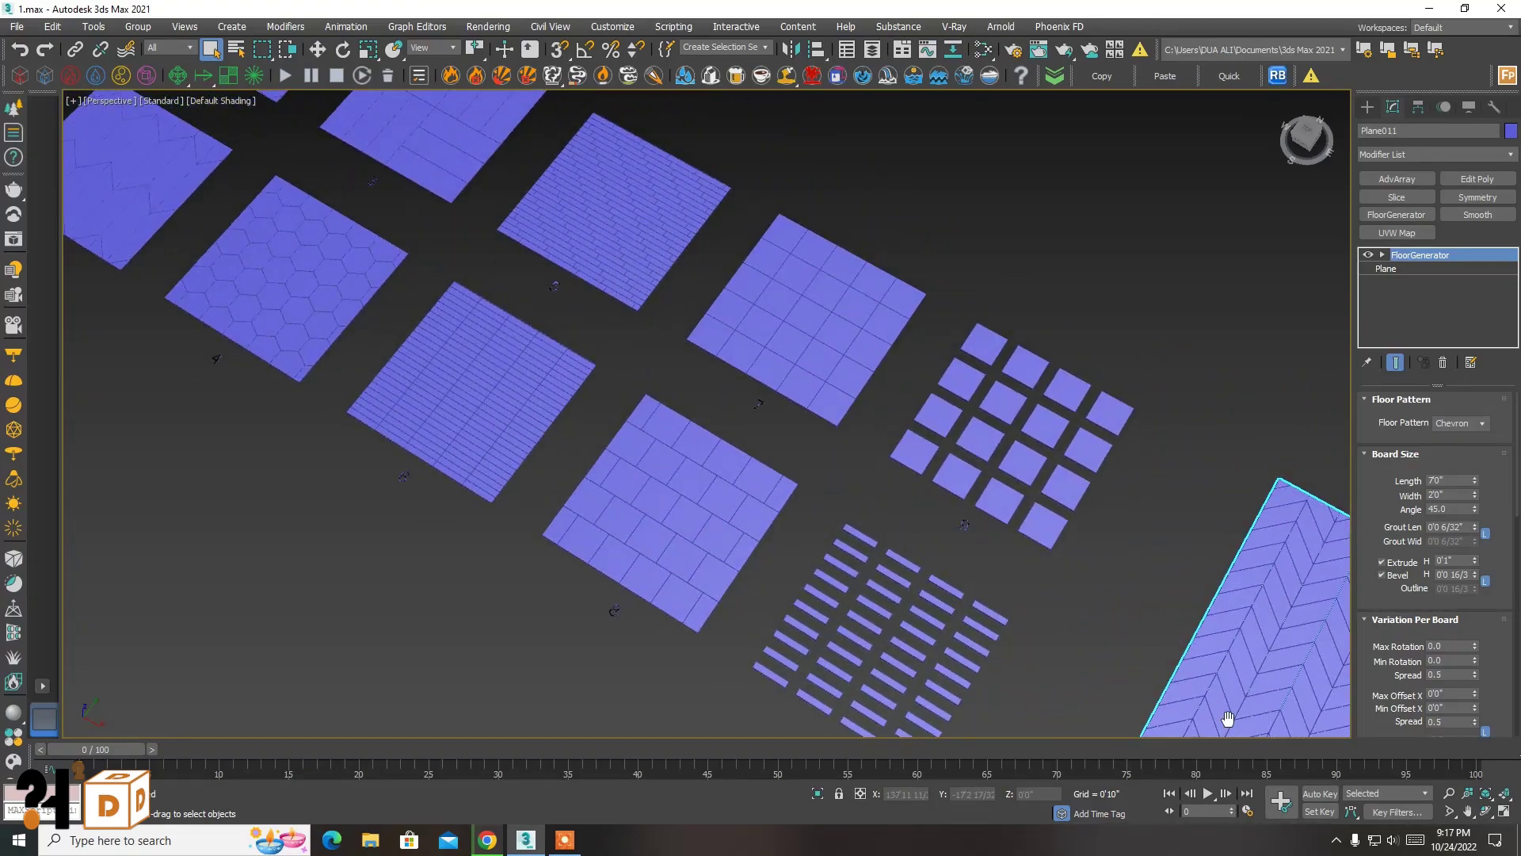
middle_click_drag(100, 198, 544, 475)
scroll(559, 452, "up", 5)
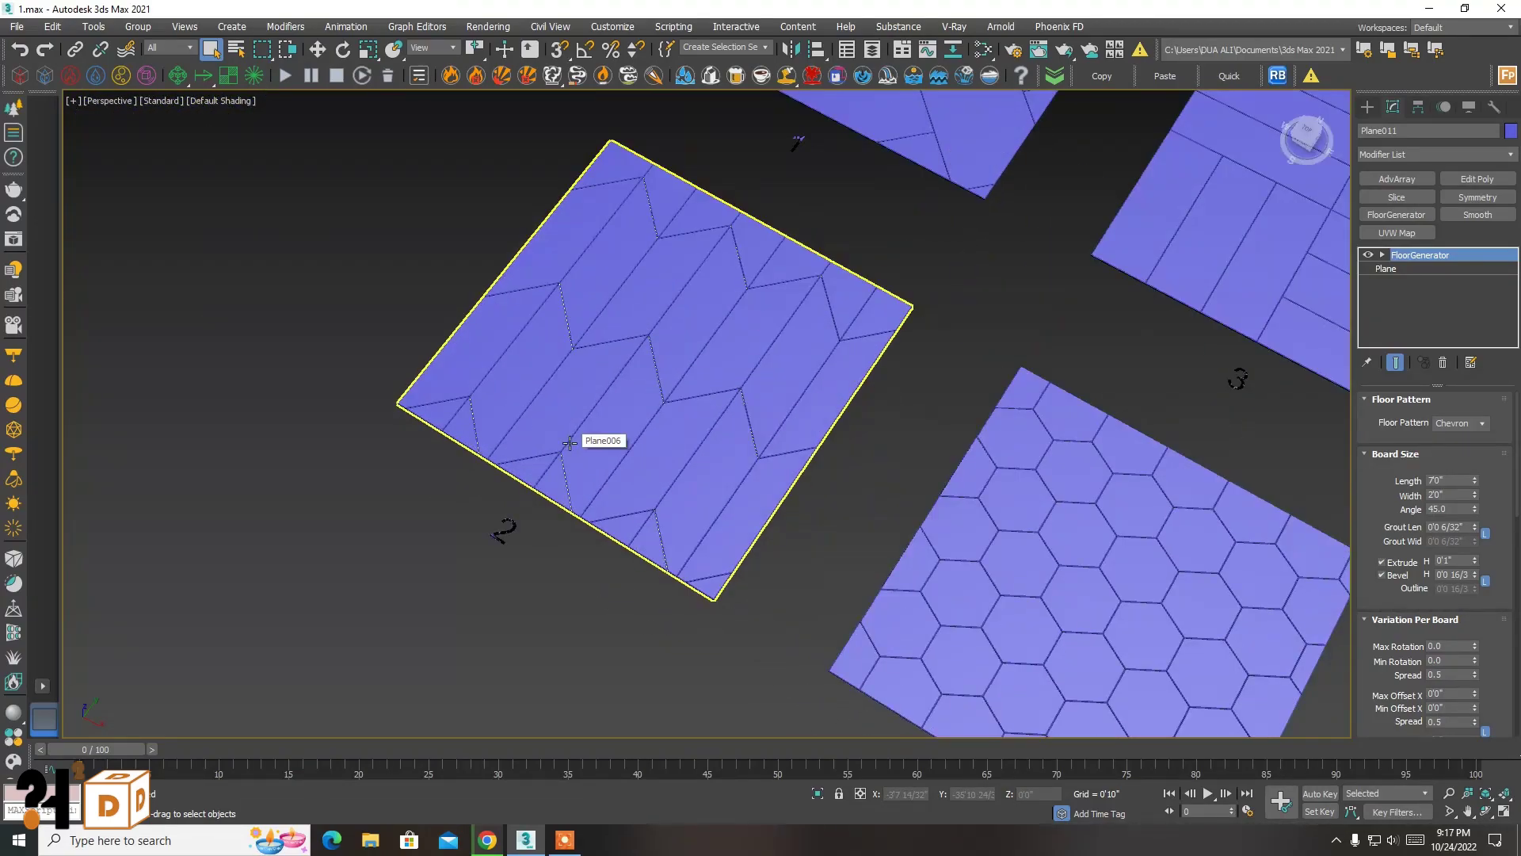
scroll(1199, 554, "down", 5)
scroll(1030, 555, "up", 6)
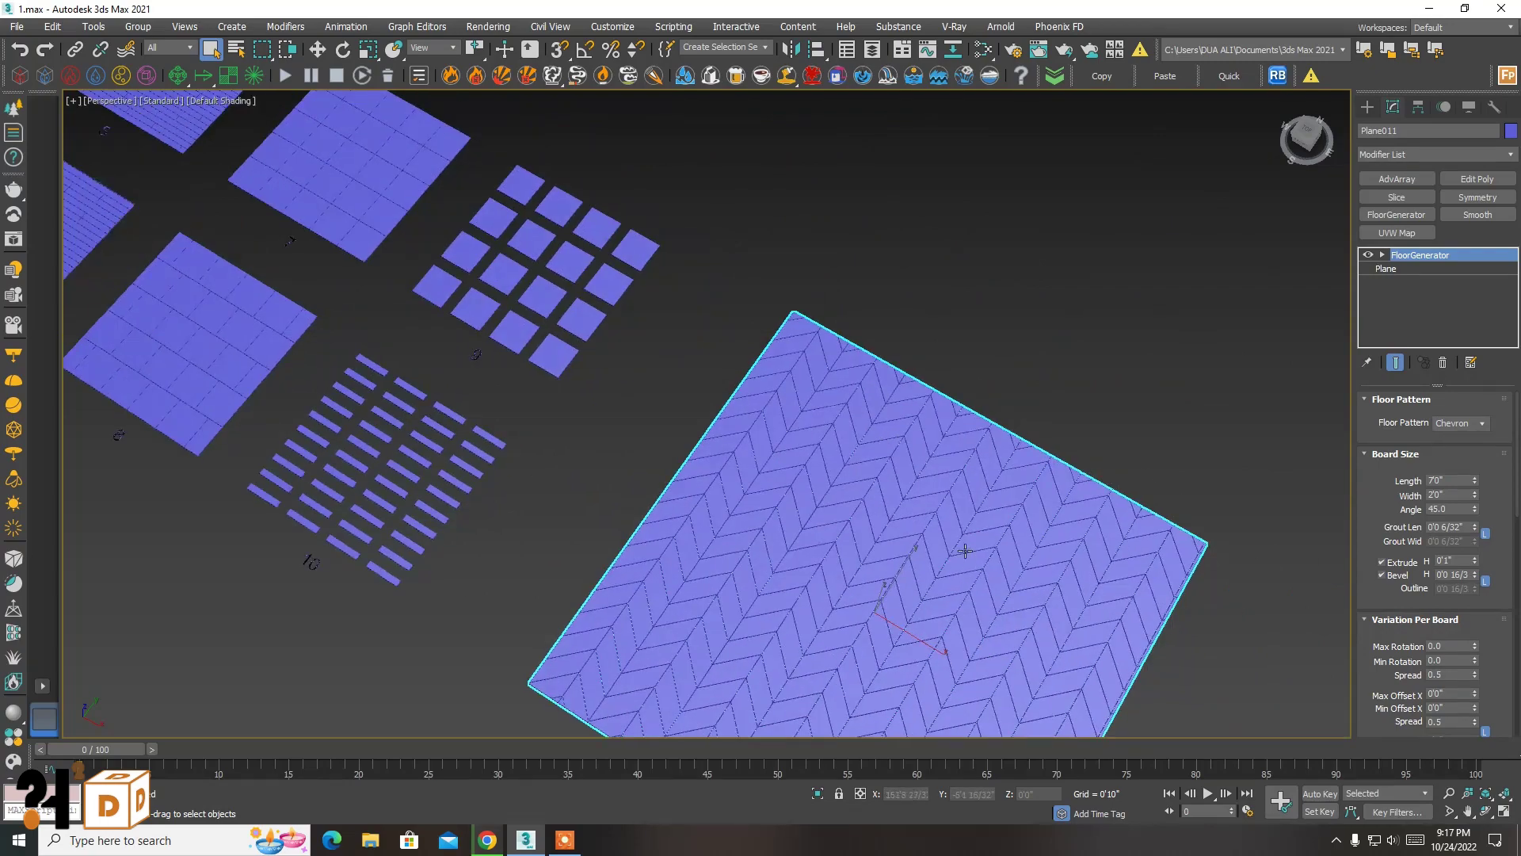
mouse_move(965, 551)
middle_mouse_down()
mouse_move(866, 367)
mouse_move(815, 372)
middle_mouse_up()
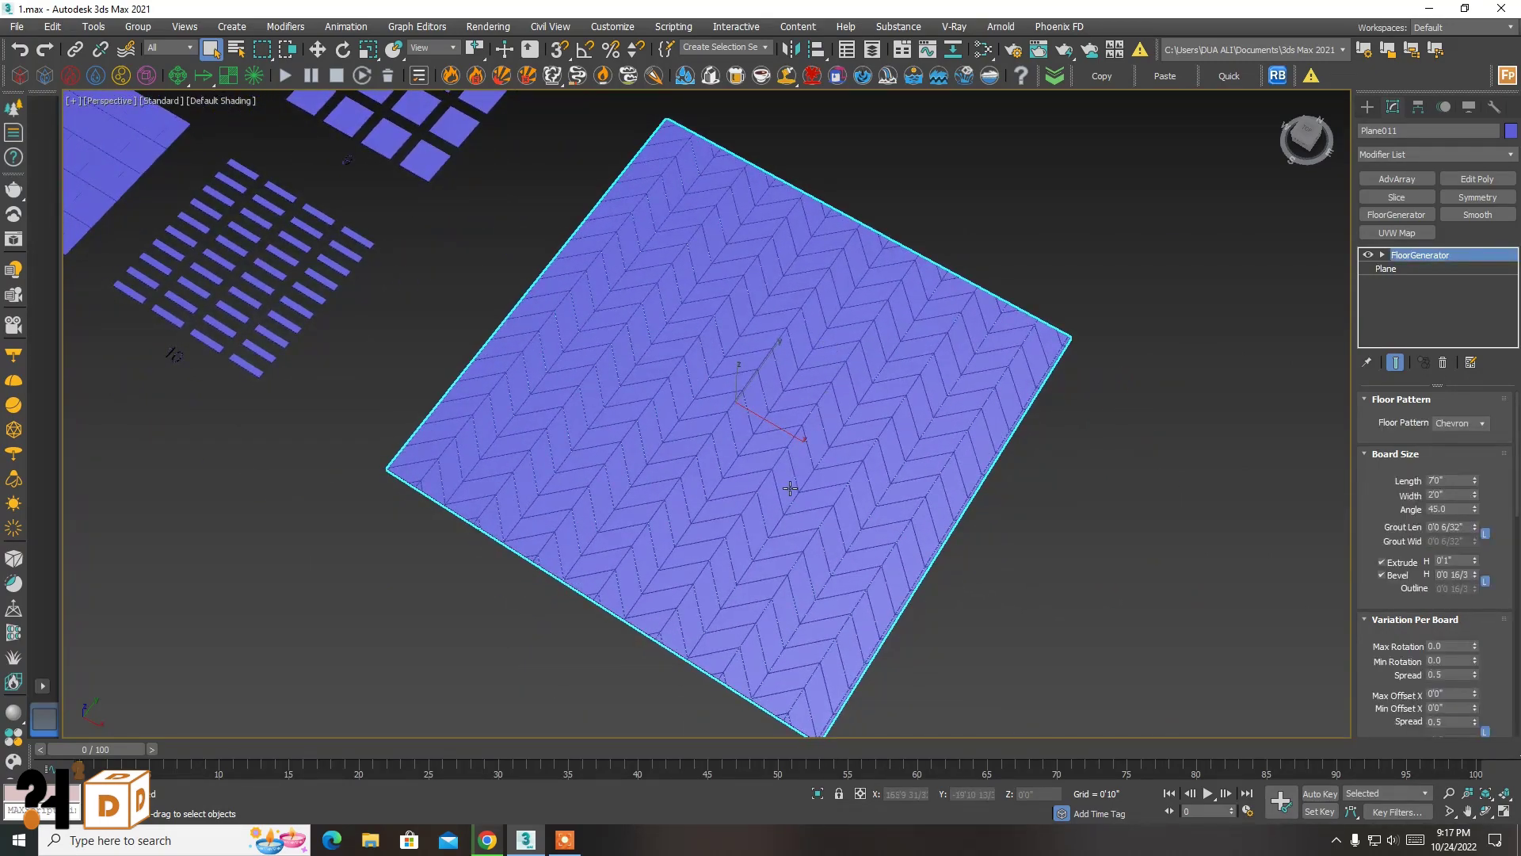
scroll(789, 488, "up", 3)
scroll(790, 476, "down", 2)
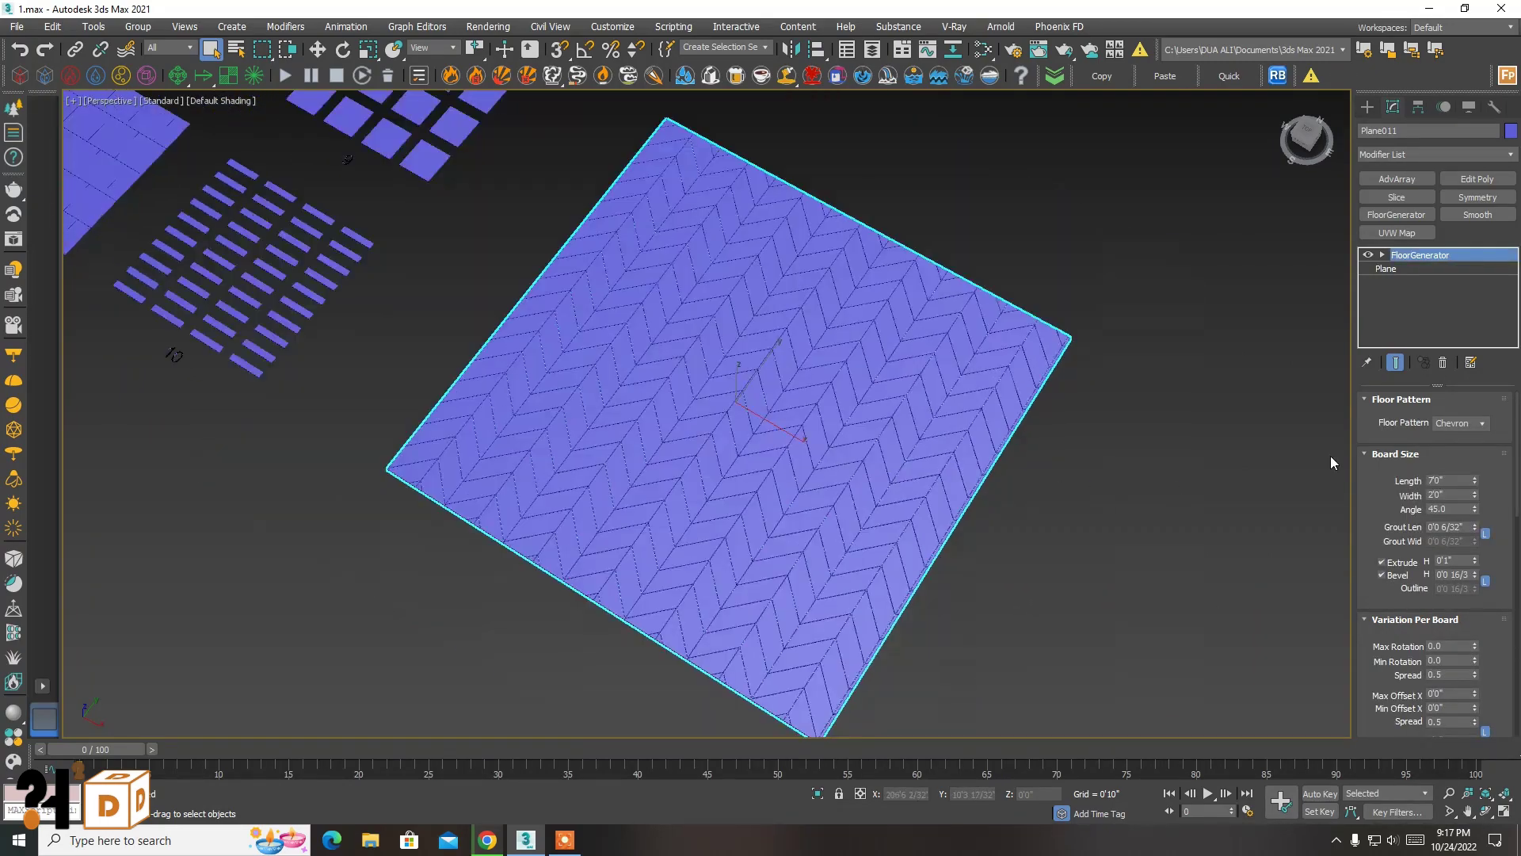
- Widen the chevron boards, trying widths of 3'0" and then 5'0"
left_click(1453, 492)
type("3")
key("Return")
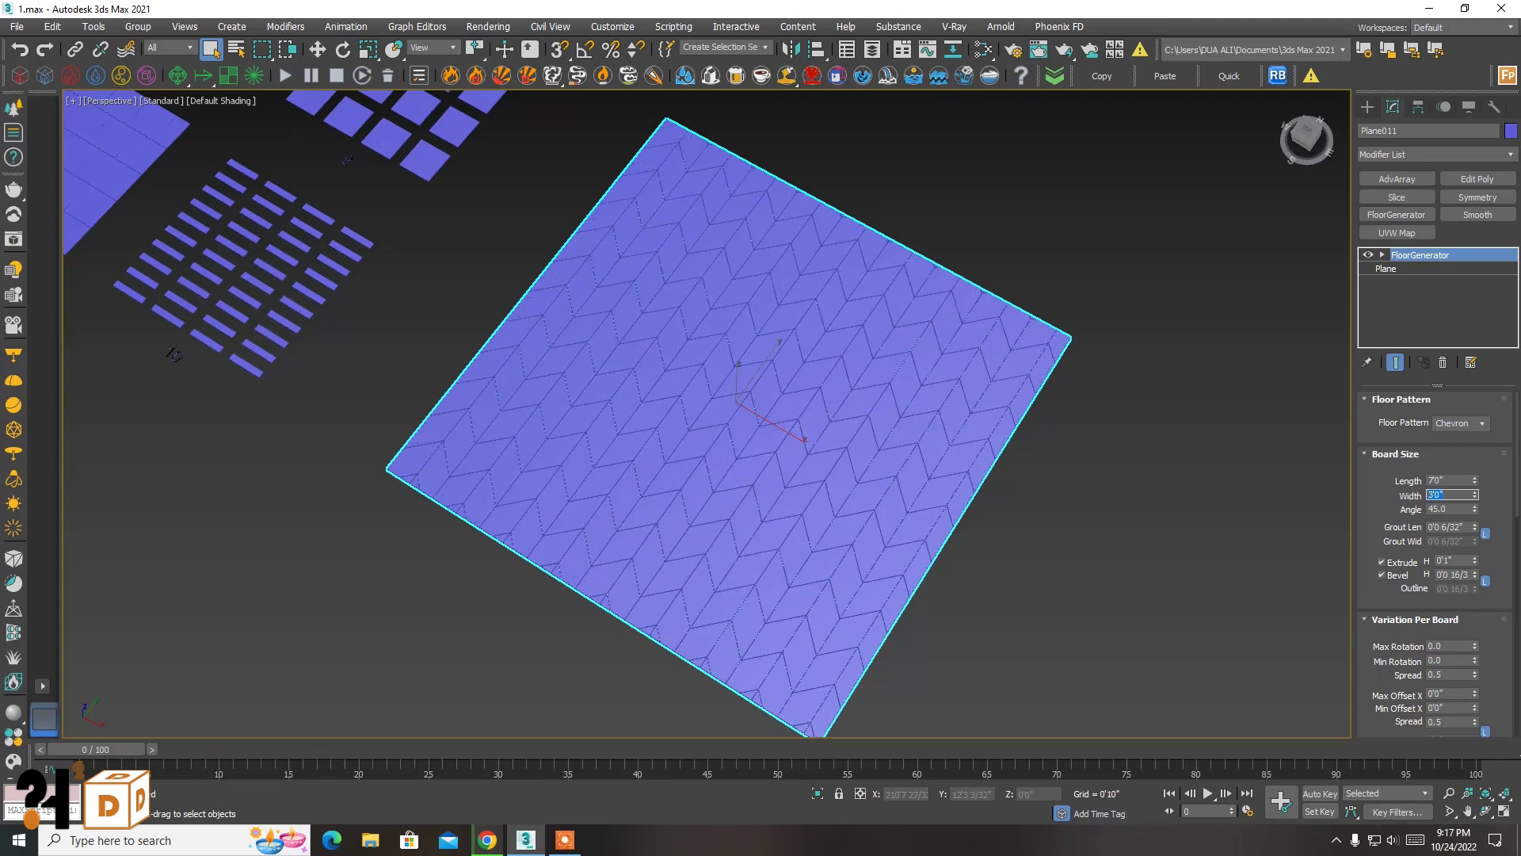
type("5")
key("Return")
key("Return")
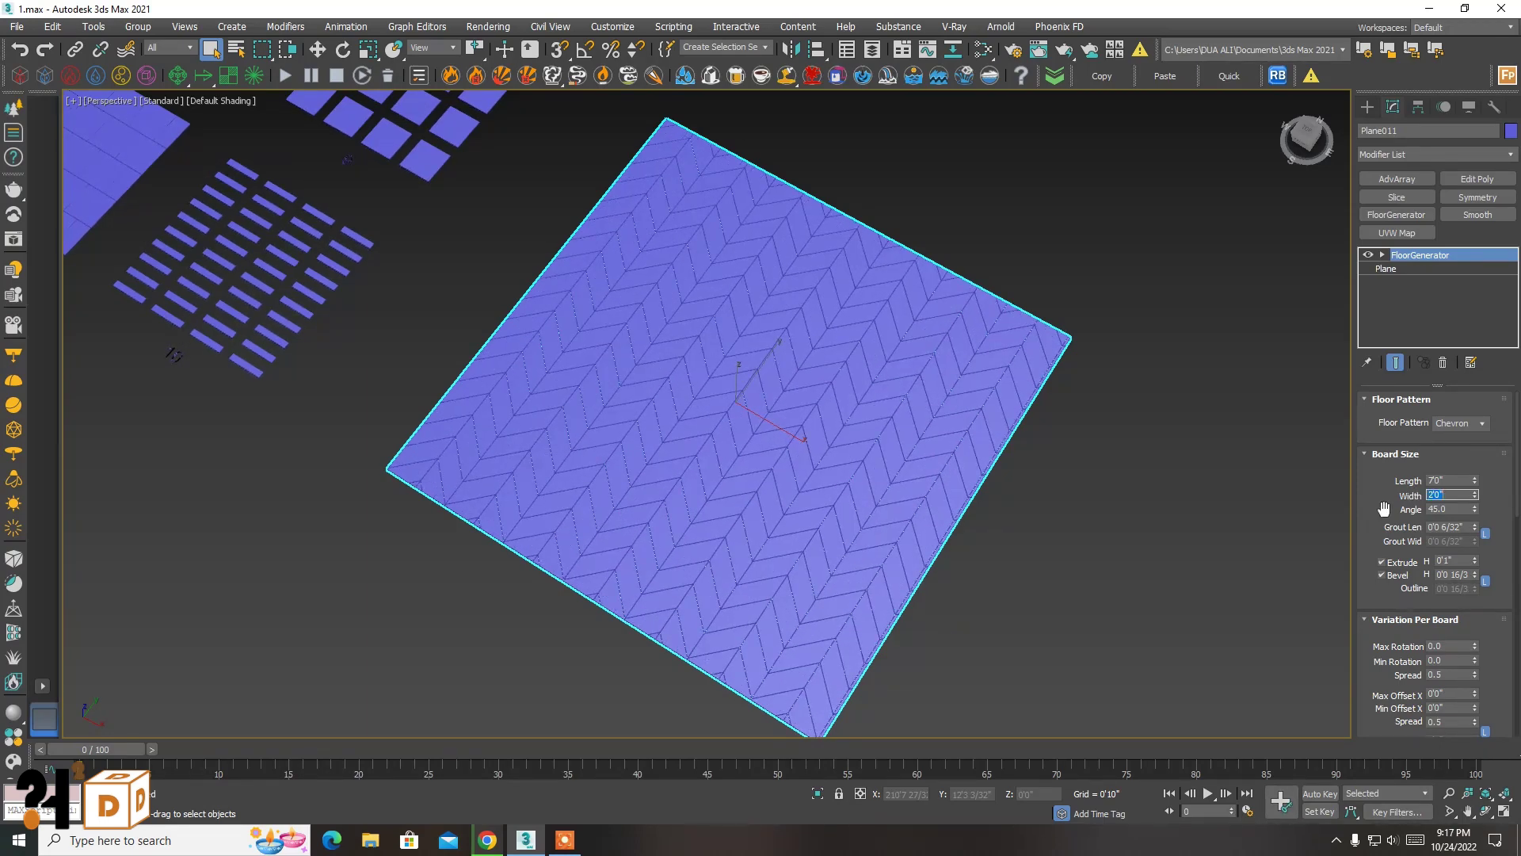
- Set the chevron board length to 10'0"
double_click(1463, 480)
type("120")
key("Return")
type("10")
key("Return")
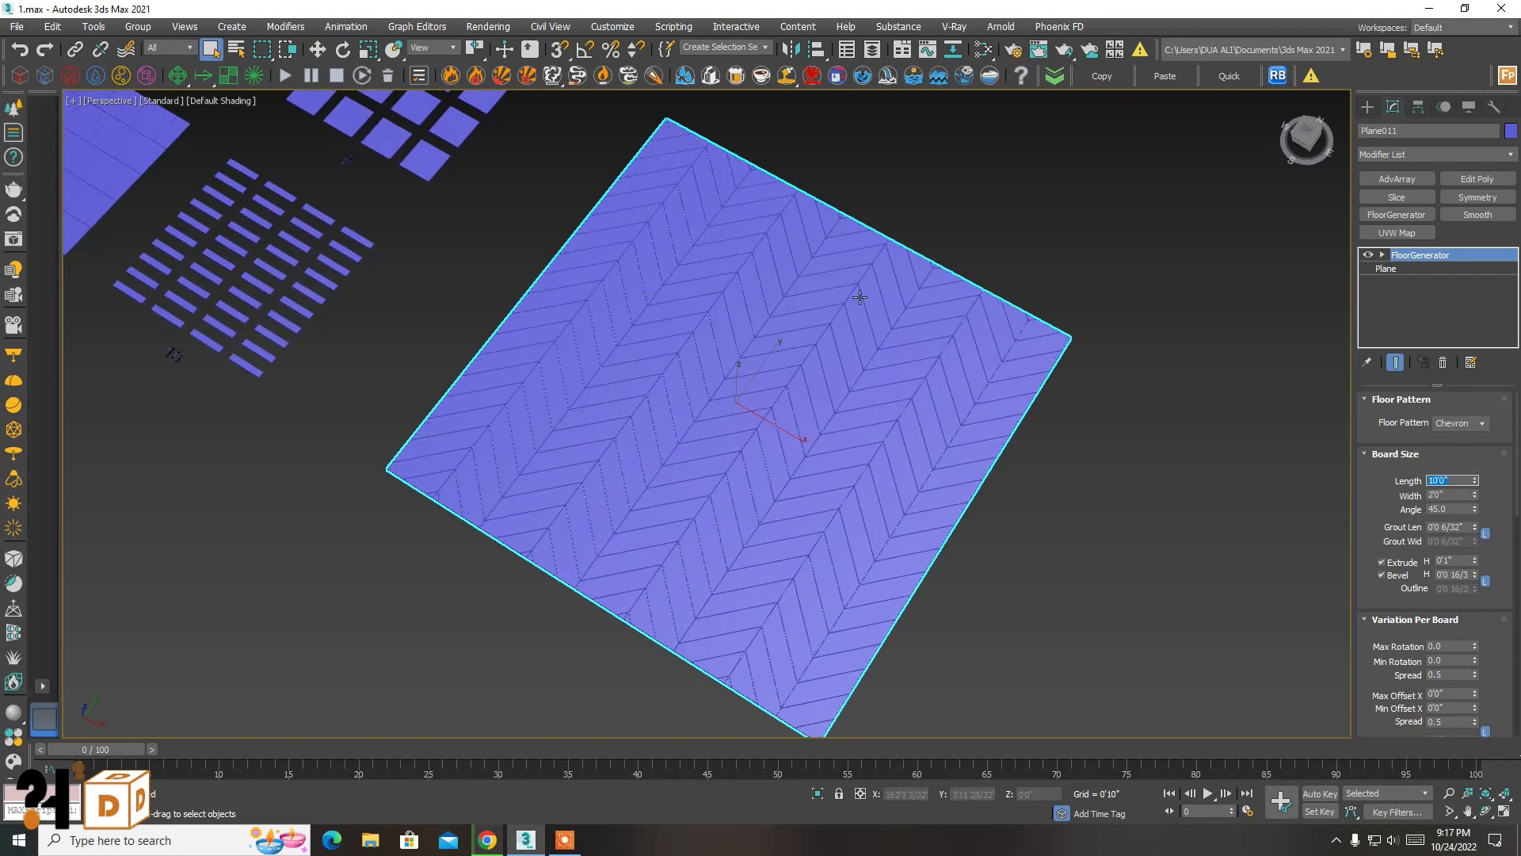
- Set the chevron board width to 4'0"
scroll(768, 359, "up", 3)
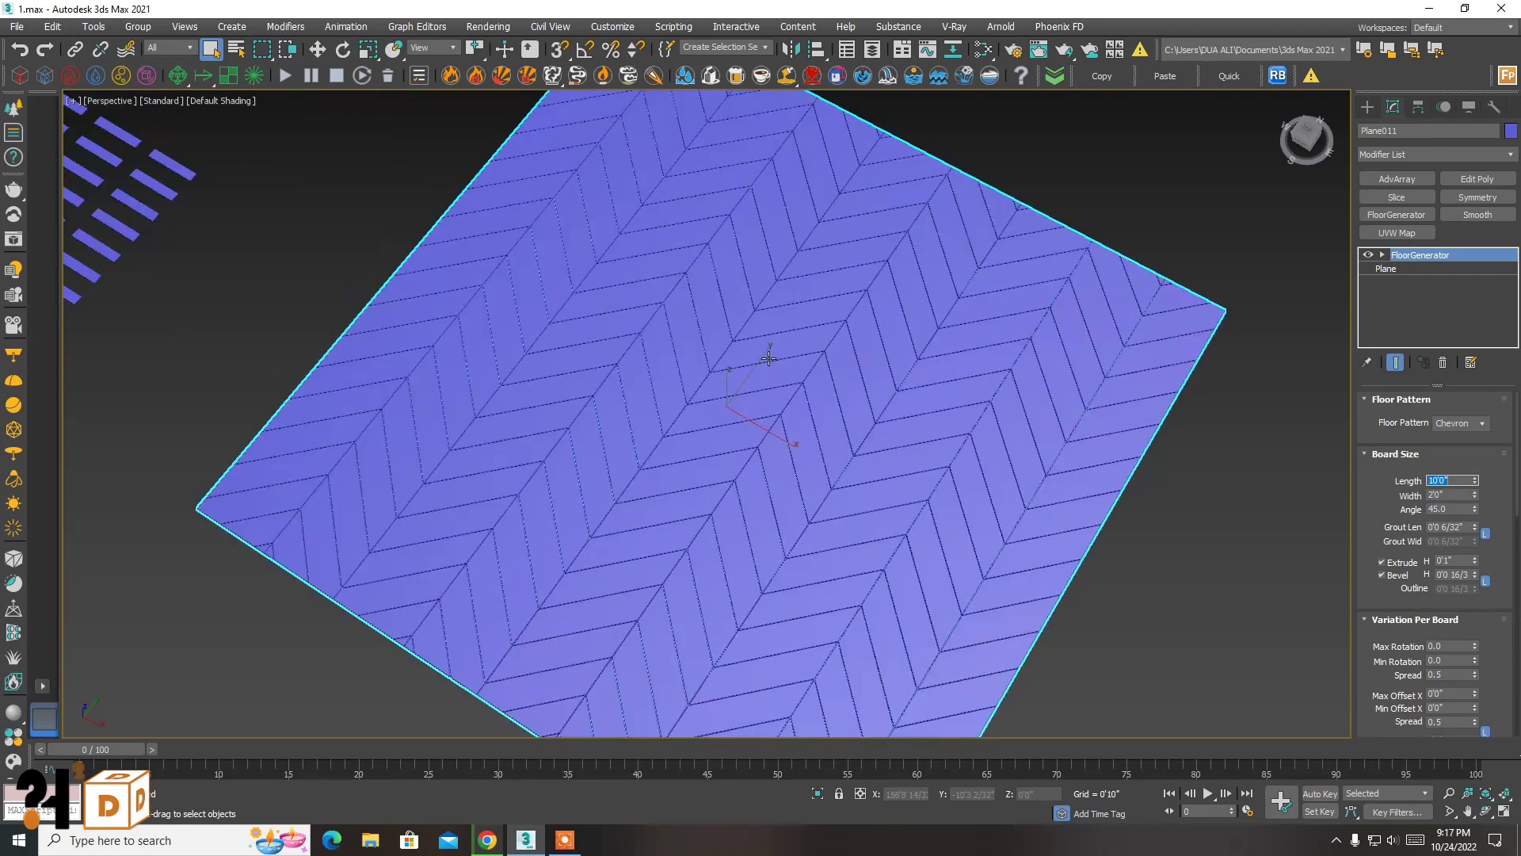
double_click(1440, 494)
type("3")
key("Return")
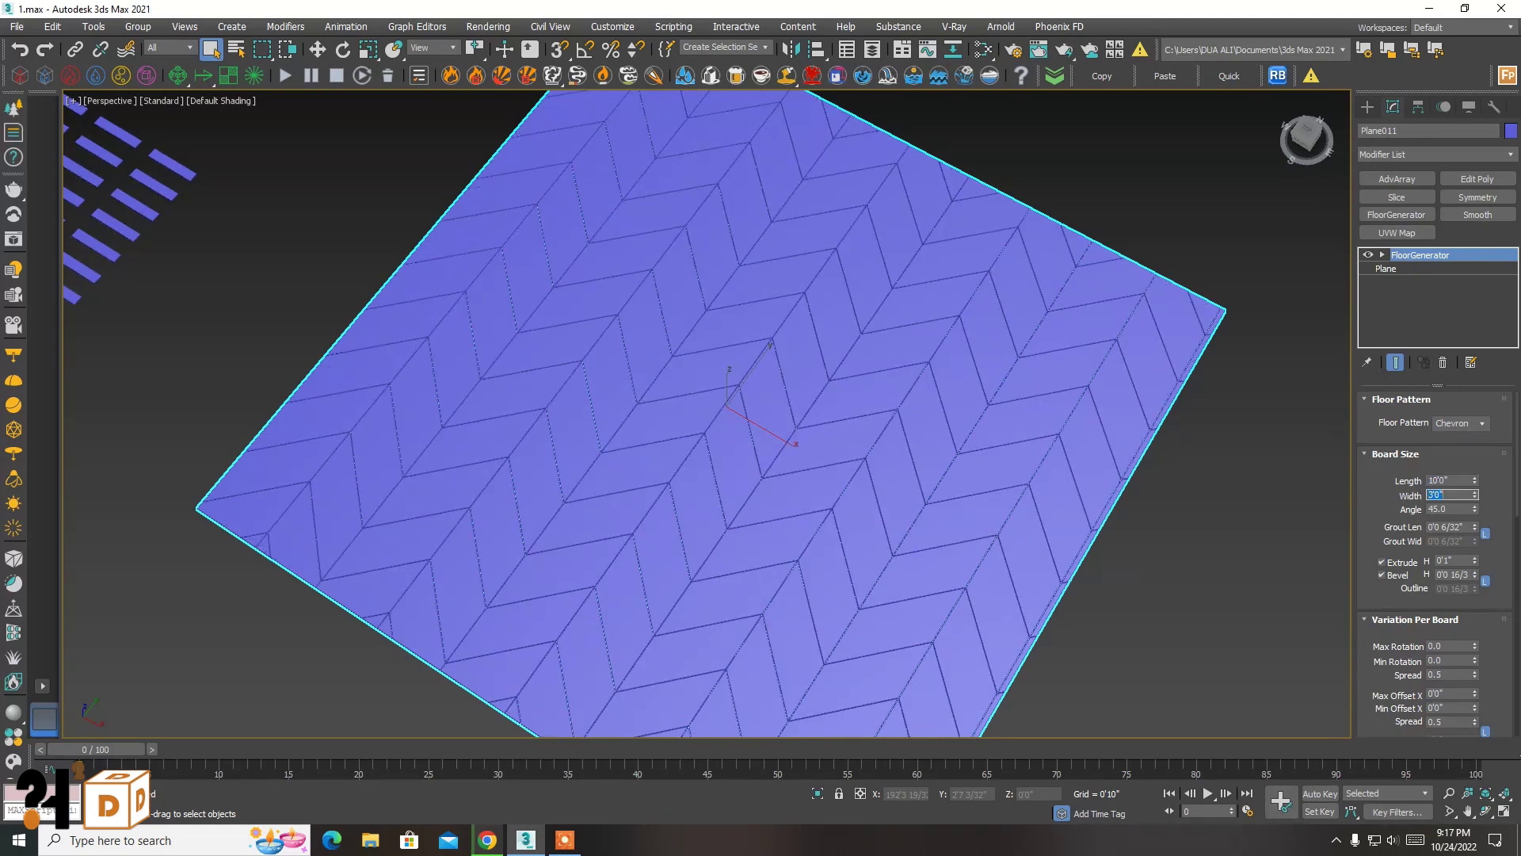
type("4")
key("Return")
key("Return")
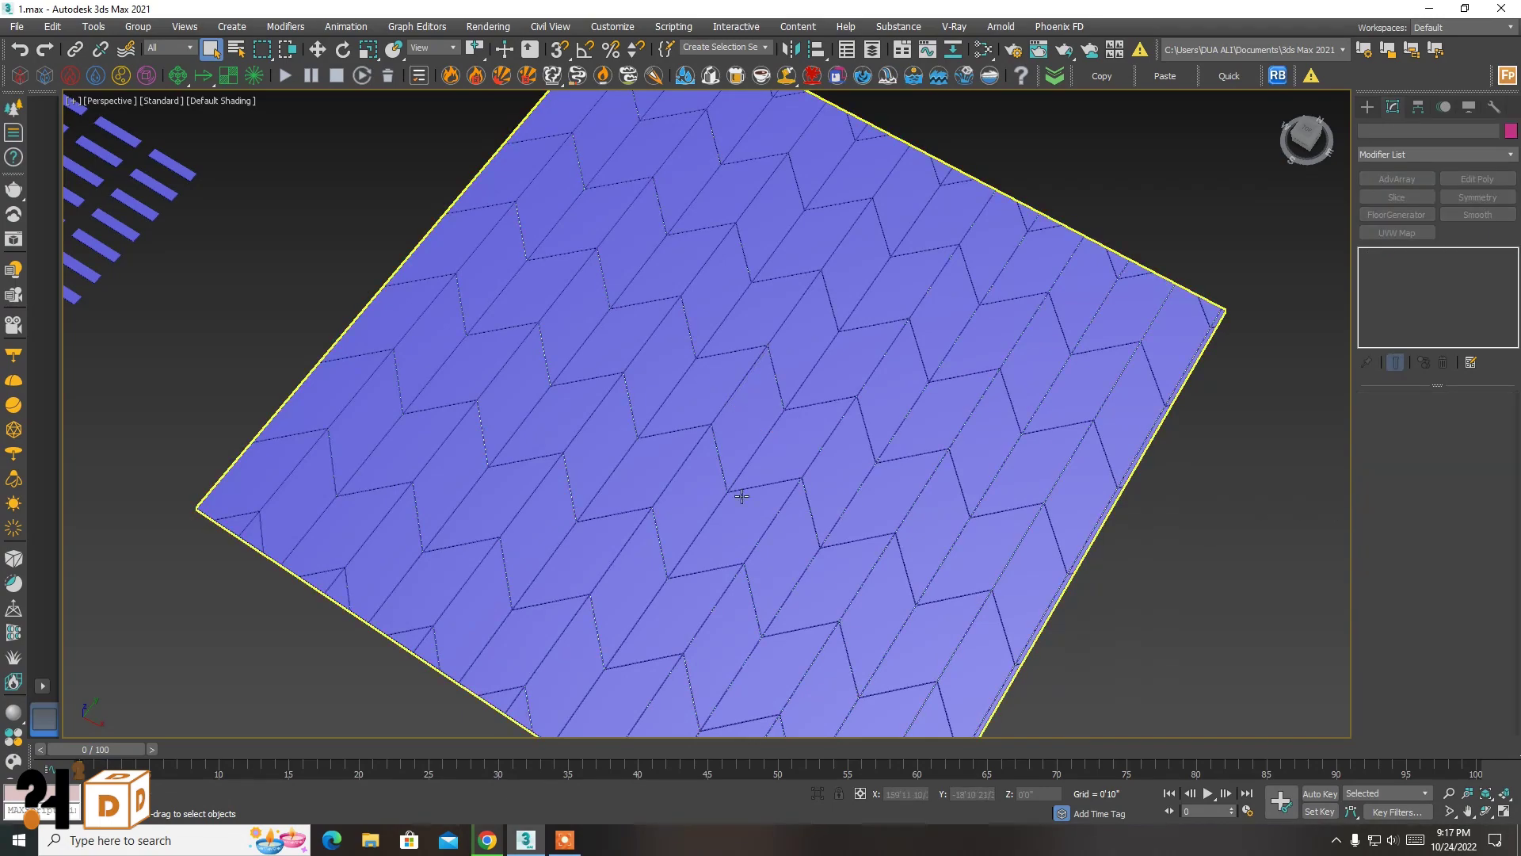
scroll(1210, 528, "down", 8)
- Select the large chevron floor and switch its Floor Pattern to Basket Weave
left_click(1209, 529)
scroll(447, 263, "up", 5)
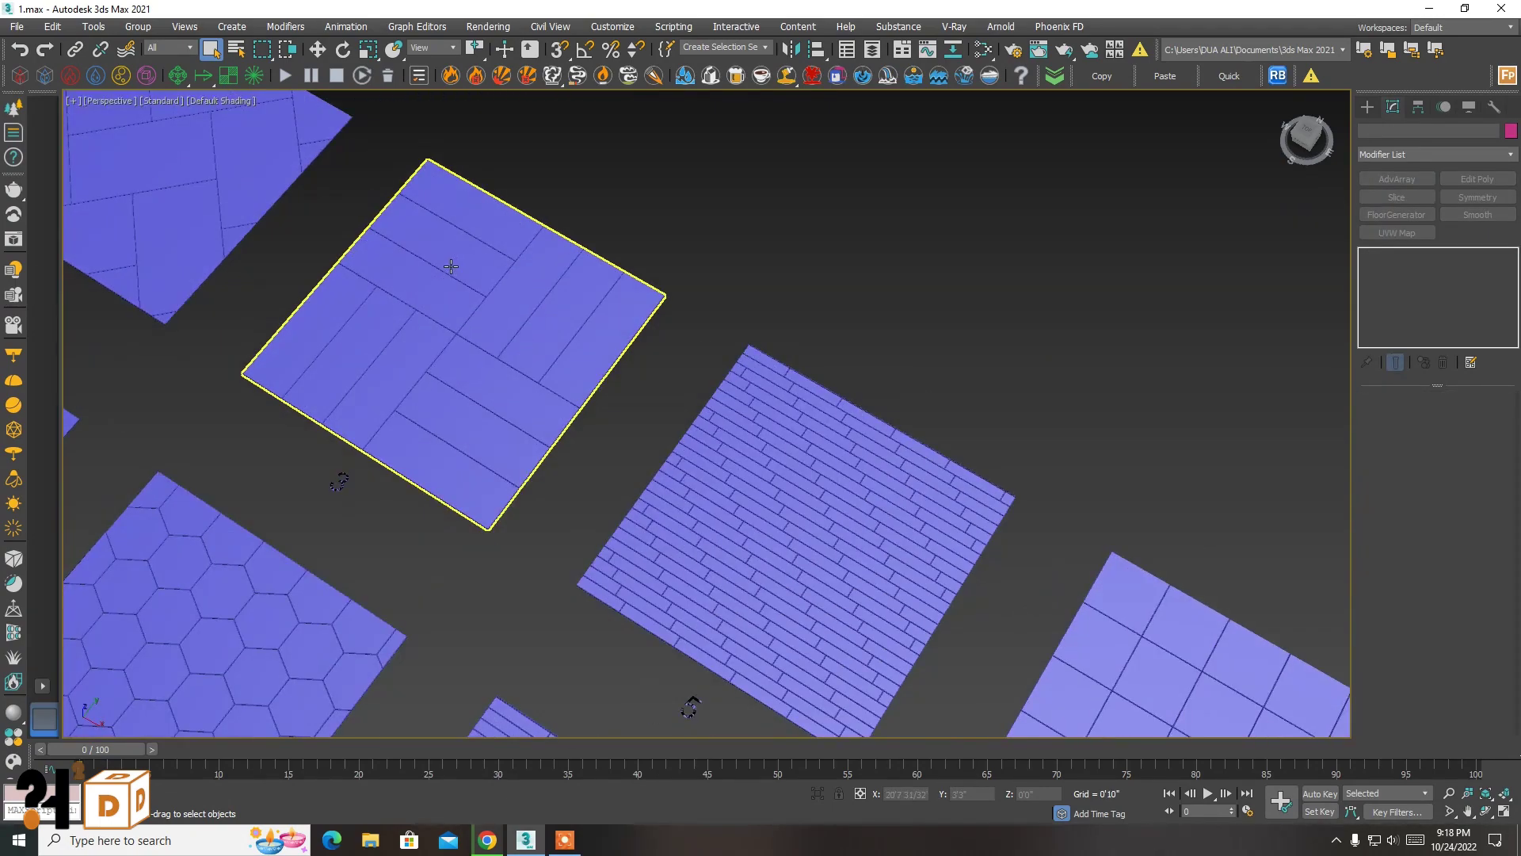
scroll(451, 266, "down", 3)
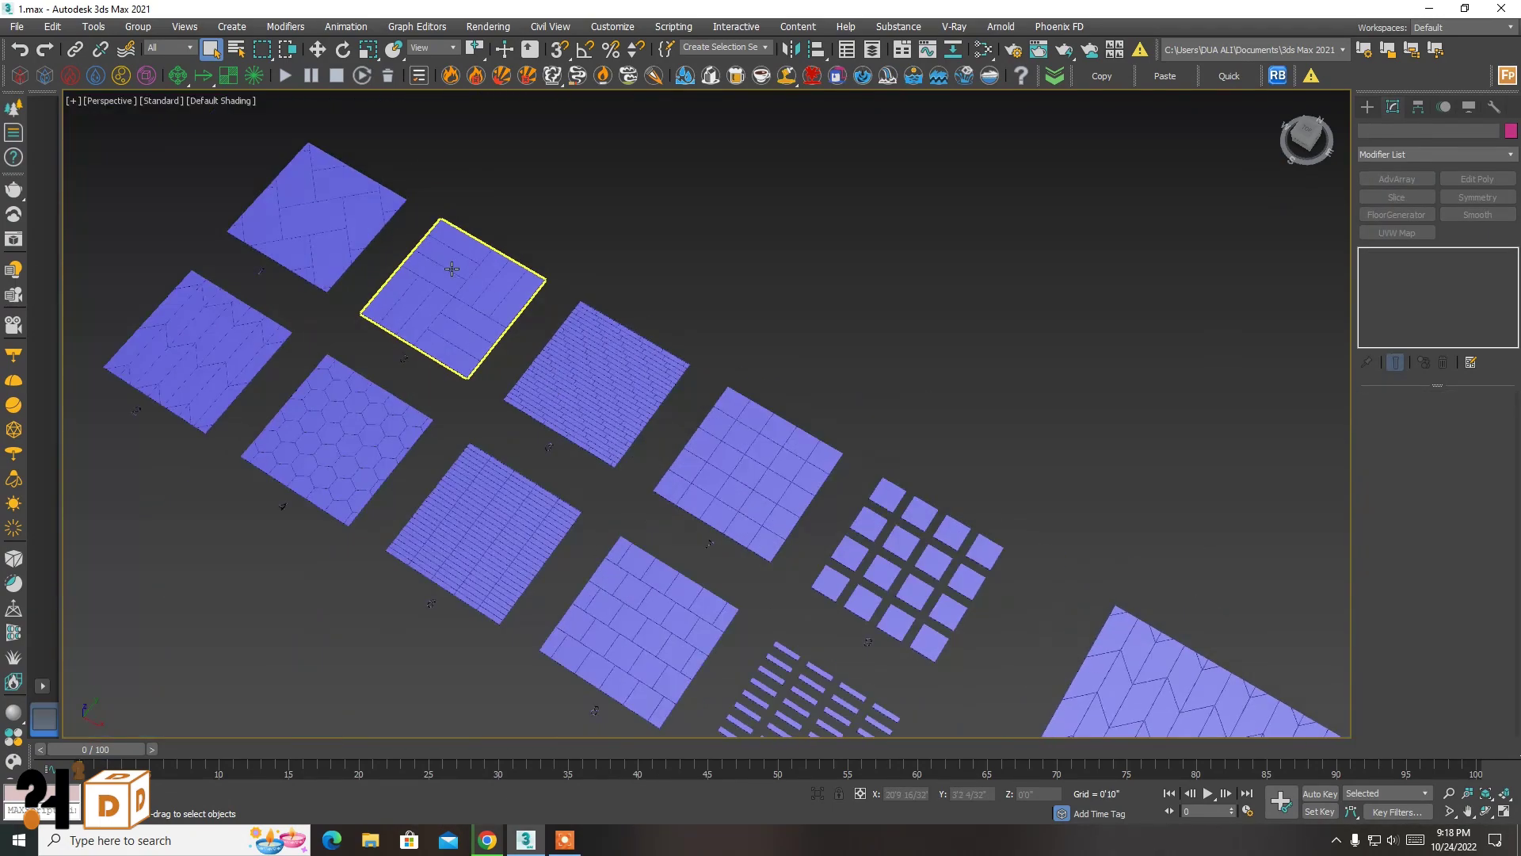
scroll(451, 266, "down", 2)
left_click(754, 471)
scroll(754, 471, "up", 3)
scroll(781, 507, "up", 1)
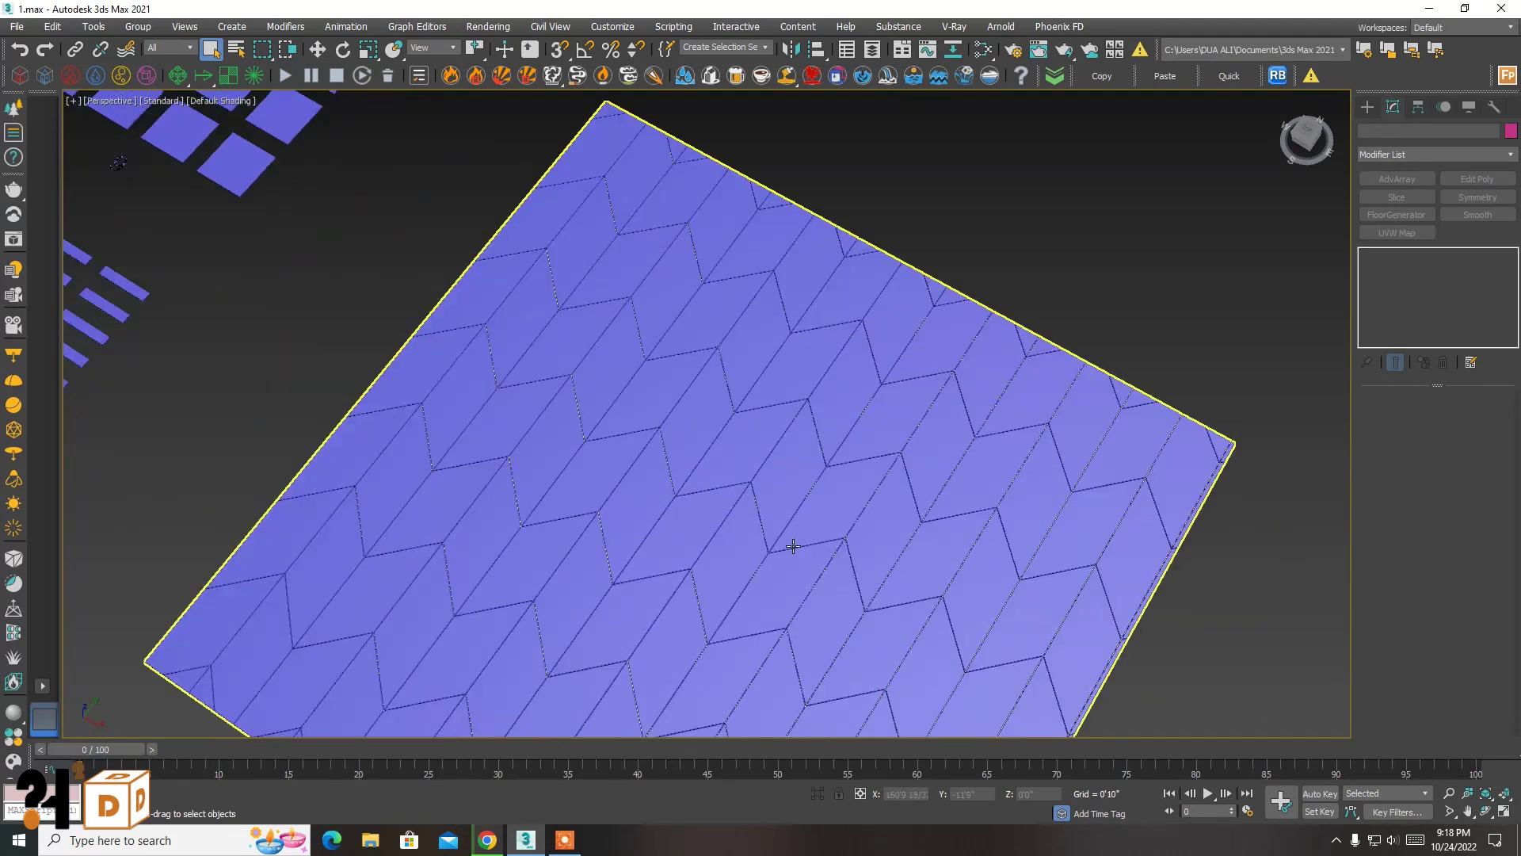
left_click(753, 484)
scroll(740, 438, "down", 3)
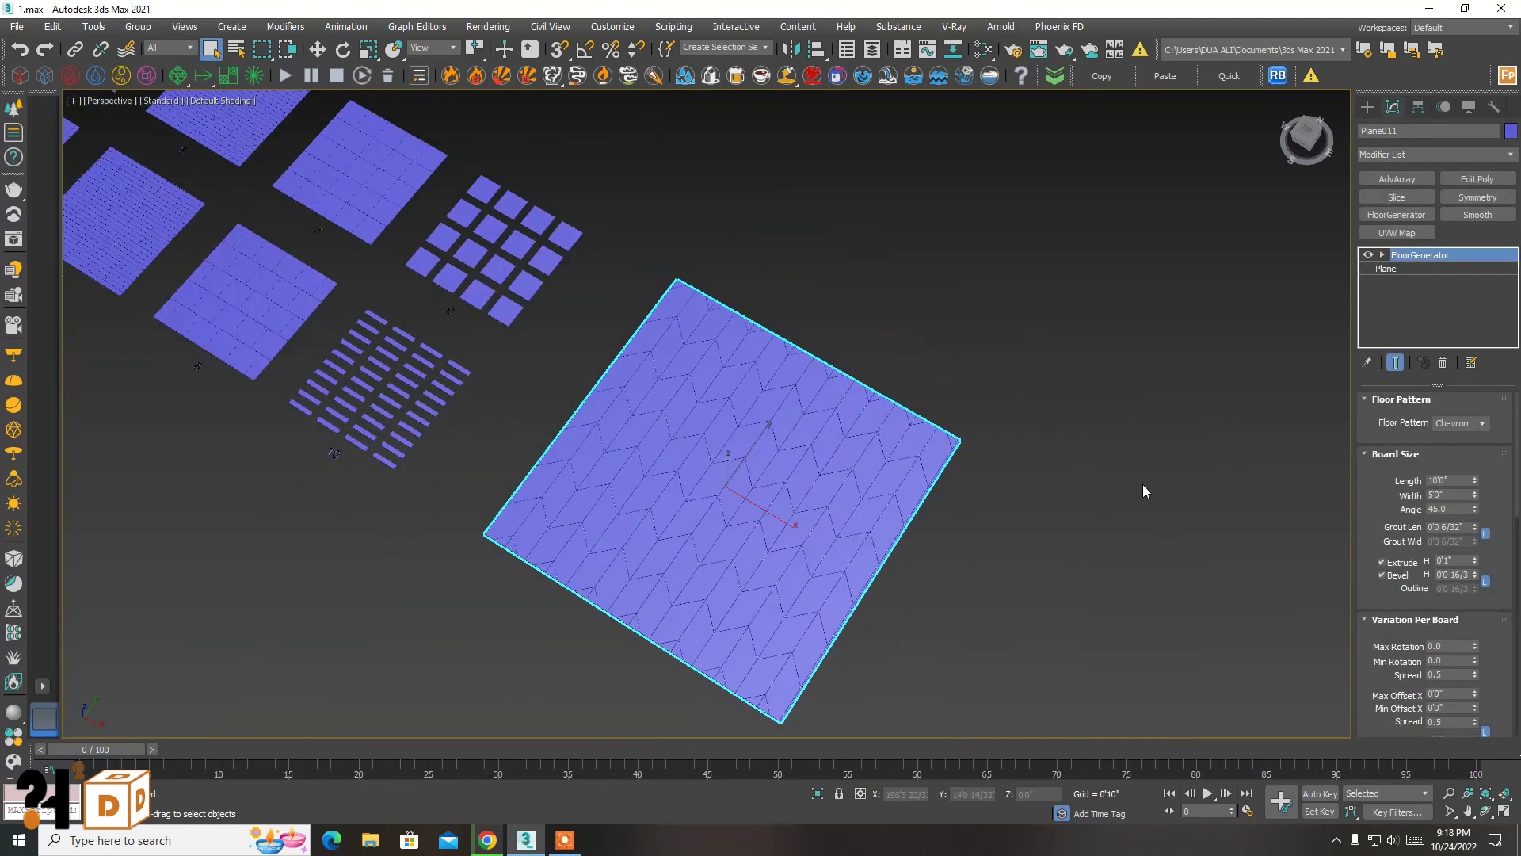
left_click(1478, 423)
left_click(1475, 470)
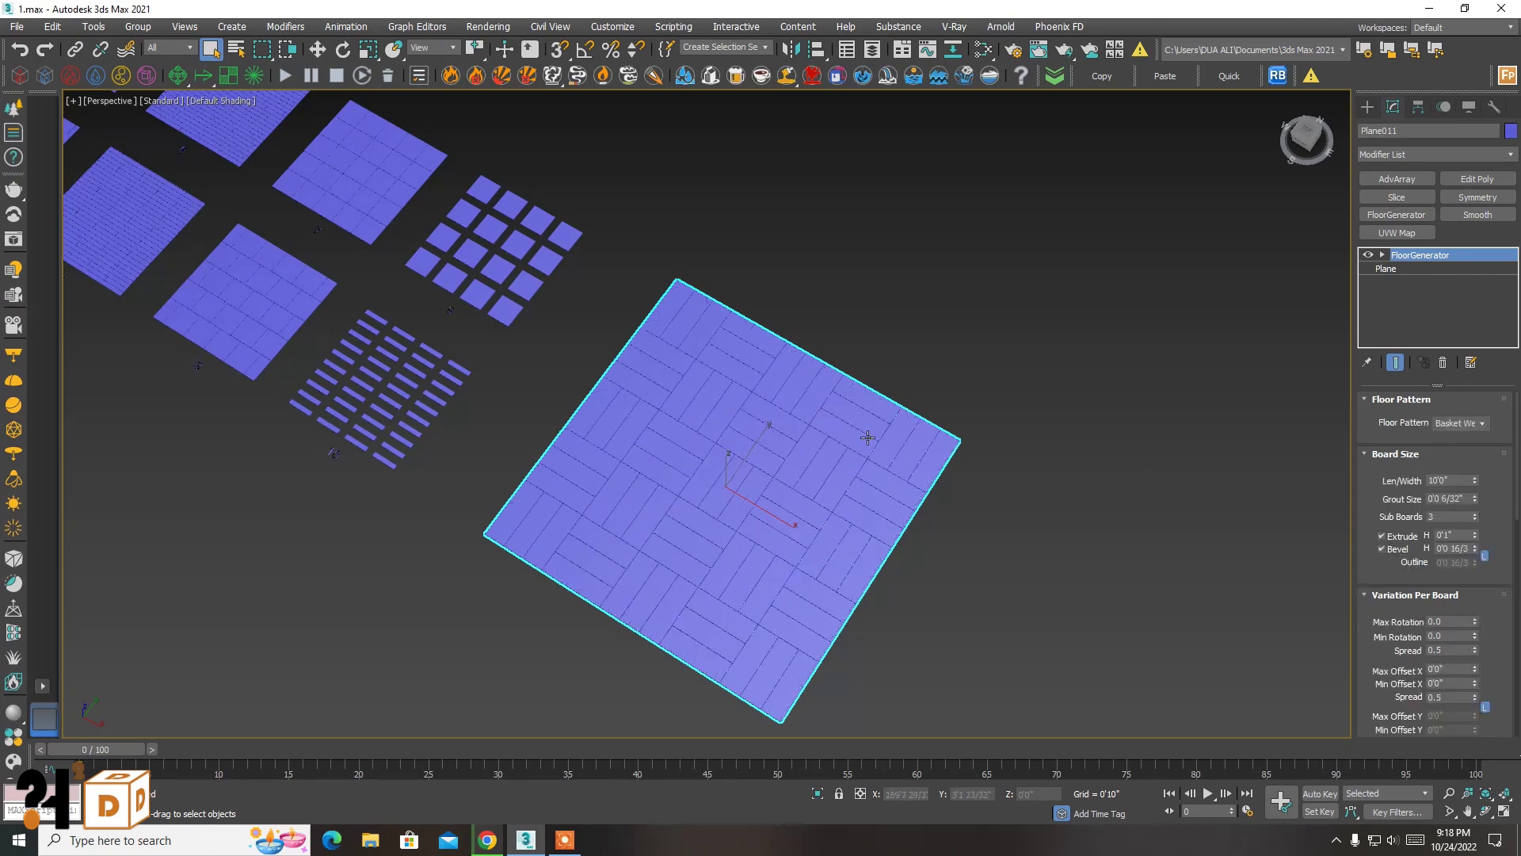
scroll(729, 437, "up", 2)
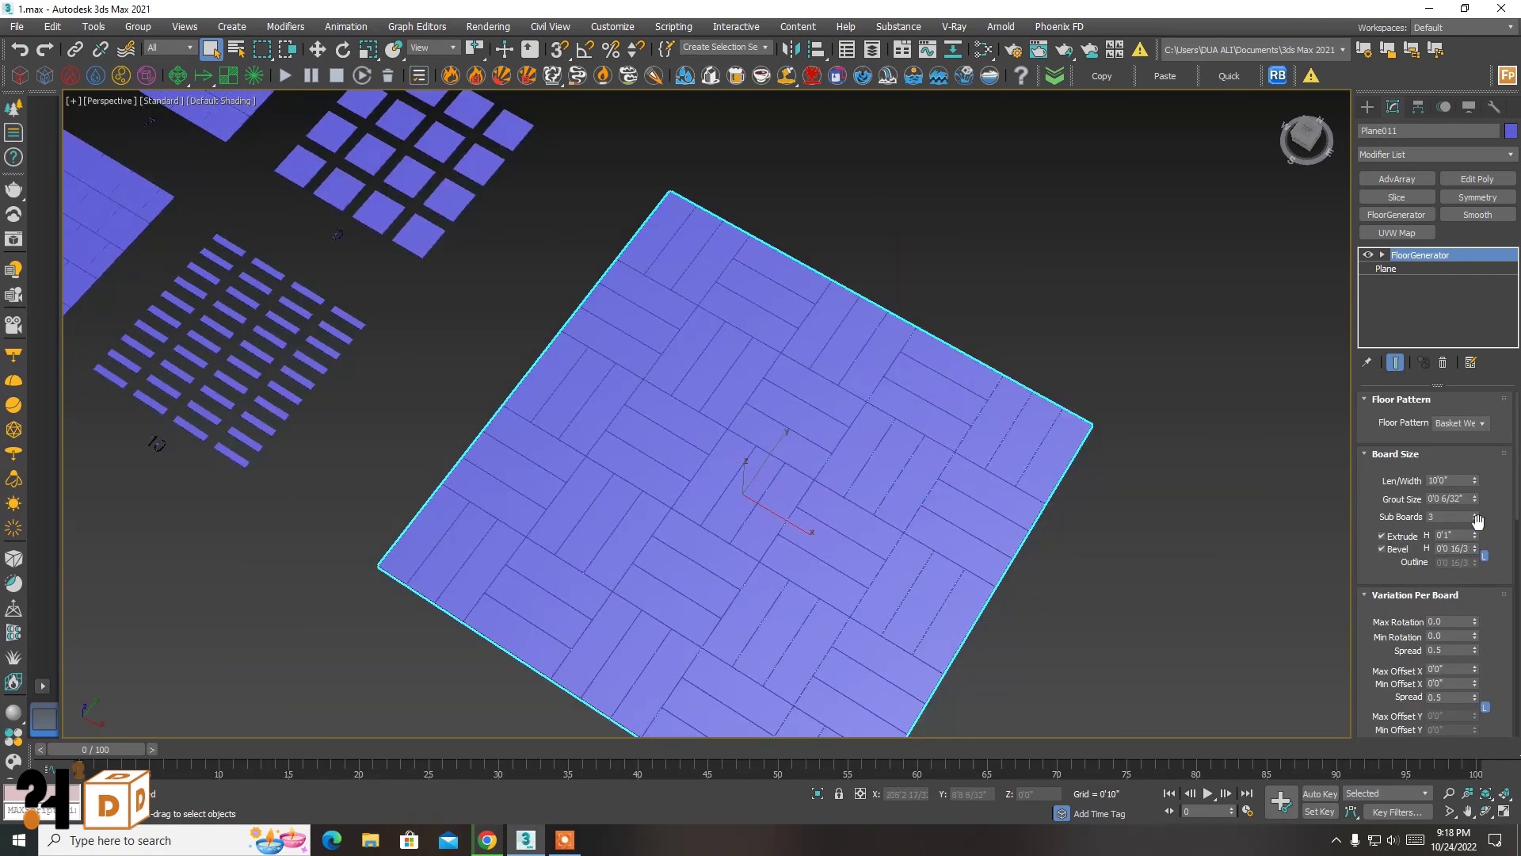
- Try basket-weave board sizes of 2'0", 3'0", 4'0" and 5'0"
double_click(1460, 481)
type("2")
key("Return")
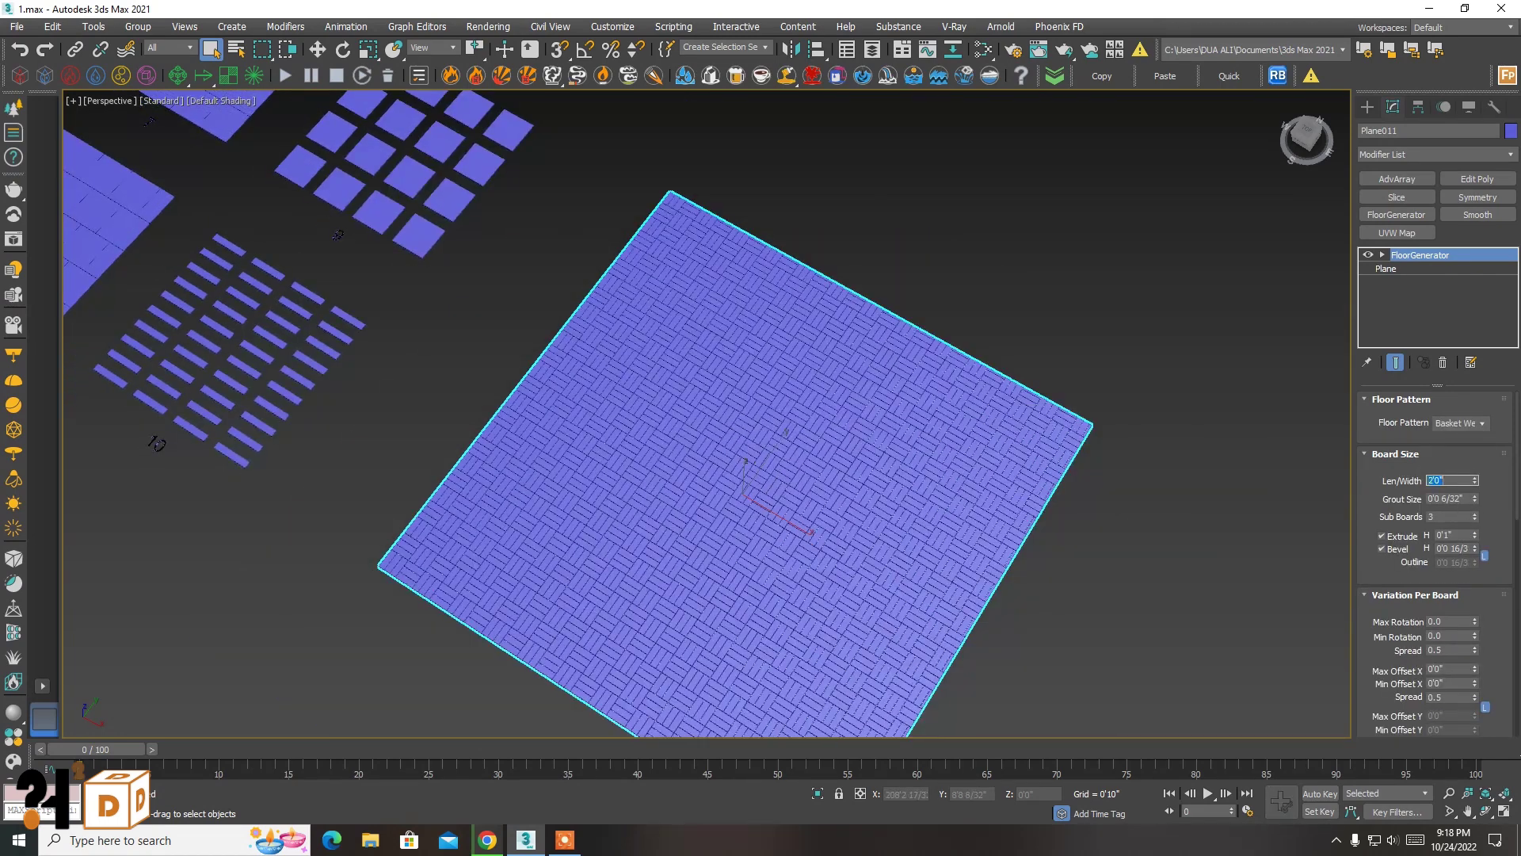
type("3")
key("Return")
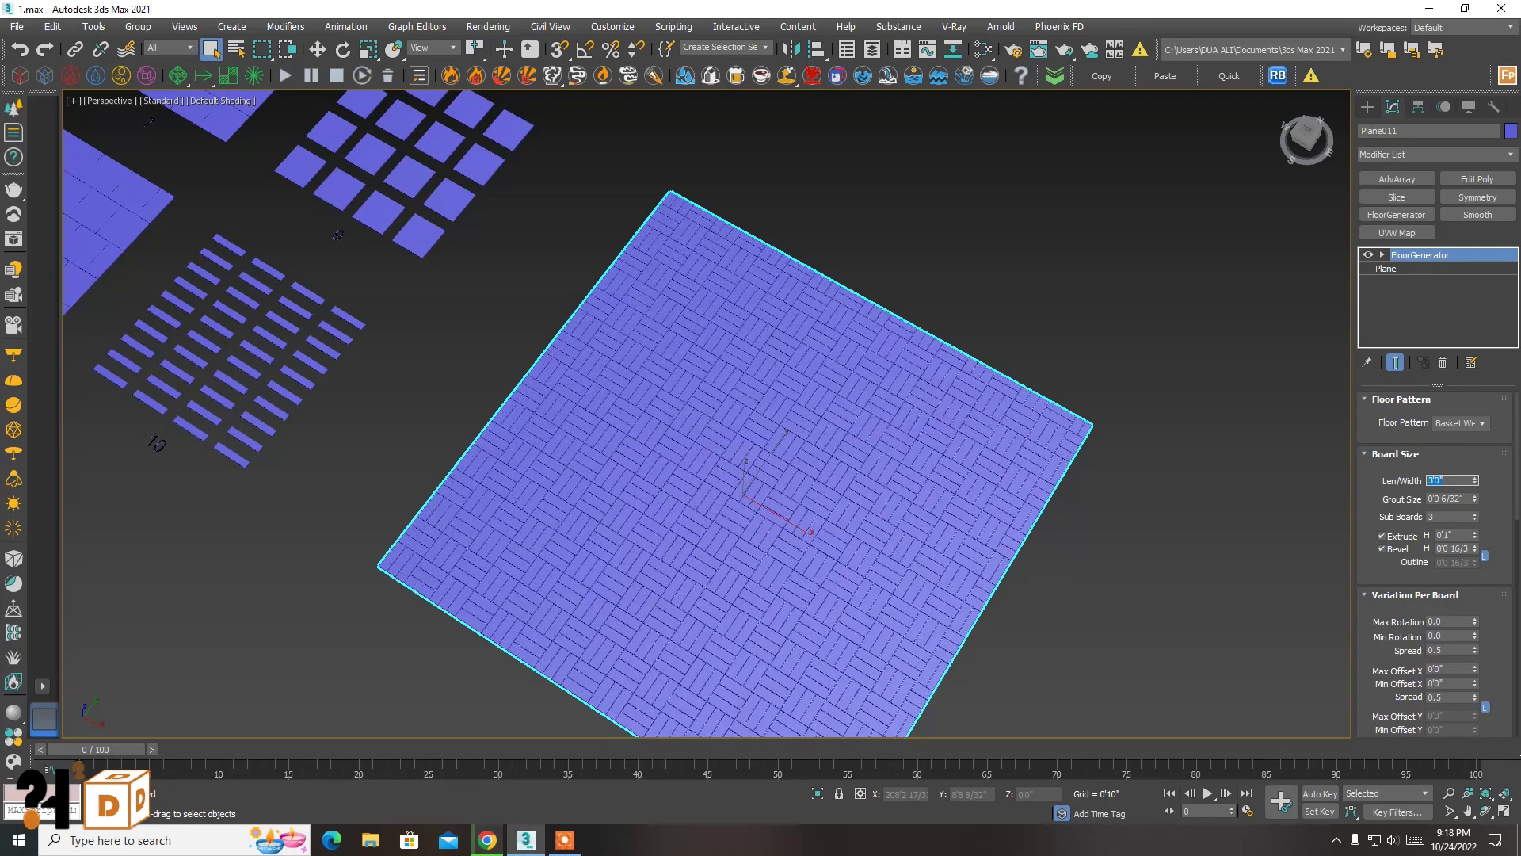
type("4")
key("Return")
key("Return")
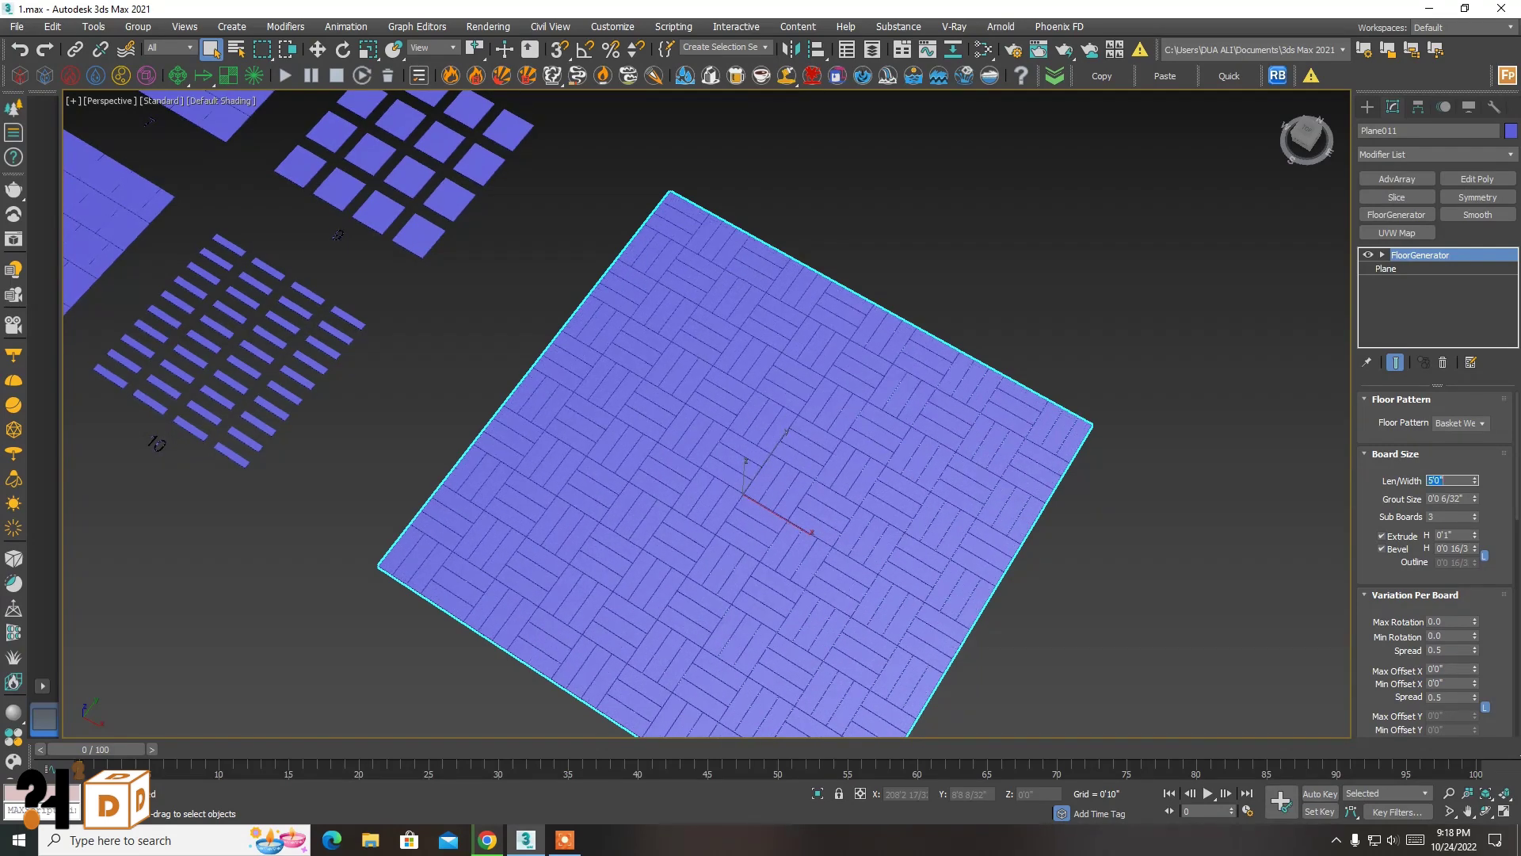
type("6")
key("Return")
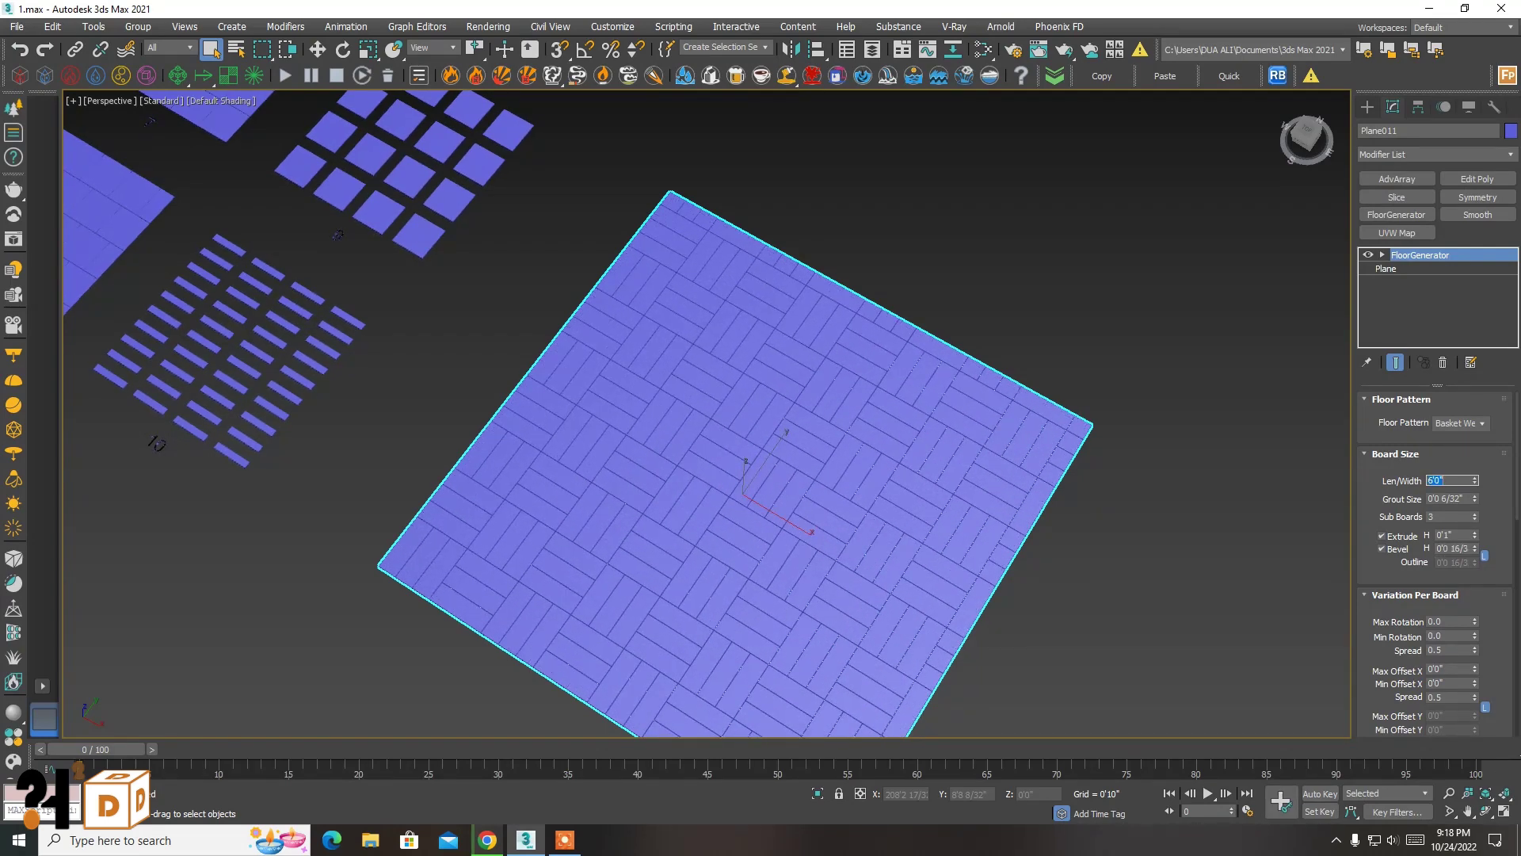
- Test wider grout gaps, then cancel back to the thin gaps
scroll(847, 488, "up", 5)
scroll(834, 470, "up", 3)
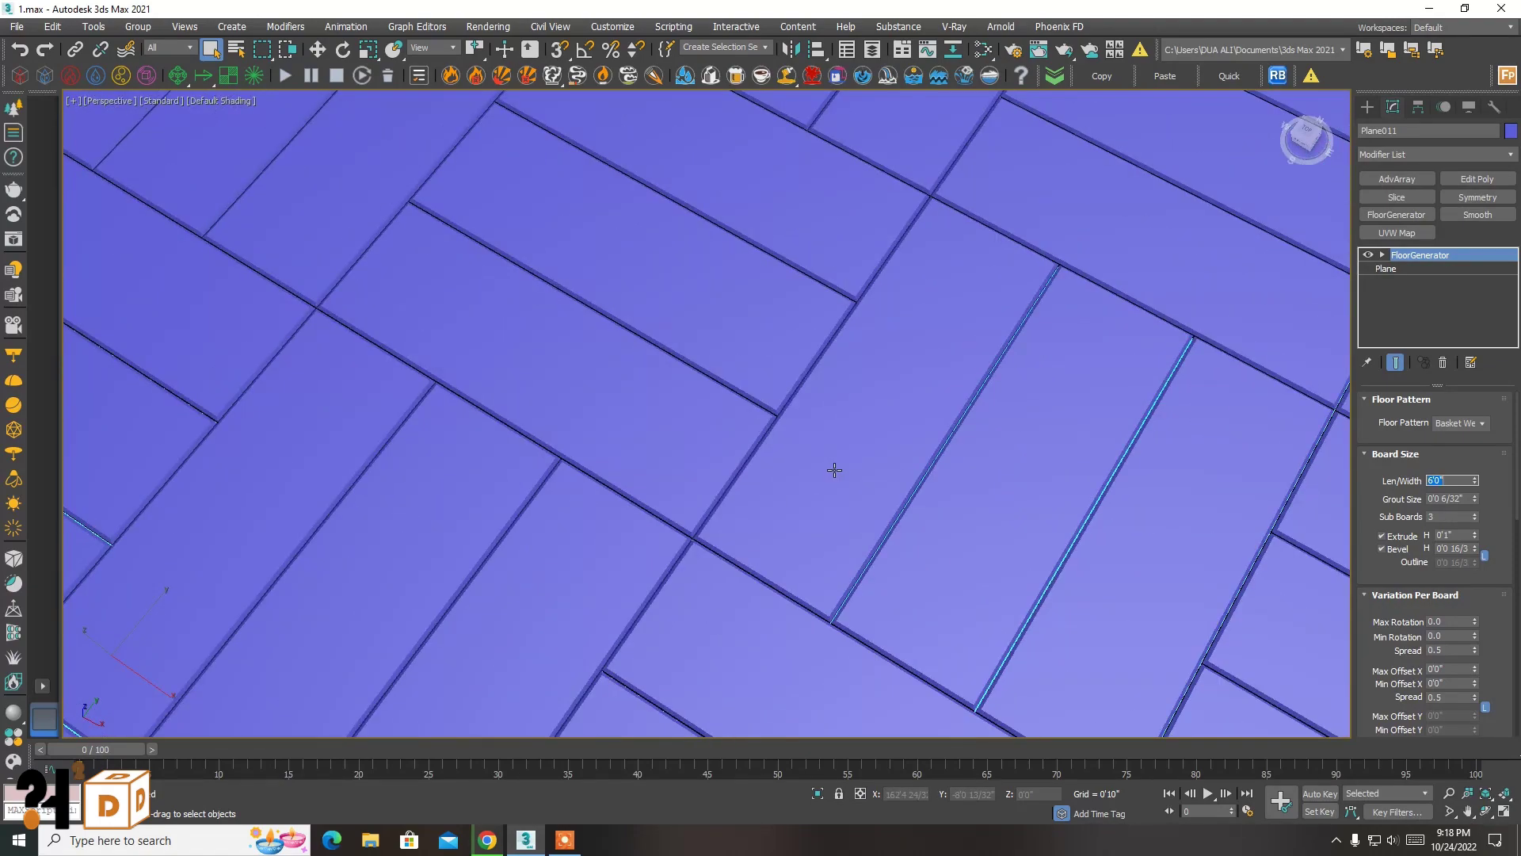
left_click_drag(1474, 499, 1481, 159)
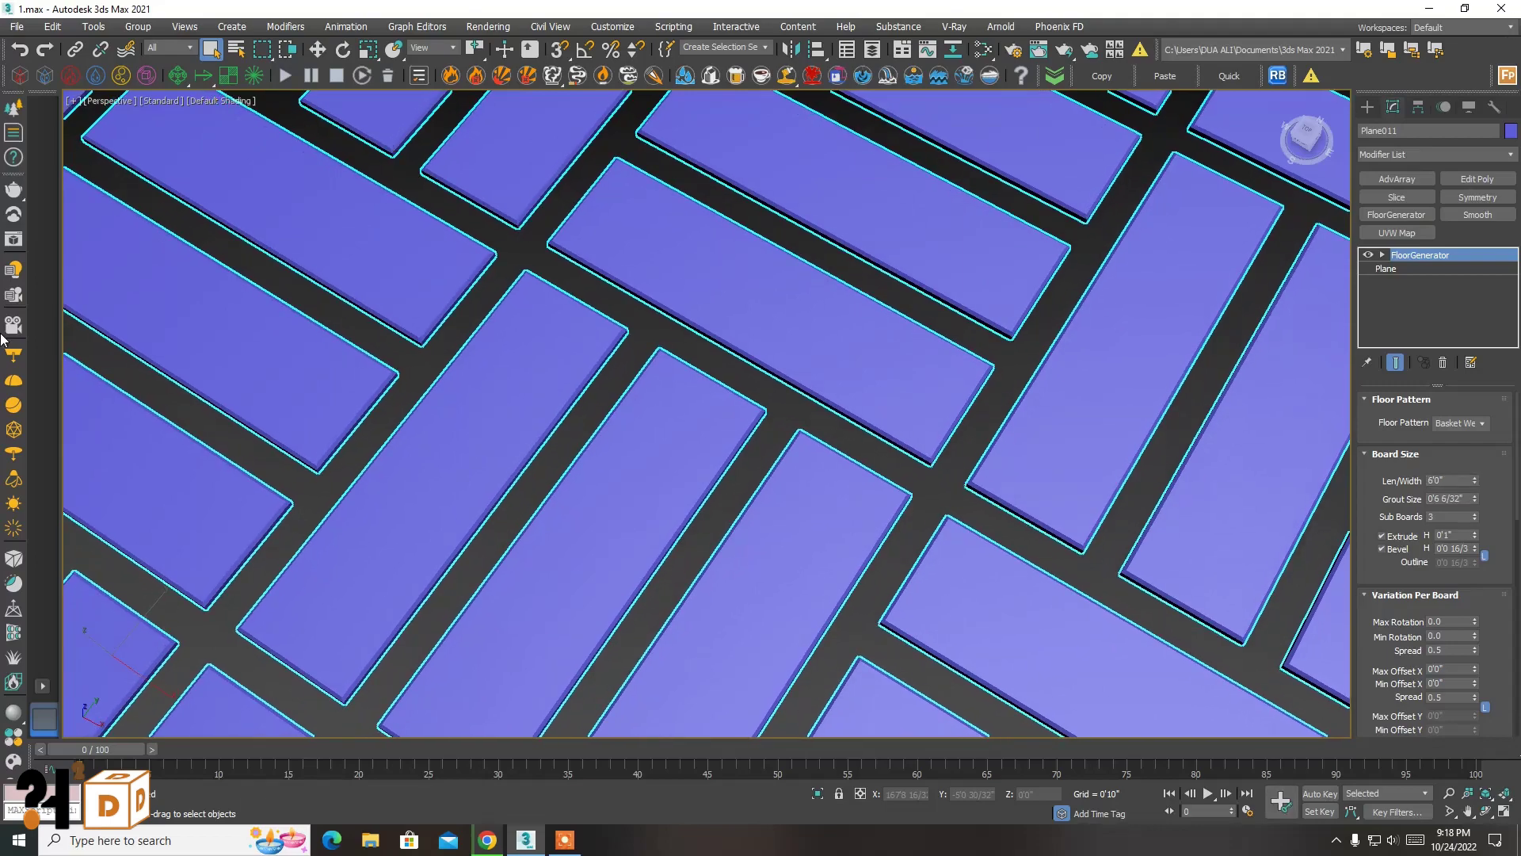
scroll(543, 447, "down", 3)
scroll(543, 448, "down", 3)
scroll(596, 388, "up", 2)
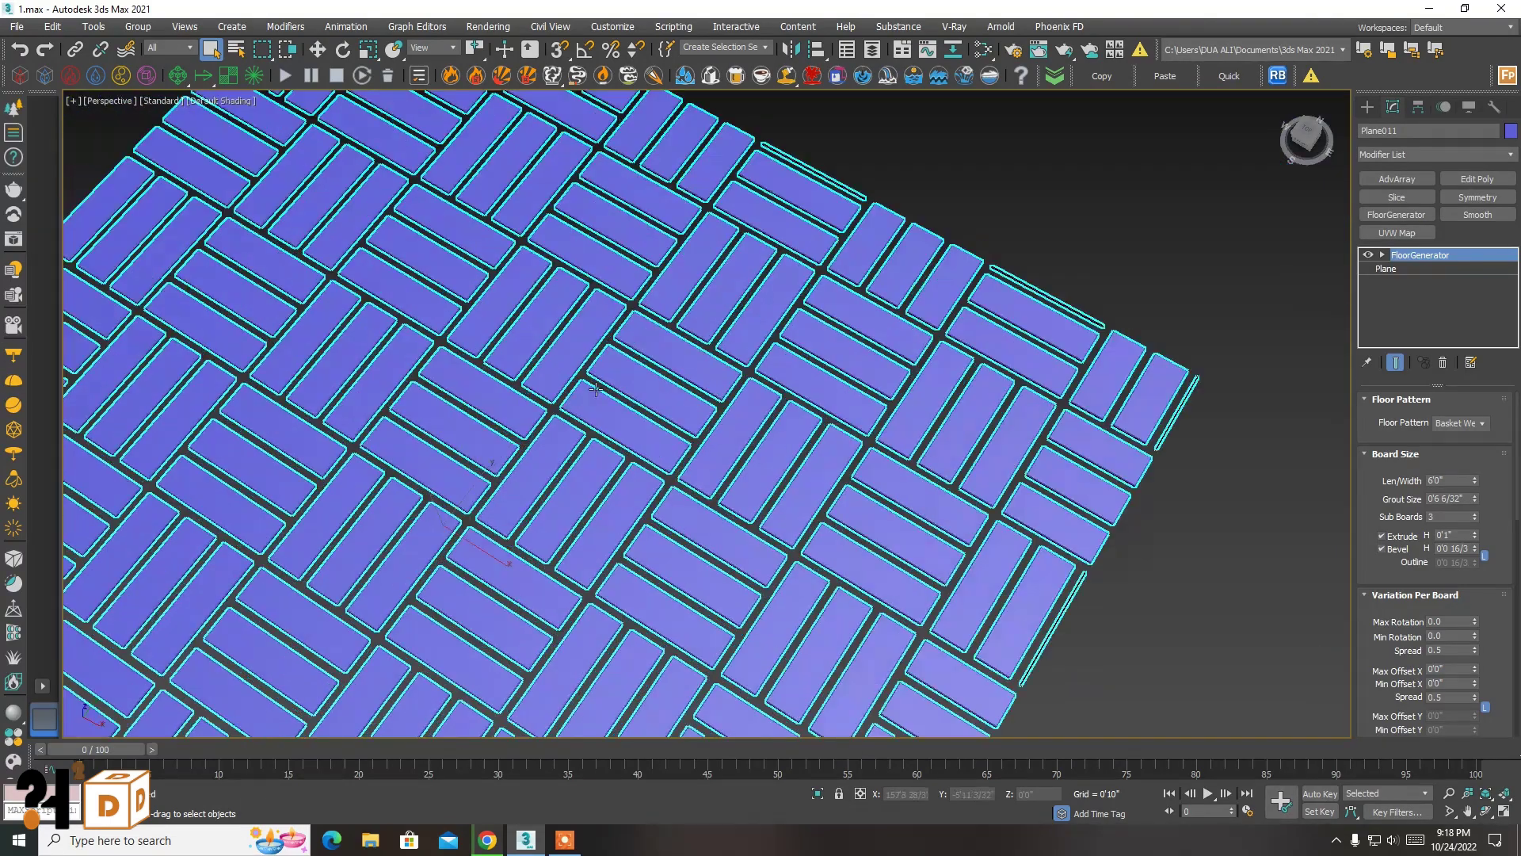
right_click(1474, 498)
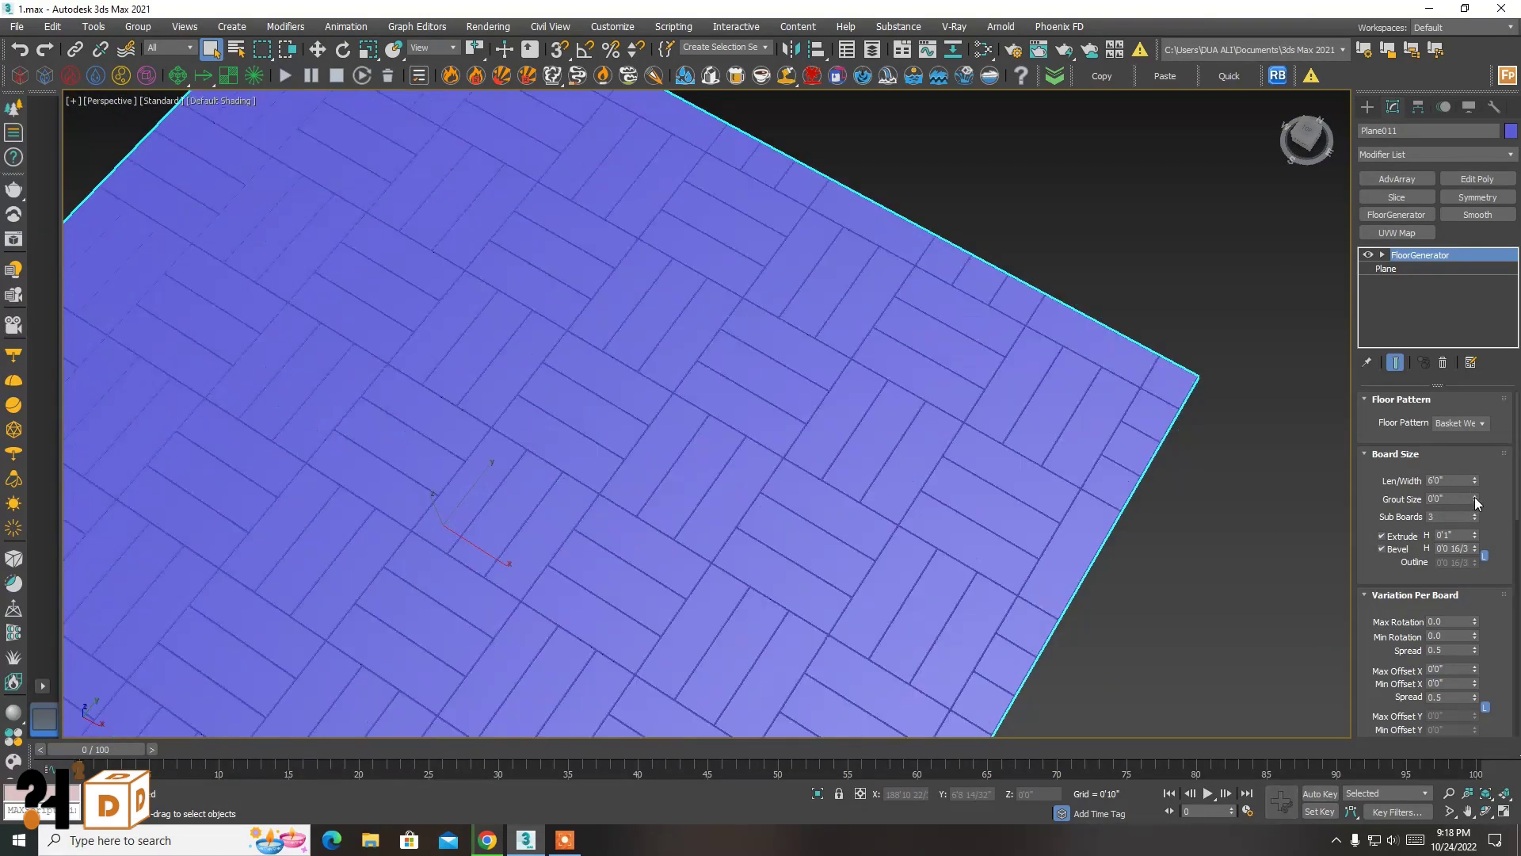
- Reselect the basket-weave floor and set its Grout Size to 0'1"
left_click(1201, 554)
scroll(784, 364, "down", 2)
scroll(805, 378, "down", 2)
scroll(805, 378, "up", 3)
left_click(802, 374)
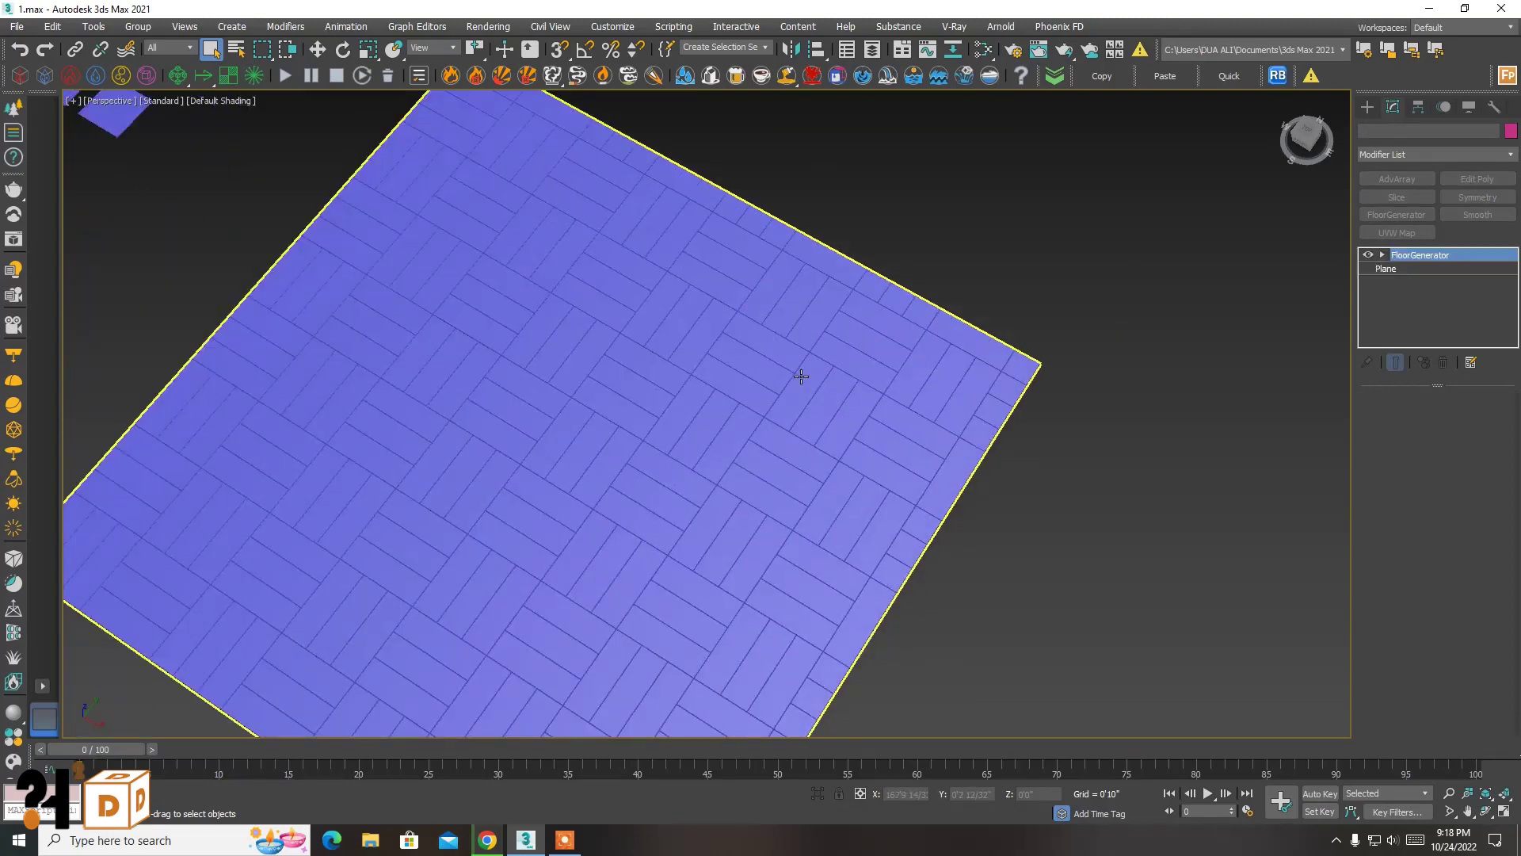
left_click_drag(1462, 499, 1368, 499)
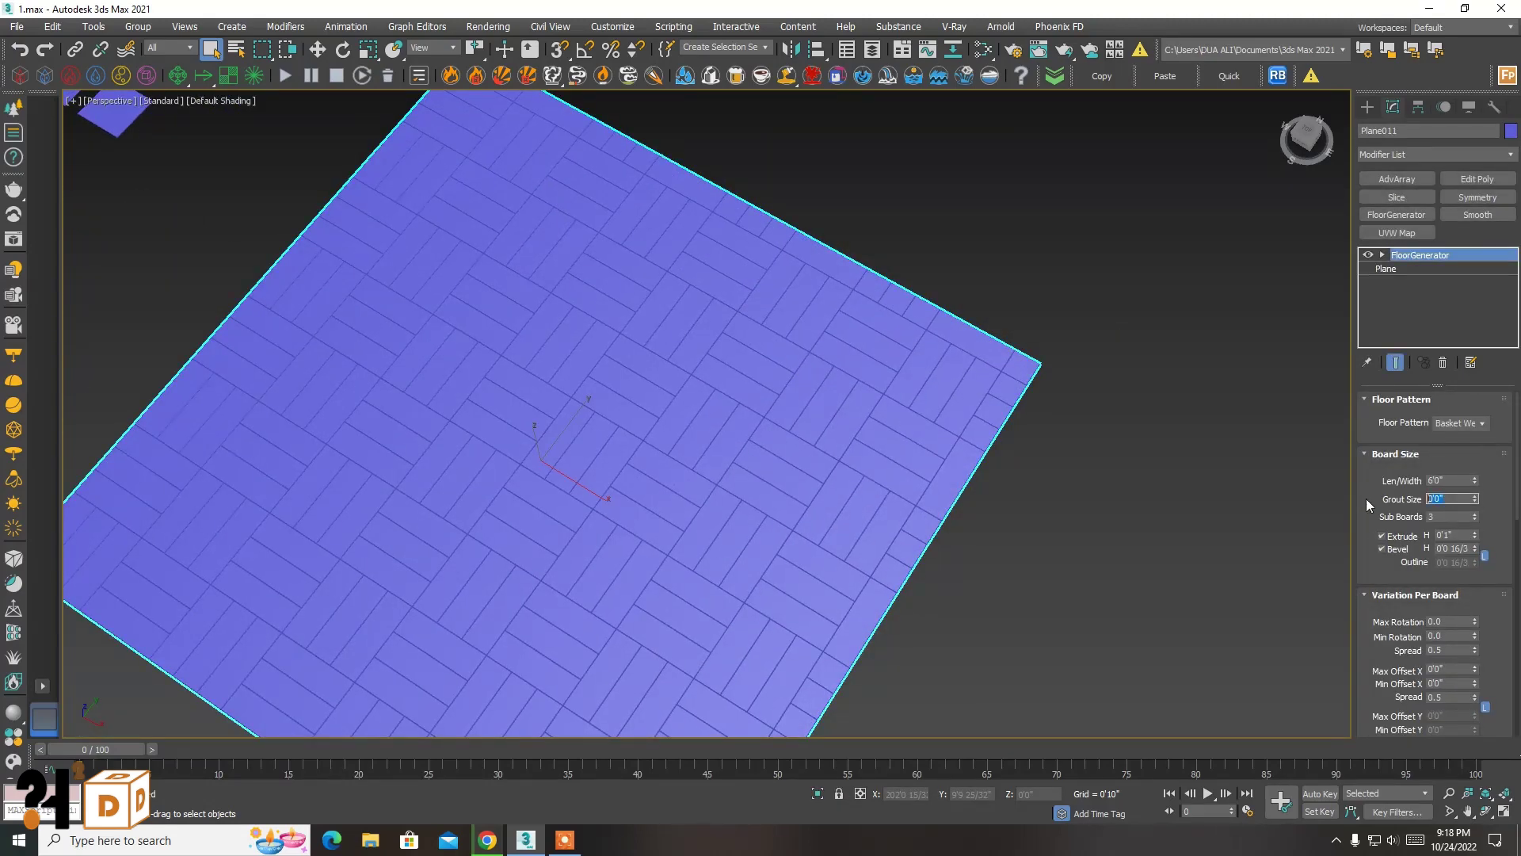
type("1")
key("Return")
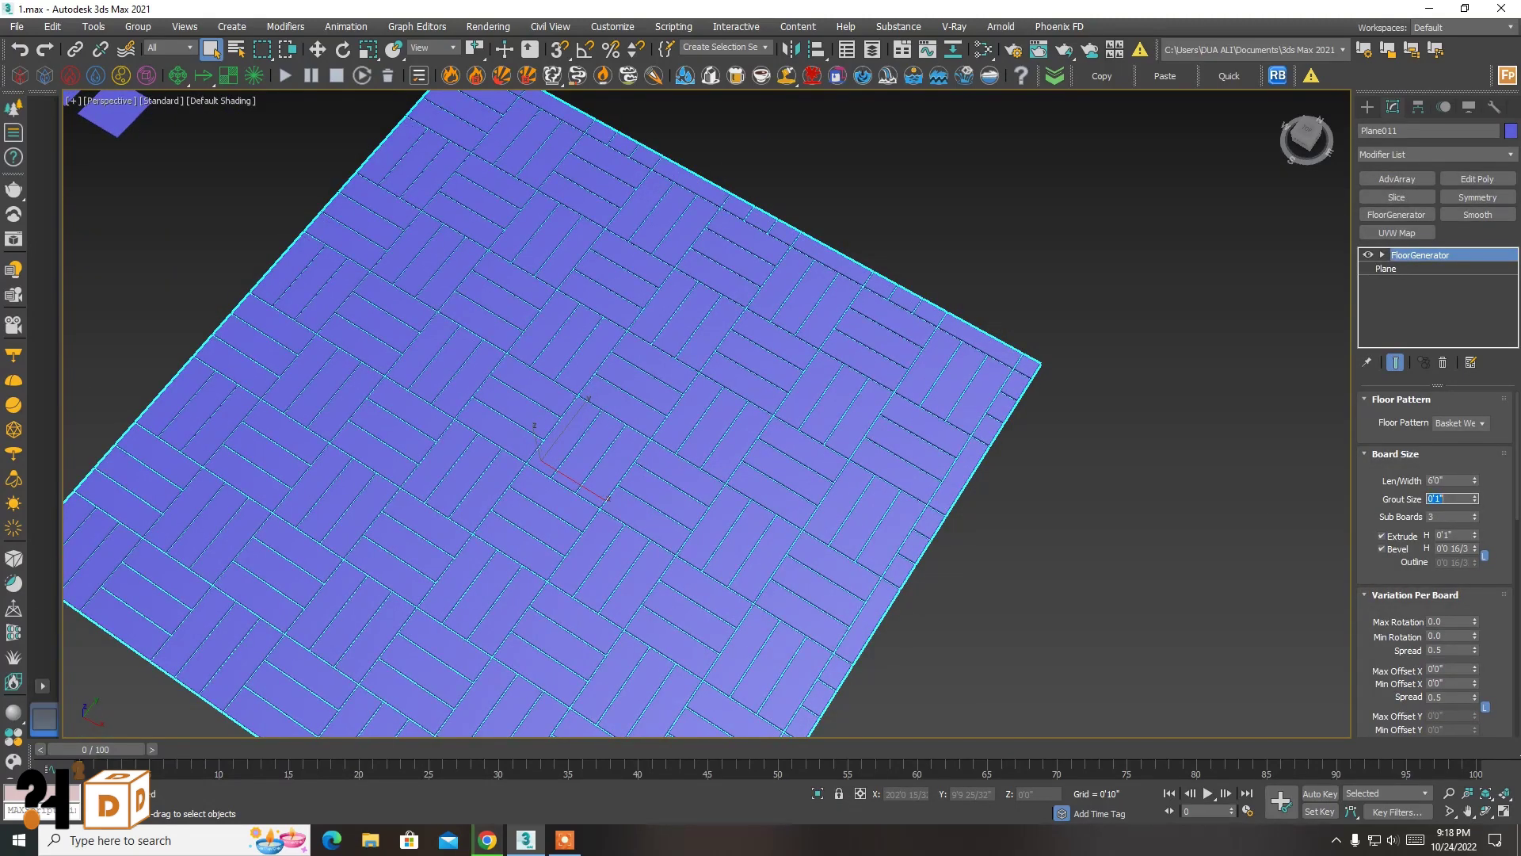
- Zoom in and out to inspect the basket-weave grout gaps
left_click(1134, 388)
scroll(788, 418, "up", 3)
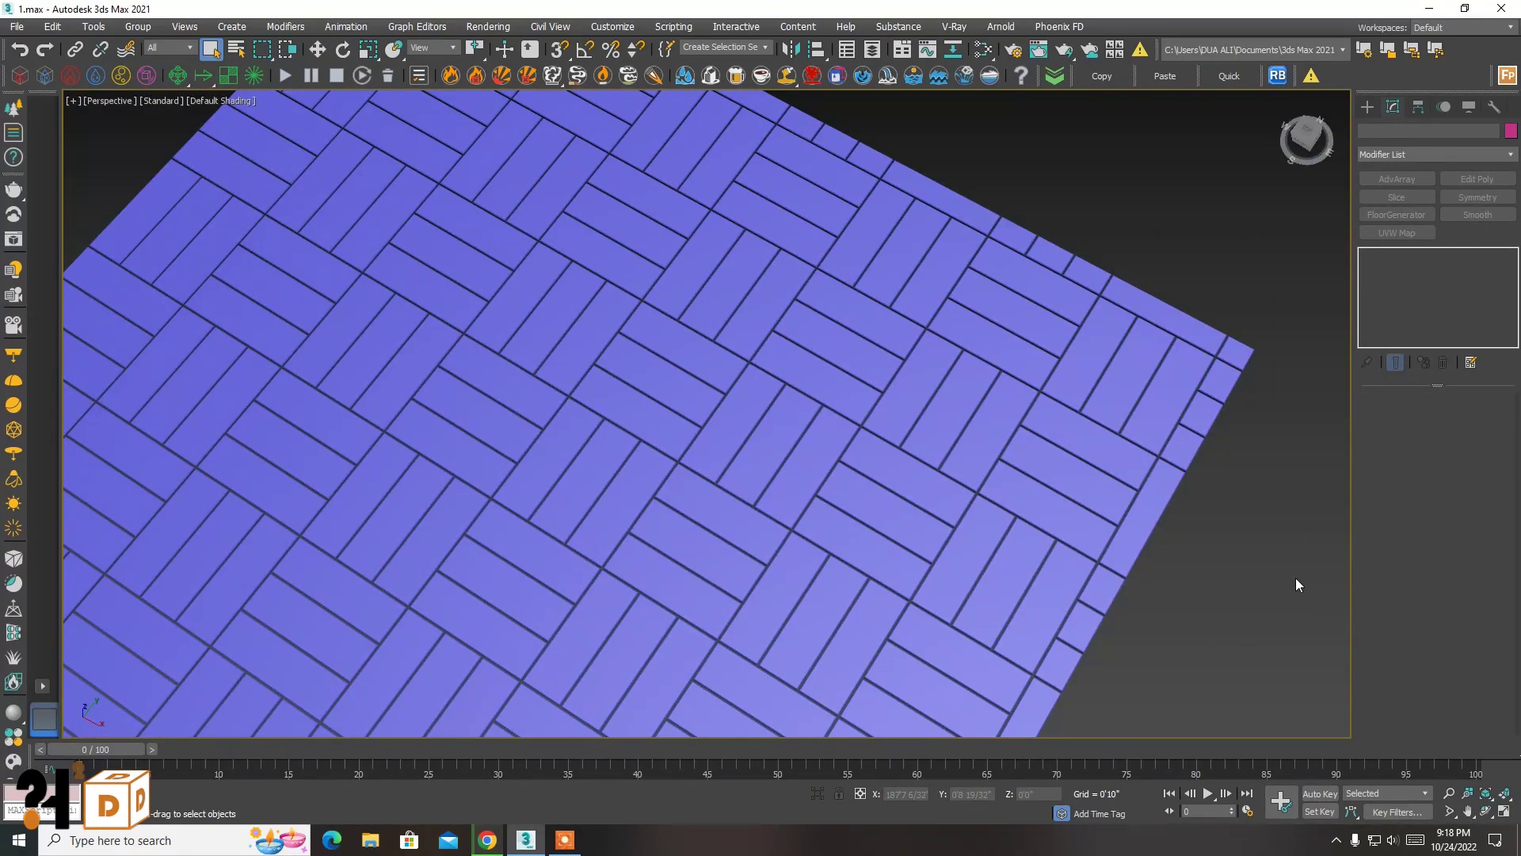
scroll(1296, 585, "down", 5)
scroll(1046, 586, "down", 2)
scroll(192, 230, "up", 5)
scroll(192, 230, "down", 5)
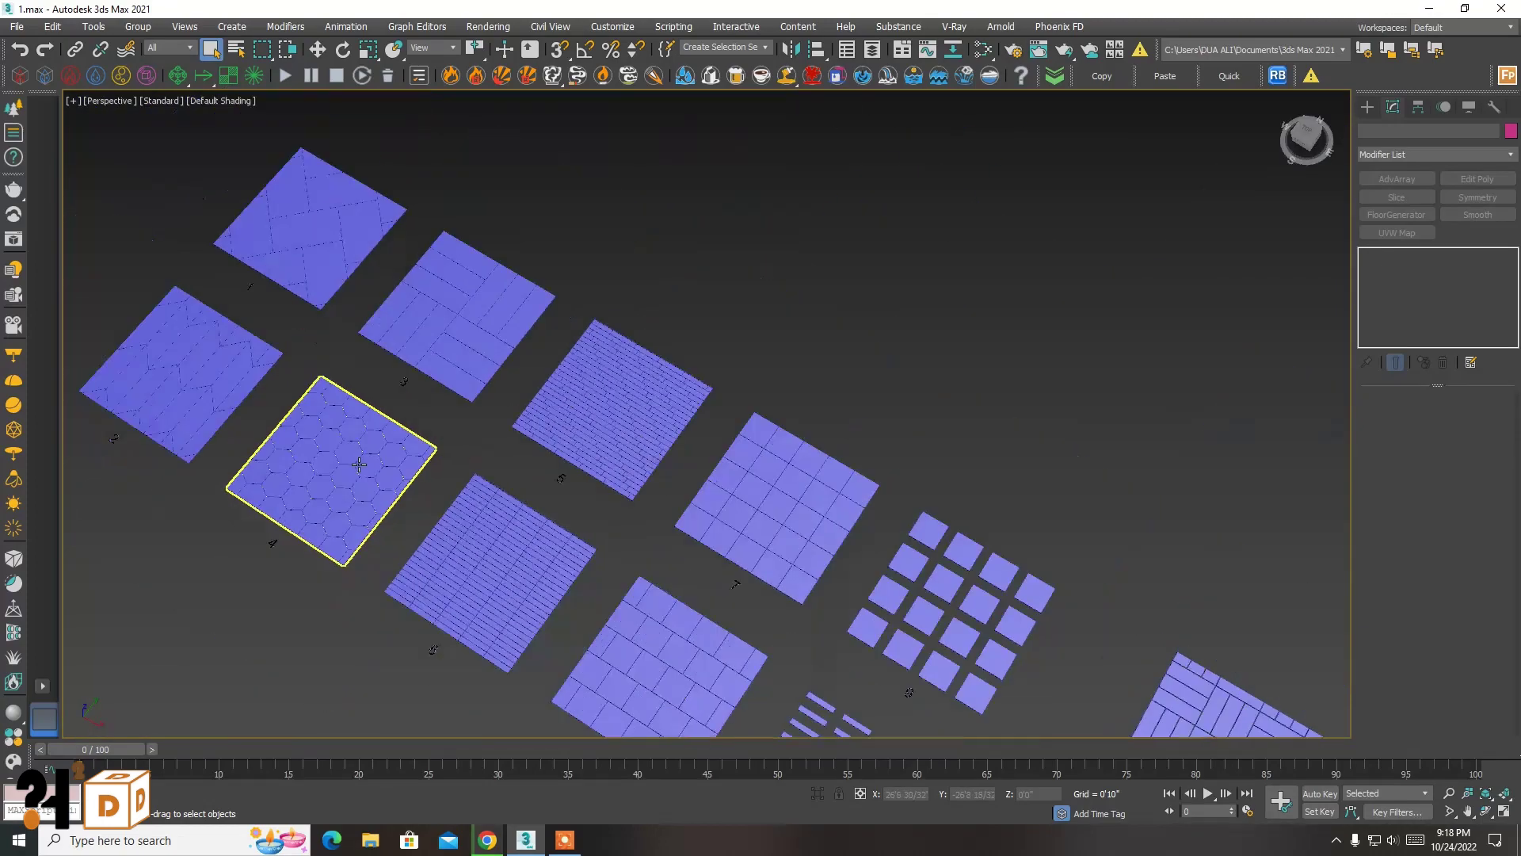
scroll(339, 372, "up", 2)
scroll(339, 366, "down", 3)
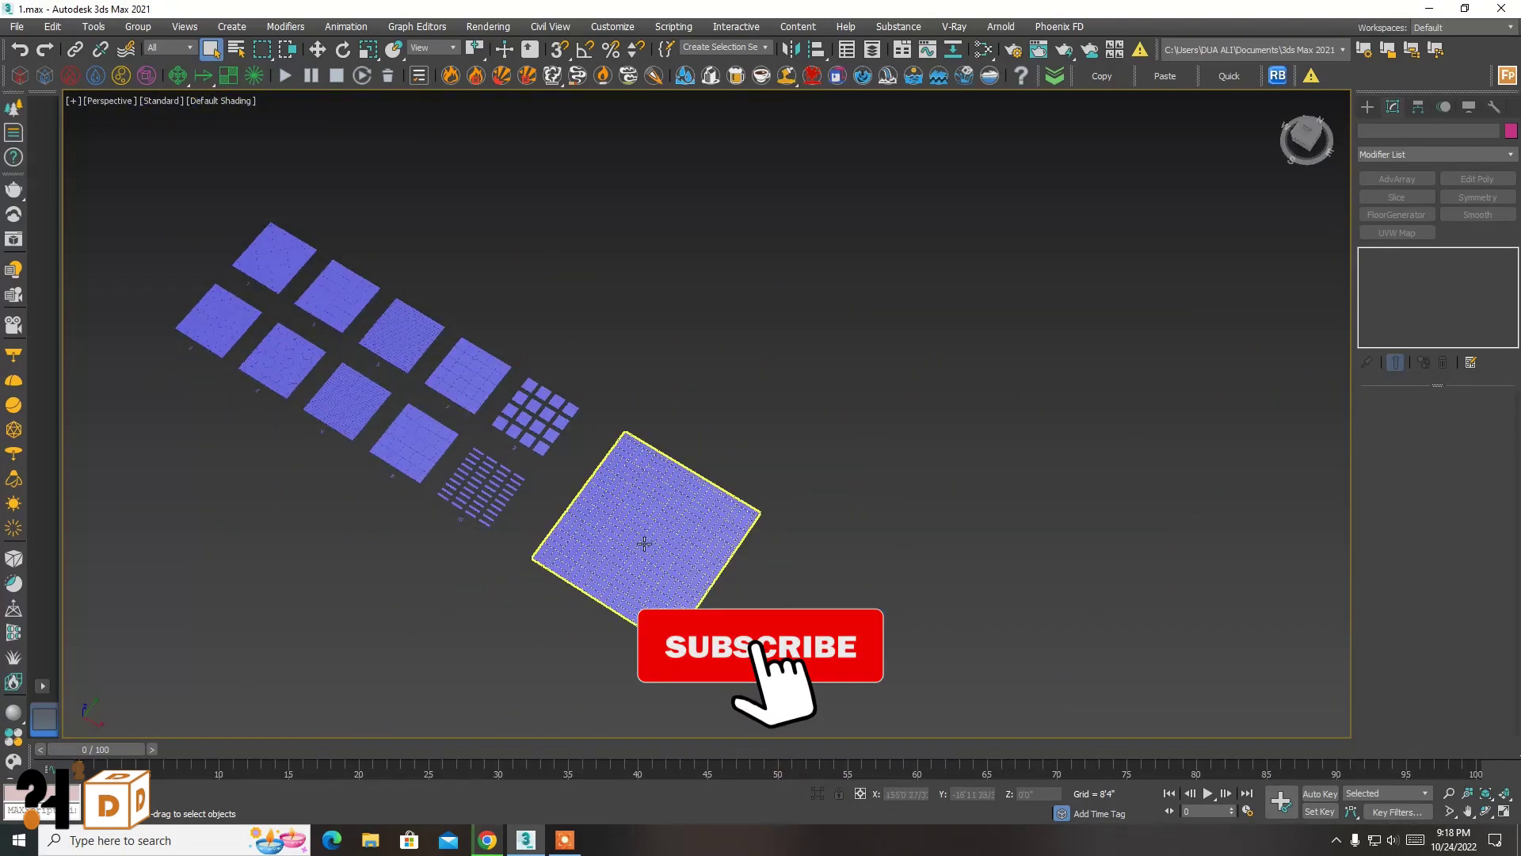
scroll(645, 537, "up", 3)
scroll(674, 490, "up", 2)
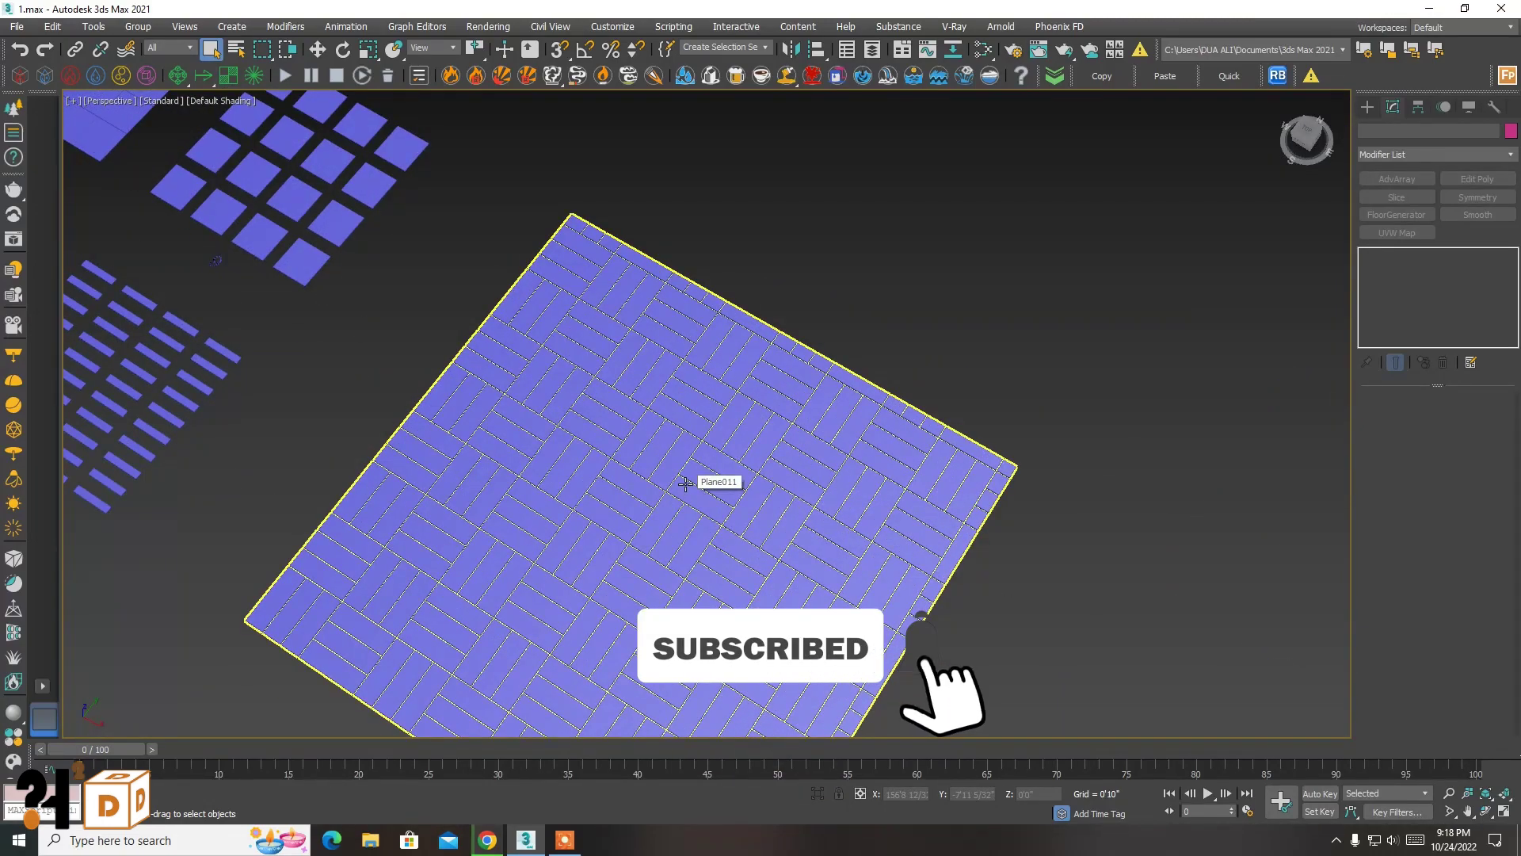
- Recenter the view on the large floor, return to 3ds Max, and reselect the floor
middle_click_drag(679, 490, 727, 368)
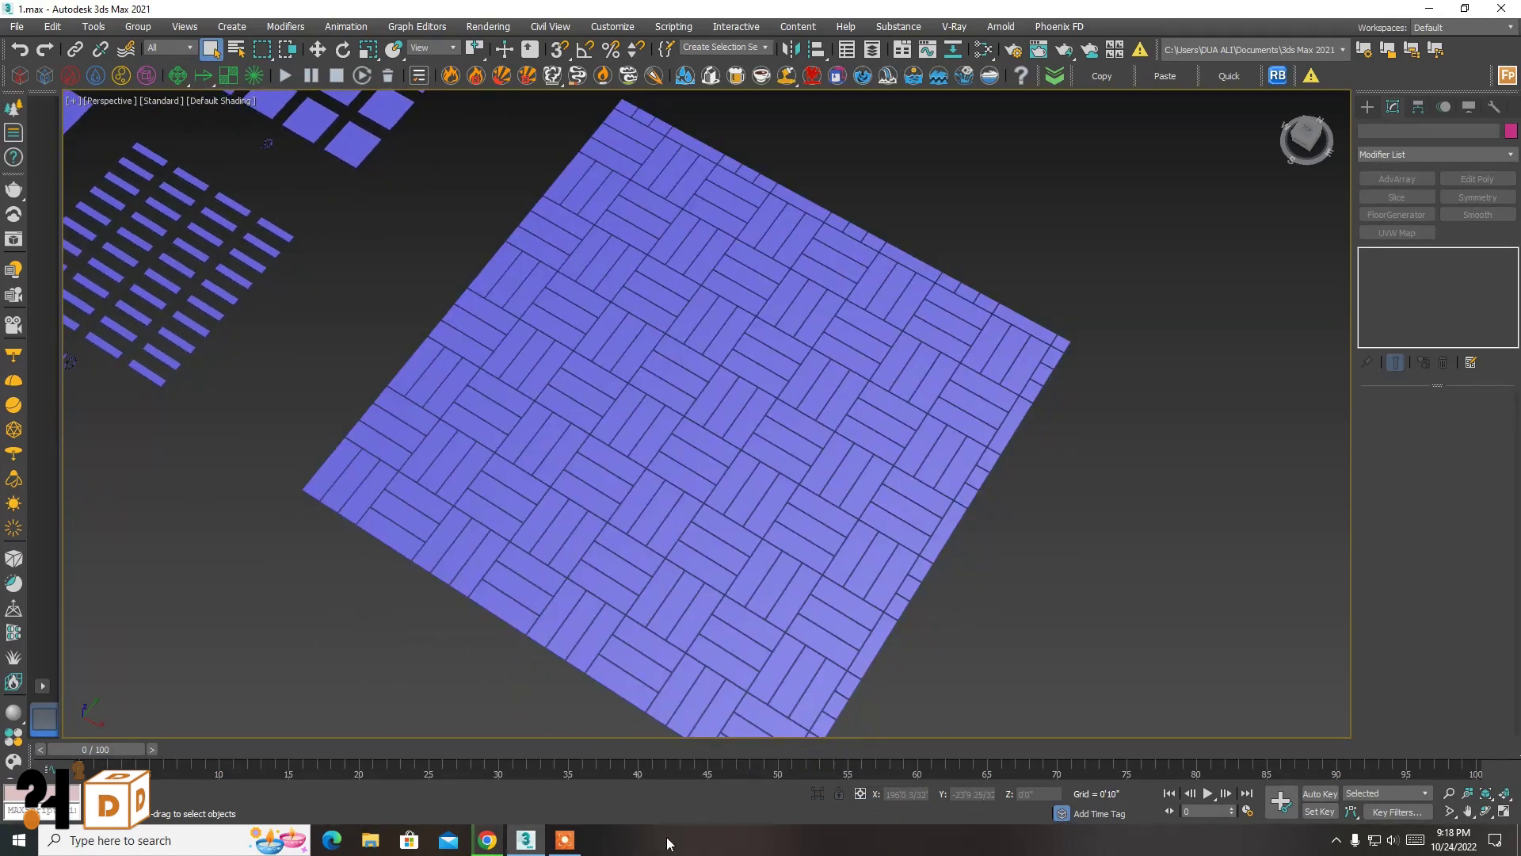
left_click(567, 843)
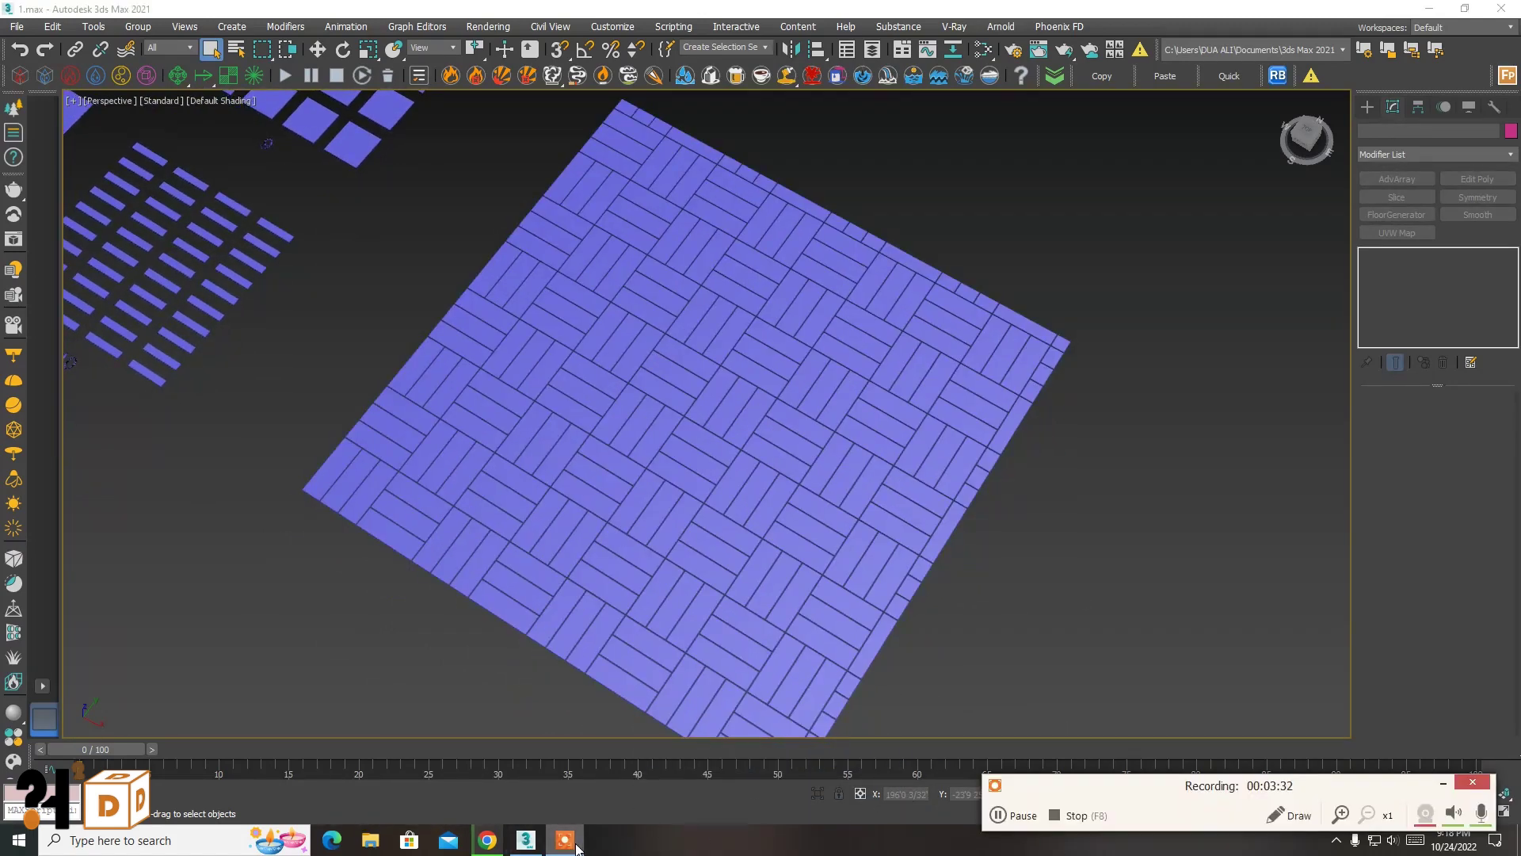
left_click(924, 6)
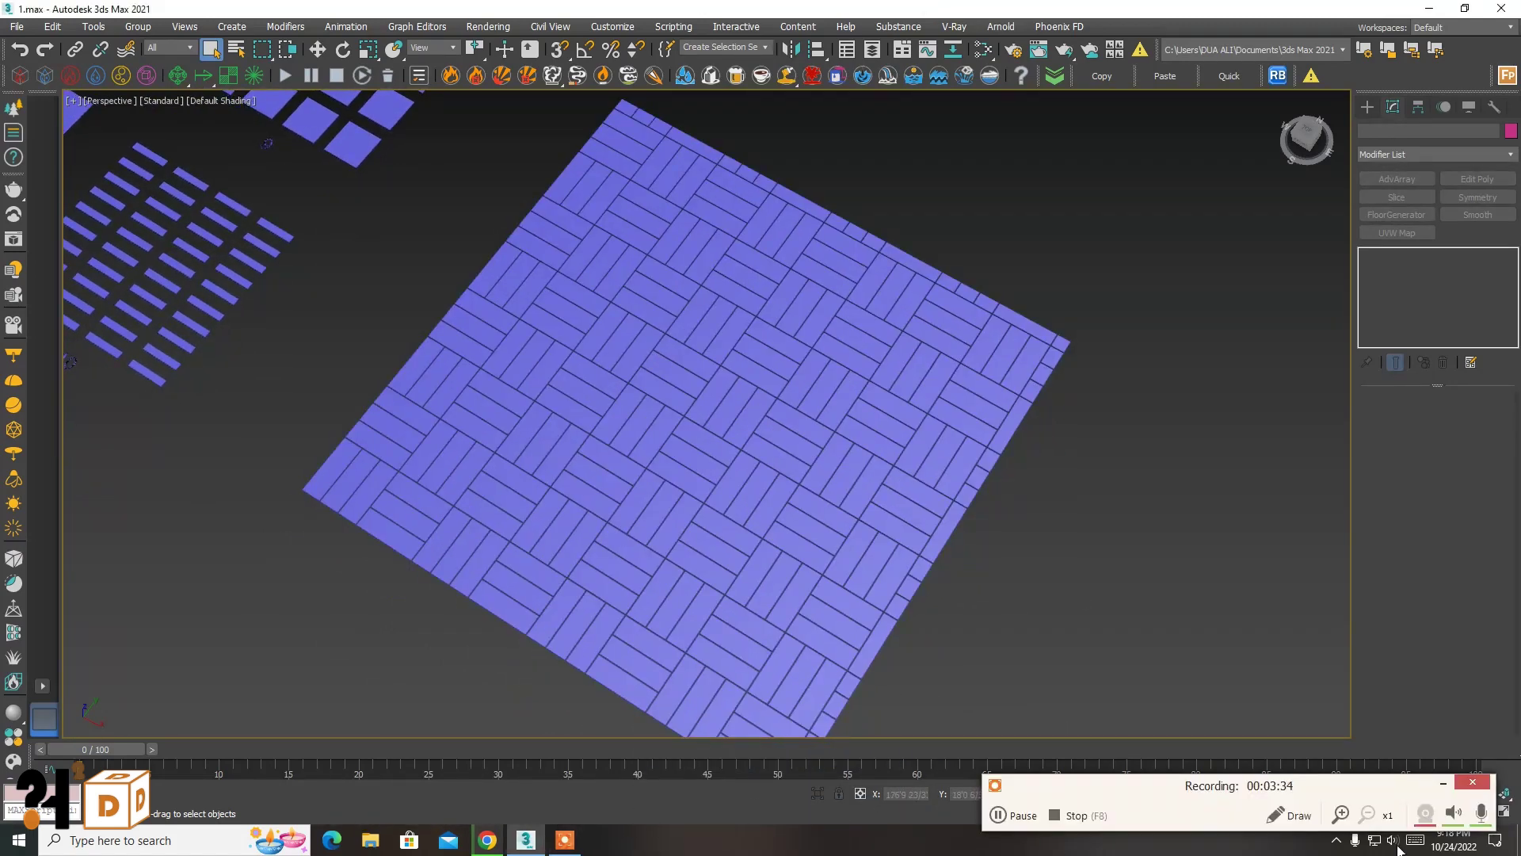
left_click(887, 279)
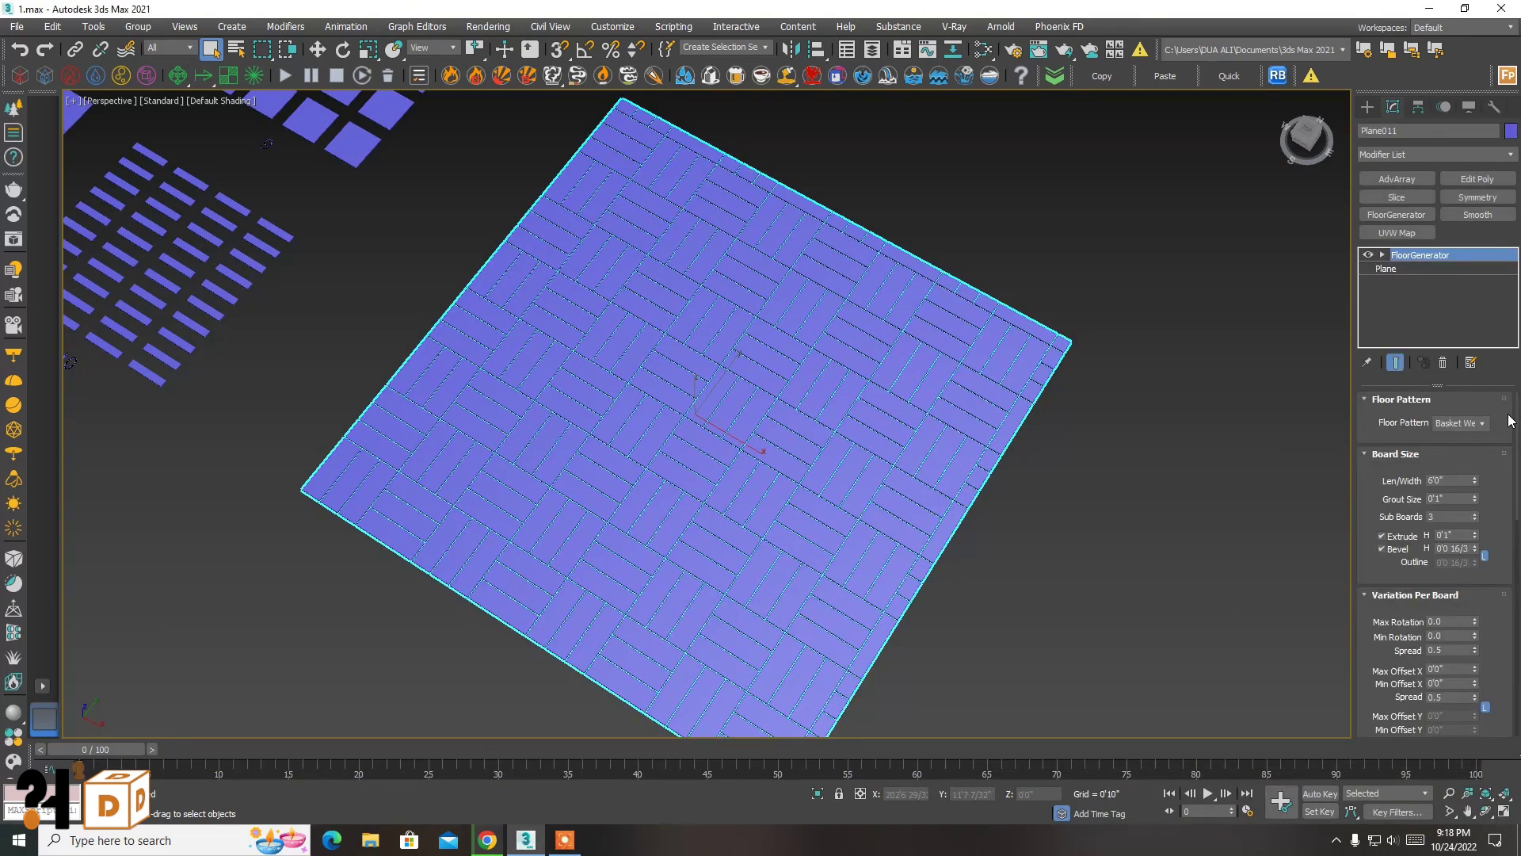
- Switch the large floor to the Hexagon pattern and frame the whole floor
left_click(1484, 427)
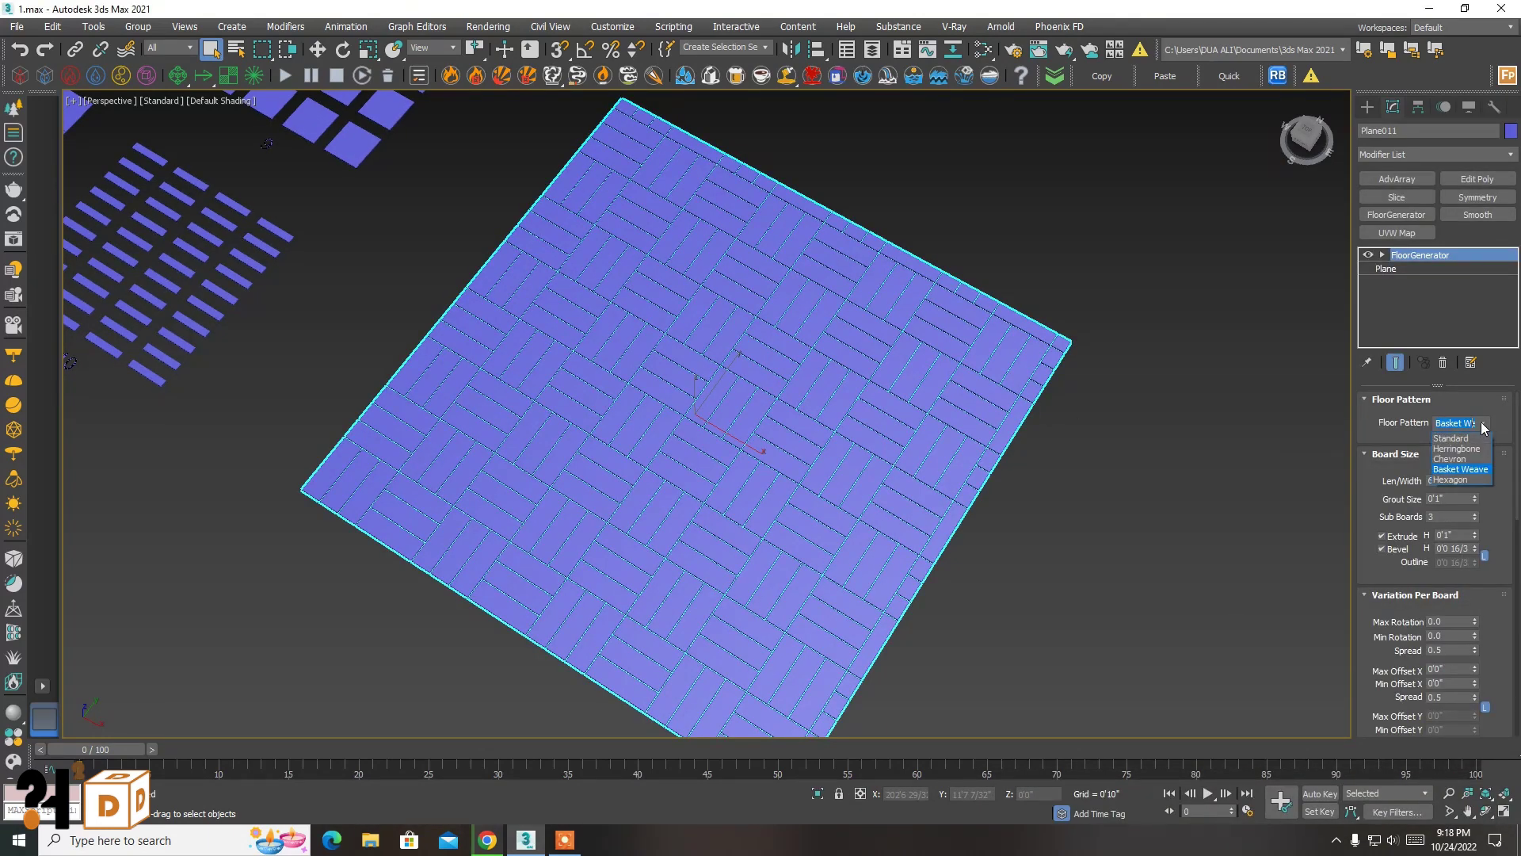
left_click(1464, 480)
left_click(888, 184)
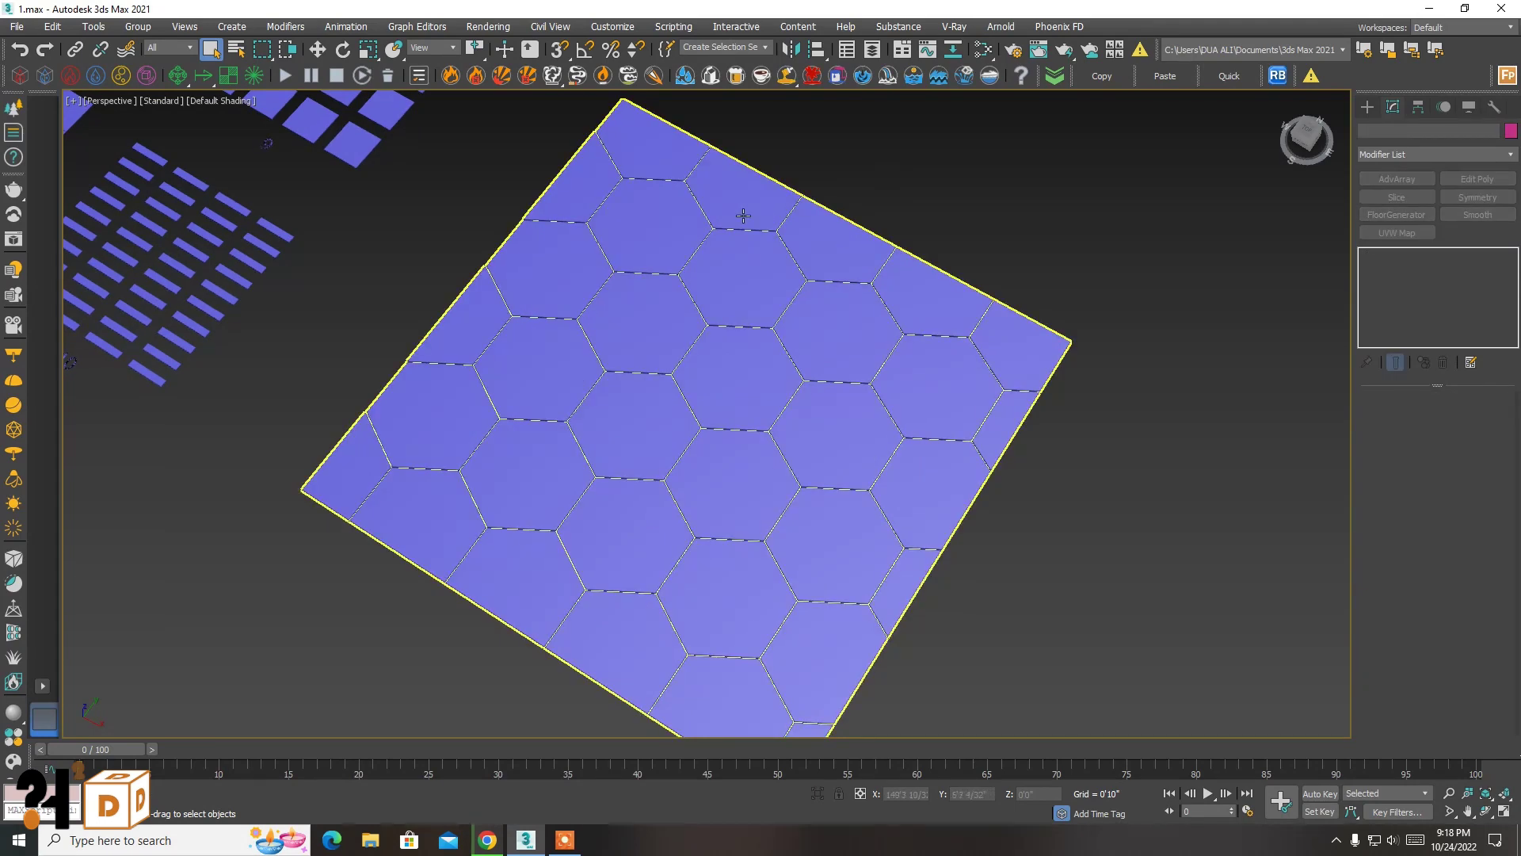
scroll(713, 222, "up", 5)
scroll(706, 227, "up", 2)
left_click(795, 373)
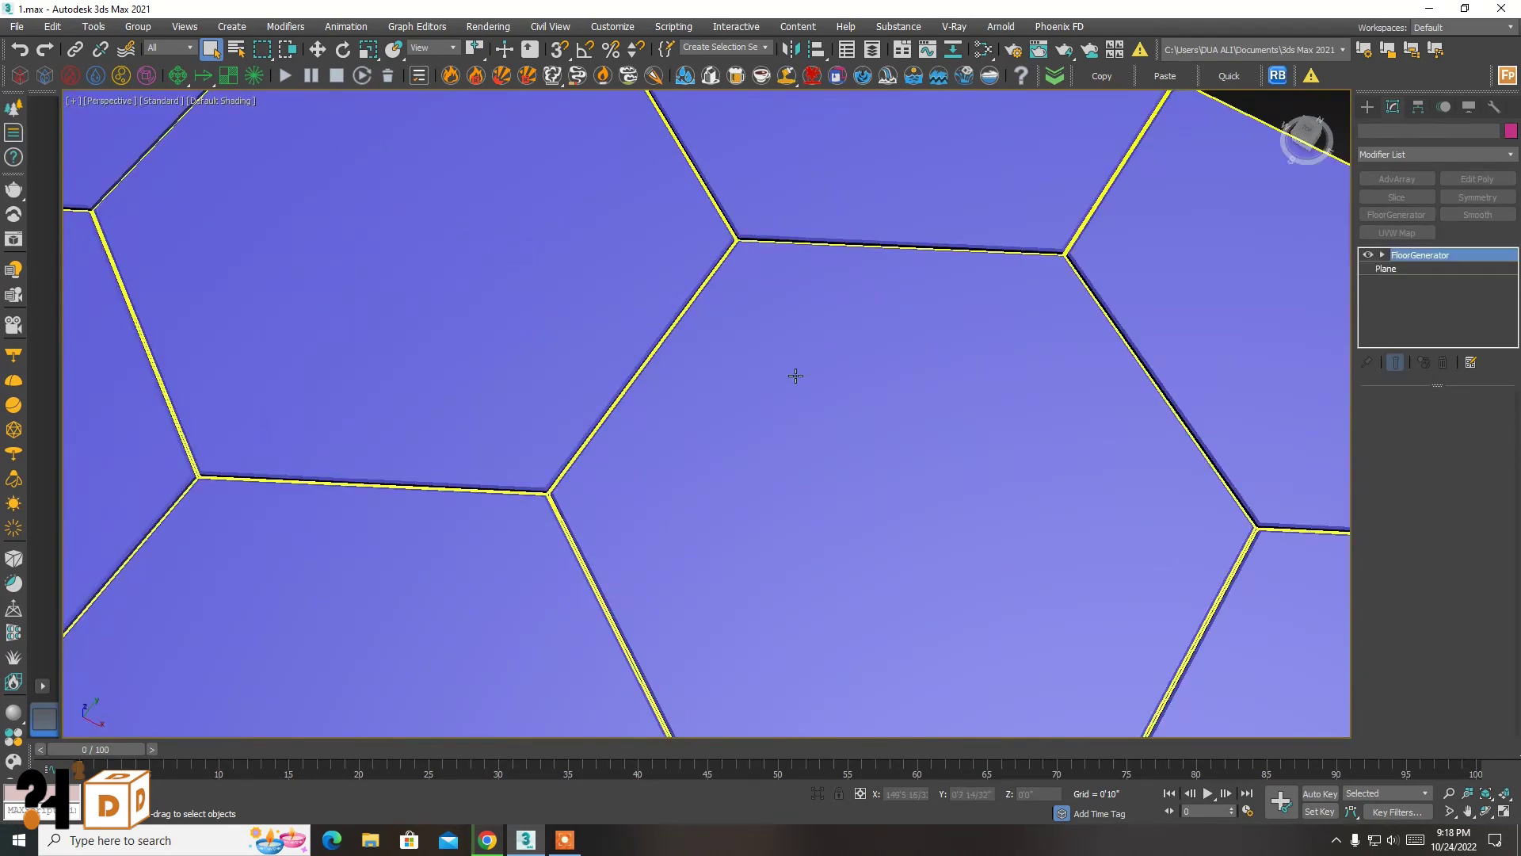
scroll(770, 307, "down", 6)
middle_click_drag(792, 317, 781, 257)
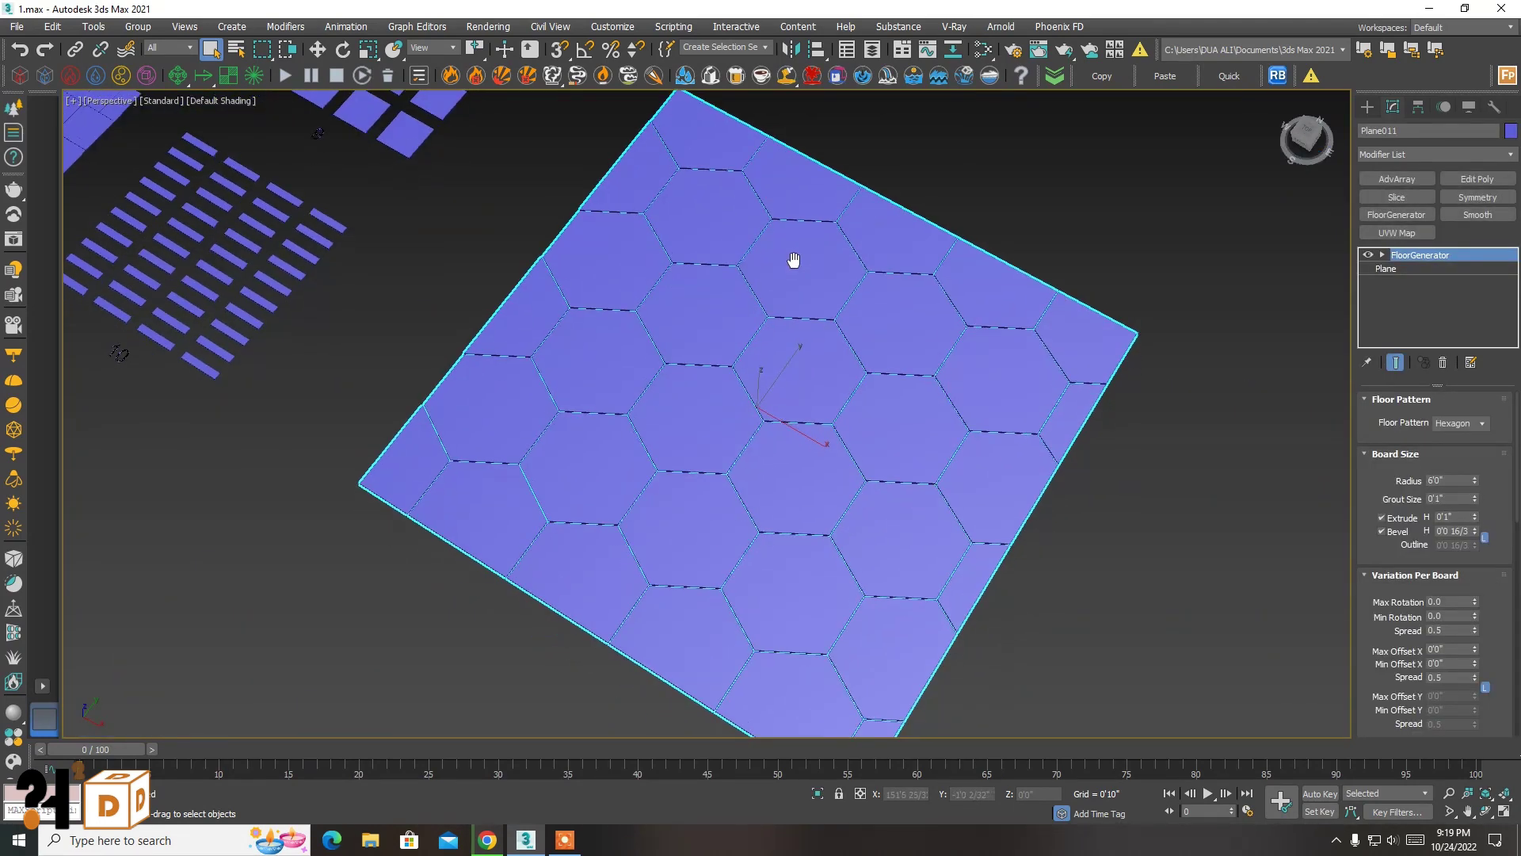
- Try hexagon radii of 2'0" and 3'0", then settle back on 6'0"
left_click_drag(1465, 480, 1355, 485)
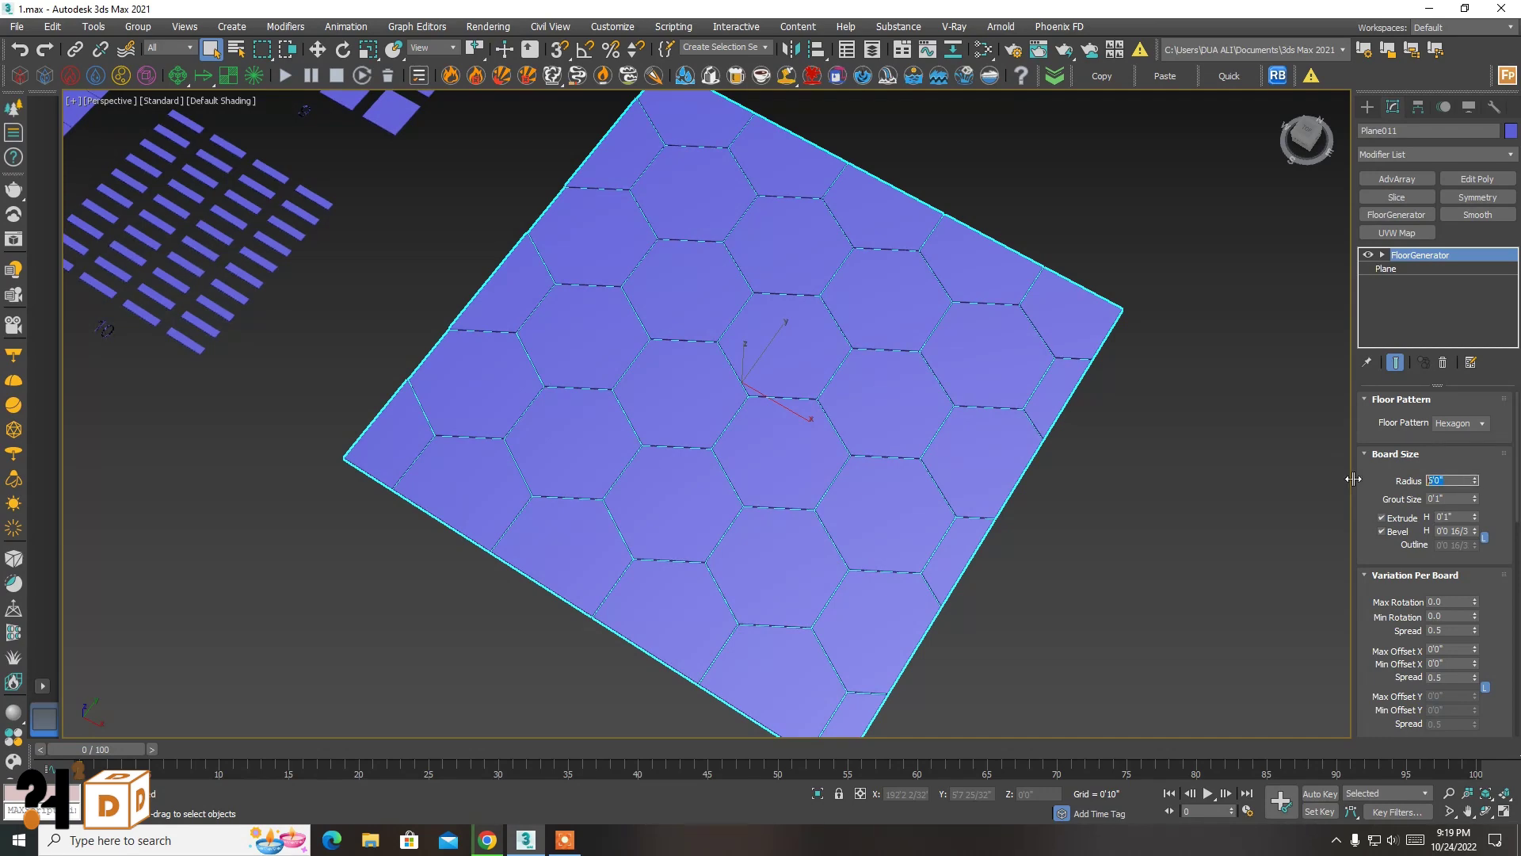
type("2")
key("Return")
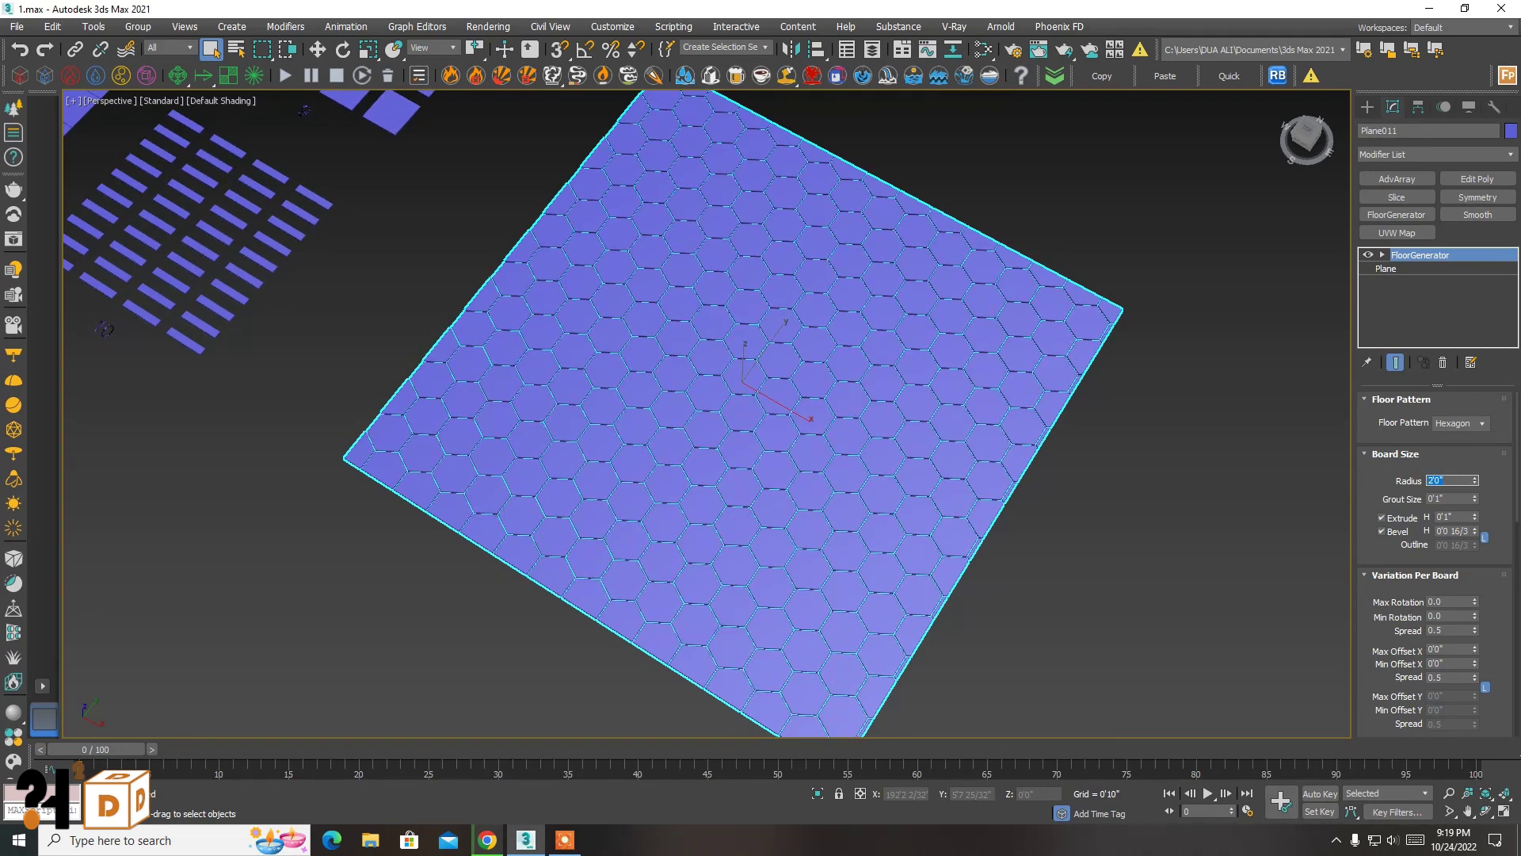
type("3")
key("Return")
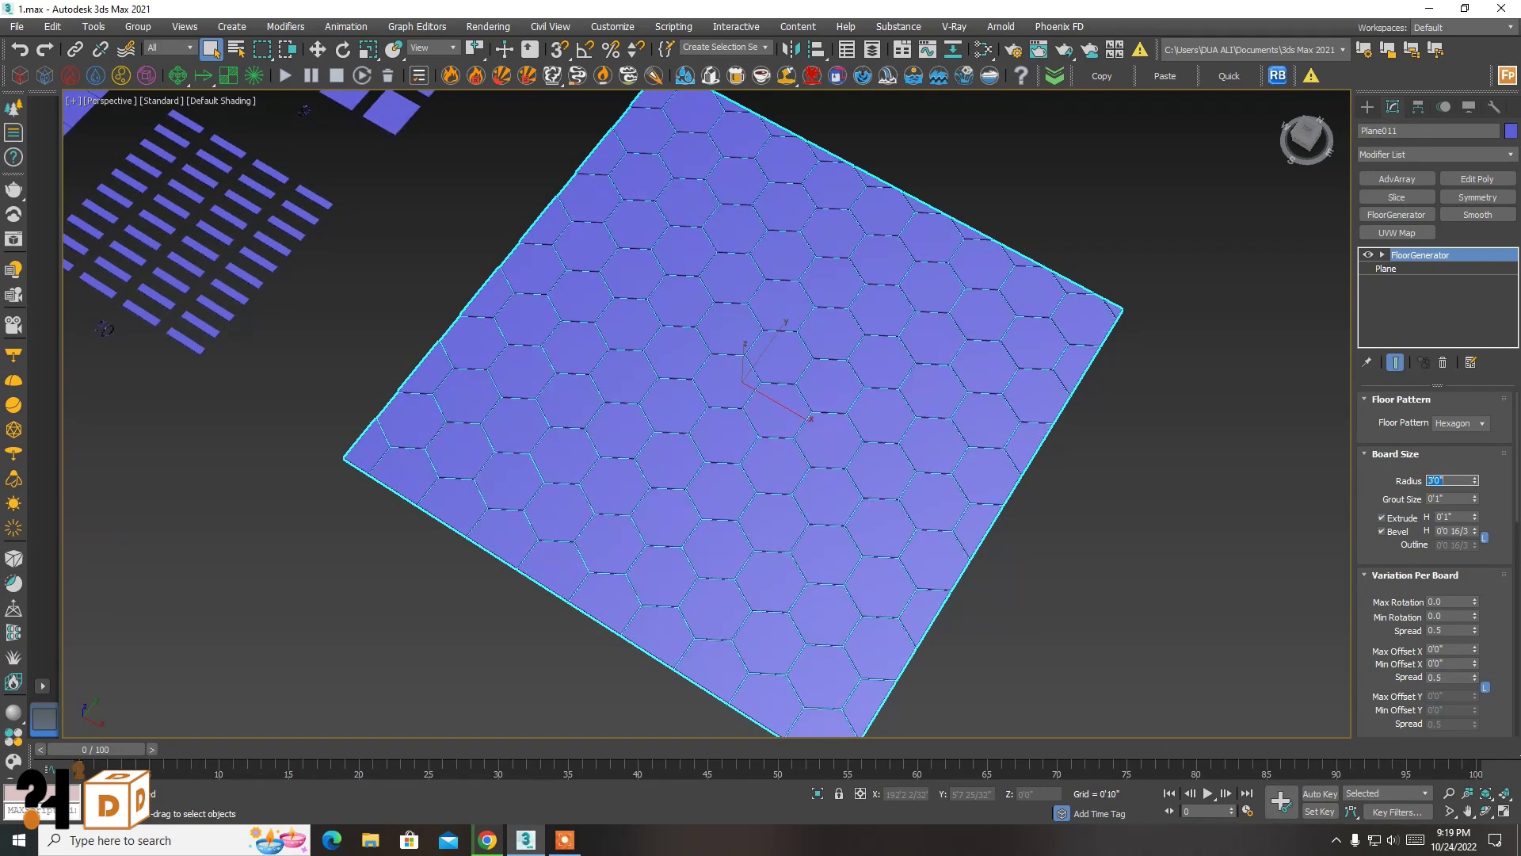
type("6")
key("Return")
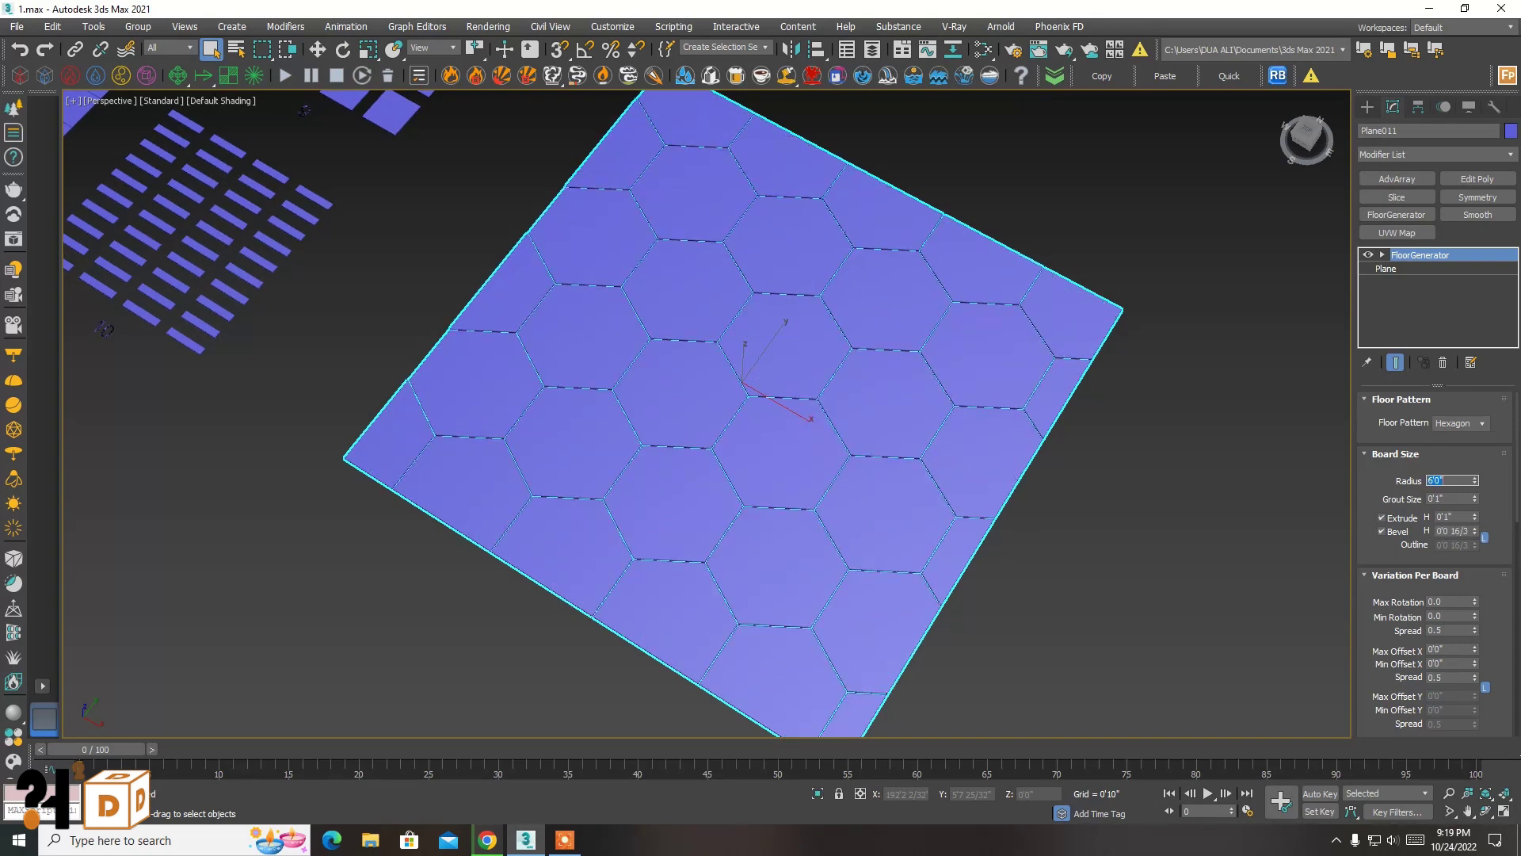
- Widen and then narrow the grout gaps between the hexagon tiles
left_click(1139, 258)
scroll(872, 261, "up", 4)
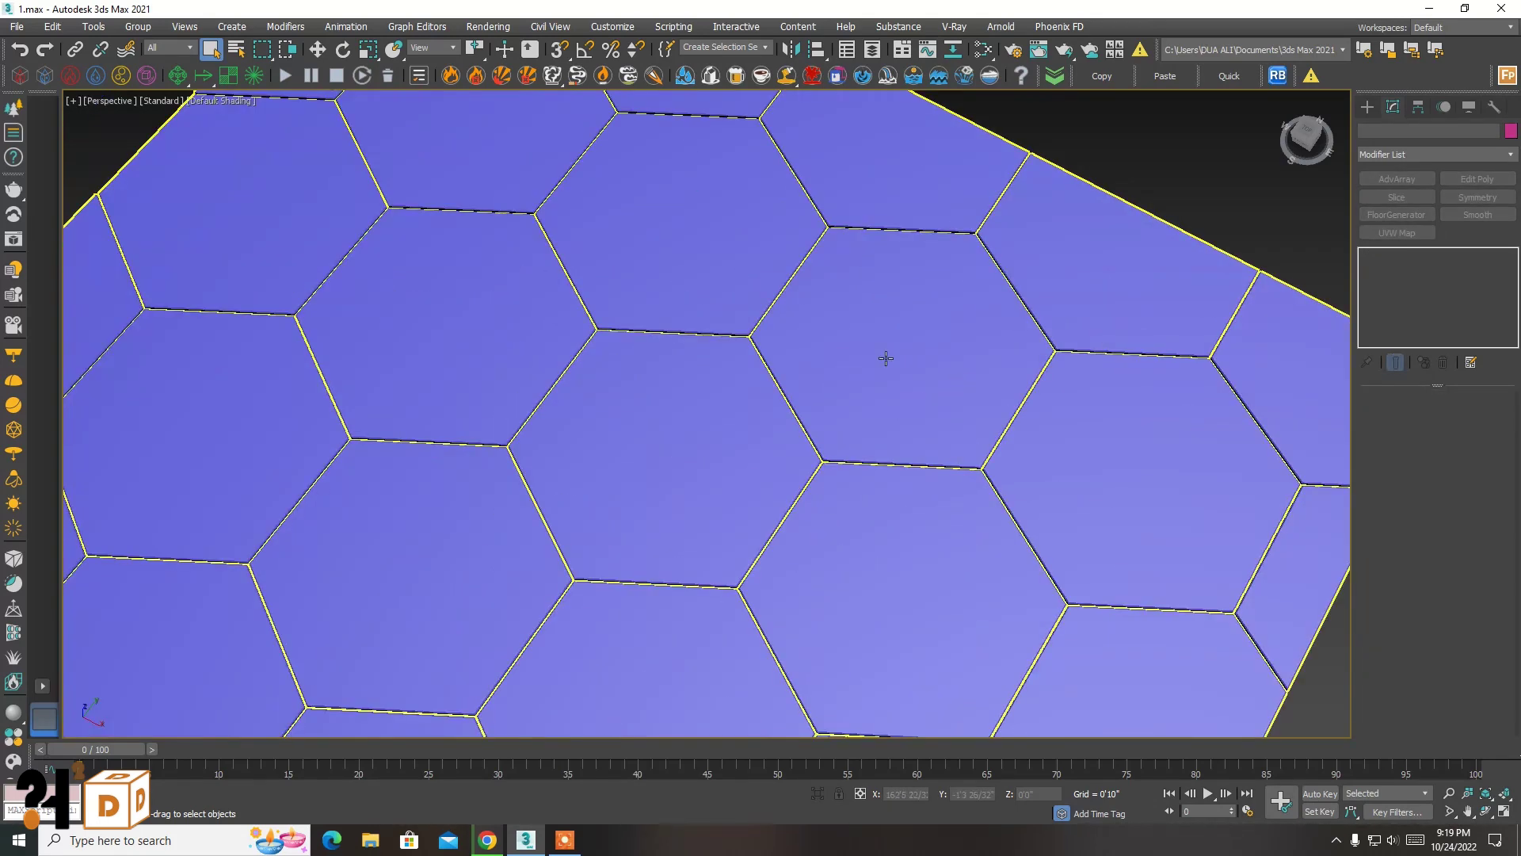
scroll(885, 370, "down", 4)
left_click(885, 370)
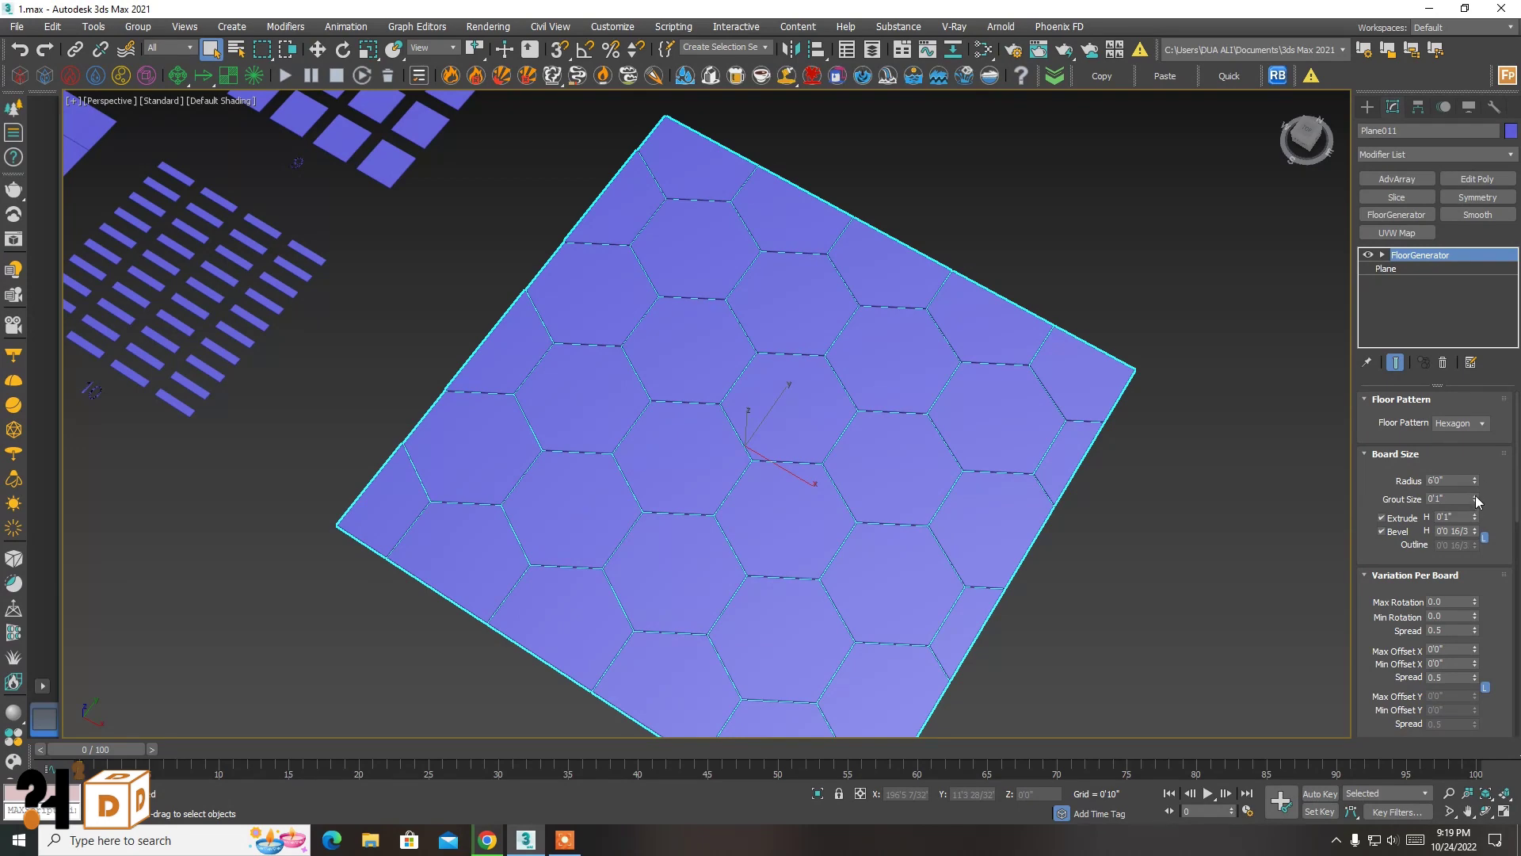
left_click_drag(1476, 501, 1476, 357)
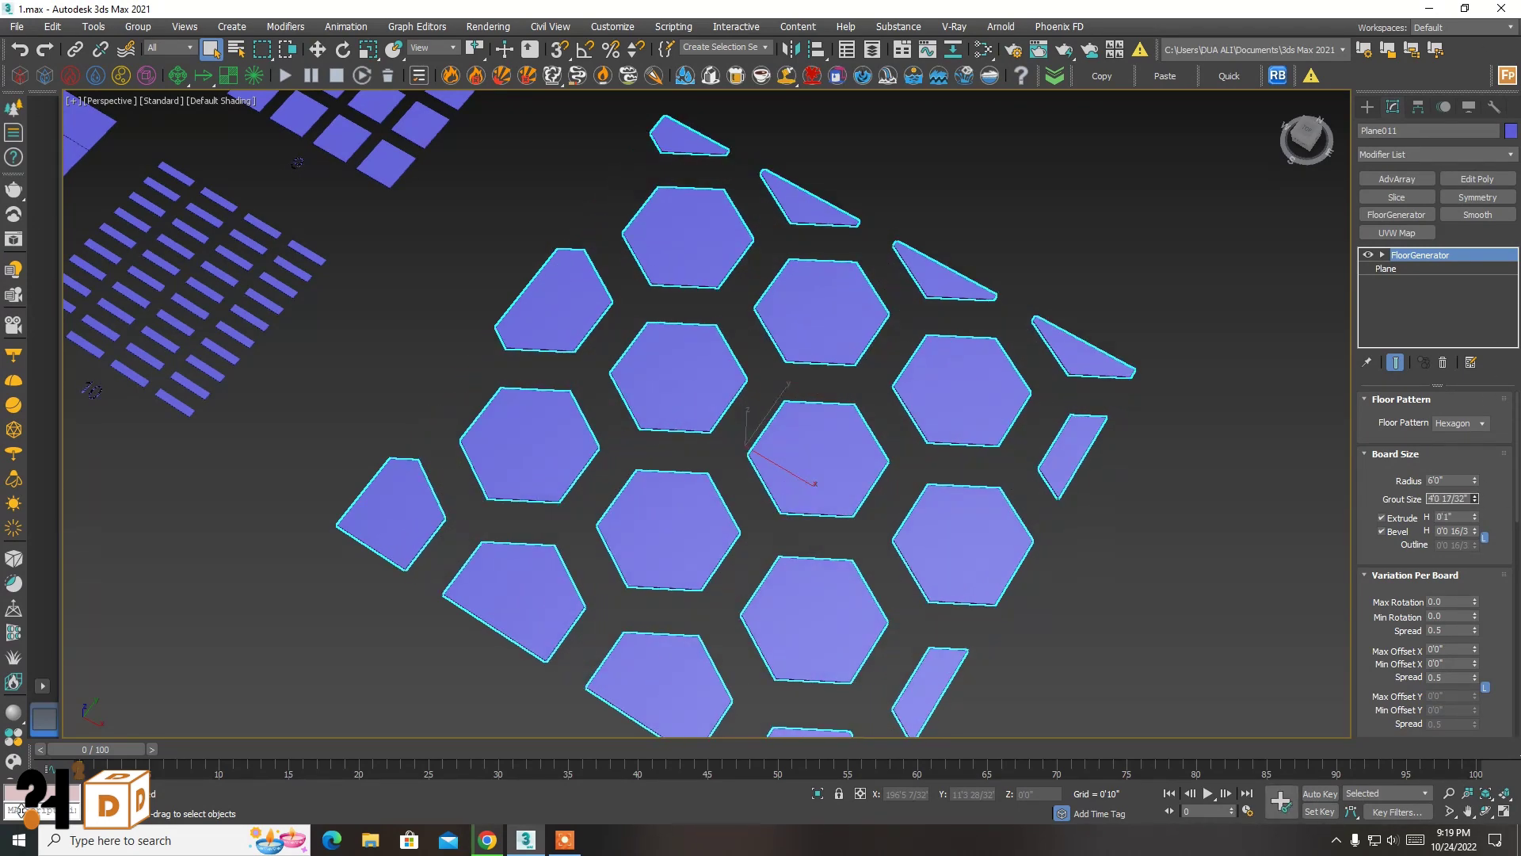
mouse_move(17, 808)
left_mouse_down()
mouse_move(9, 149)
mouse_move(4, 197)
left_mouse_up()
- Inspect the hexagon floor up close, then reselect it
left_click(910, 103)
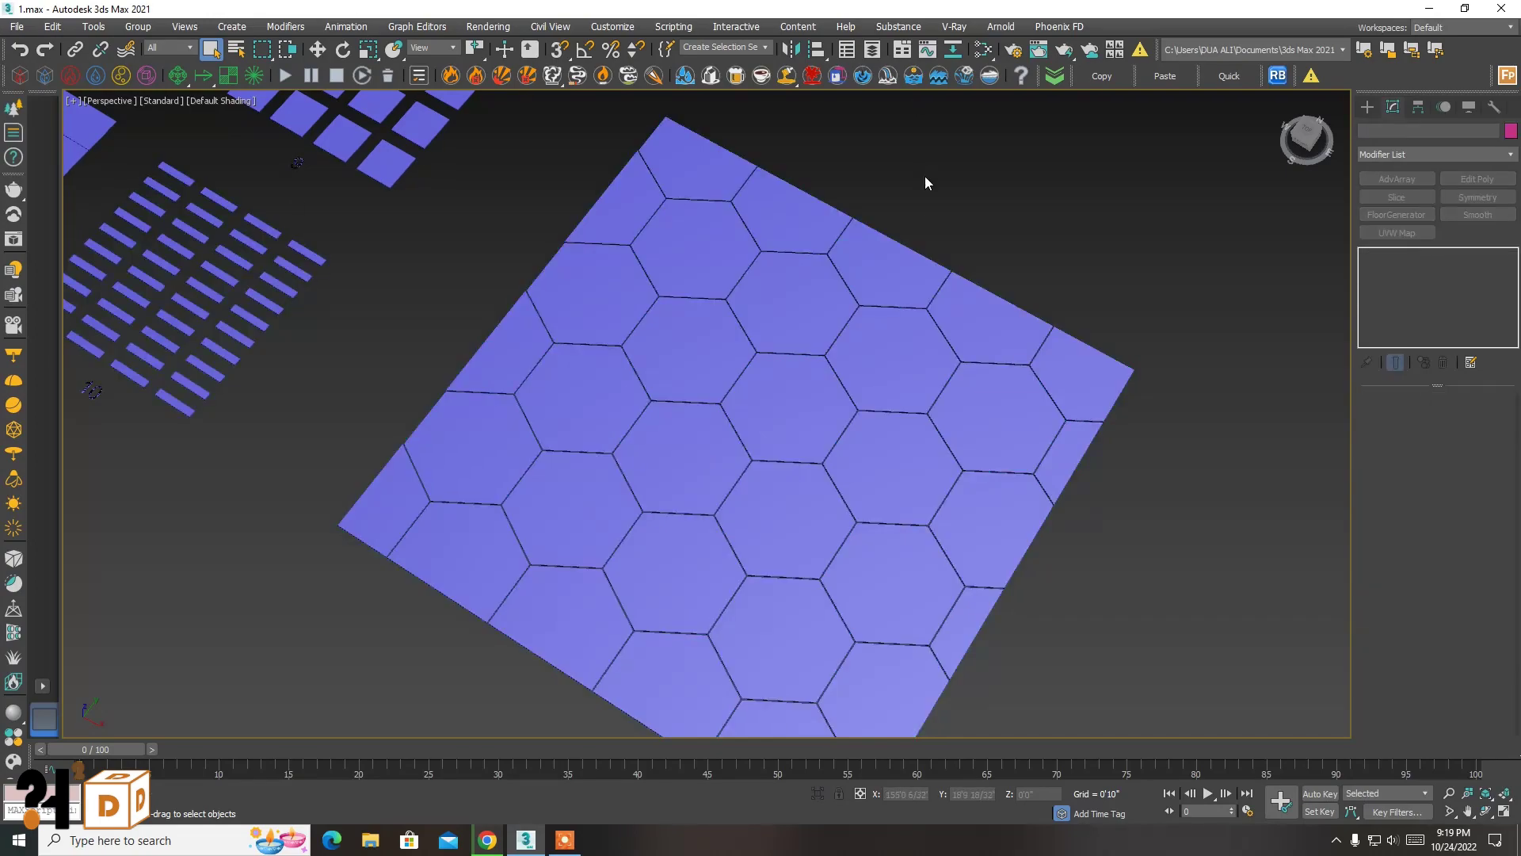
scroll(924, 176, "down", 5)
scroll(594, 306, "up", 3)
scroll(516, 198, "up", 3)
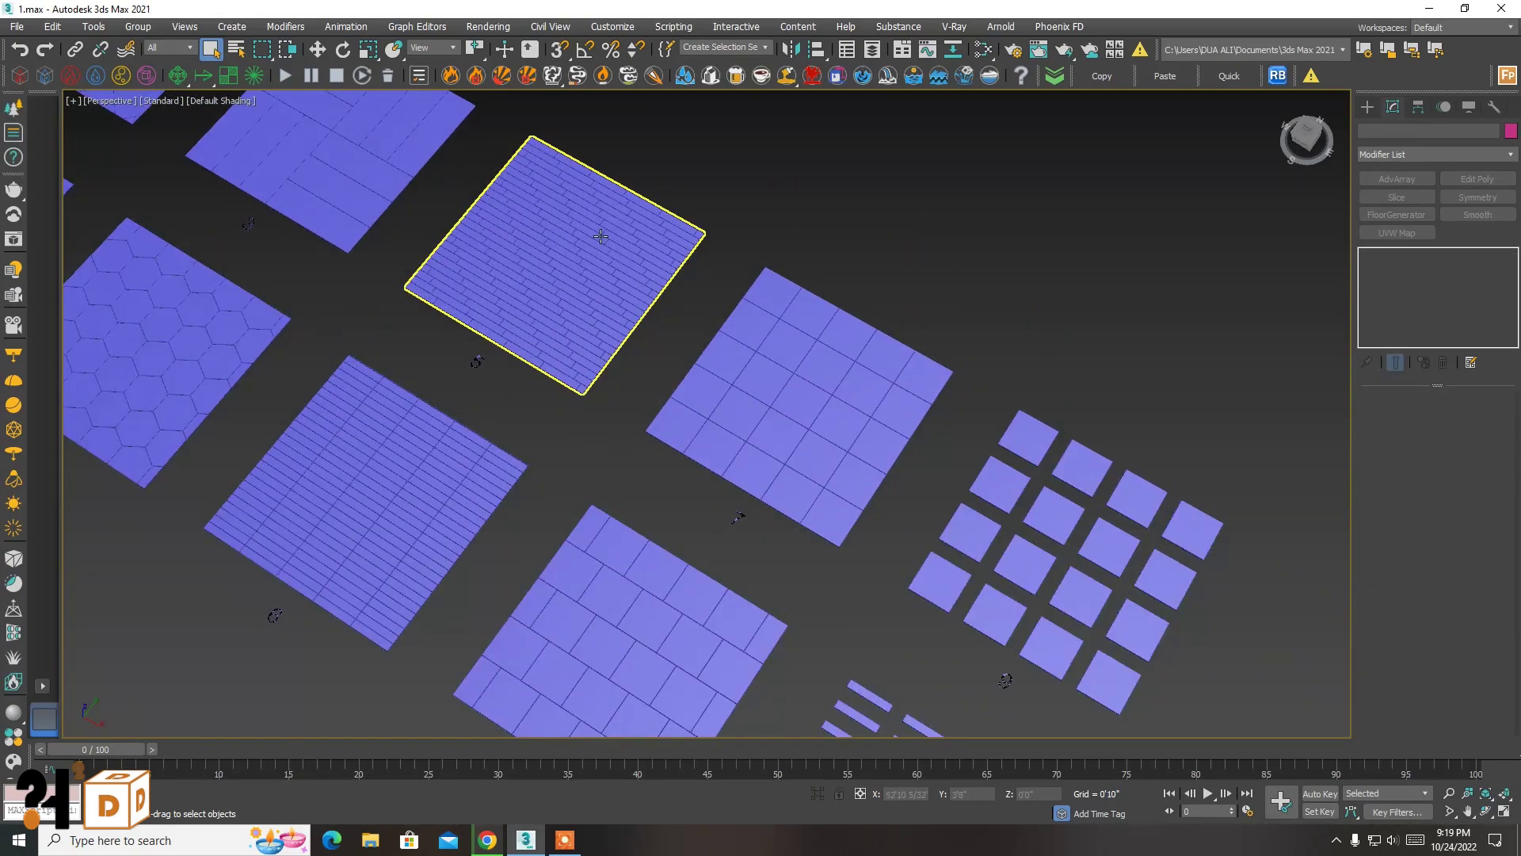
scroll(599, 238, "up", 3)
scroll(564, 236, "up", 3)
scroll(562, 236, "up", 2)
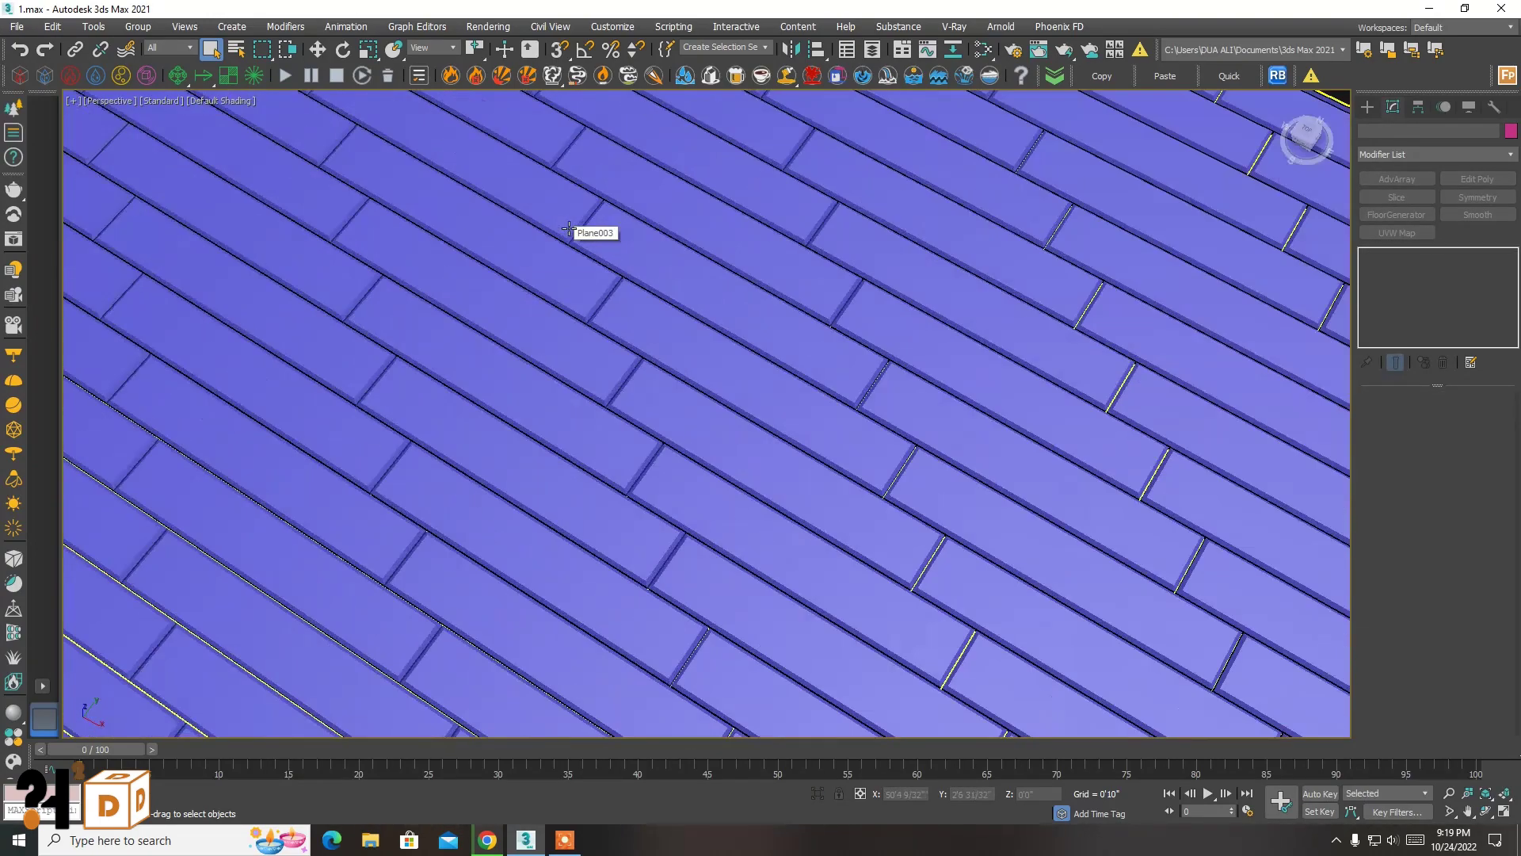
scroll(567, 236, "down", 6)
scroll(567, 236, "down", 3)
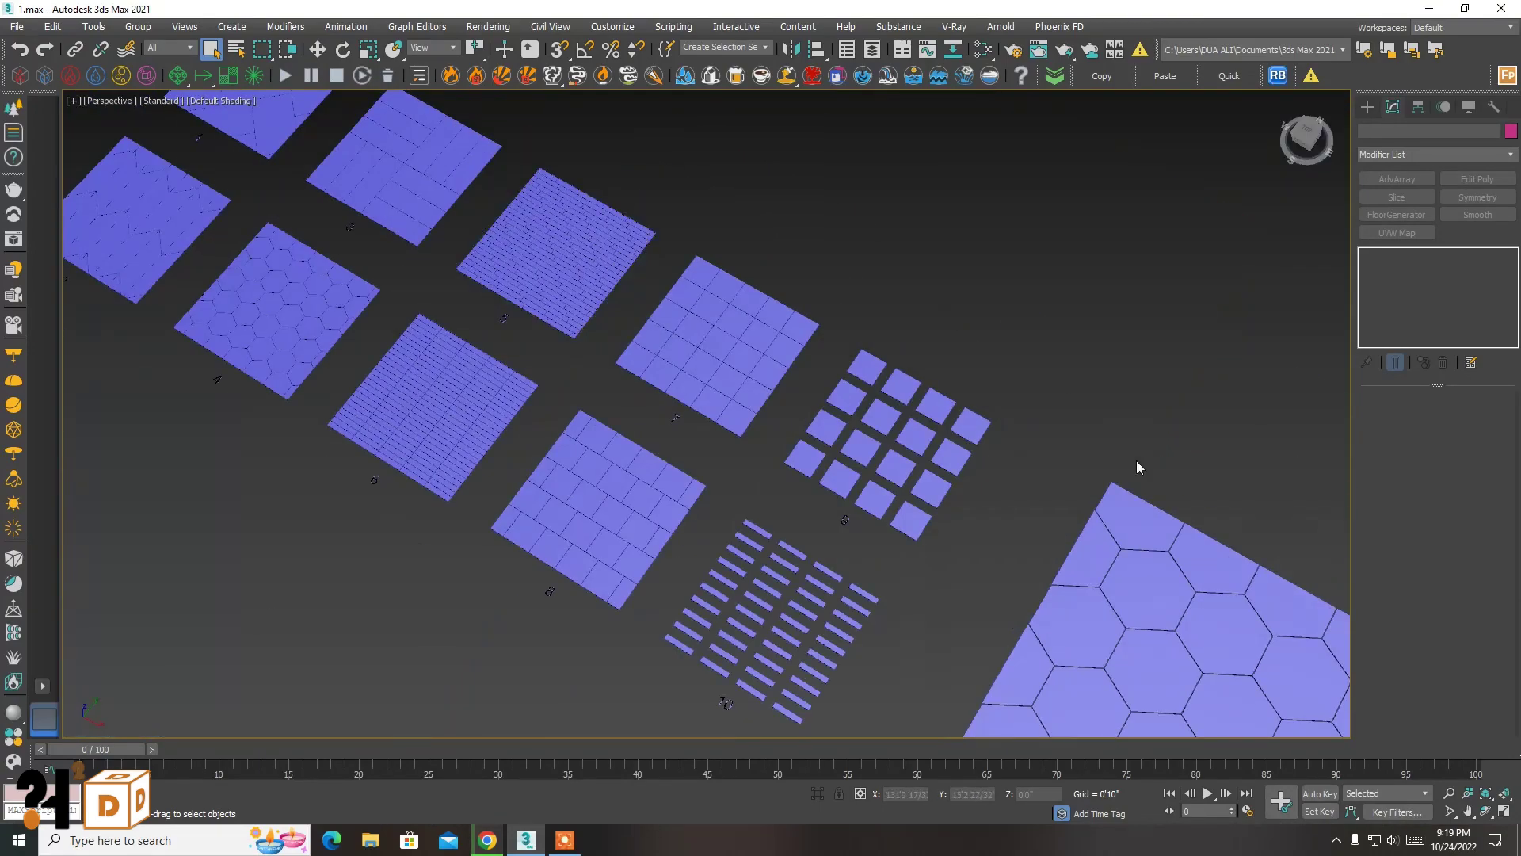
left_click(1136, 460)
scroll(920, 401, "up", 2)
scroll(967, 485, "up", 2)
- Switch the floor to the Standard pattern with a 4'0" board Max Length
left_click(1483, 424)
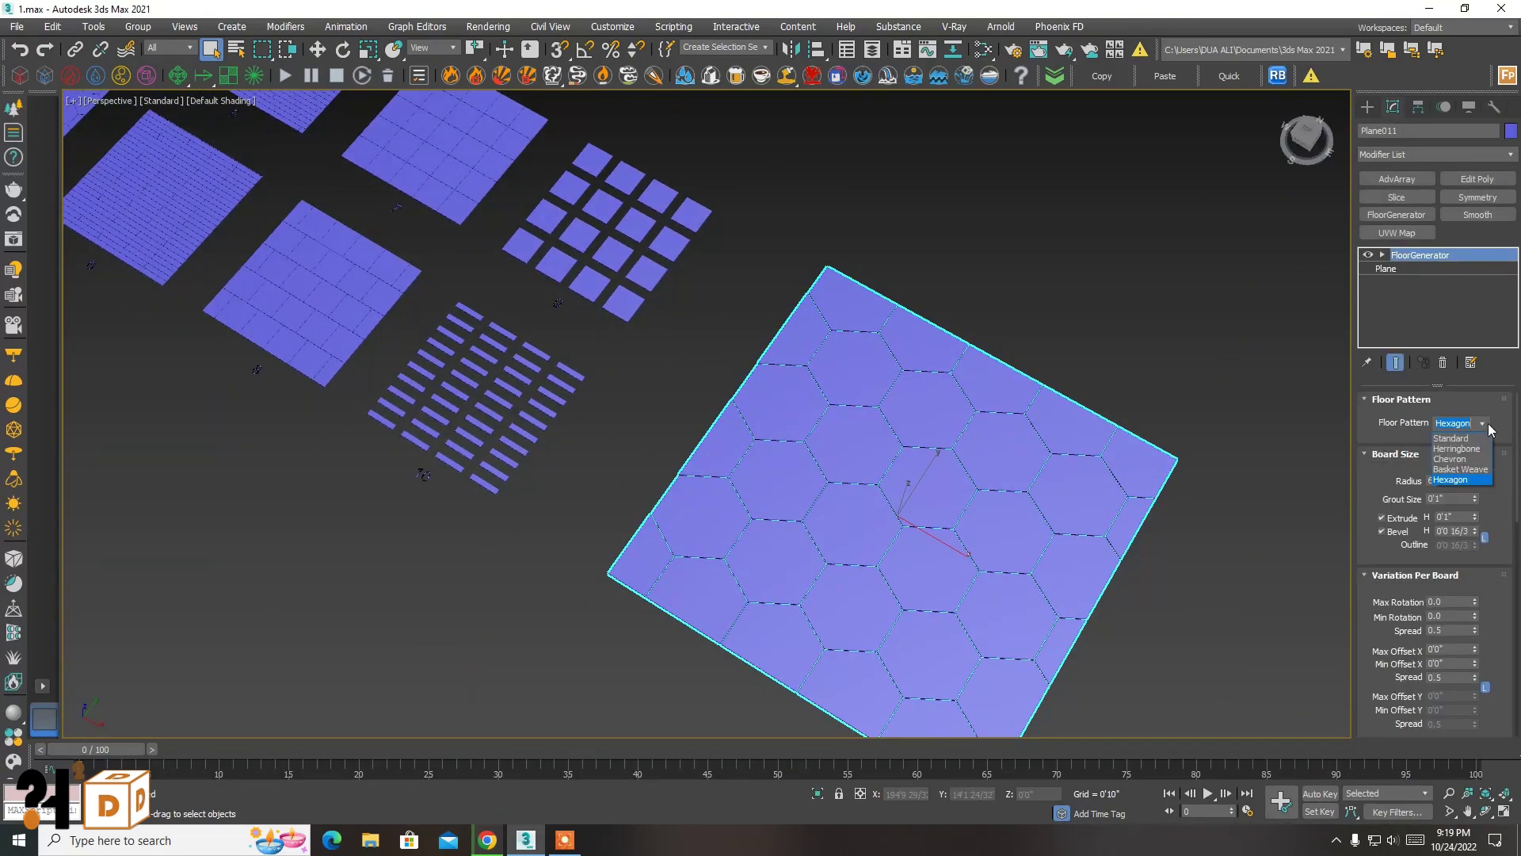
left_click(1453, 438)
scroll(889, 404, "up", 3)
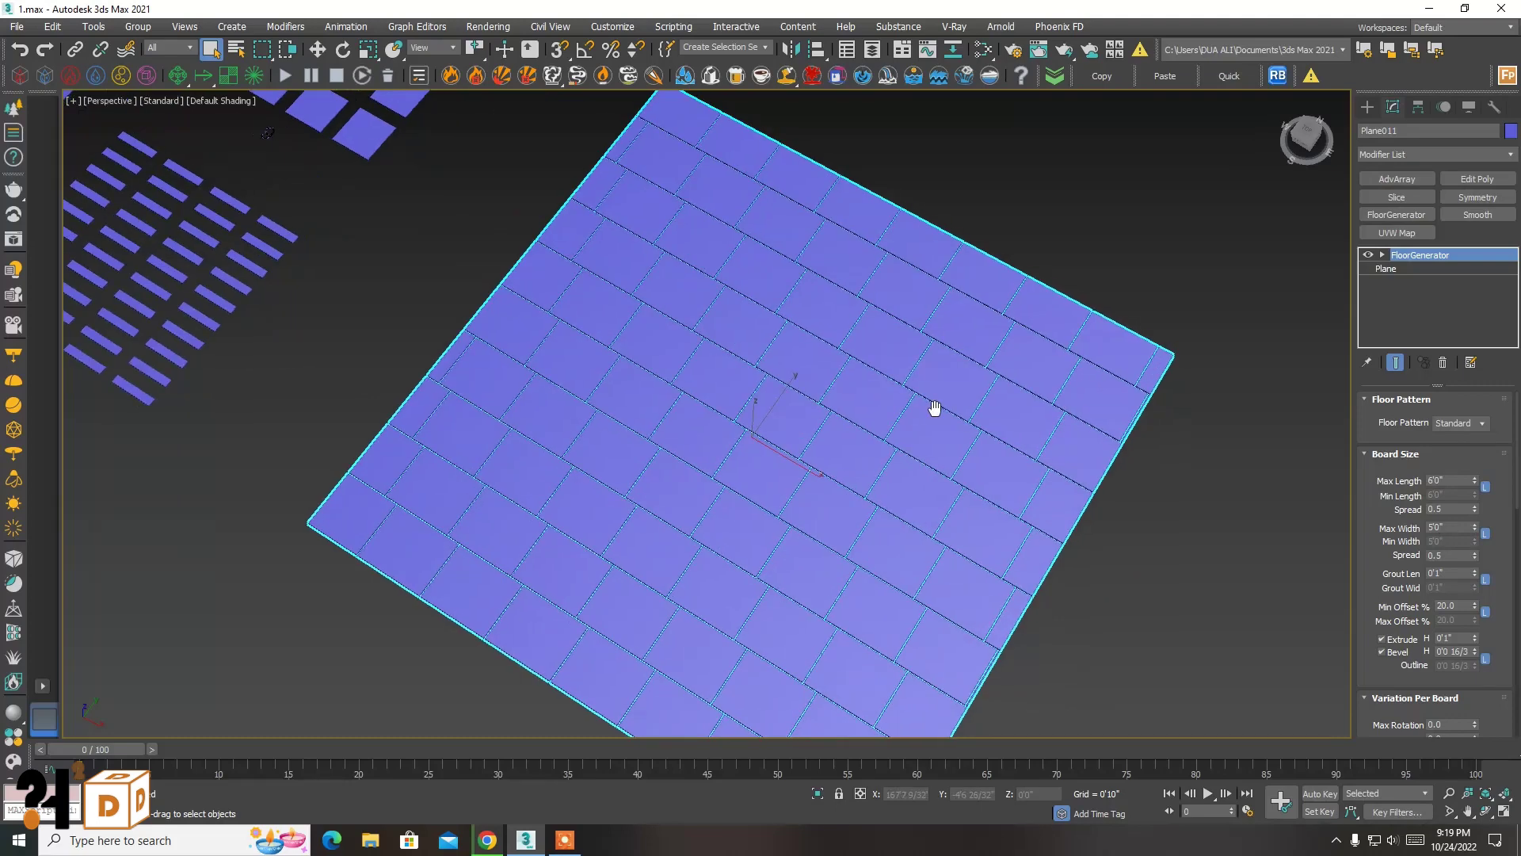
double_click(1446, 480)
type("5")
key("Return")
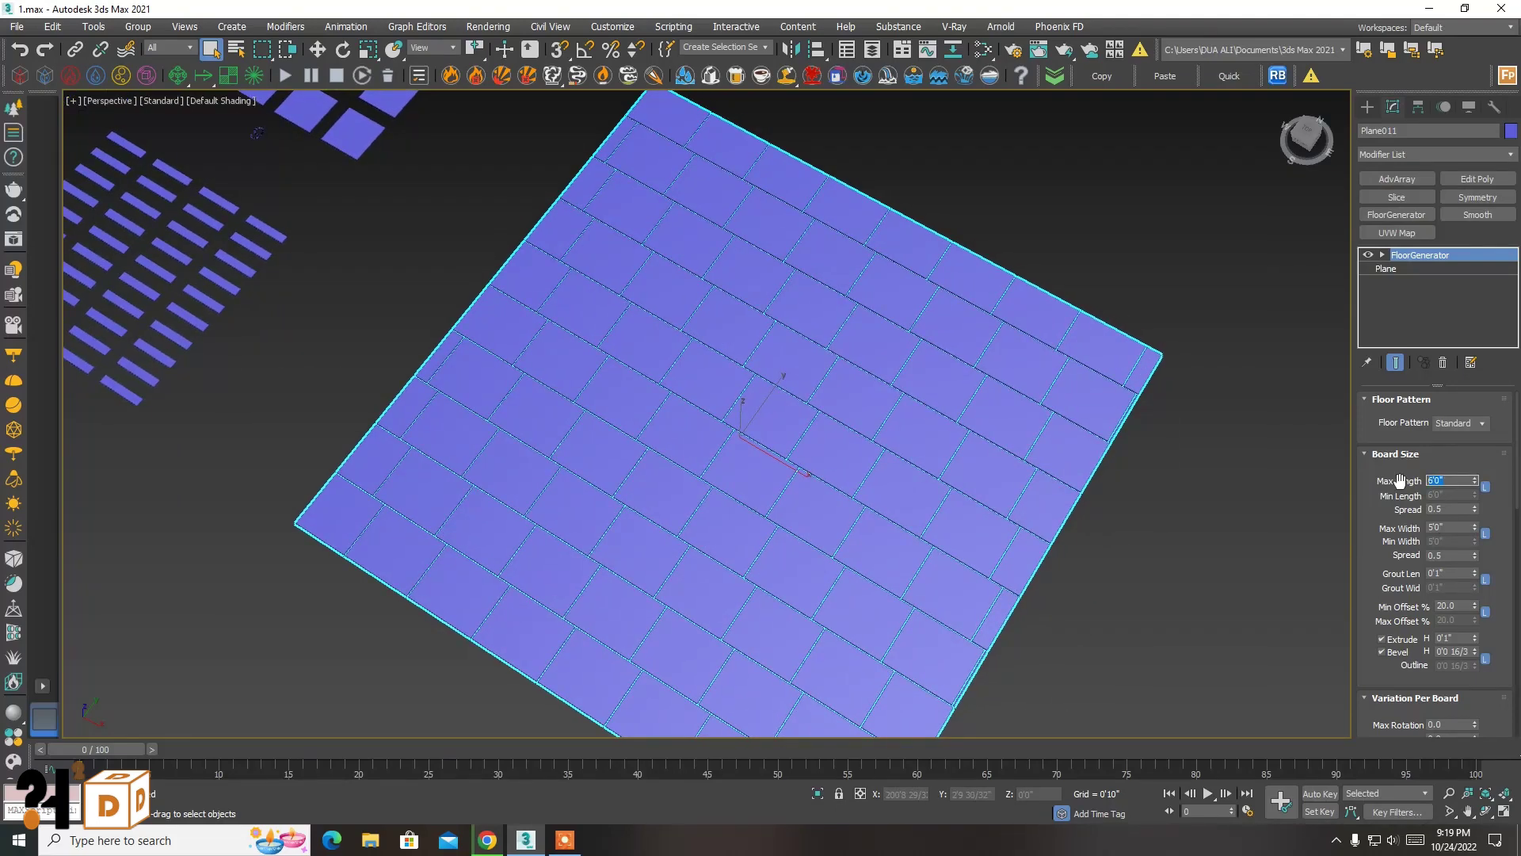
type("4")
key("Return")
- Set board Max Width to 0'9" and inspect the planks close up
double_click(1447, 526)
key("Return")
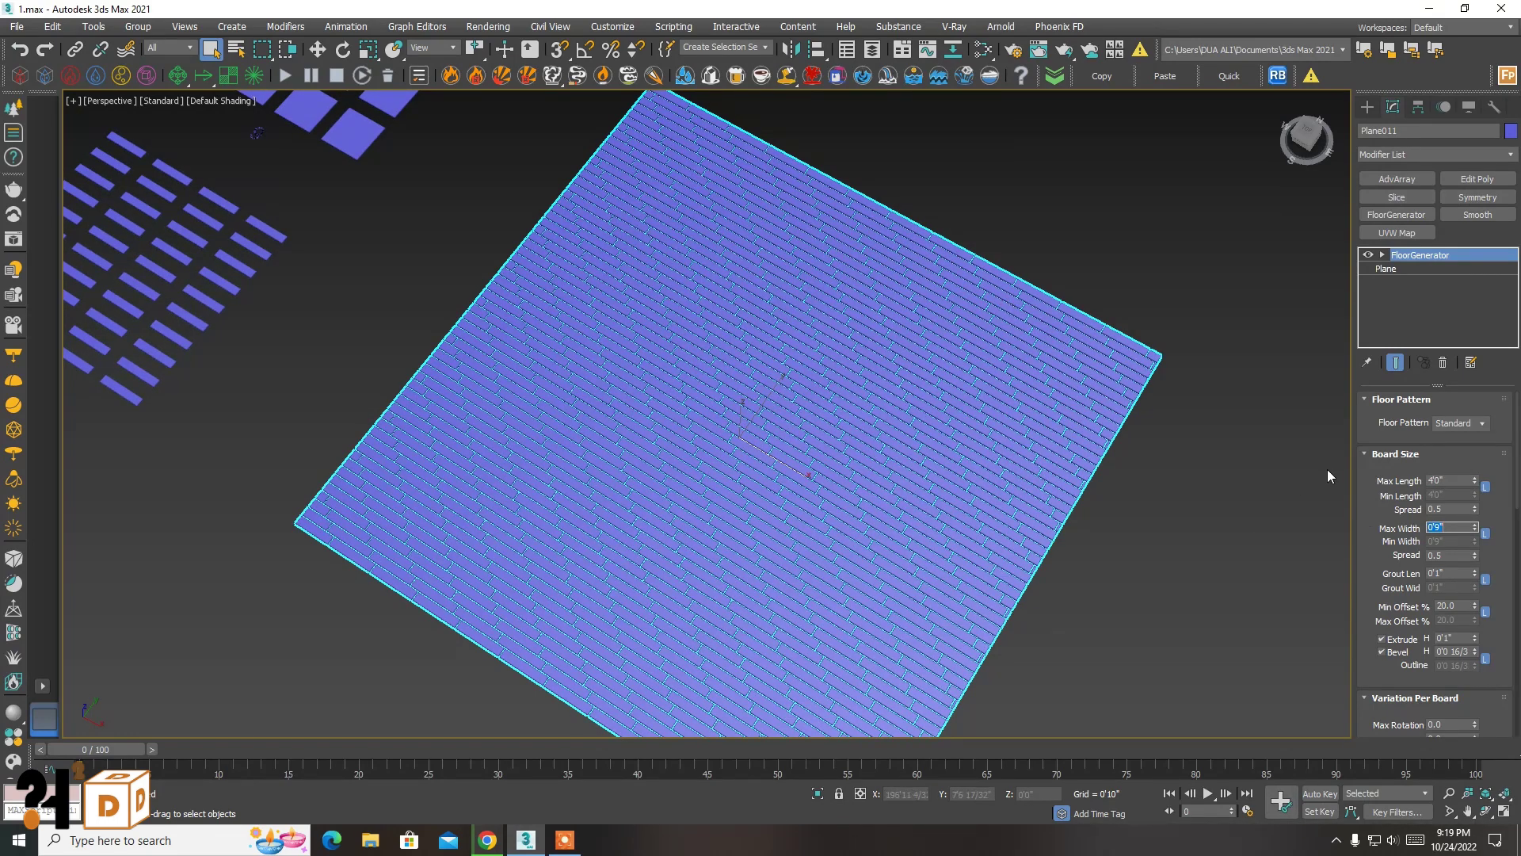
left_click(995, 243)
scroll(855, 238, "up", 5)
middle_click_drag(818, 324, 793, 379)
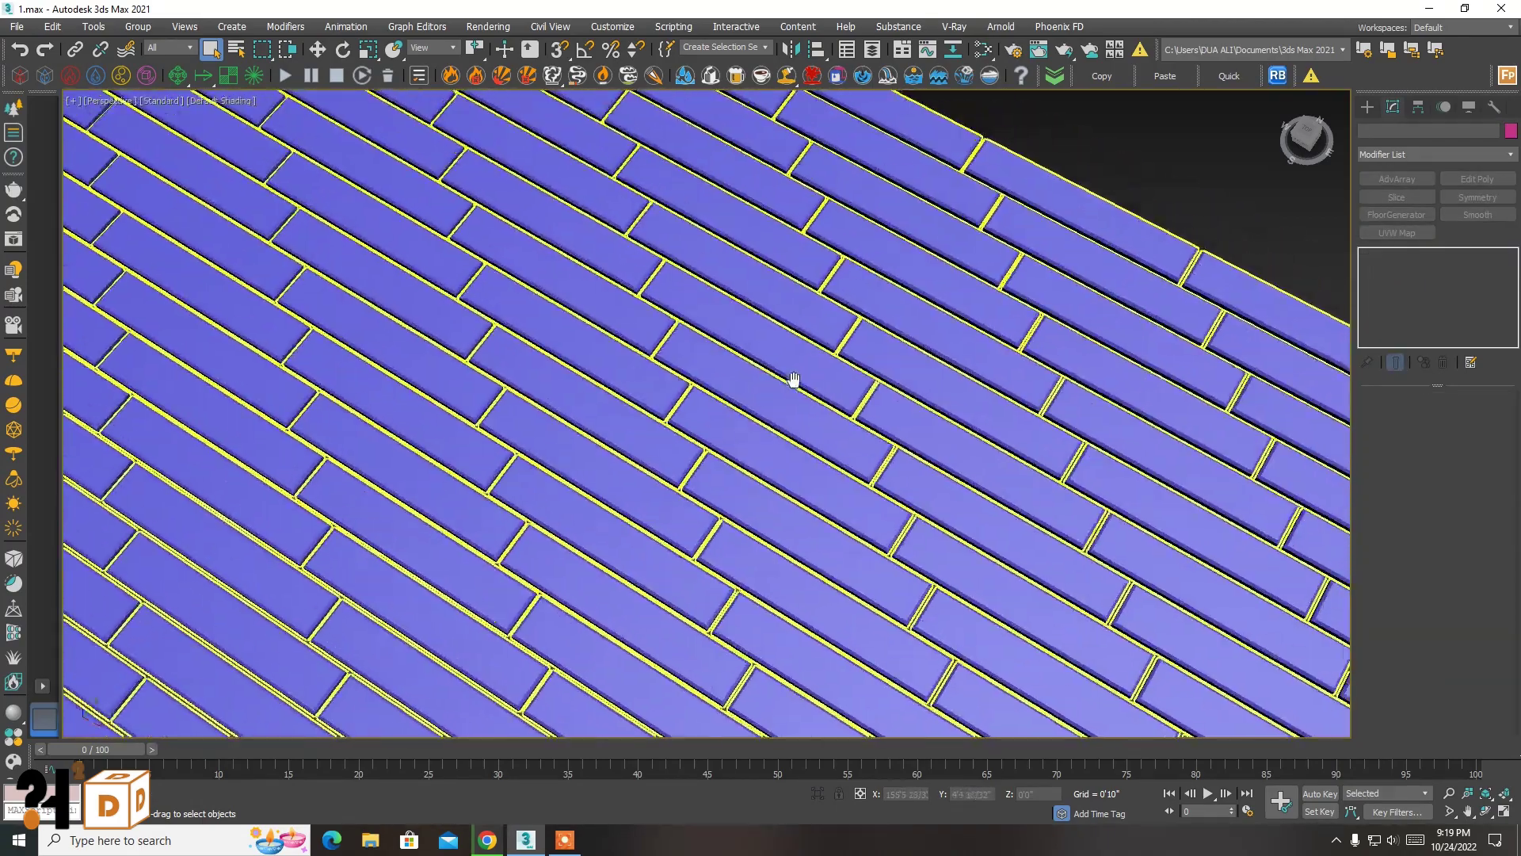
scroll(954, 251, "down", 5)
scroll(821, 407, "up", 2)
scroll(822, 313, "up", 2)
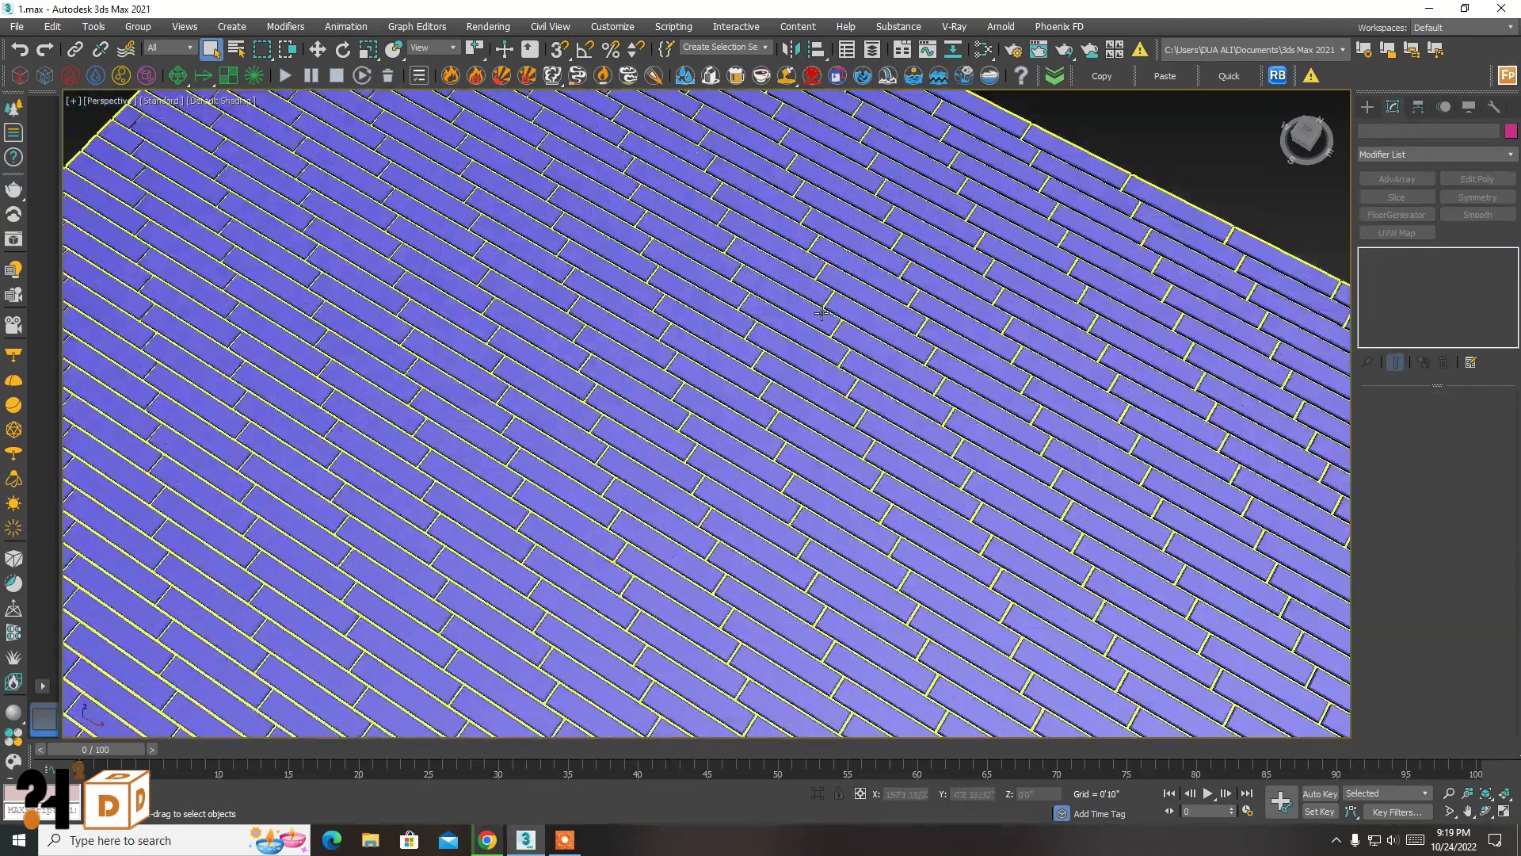
- Reselect the plank floor, raise Min Offset, then reset it to 20.0
left_click(829, 305)
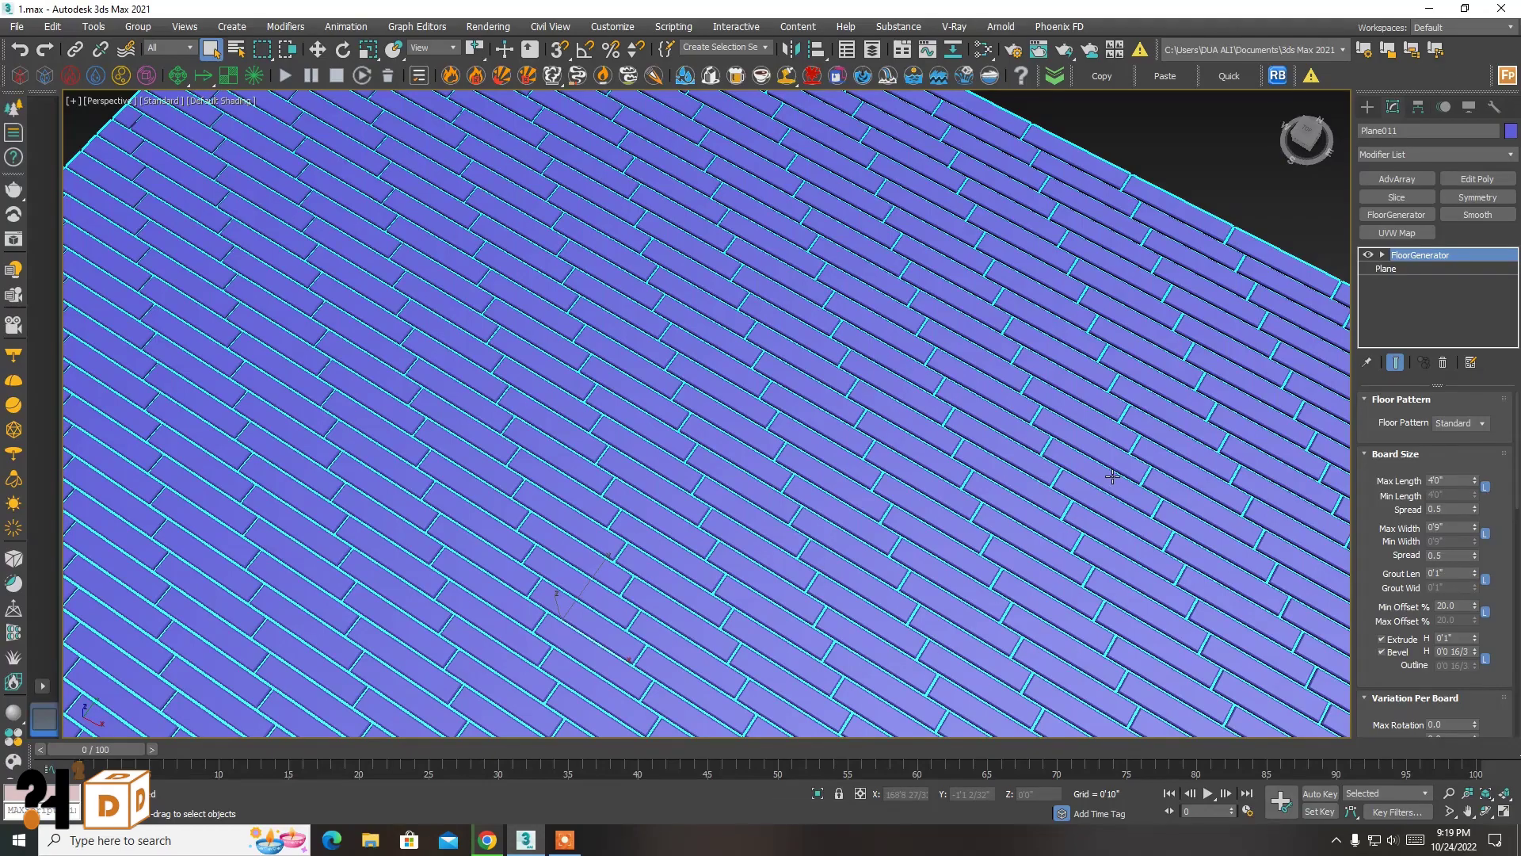
left_click(1219, 182)
left_click(1315, 340)
scroll(1196, 417, "up", 3)
scroll(1142, 410, "up", 4)
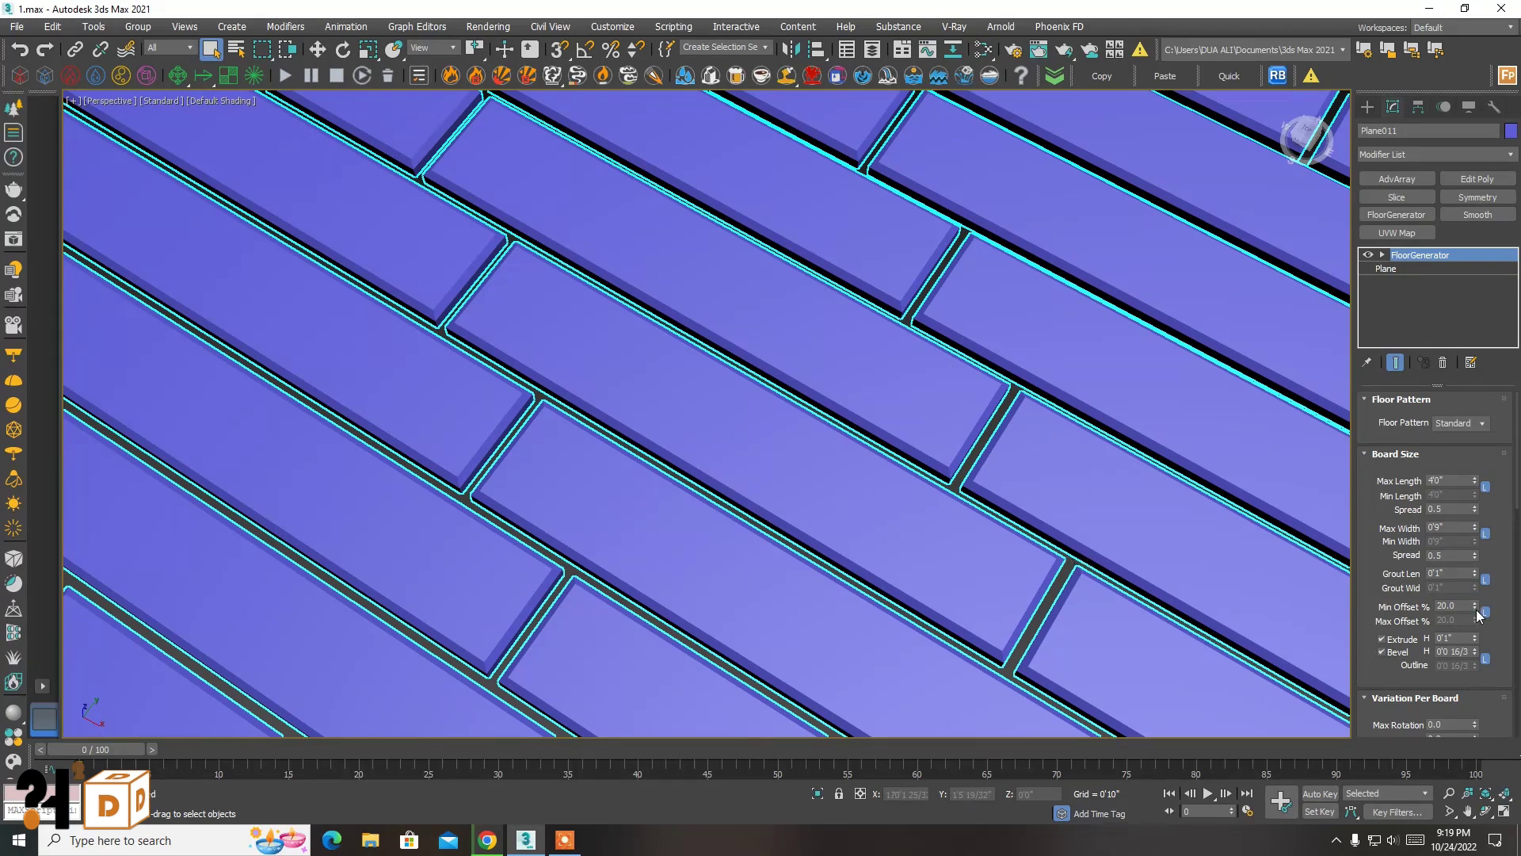
left_click_drag(1475, 607, 1469, 405)
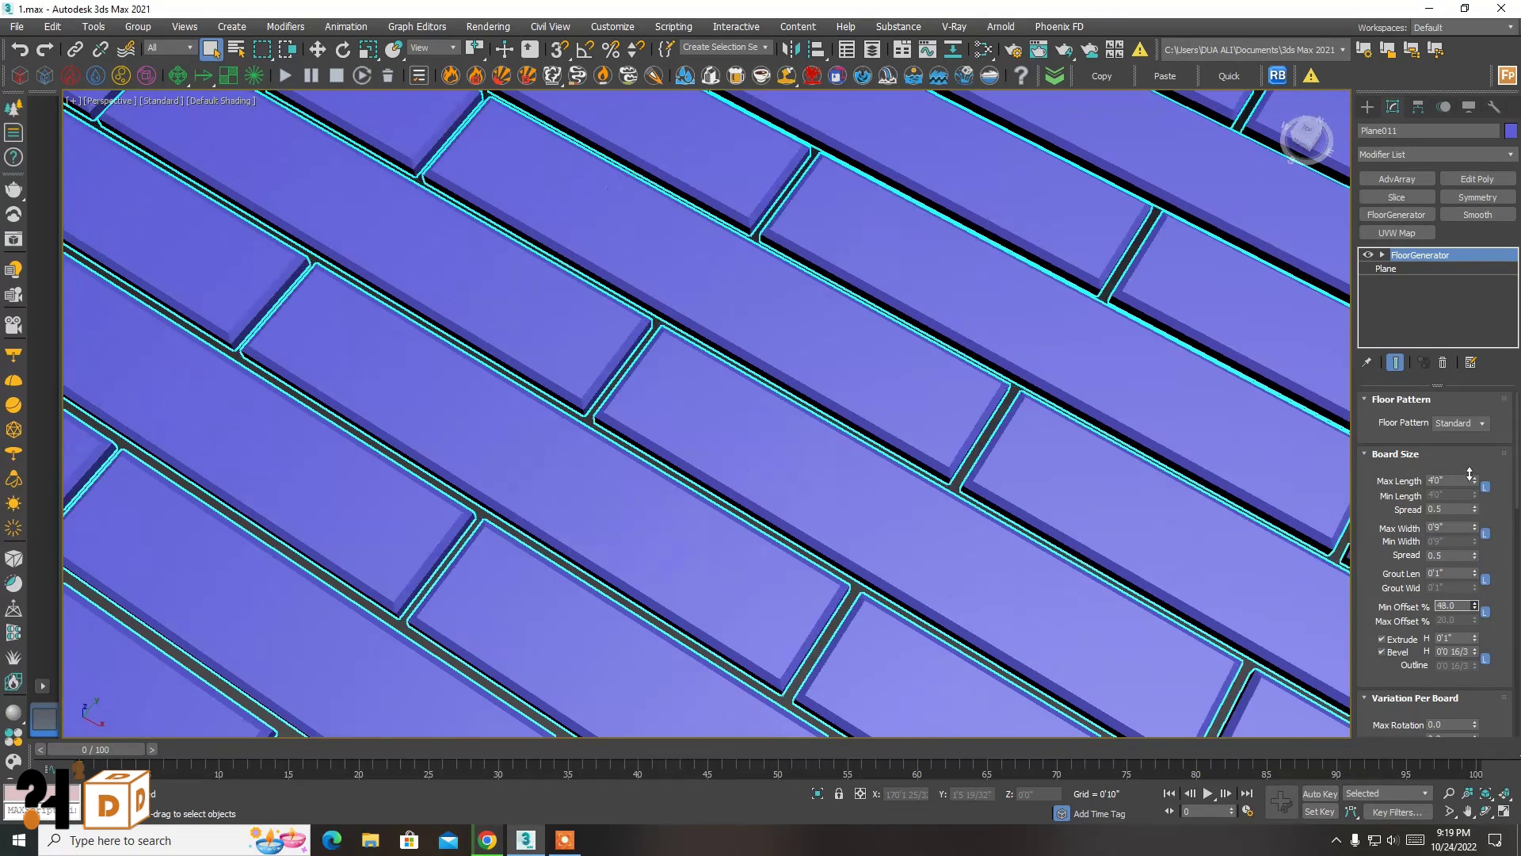
right_click(1470, 405)
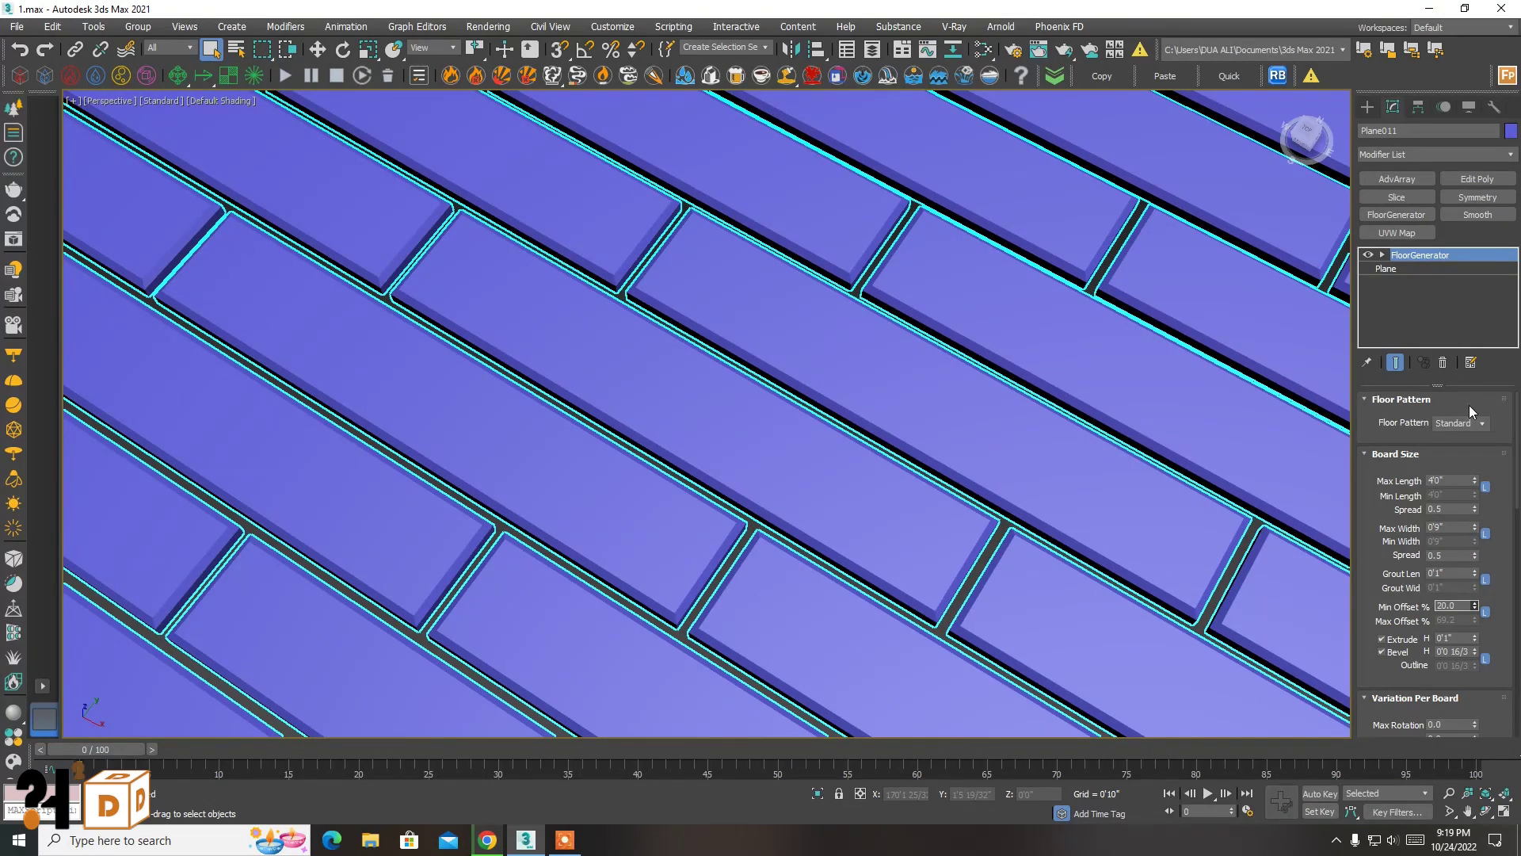
scroll(904, 387, "down", 5)
scroll(904, 386, "down", 6)
- Try several Min Offset values on the large floor, settling briefly at 50%
middle_click_drag(904, 386, 991, 355)
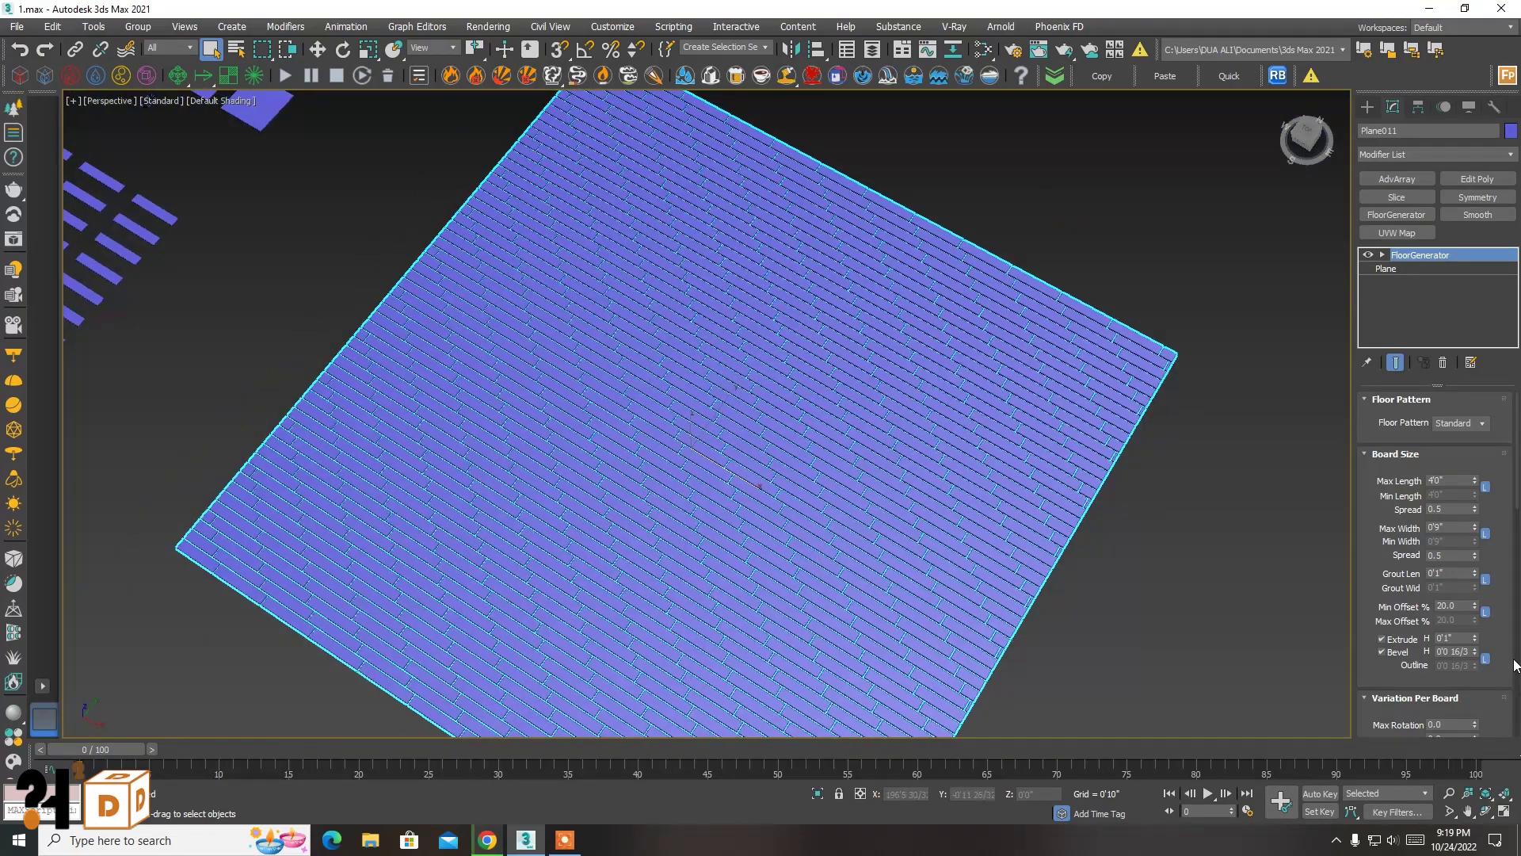
left_click_drag(1474, 607, 1481, 484)
left_click_drag(1481, 484, 1462, 251)
type("20")
key("Return")
left_click_drag(1465, 604, 1372, 608)
key("Return")
- Set the boards to 10'0" Max Length and 2'0" Max Width
left_click_drag(1458, 480, 1378, 472)
type("10")
key("Return")
left_click_drag(1450, 526, 1314, 530)
type("2")
key("Return")
- Raise Min Offset from 20% through 75% to 100%, aligning the board joints
left_click(1191, 648)
scroll(1090, 431, "up", 3)
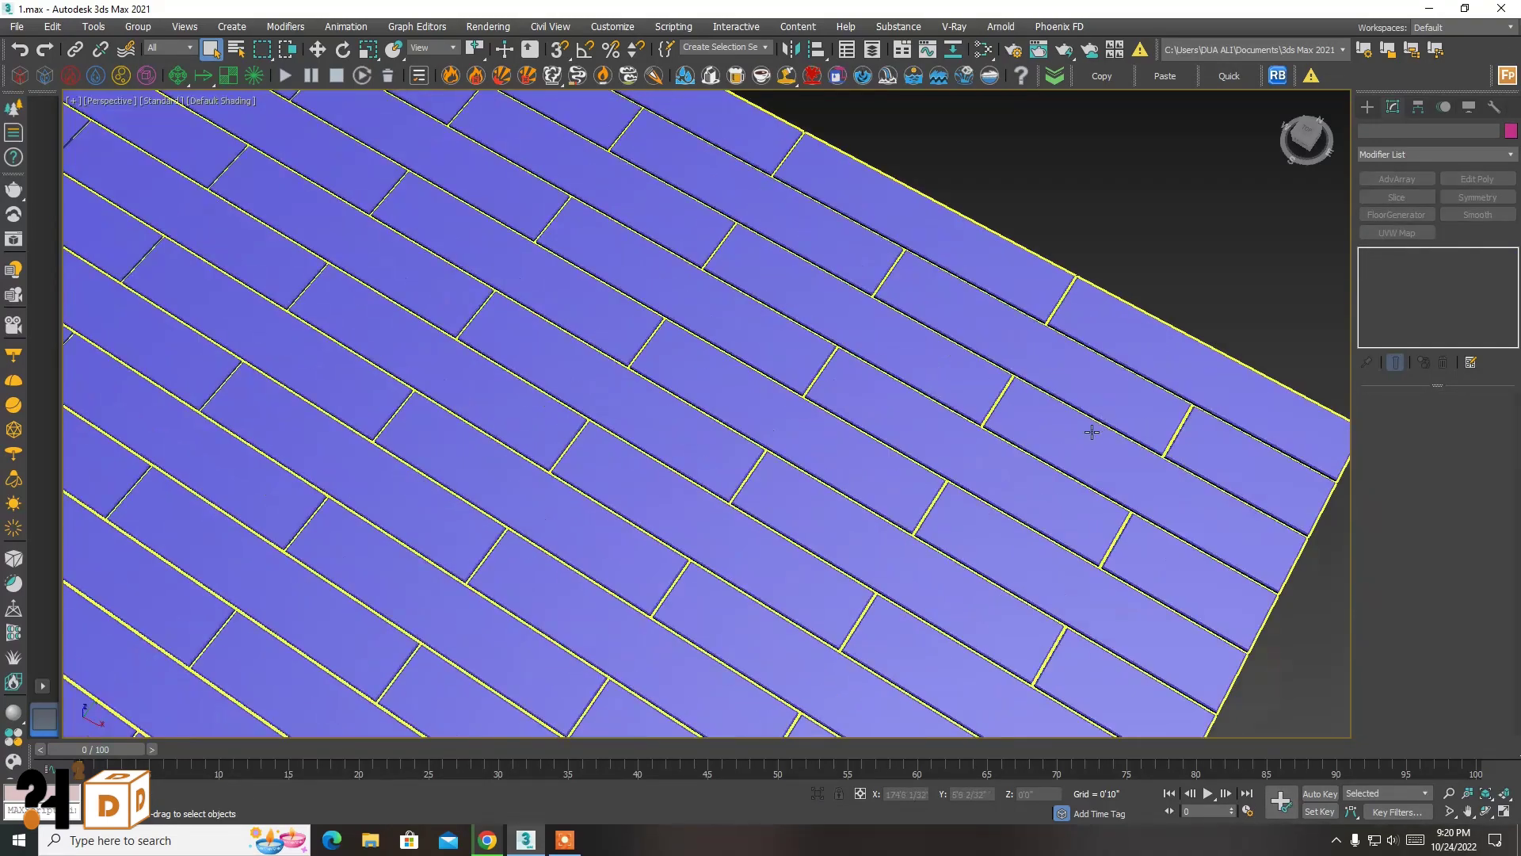
scroll(1111, 295, "down", 3)
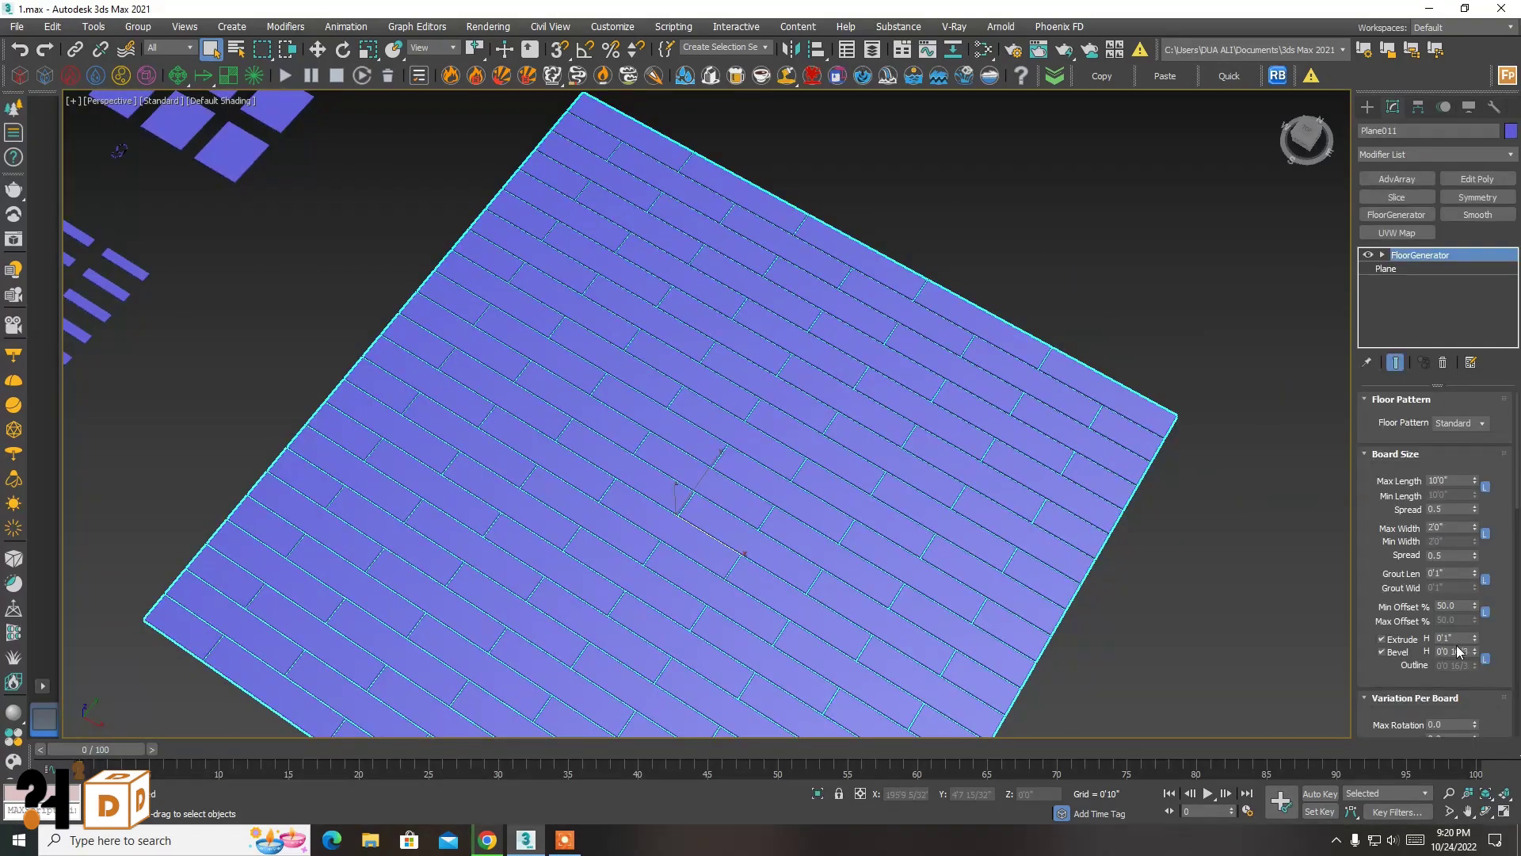
left_click_drag(1458, 608, 1368, 606)
type("20")
key("Return")
type("5")
key("Return")
type("00")
key("Return")
- Zoom and pan around the plank floor to inspect it, then pick the Max Width field
scroll(993, 572, "down", 5)
scroll(451, 366, "up", 2)
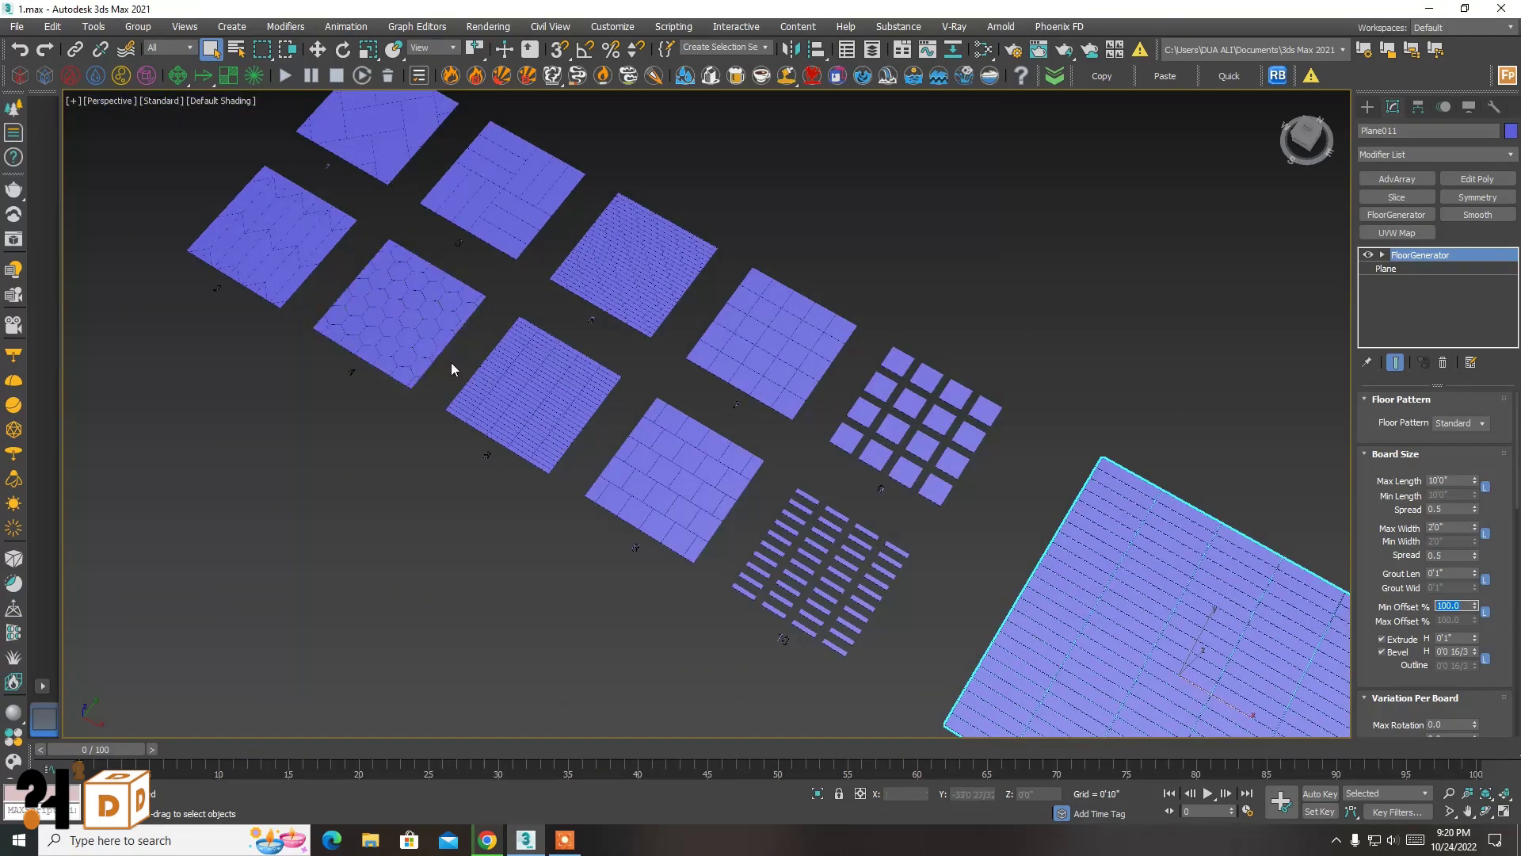
scroll(656, 208, "up", 4)
scroll(1005, 544, "down", 4)
scroll(1010, 551, "up", 2)
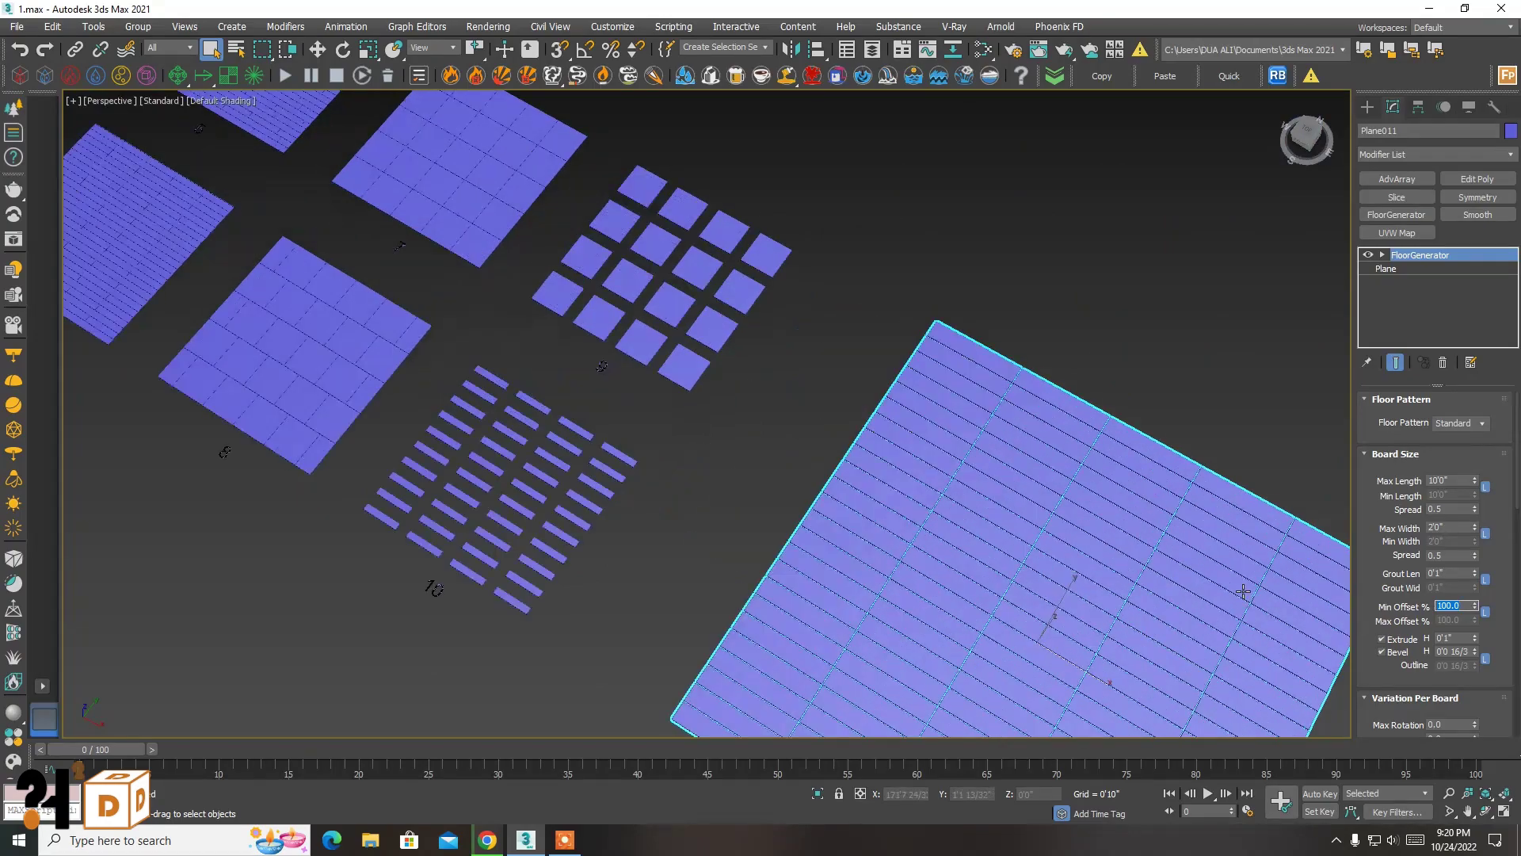
scroll(1019, 469, "up", 3)
scroll(891, 435, "up", 1)
scroll(891, 435, "up", 4)
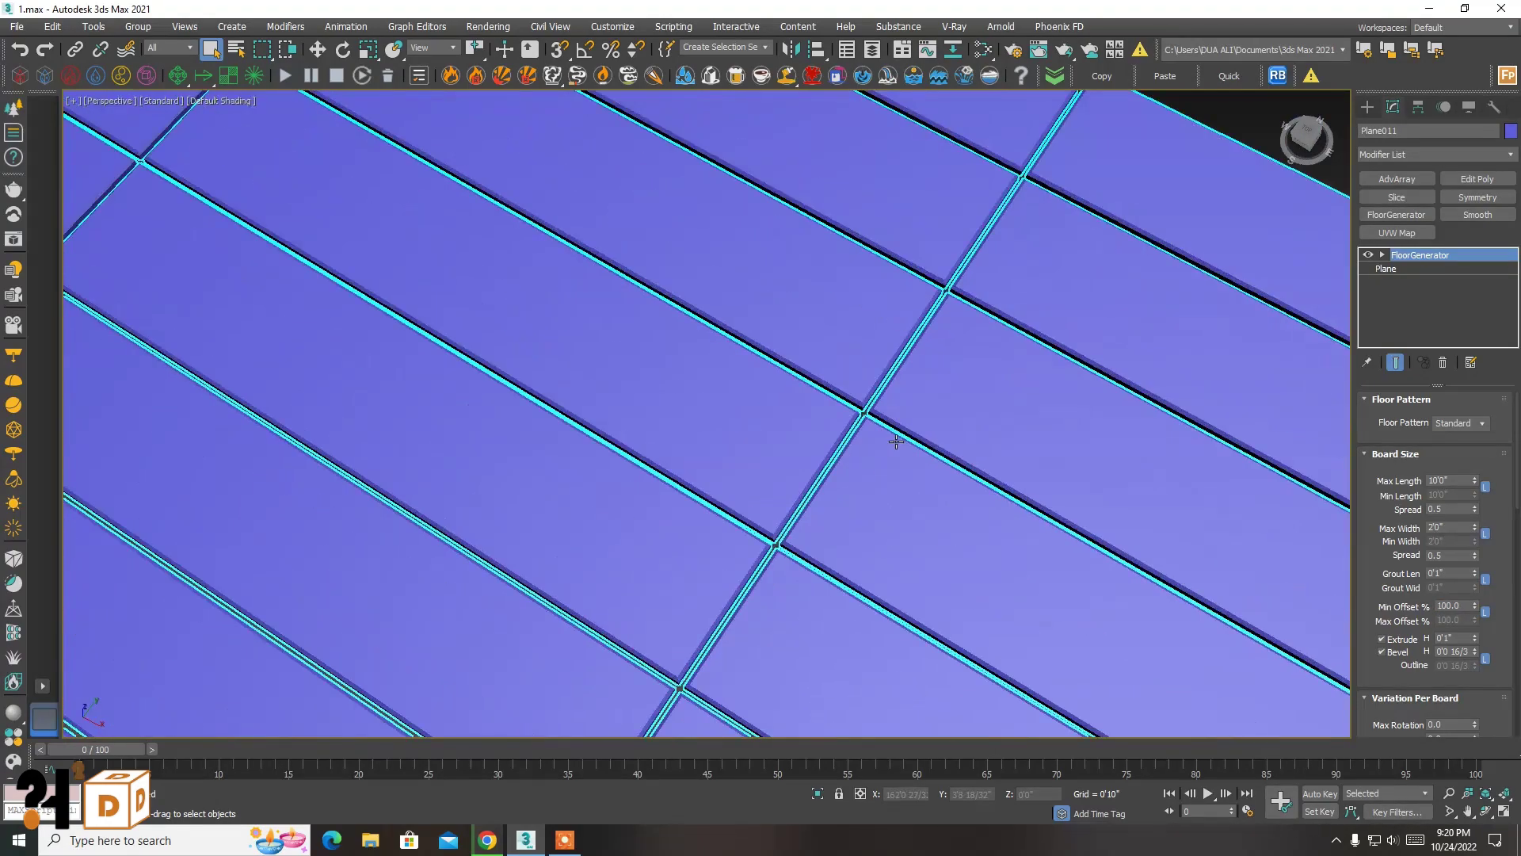
scroll(896, 442, "down", 4)
scroll(894, 435, "down", 3)
mouse_move(901, 452)
middle_mouse_down()
mouse_move(937, 349)
mouse_move(940, 384)
middle_mouse_up()
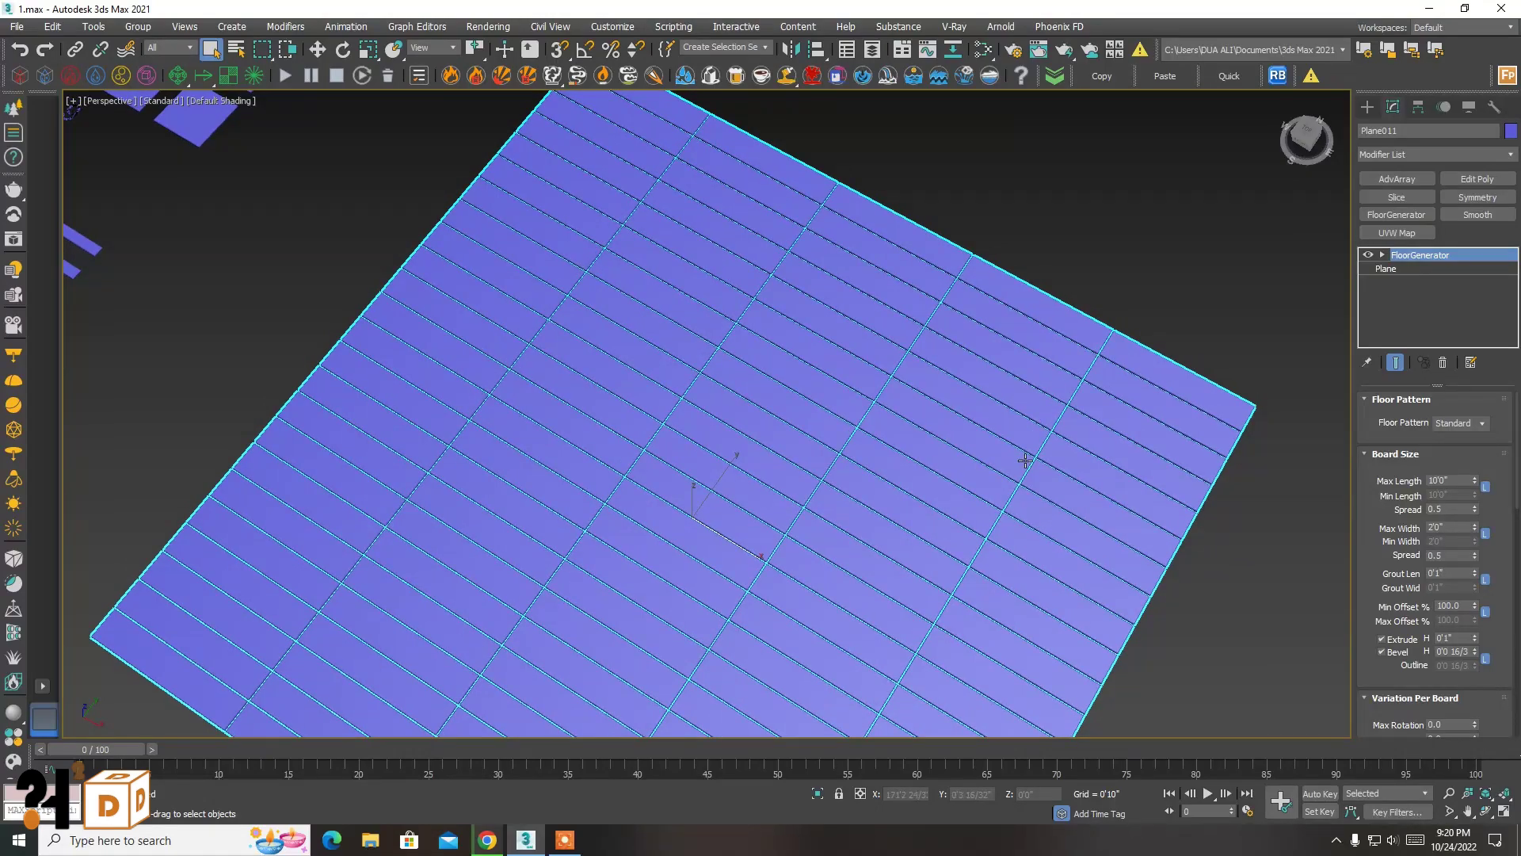
scroll(987, 505, "down", 2)
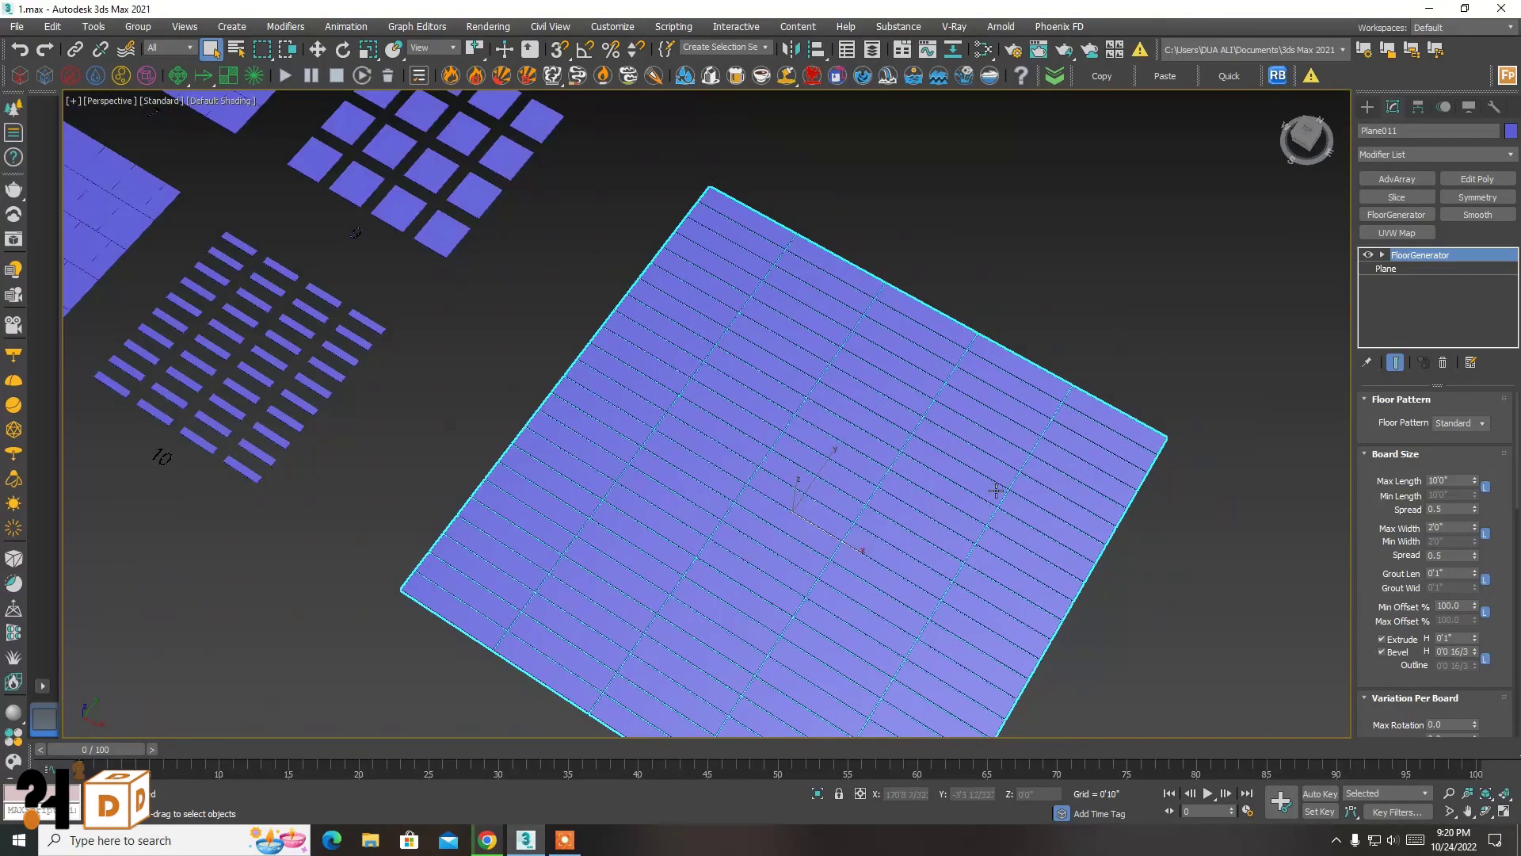
middle_click_drag(927, 336, 1165, 595)
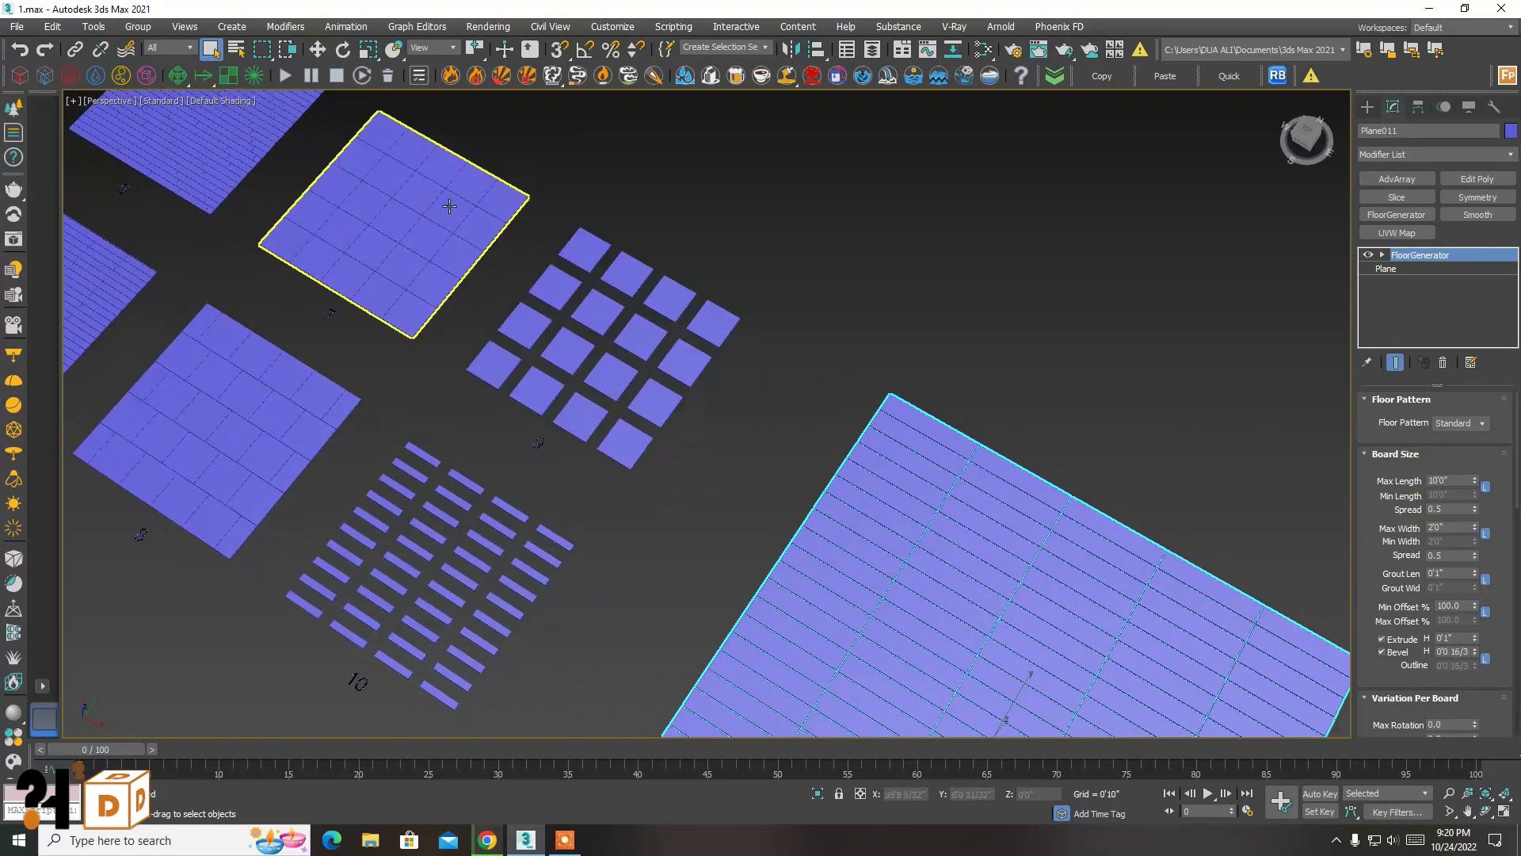
scroll(445, 222, "up", 5)
scroll(452, 285, "down", 4)
scroll(451, 285, "down", 1)
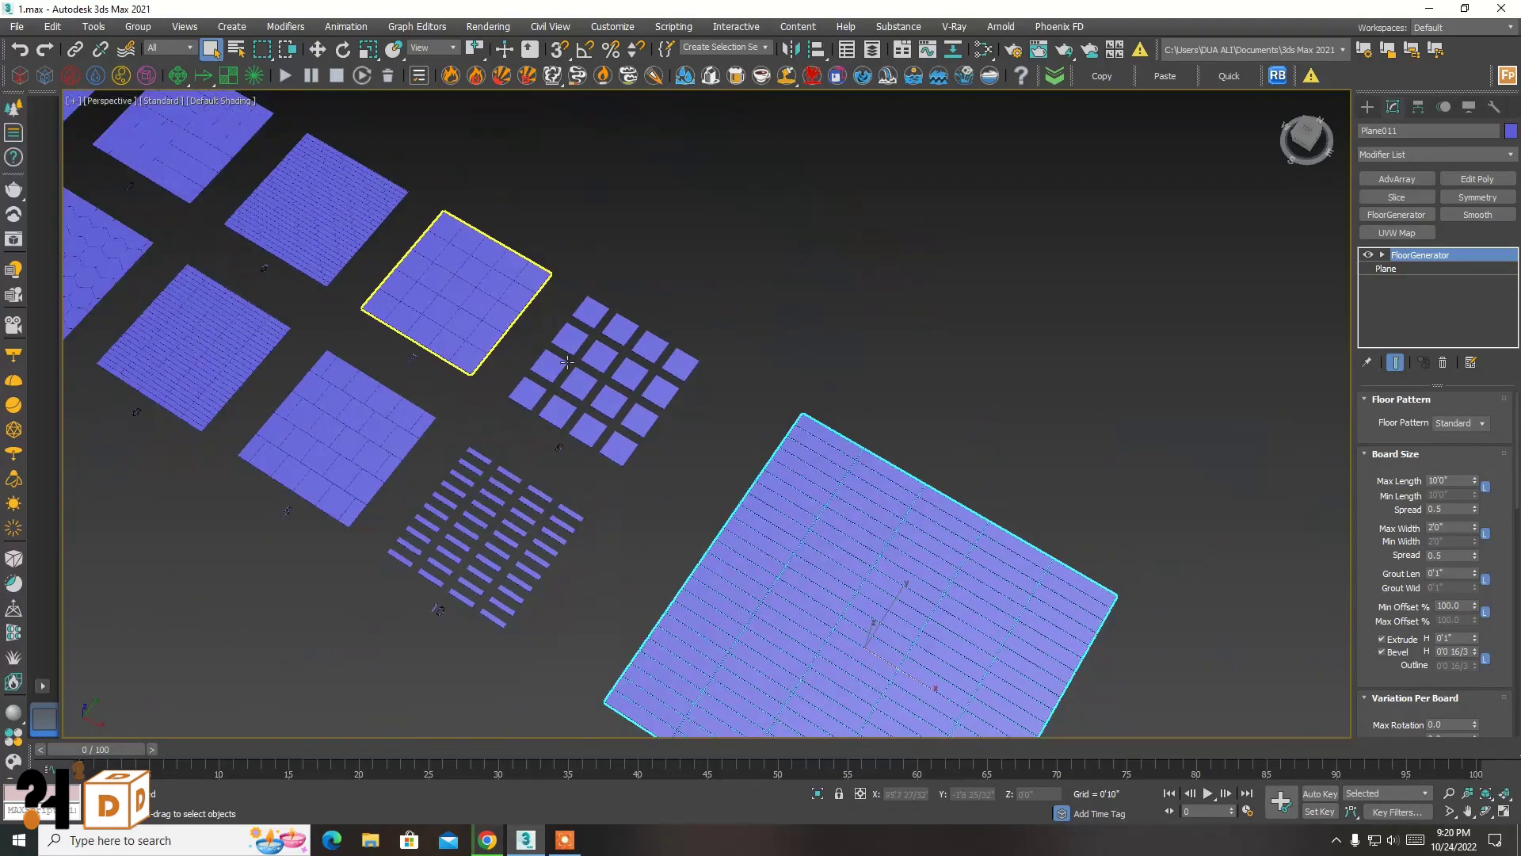
middle_click_drag(899, 532, 821, 393)
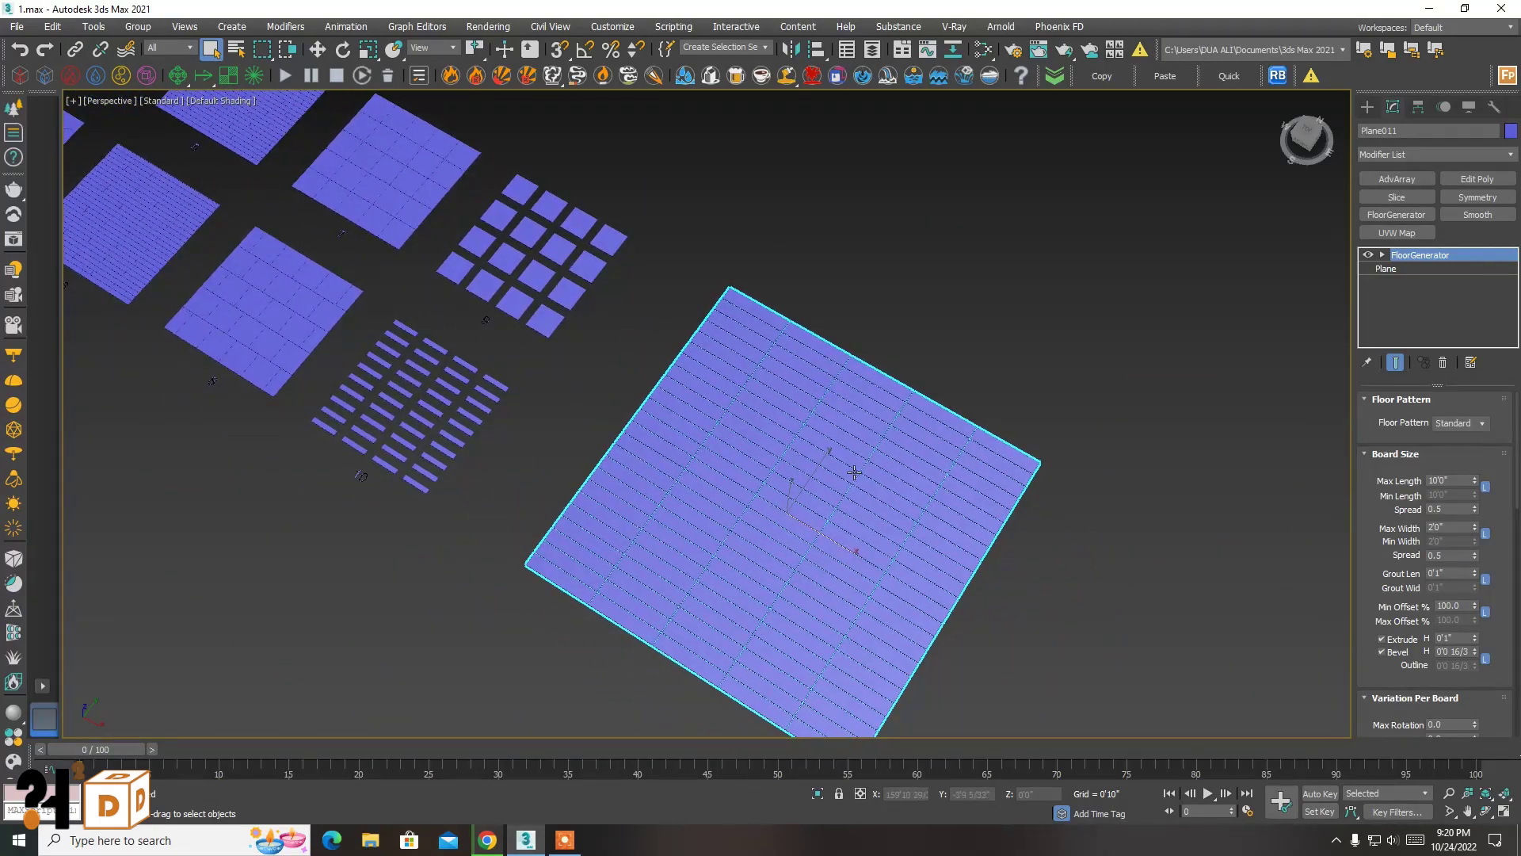
scroll(854, 486, "up", 2)
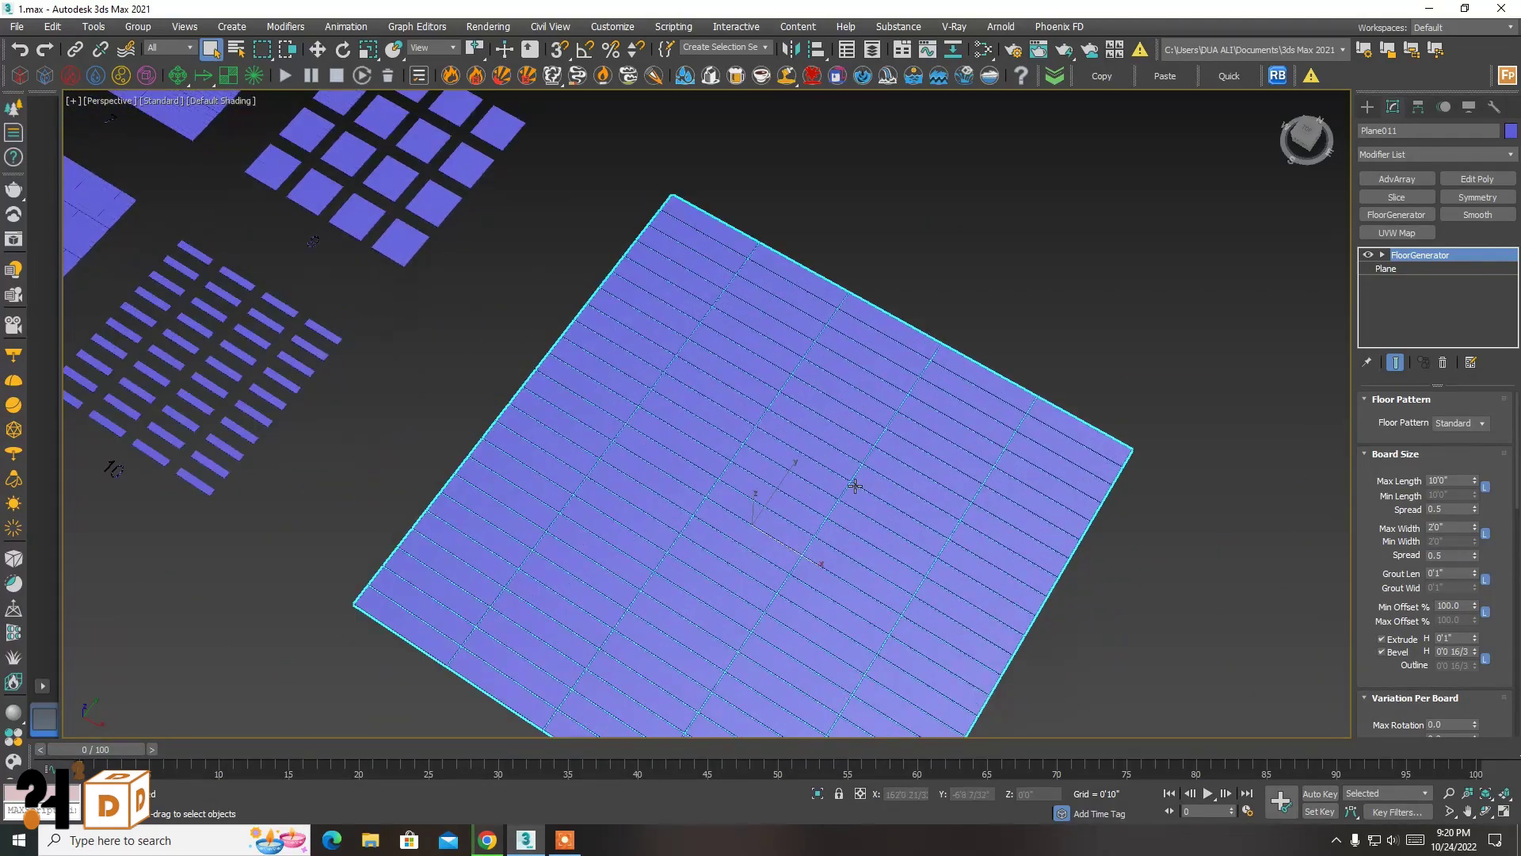
left_click(1458, 525)
- Set board Max Width to 10'0" for square tiles and reselect the large floor
type("10'")
key("Return")
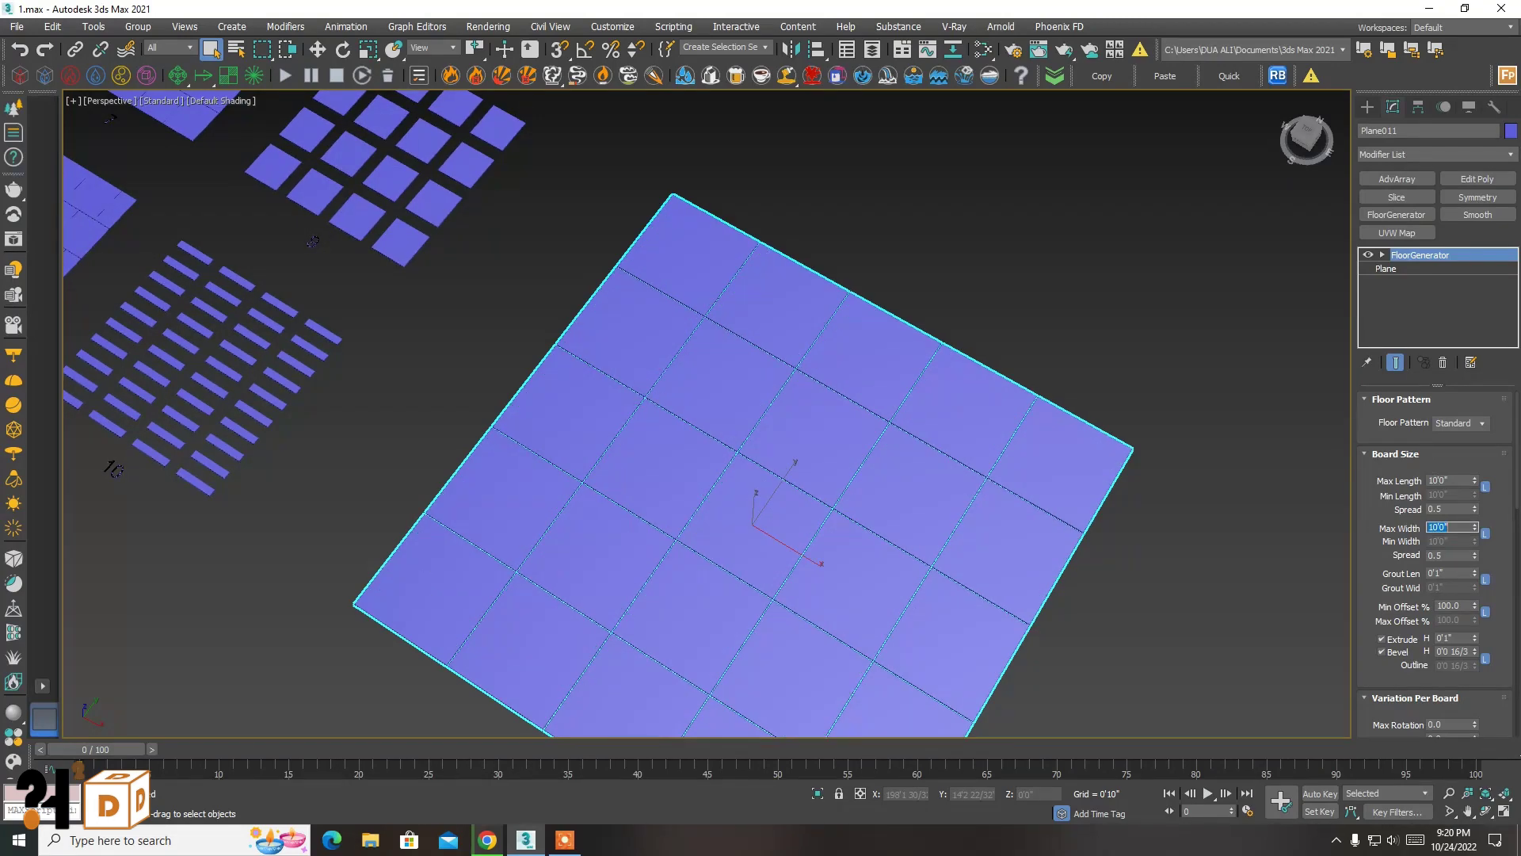
left_click(1223, 420)
scroll(767, 445, "down", 5)
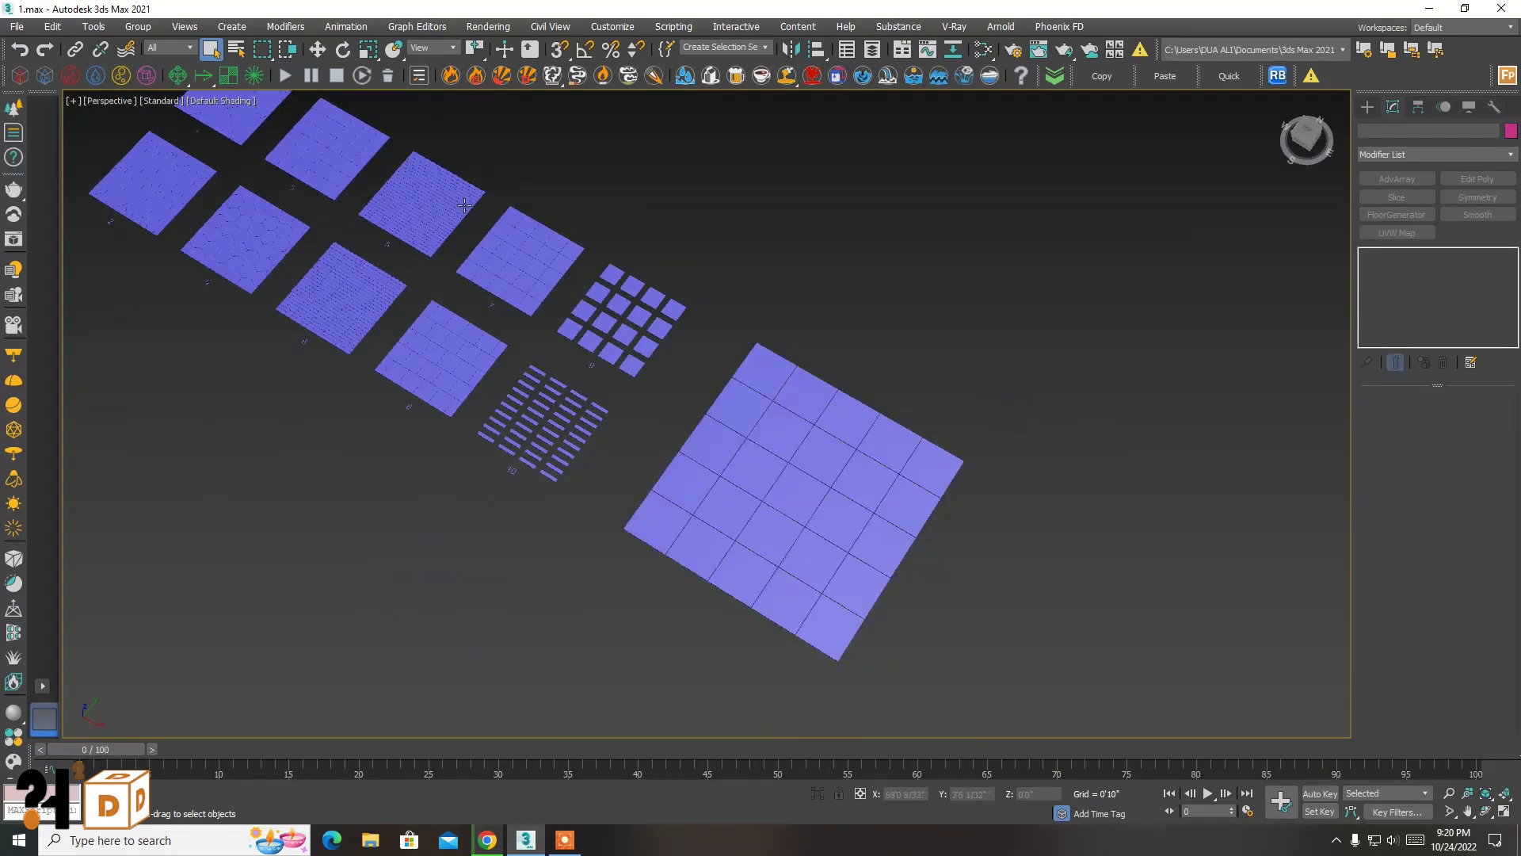
scroll(526, 245, "up", 6)
scroll(614, 262, "down", 2)
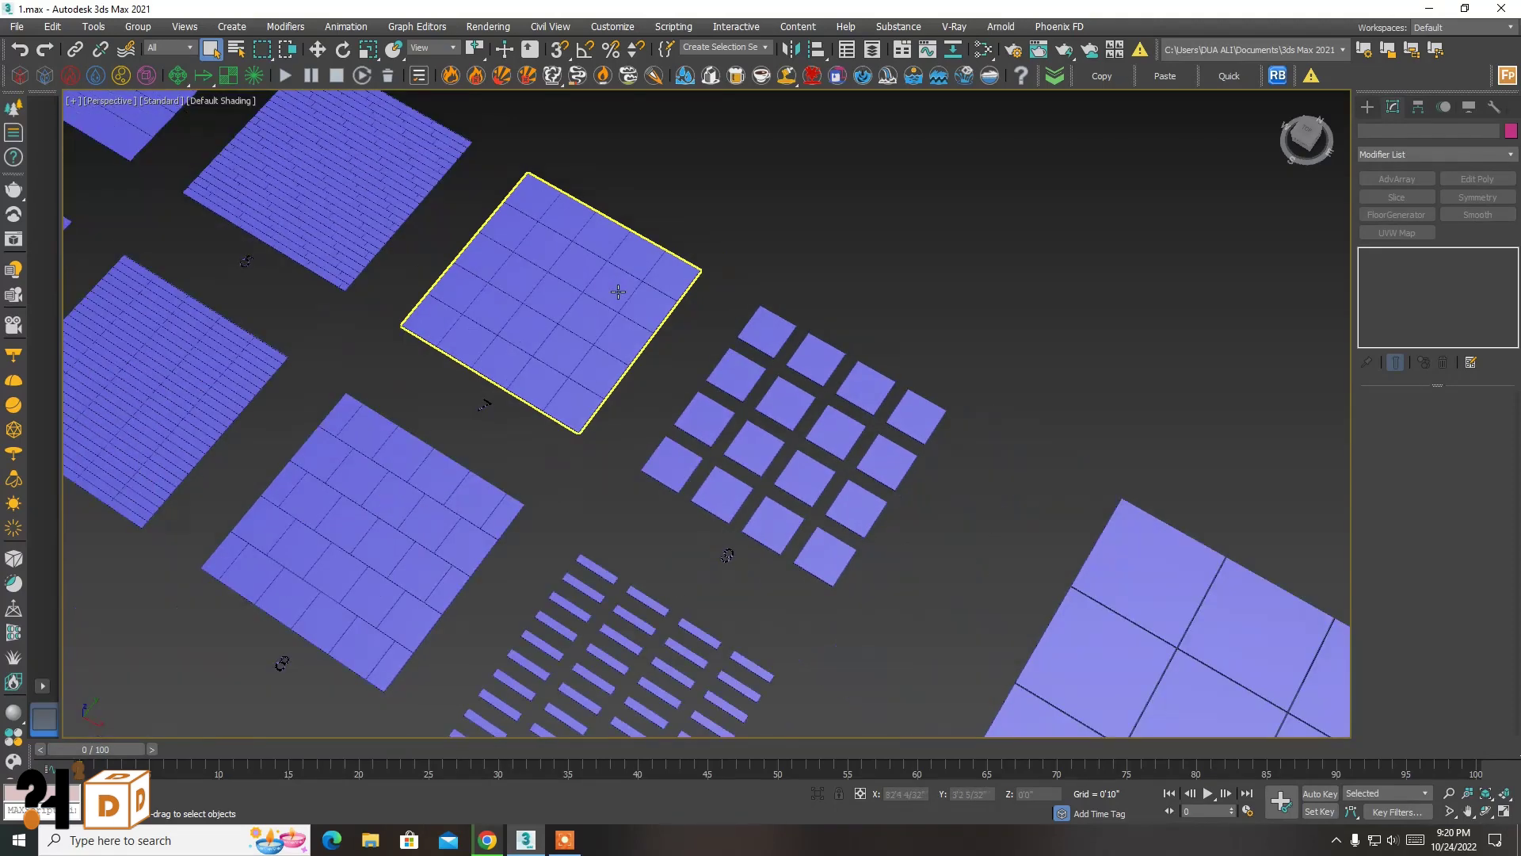
scroll(616, 293, "down", 2)
mouse_move(1052, 567)
middle_mouse_down()
mouse_move(1020, 382)
mouse_move(986, 352)
middle_mouse_up()
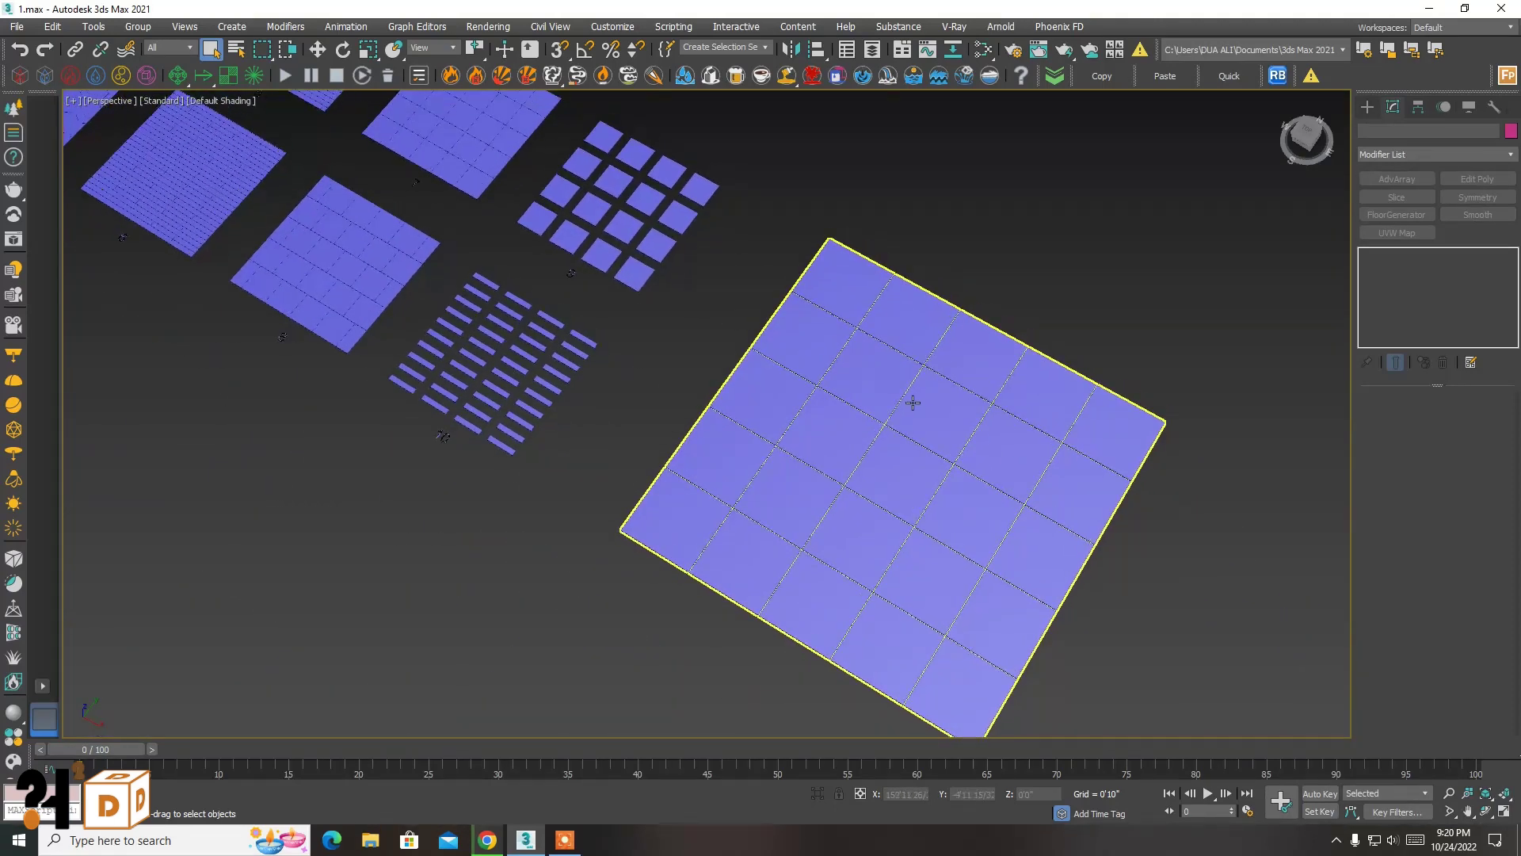
left_click(938, 407)
scroll(955, 432, "up", 2)
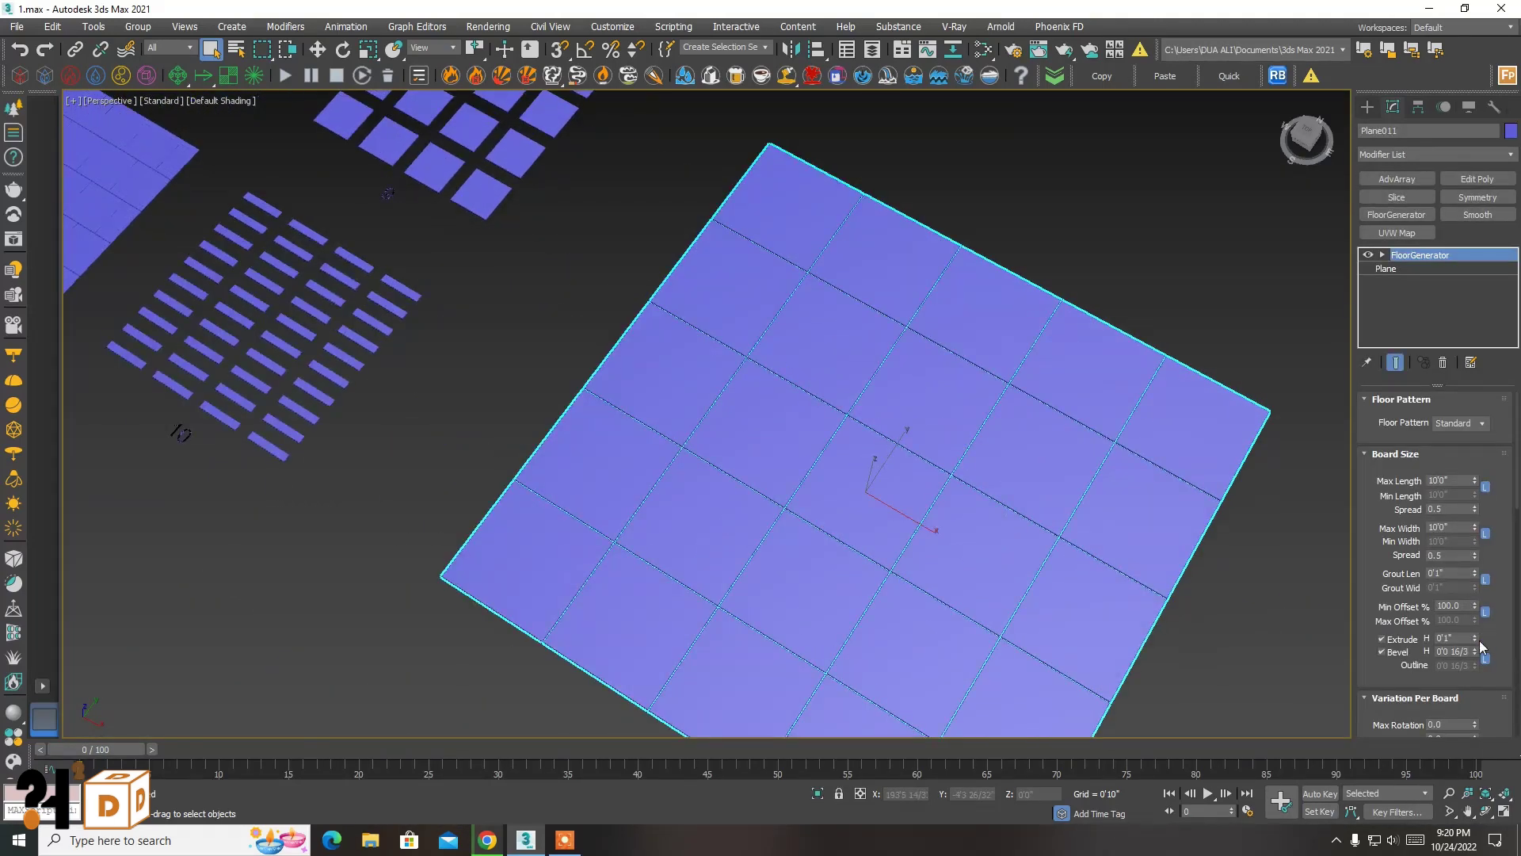
- Change Min Offset to 20%, then 50% for a half-staggered tile layout
double_click(1465, 606)
type("20")
scroll(991, 559, "down", 2)
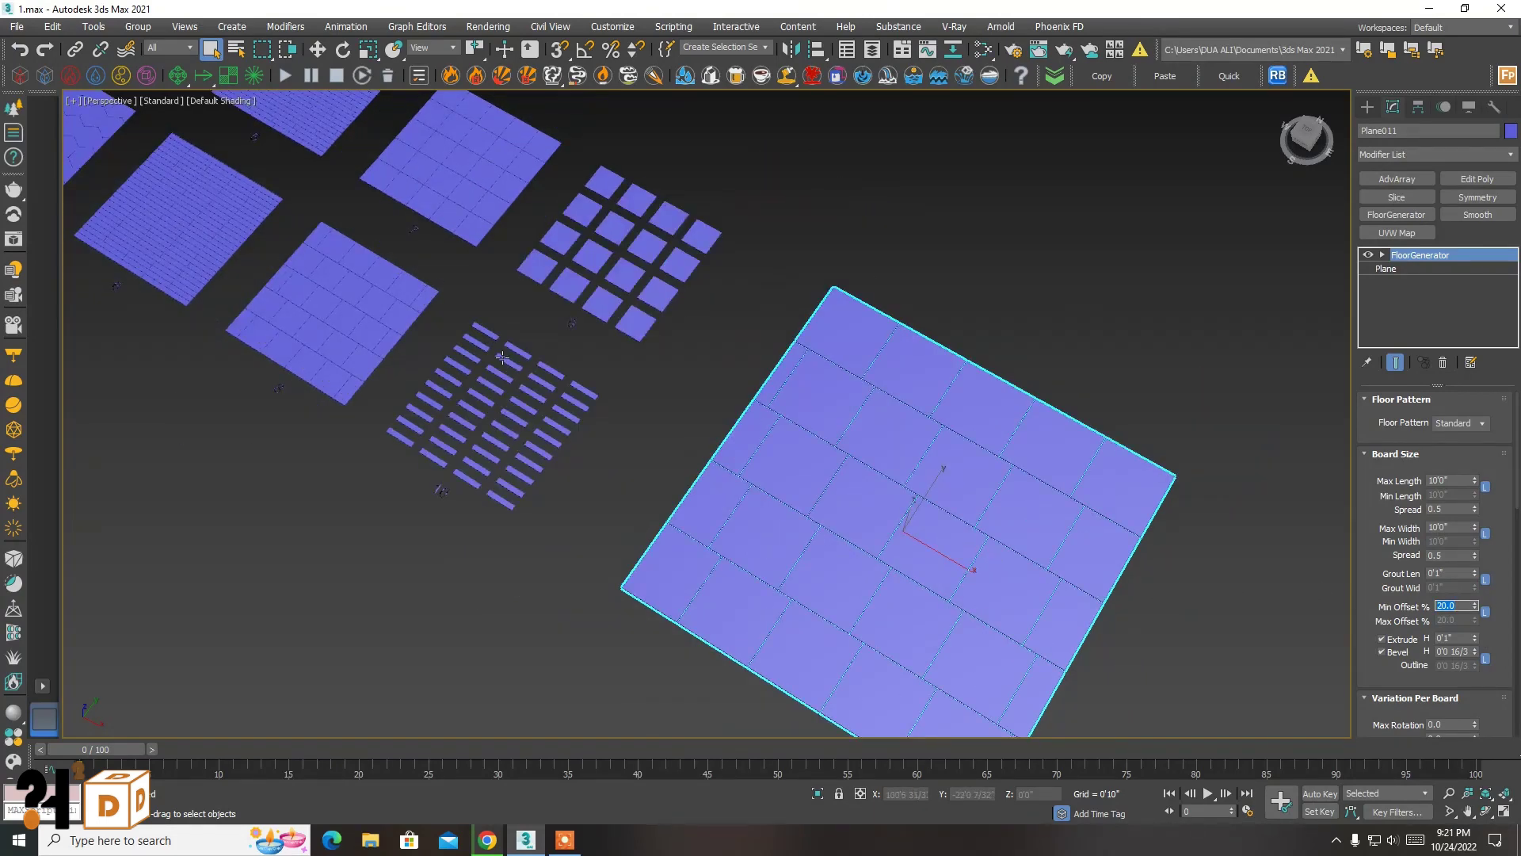
scroll(412, 317, "up", 2)
scroll(341, 341, "up", 2)
scroll(328, 345, "up", 3)
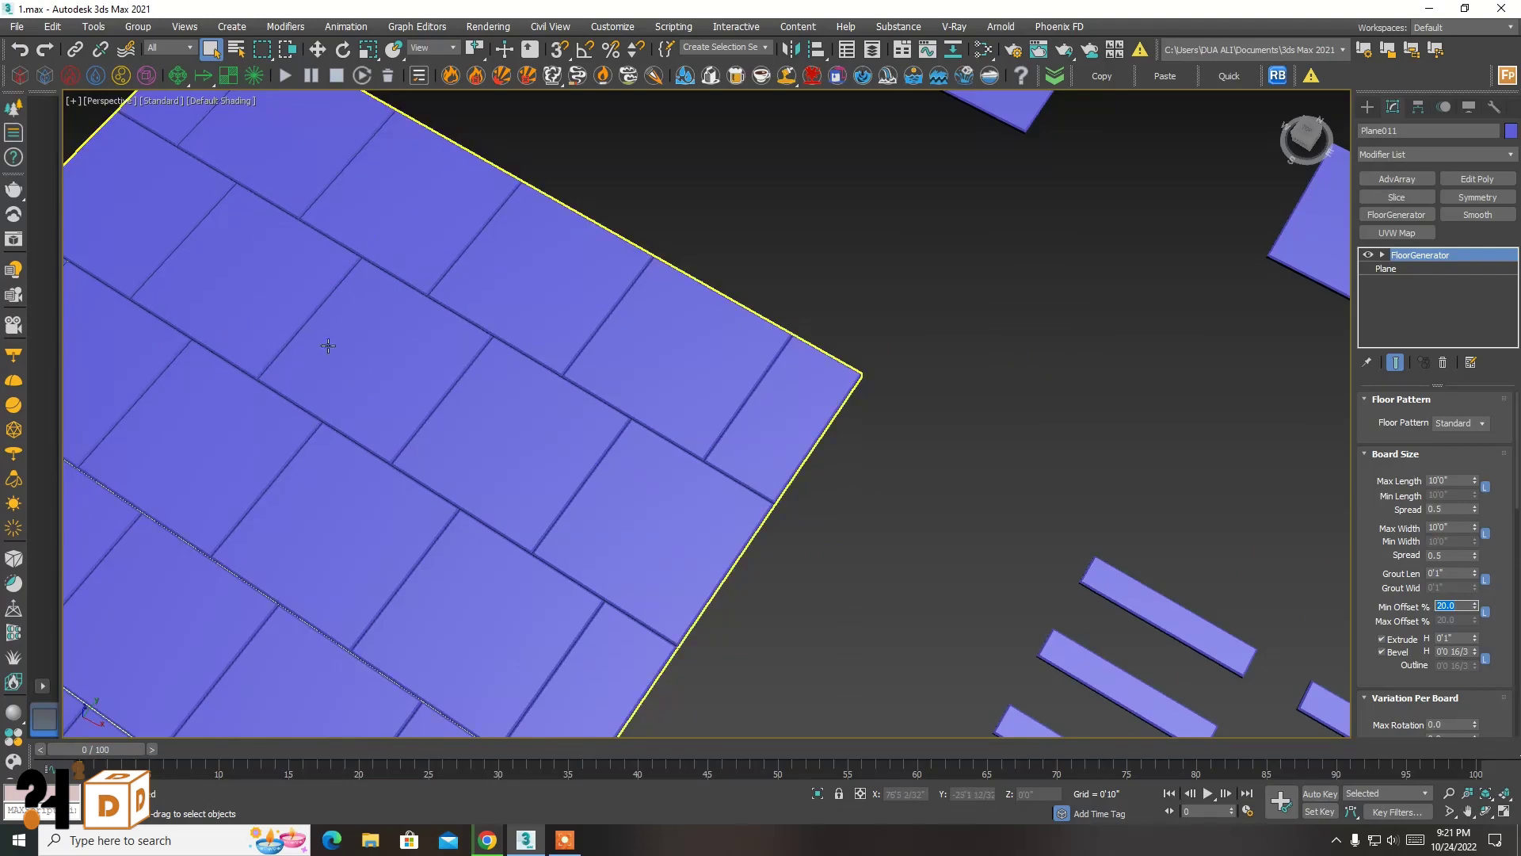
scroll(328, 345, "down", 3)
scroll(1125, 485, "down", 1)
scroll(808, 312, "up", 2)
scroll(782, 280, "up", 1)
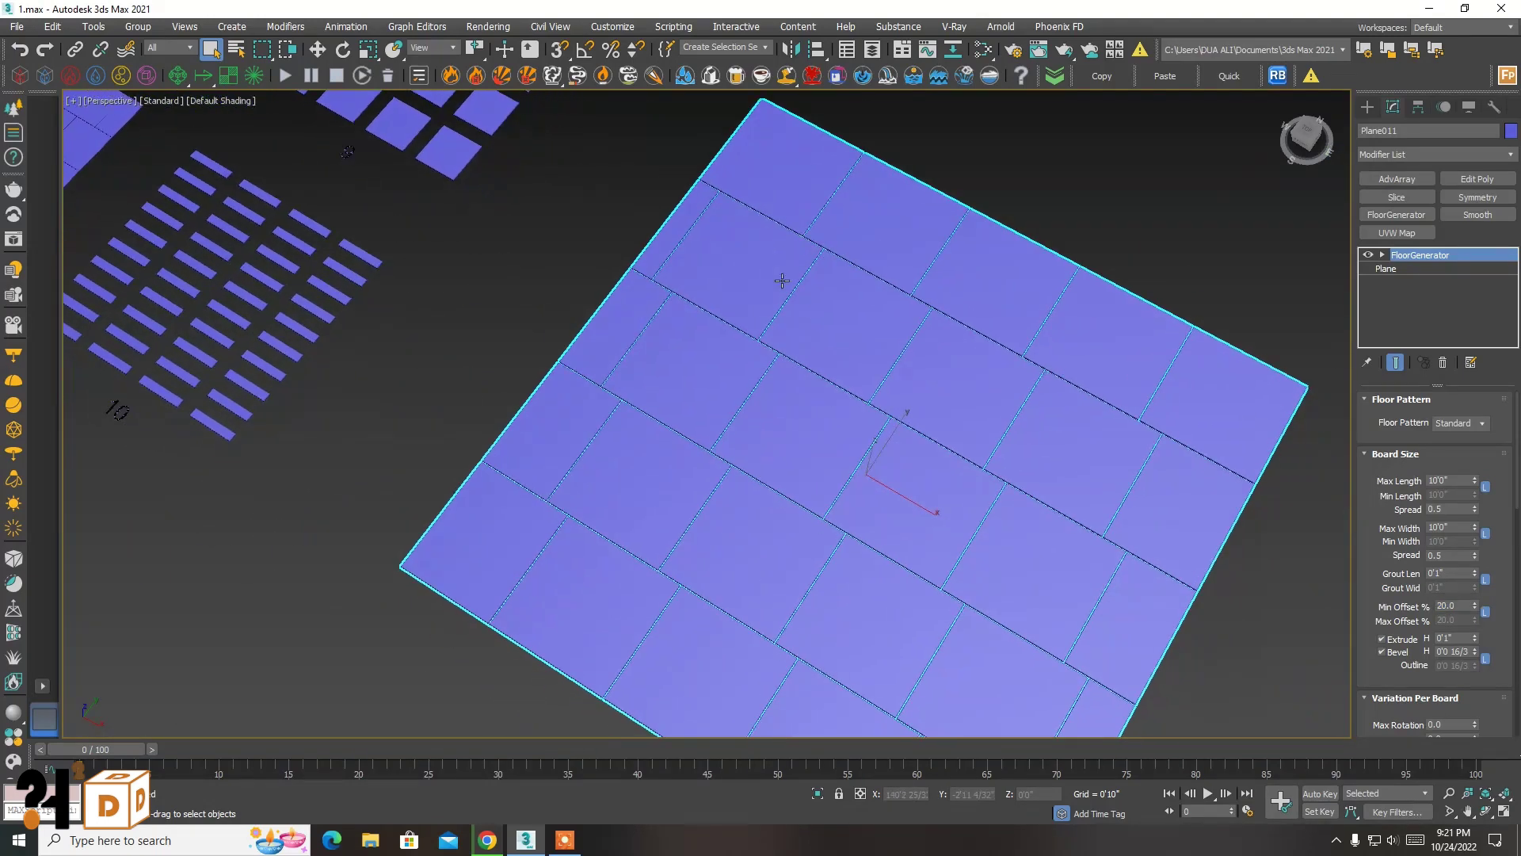
scroll(1036, 473, "up", 1)
scroll(1320, 627, "down", 1)
left_click_drag(1461, 610, 1309, 606)
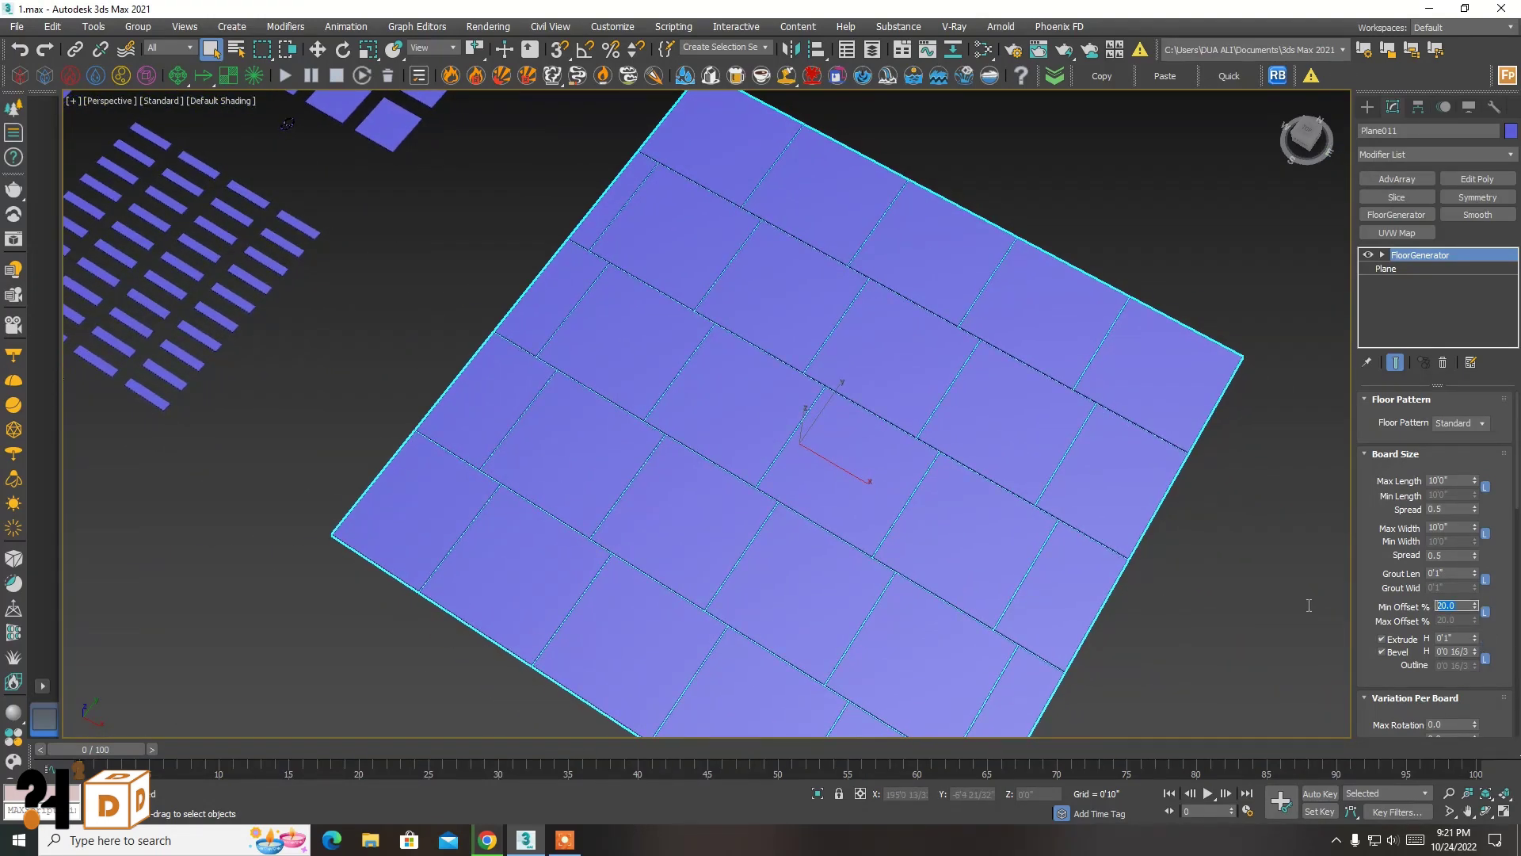
type("50")
left_click(1296, 617)
scroll(679, 434, "down", 3)
scroll(669, 491, "down", 2)
scroll(673, 418, "down", 1)
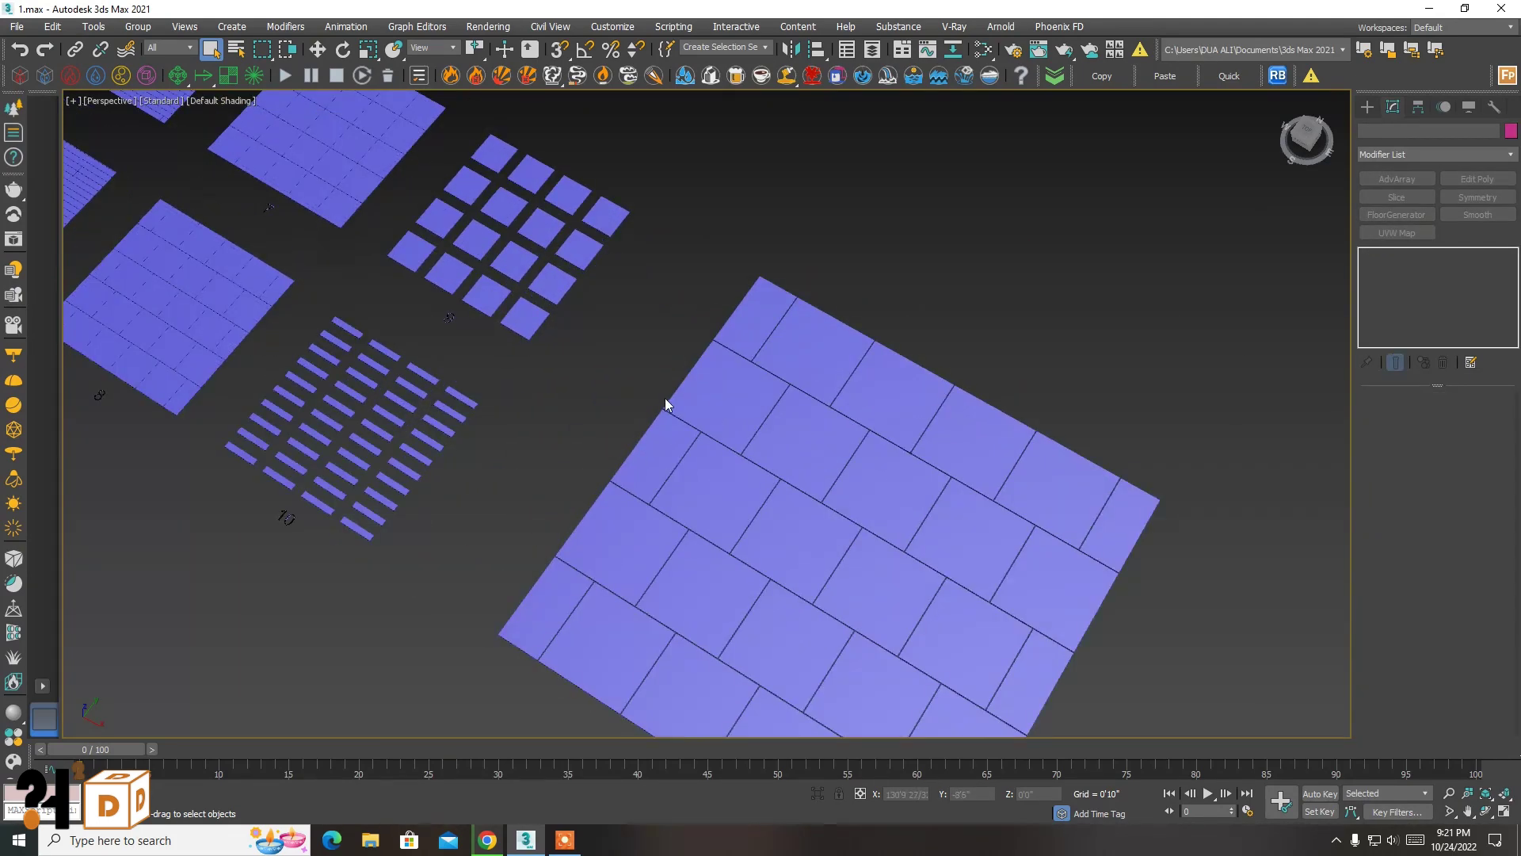
scroll(664, 397, "up", 3)
- Reset Min Offset to 0 and widen the grout gaps between the tiles
left_click(880, 526)
middle_click_drag(881, 526, 893, 451)
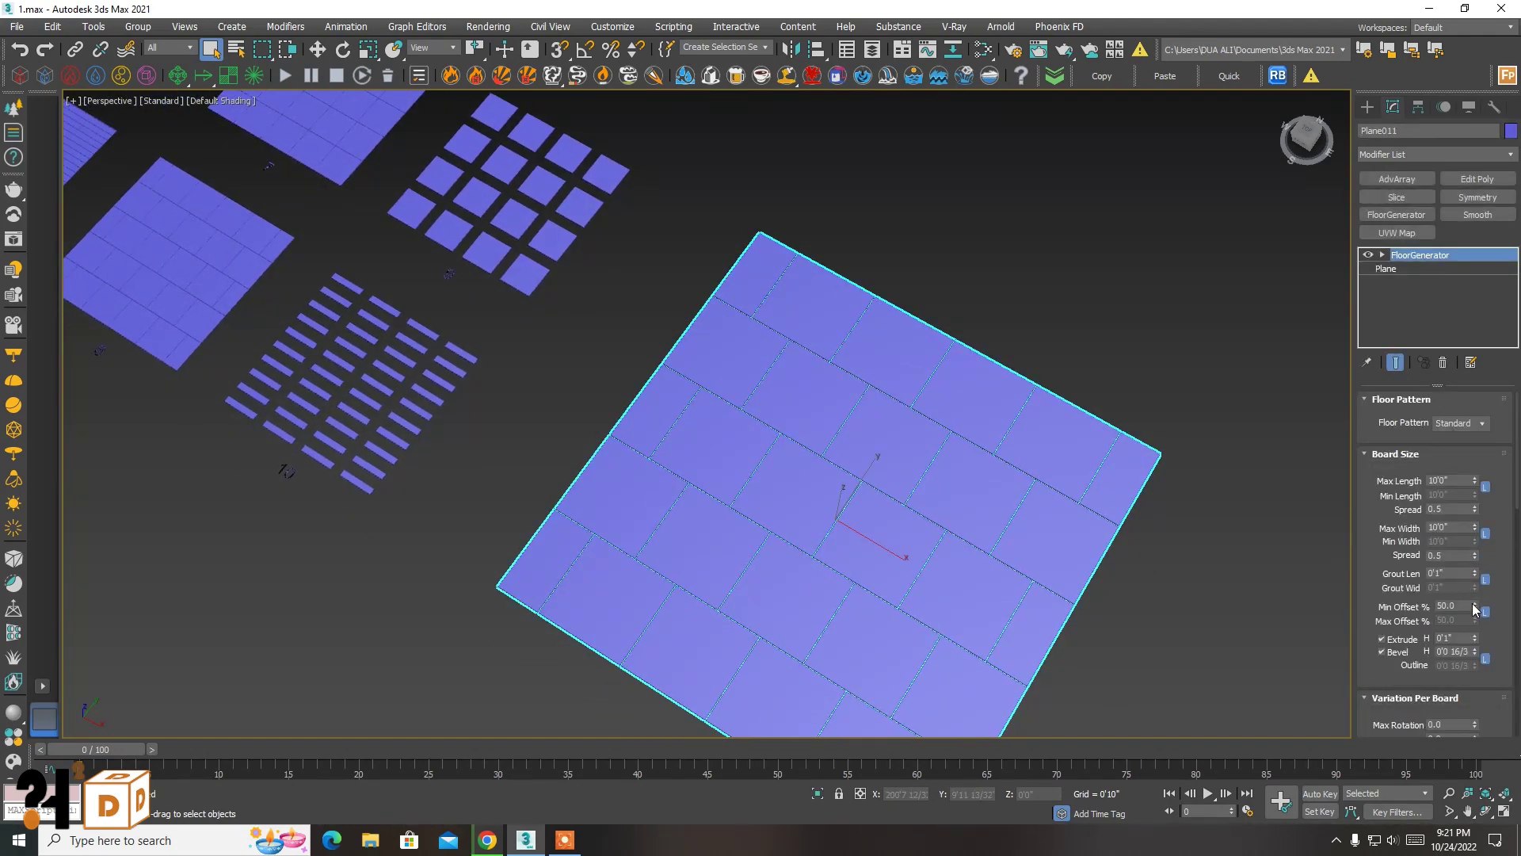
right_click(1474, 608)
mouse_move(1474, 529)
left_mouse_down()
mouse_move(1476, 559)
mouse_move(1503, 586)
mouse_move(256, 295)
left_mouse_up()
right_click(1475, 569)
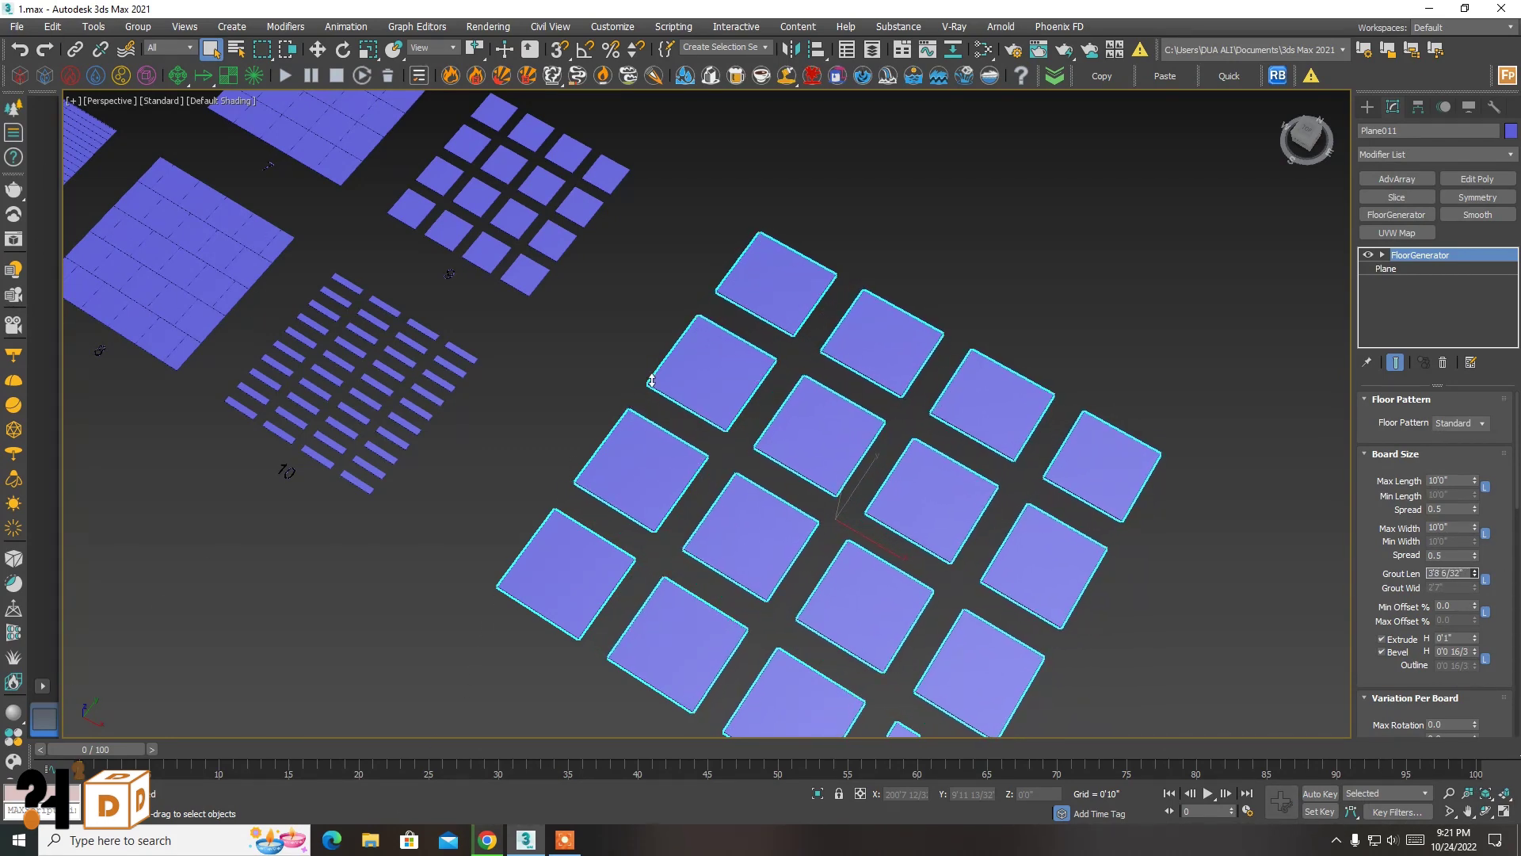
mouse_move(256, 296)
left_mouse_down()
mouse_move(615, 628)
mouse_move(604, 47)
left_mouse_up()
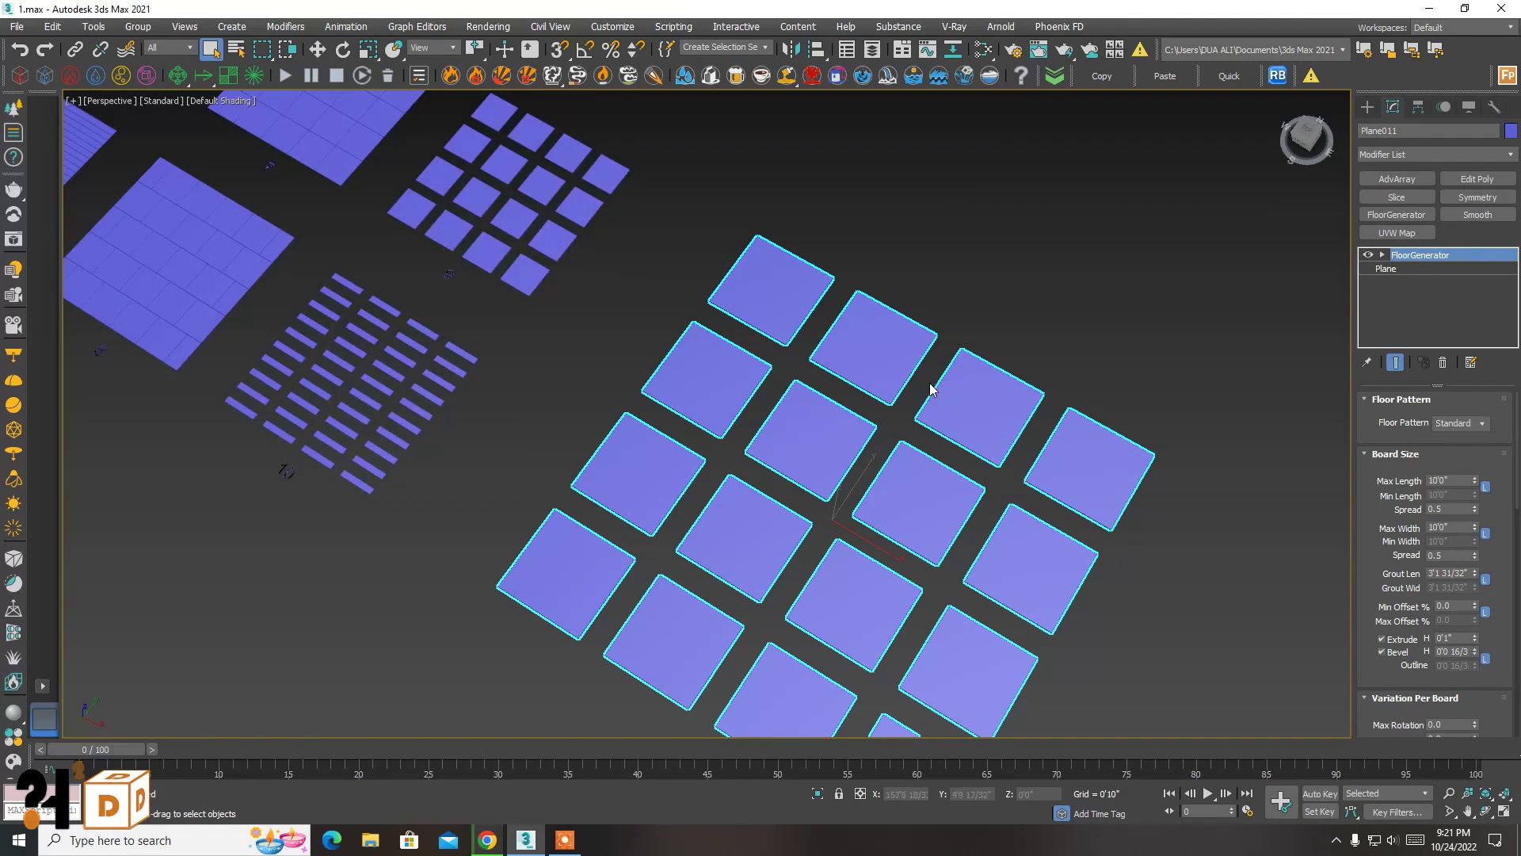
- Set Max Width to 2'0" to make aligned narrow strips, then reselect the strip floor
scroll(417, 296, "up", 2)
scroll(416, 296, "up", 3)
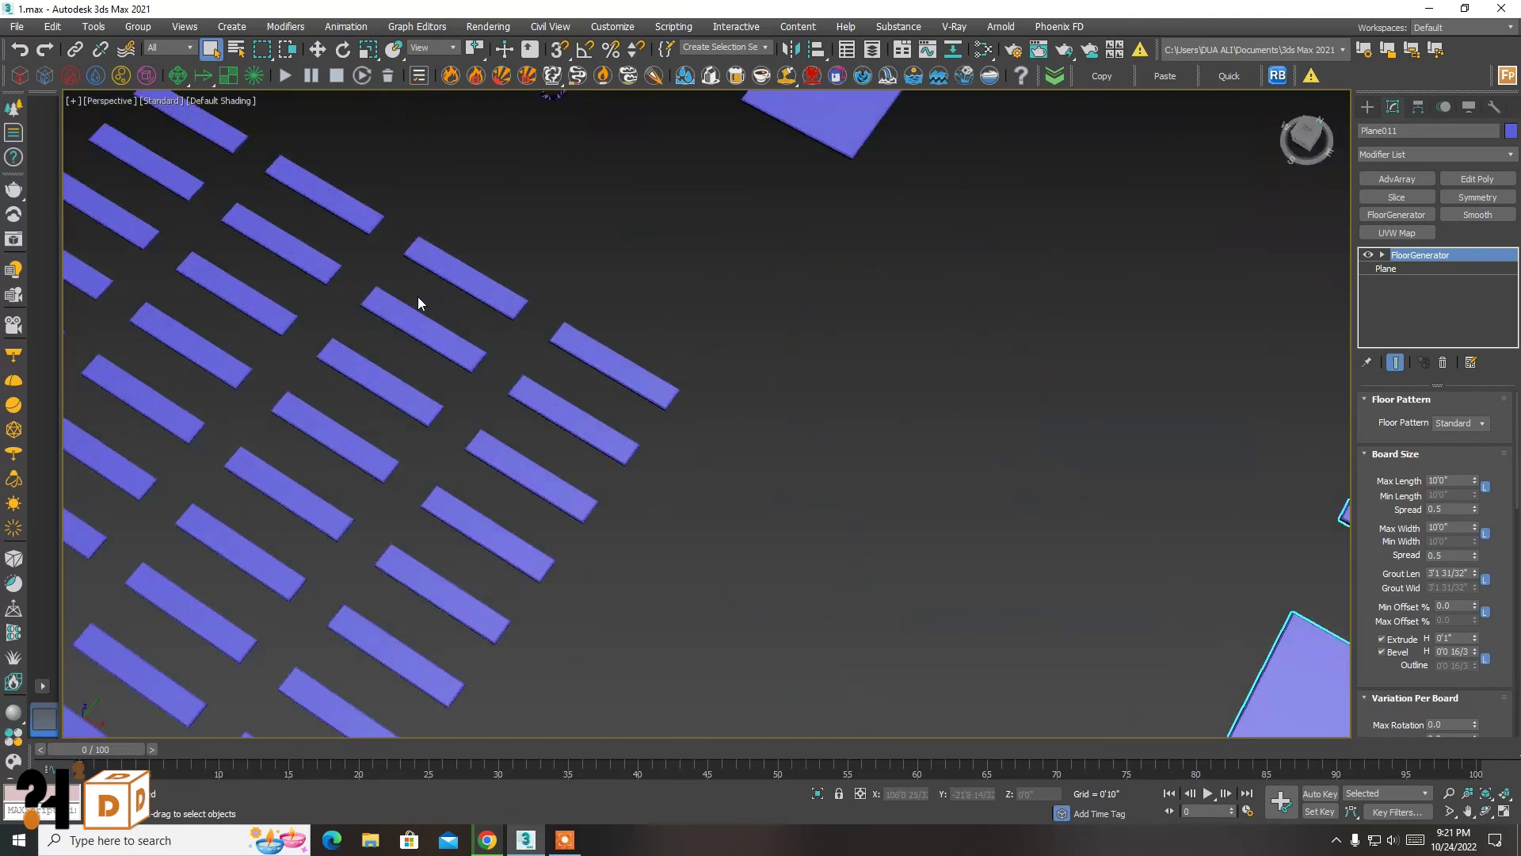
scroll(417, 296, "down", 5)
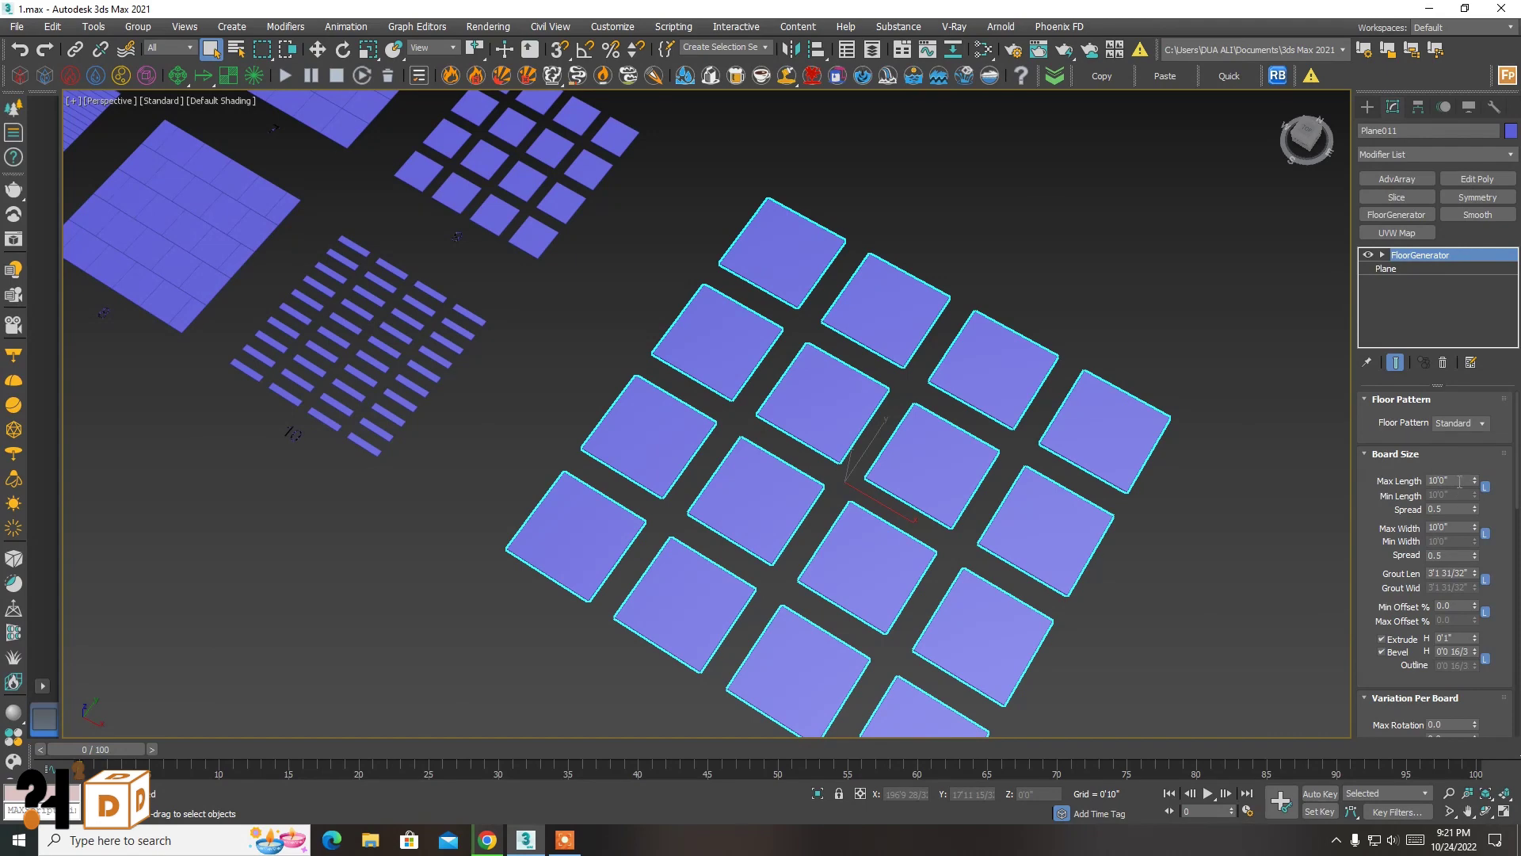
type("2")
key("Return")
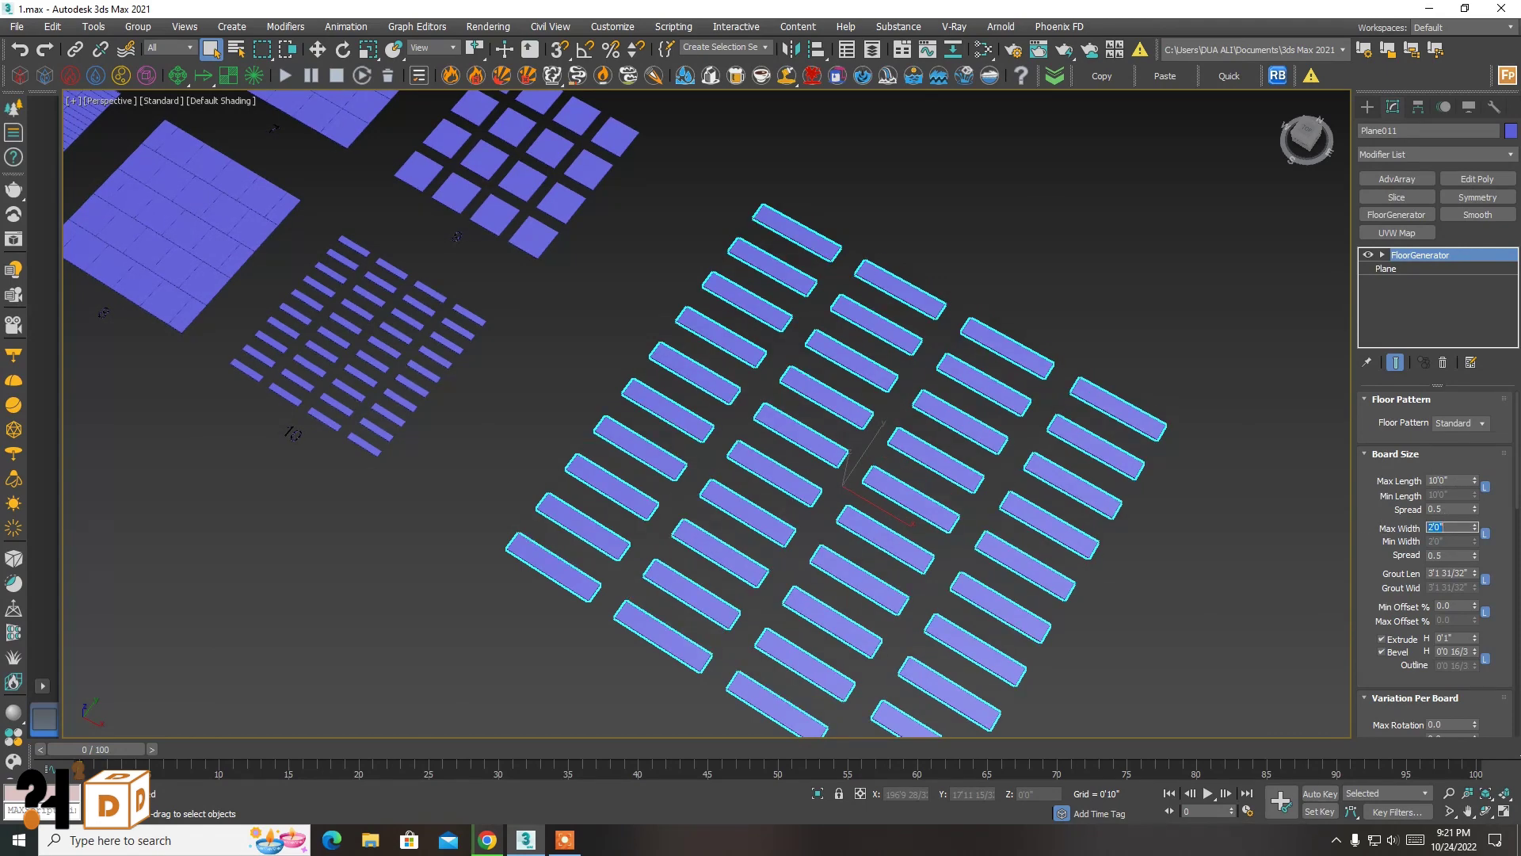
left_click(1022, 348)
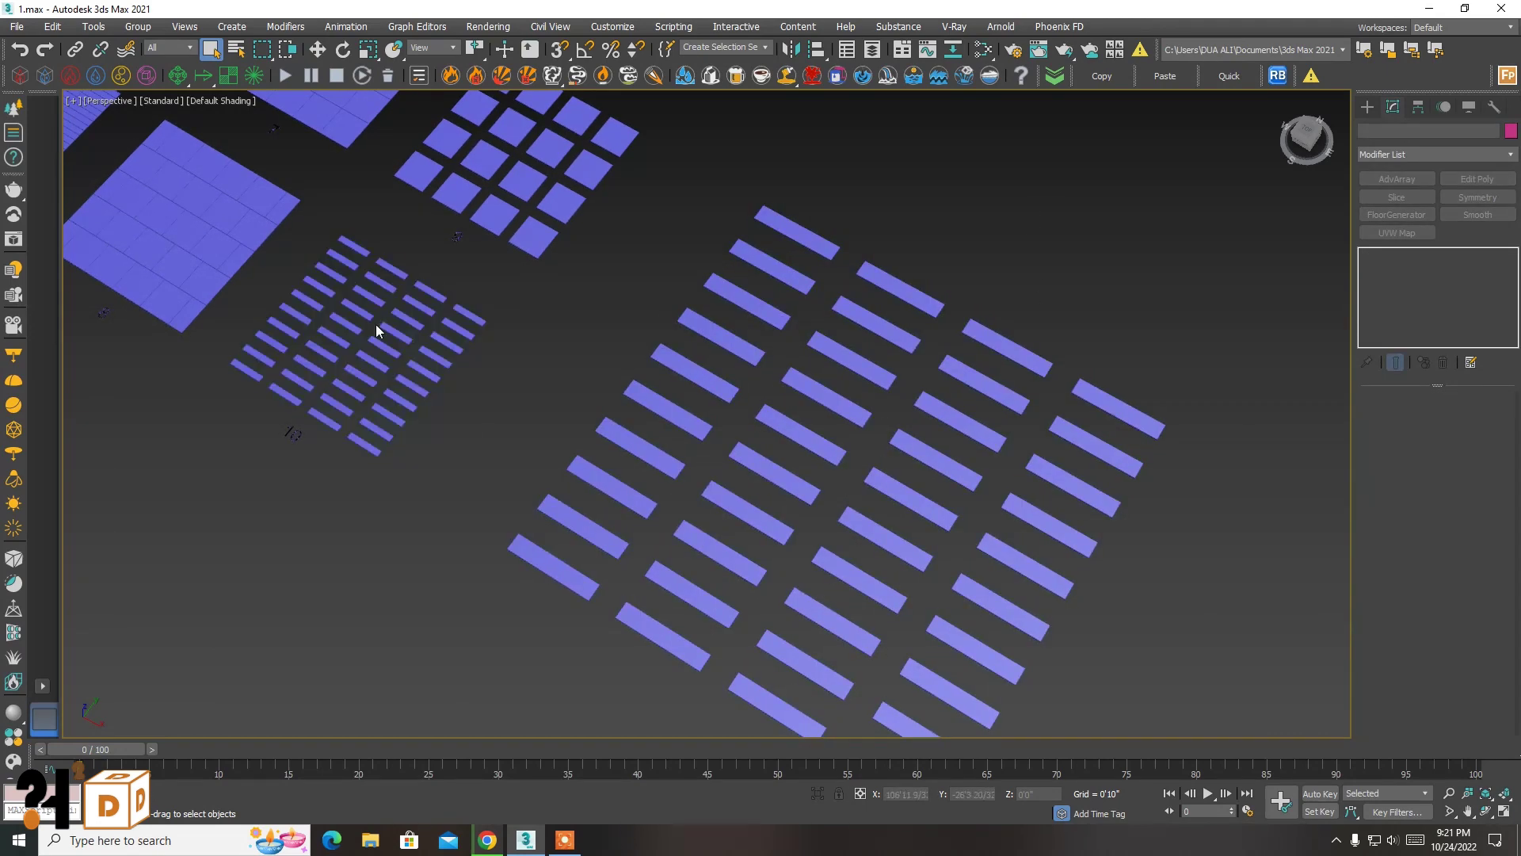
scroll(988, 316, "down", 3)
mouse_move(988, 311)
middle_mouse_down()
mouse_move(1000, 394)
mouse_move(948, 374)
middle_mouse_up()
scroll(914, 368, "down", 2)
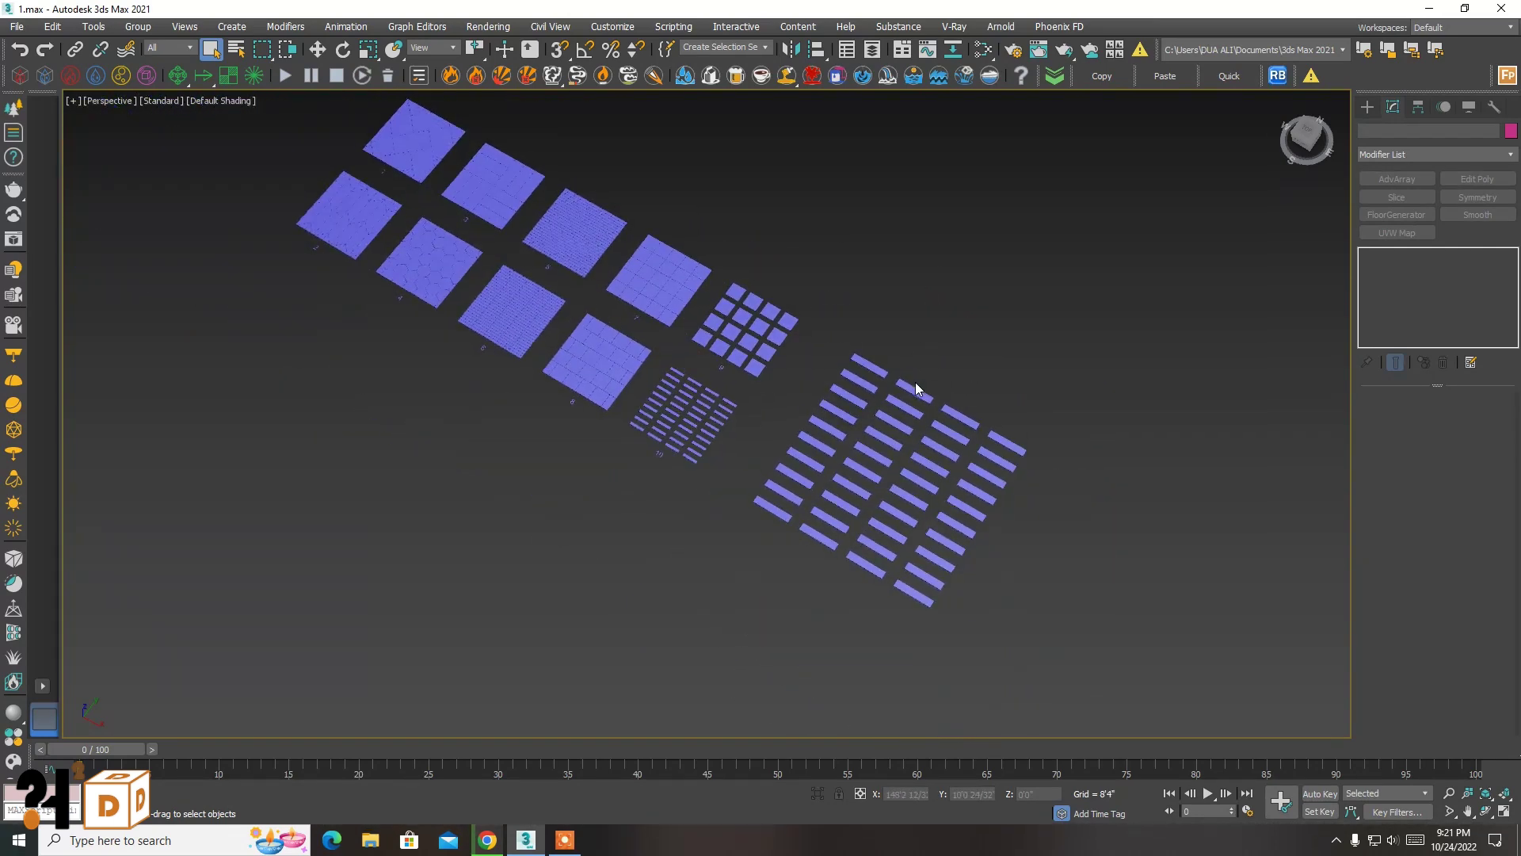
scroll(915, 382, "up", 2)
left_click(900, 405)
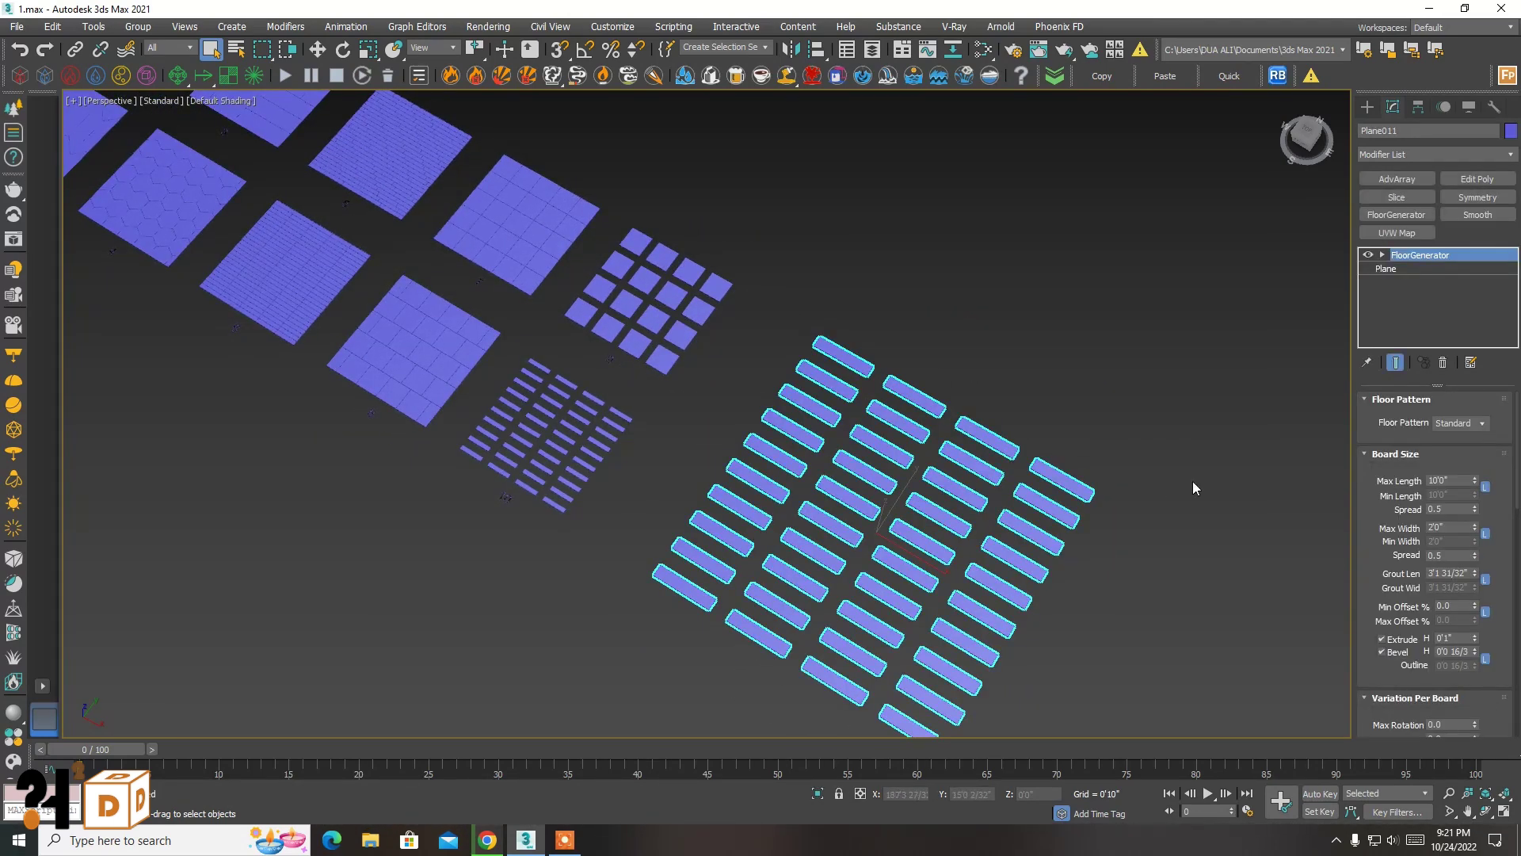
- Fit all floor planes into a maximized Top view
left_click(1170, 458)
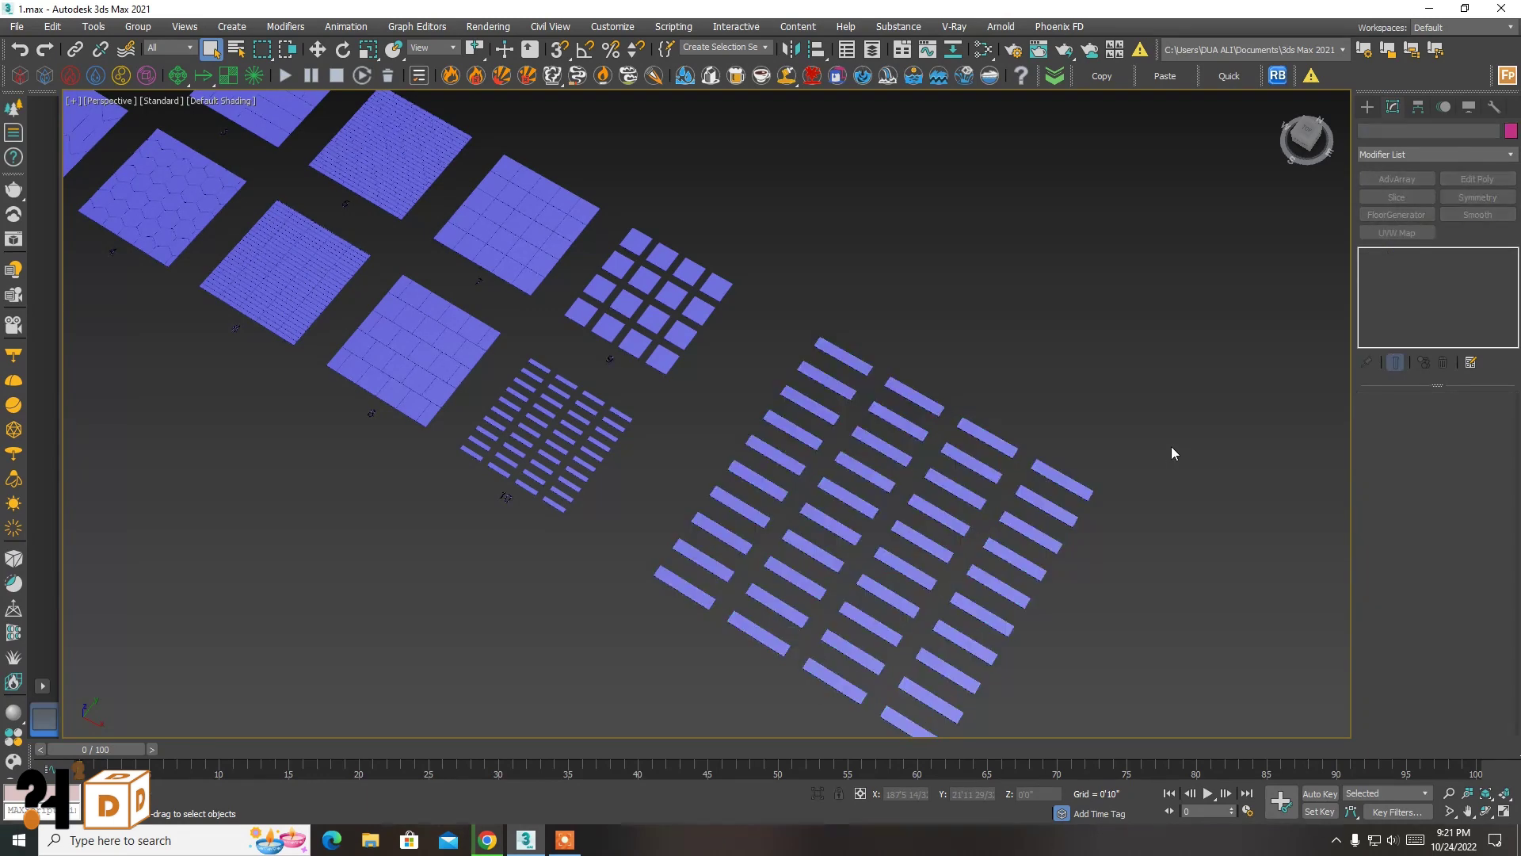
scroll(1157, 476, "down", 2)
left_click(1507, 812)
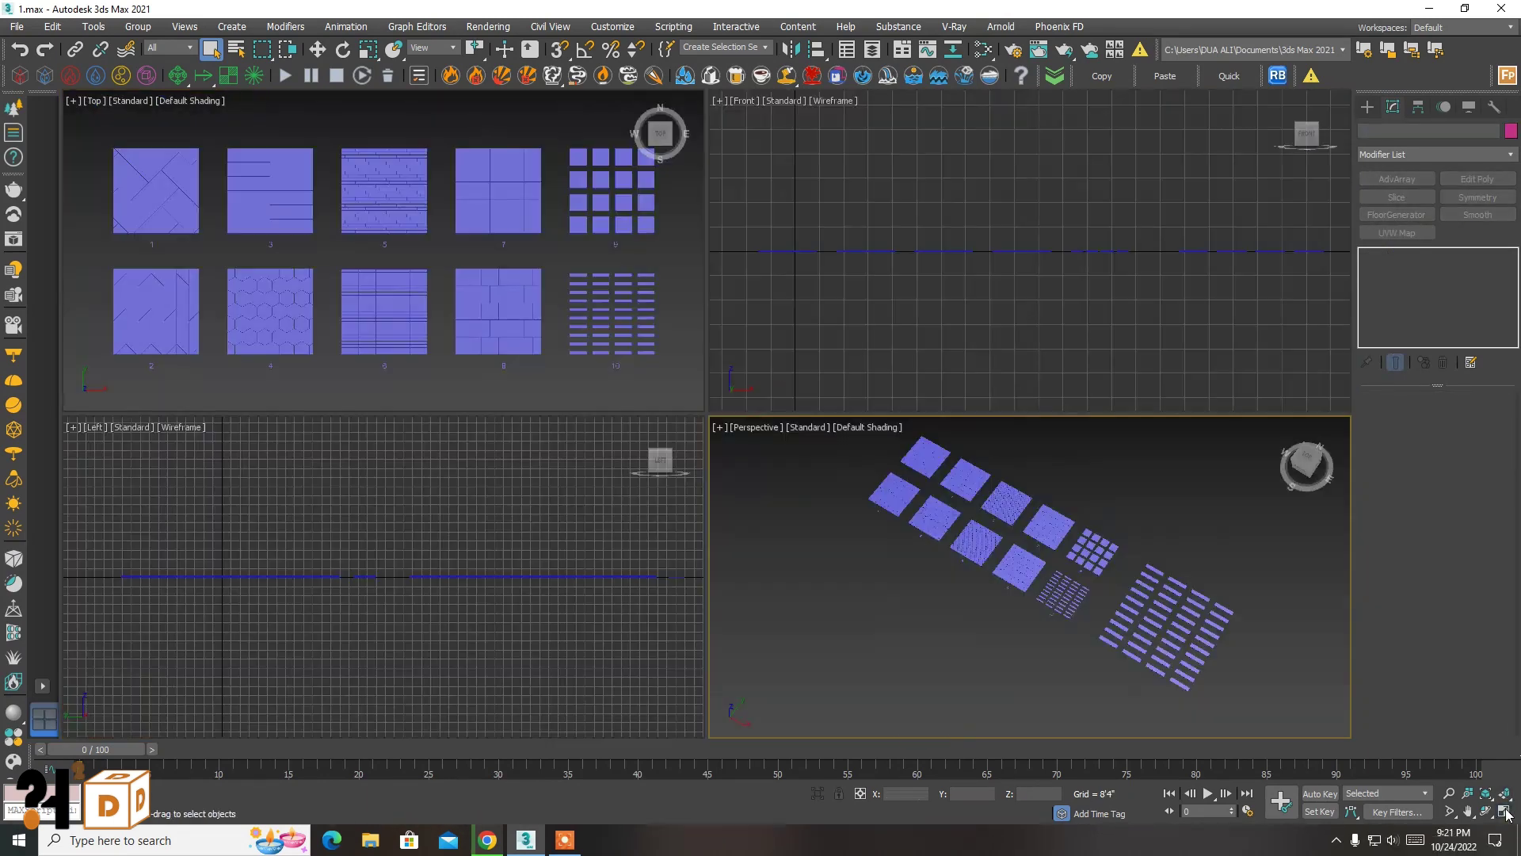
left_click(682, 399)
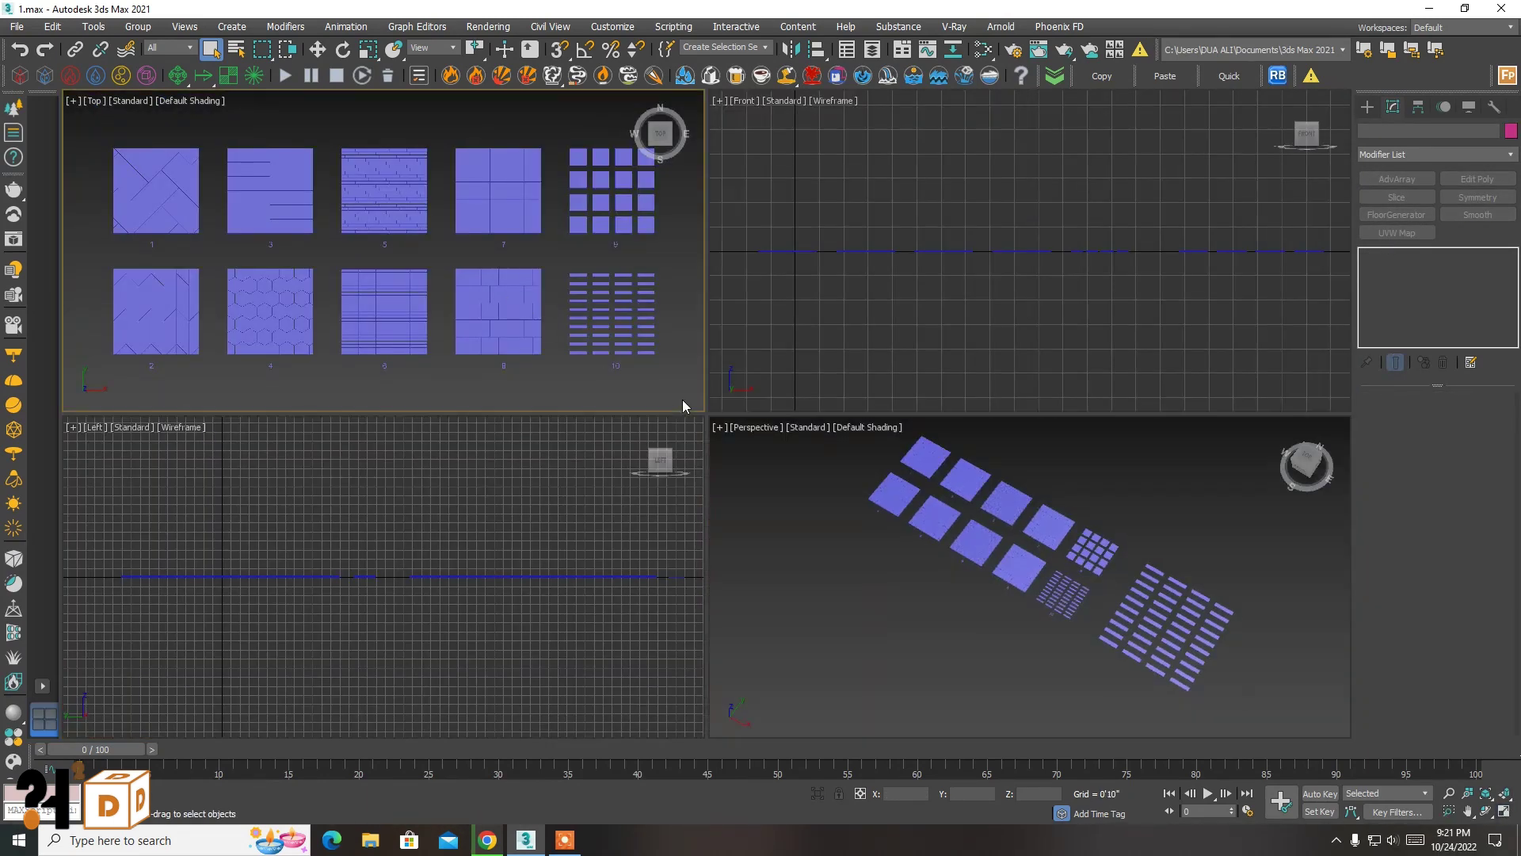
left_click(1503, 793)
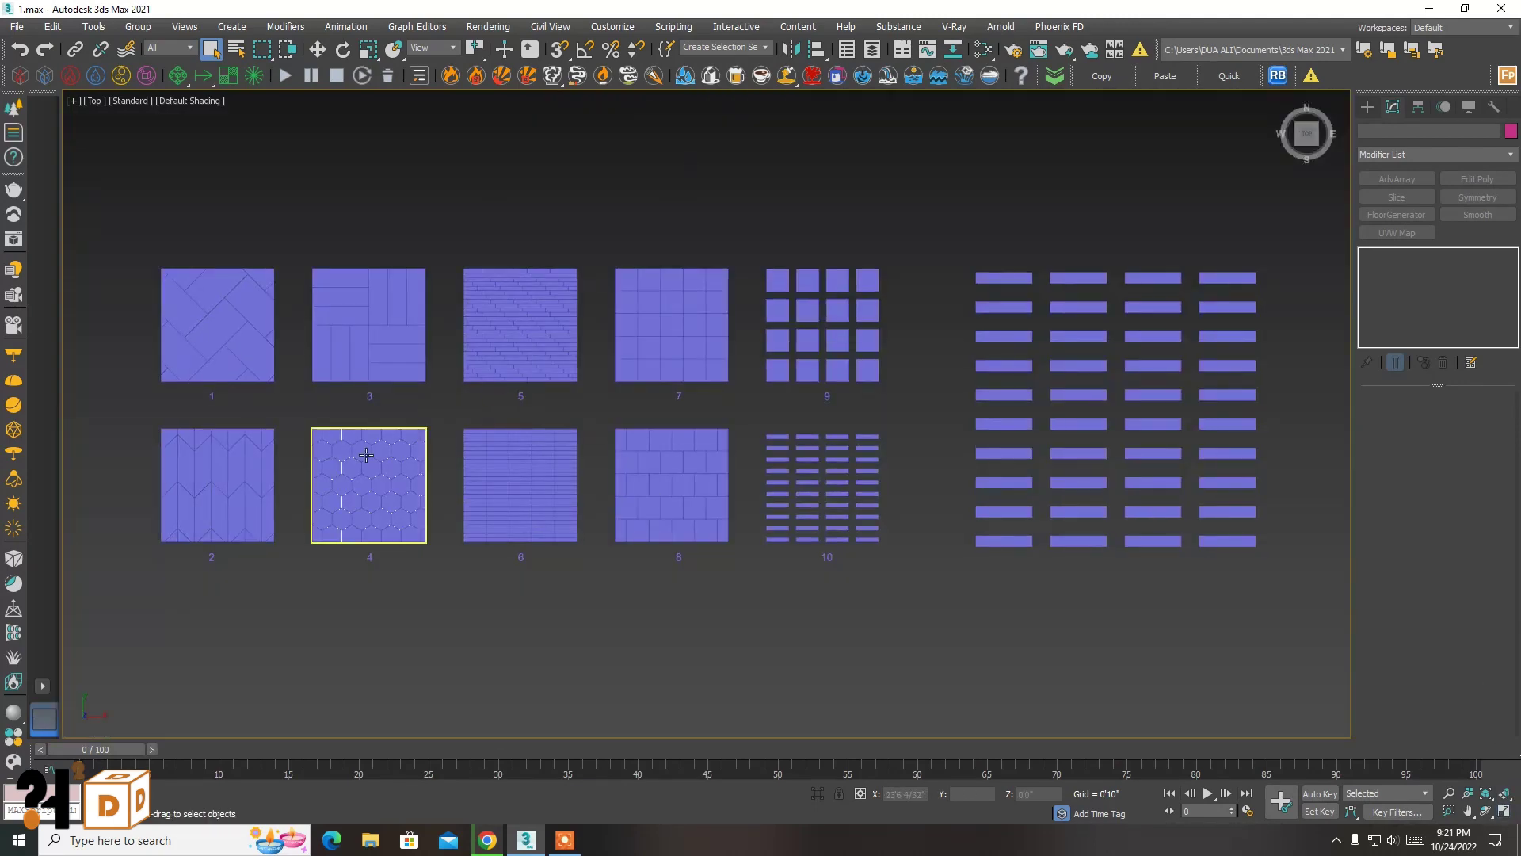
scroll(366, 454, "up", 3)
middle_click_drag(384, 431, 536, 430)
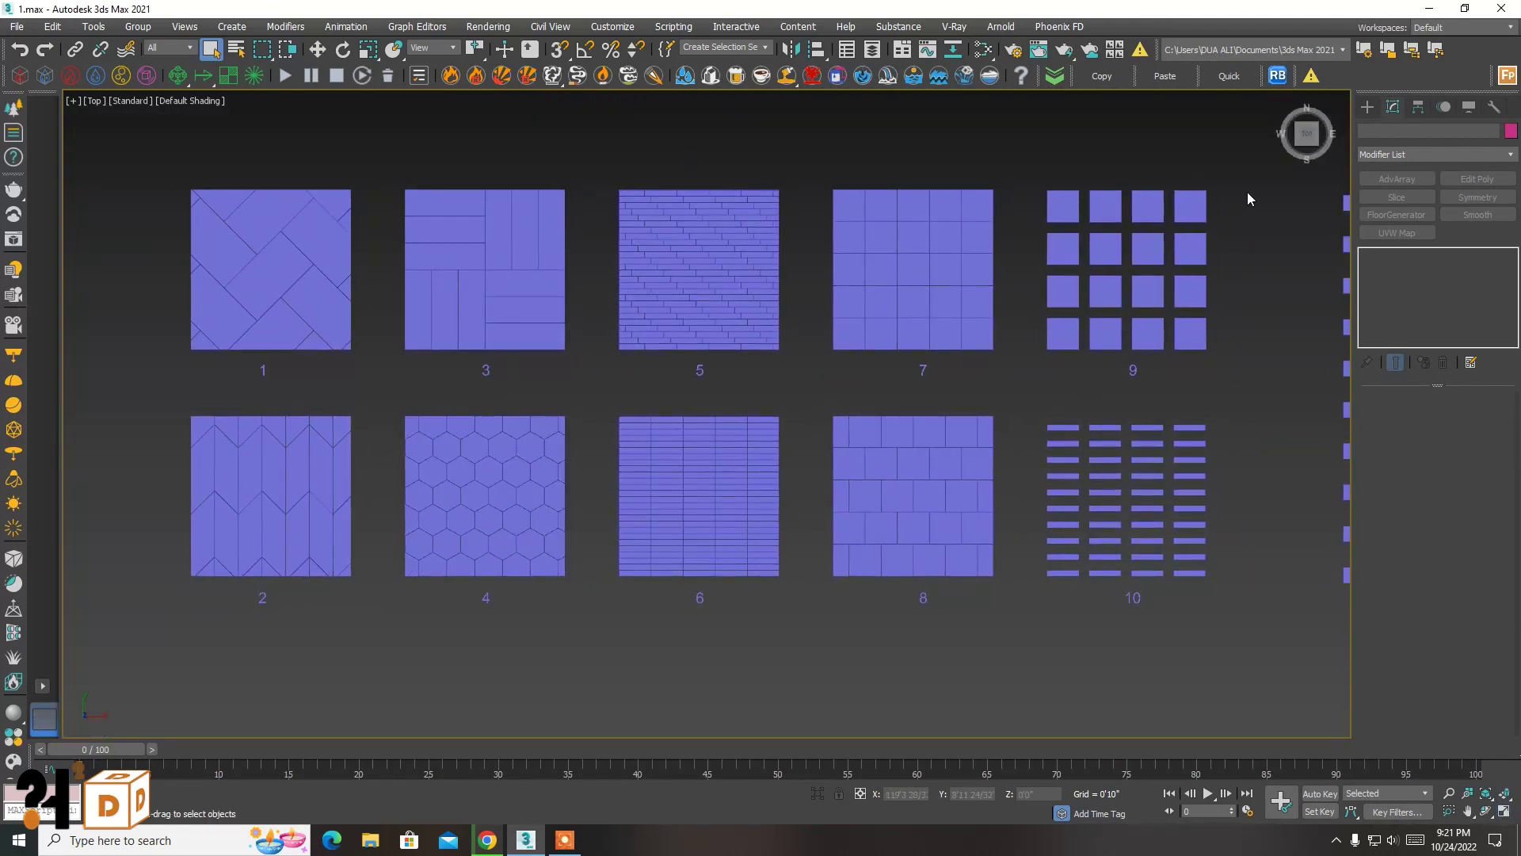
- Pan across floors 5–10 and the strip floor, then select the bar-grid floor
key("z")
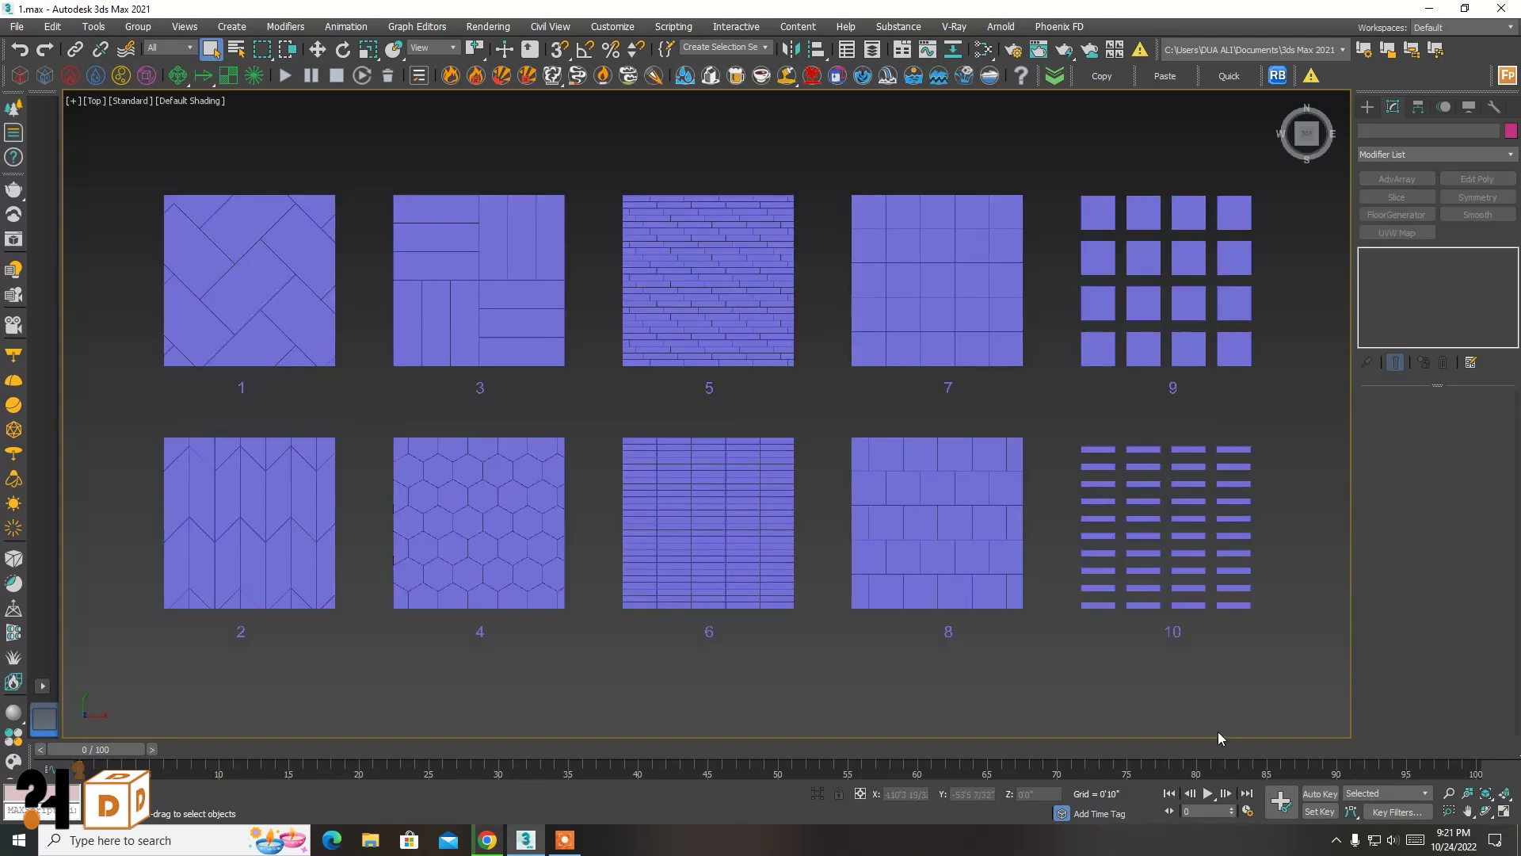
scroll(407, 311, "up", 2)
scroll(407, 311, "up", 2)
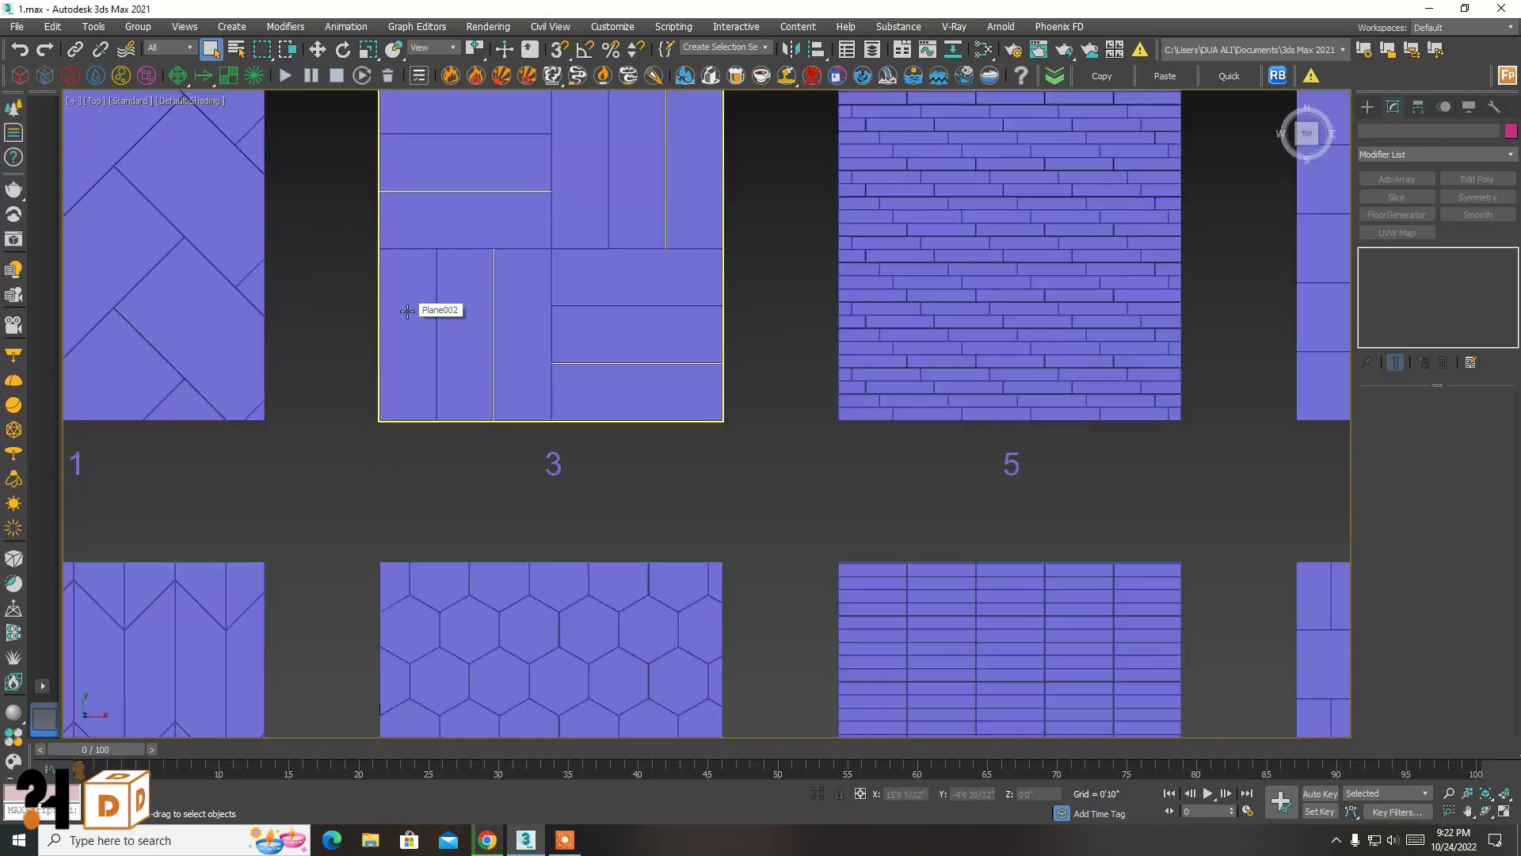
scroll(407, 311, "down", 2)
middle_click_drag(1120, 373, 673, 392)
mouse_move(1046, 428)
middle_mouse_down()
mouse_move(707, 371)
mouse_move(612, 370)
middle_mouse_up()
left_click(974, 351)
- Maximize the Perspective view and orbit in close on the bar-grid floor
key("alt+w")
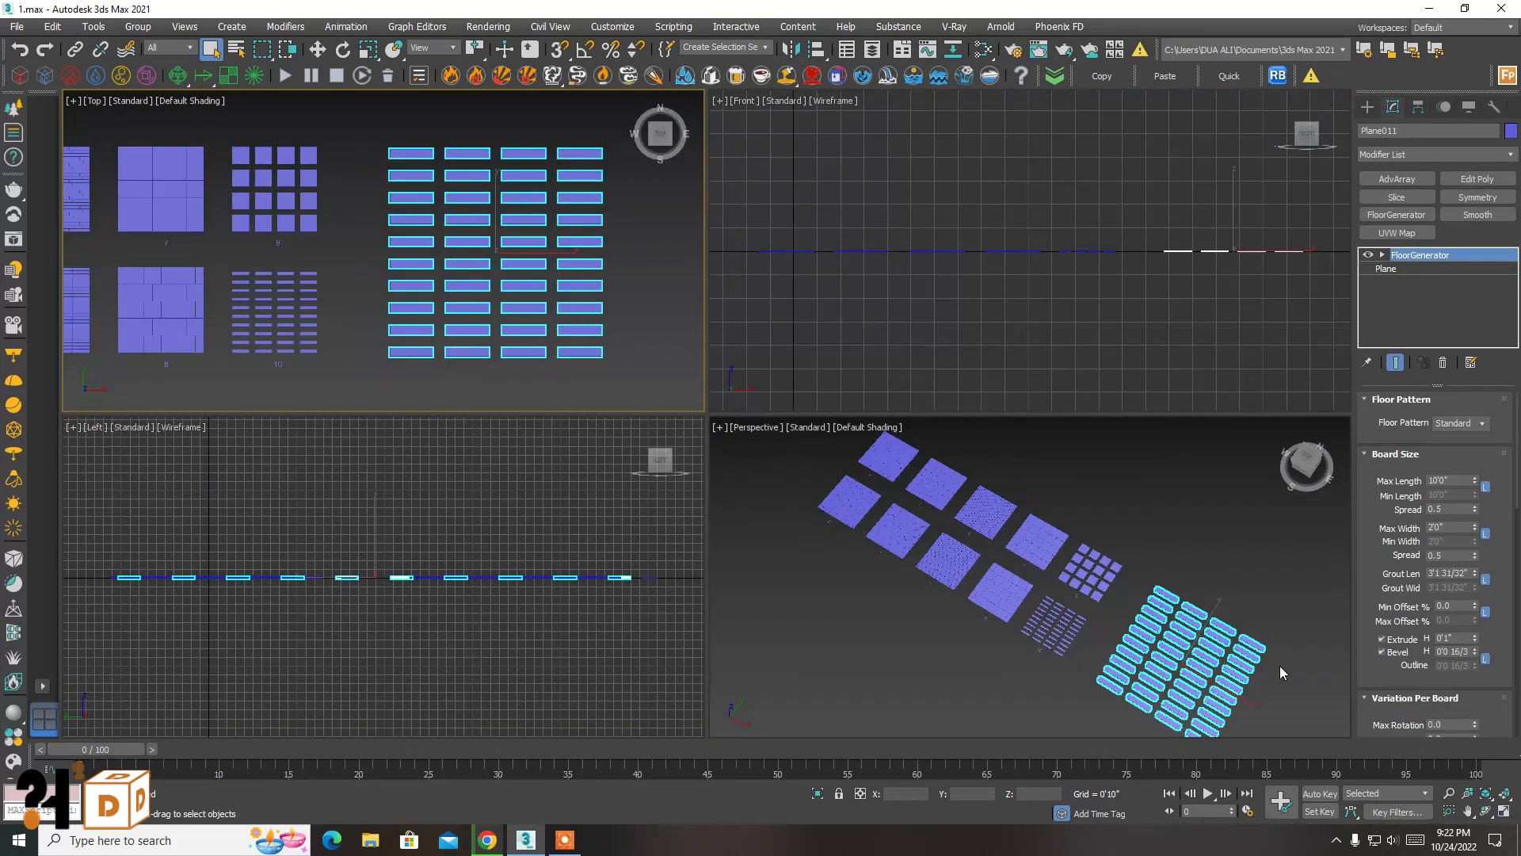
middle_click(1281, 673)
left_click(1504, 793)
key("alt+w")
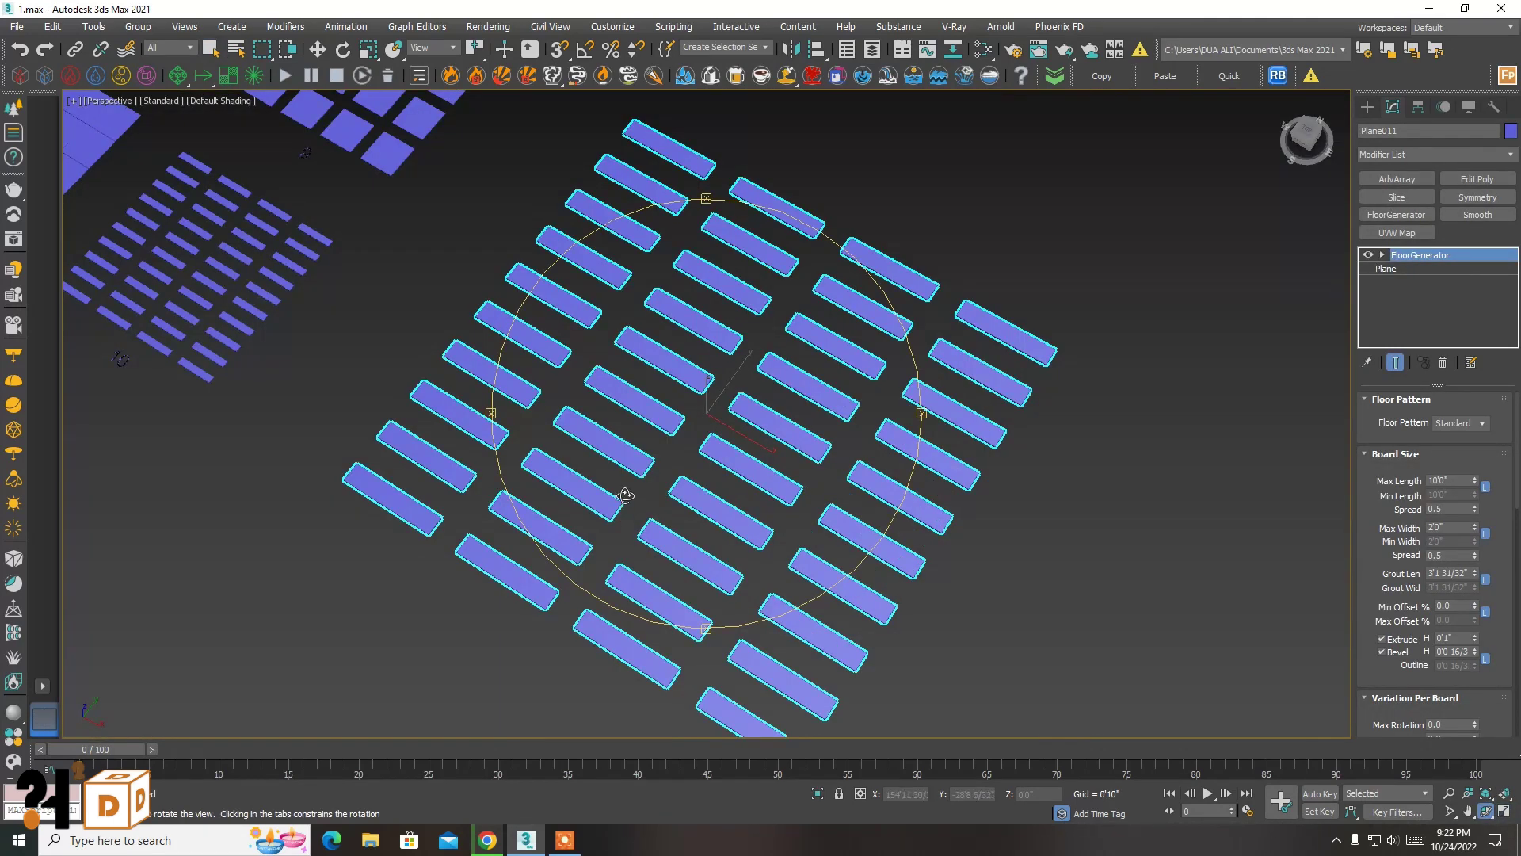
left_click_drag(777, 507, 837, 601)
scroll(819, 569, "up", 2)
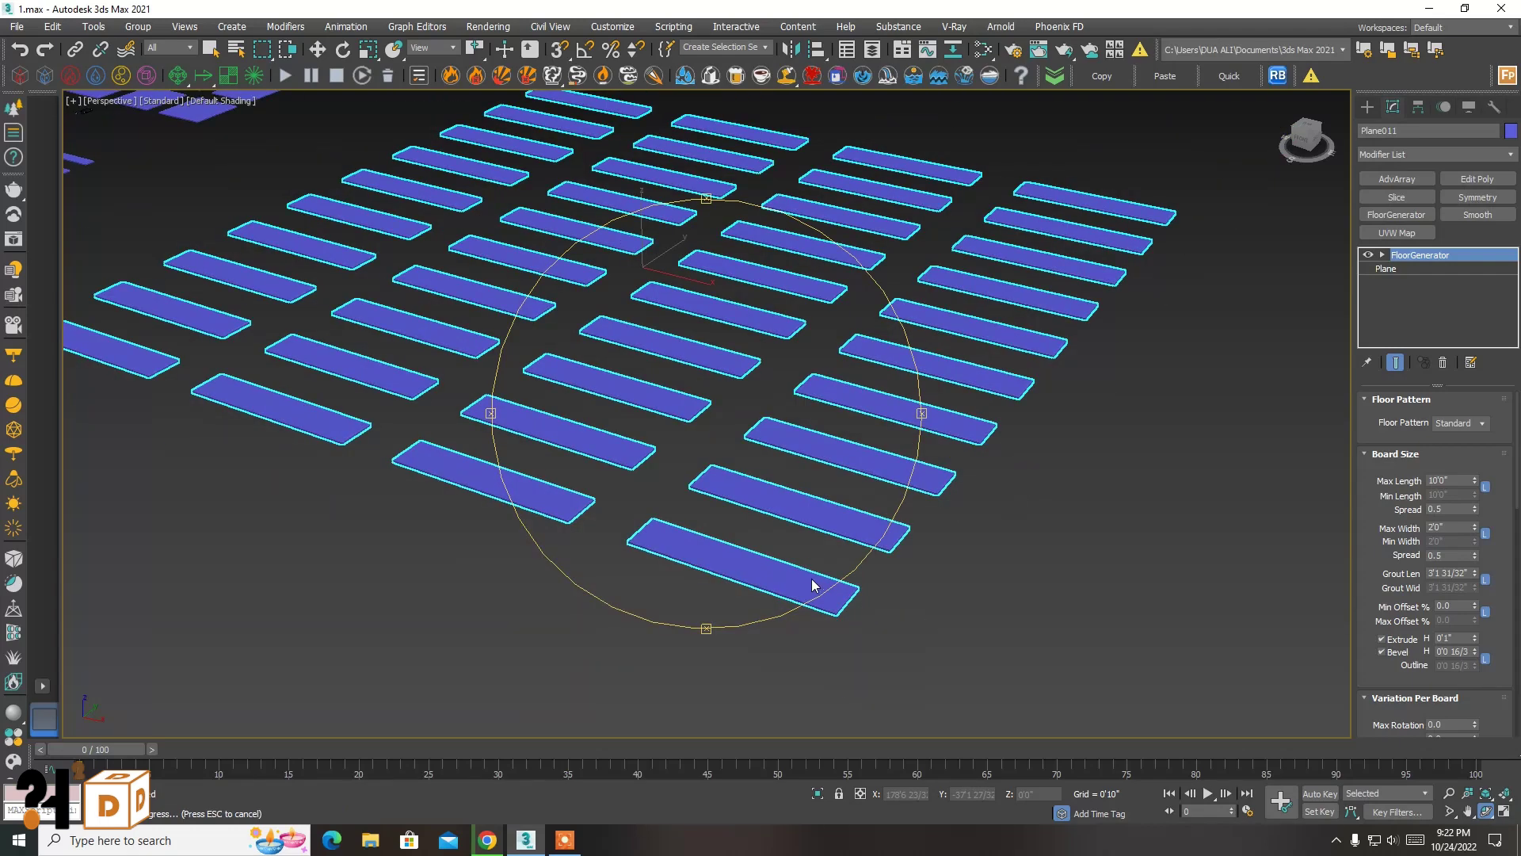
scroll(808, 584, "up", 2)
scroll(808, 555, "up", 2)
scroll(886, 645, "up", 2)
left_click_drag(829, 542, 815, 524)
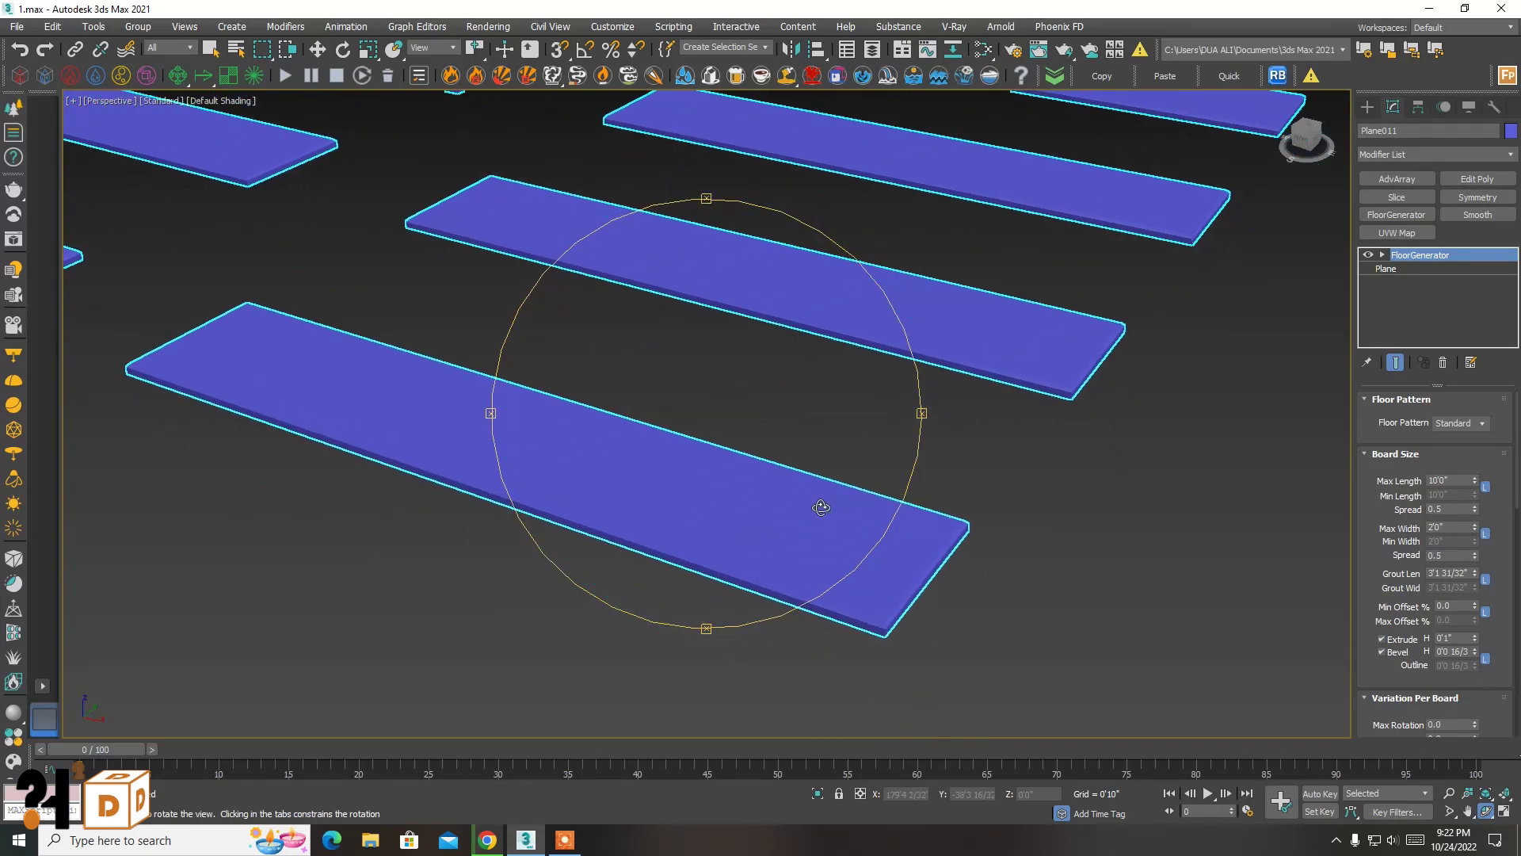
right_click(814, 524)
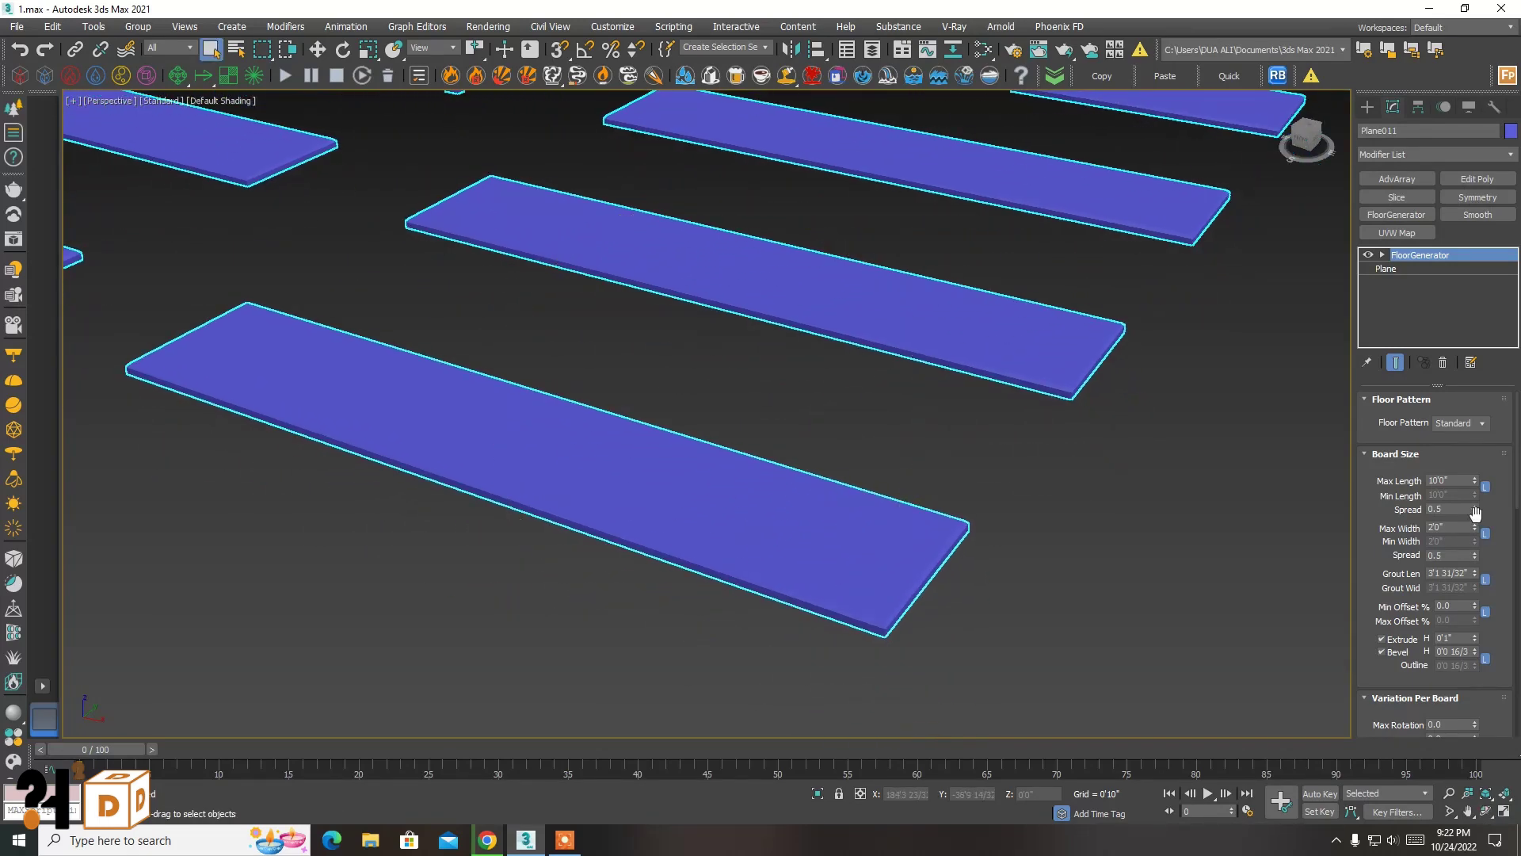
- Reset Grout Len to zero so the boards sit flush, and reframe the floor
right_click(1472, 573)
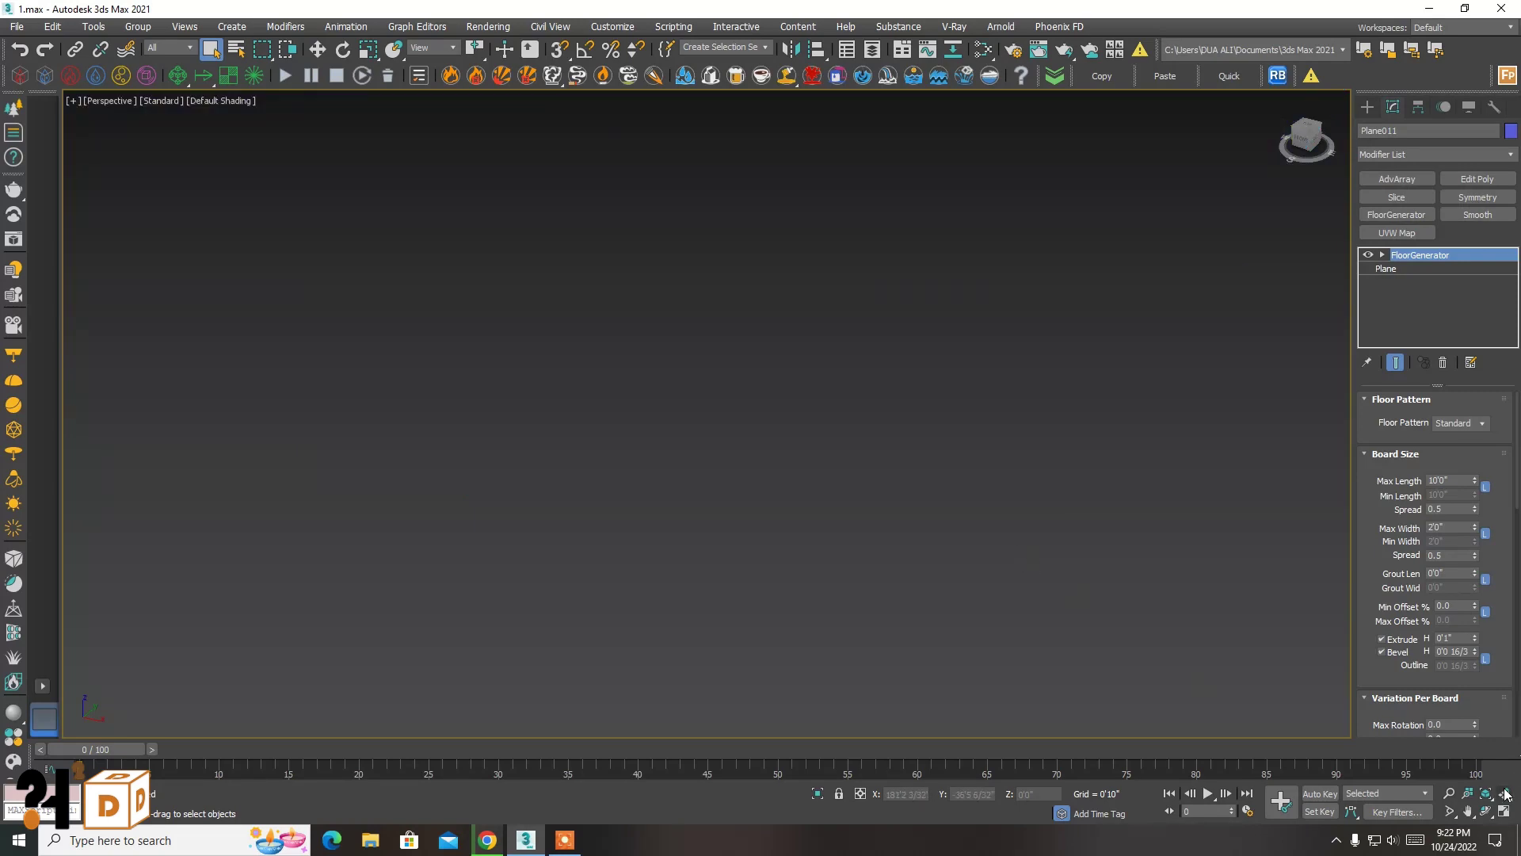
left_click(1506, 794)
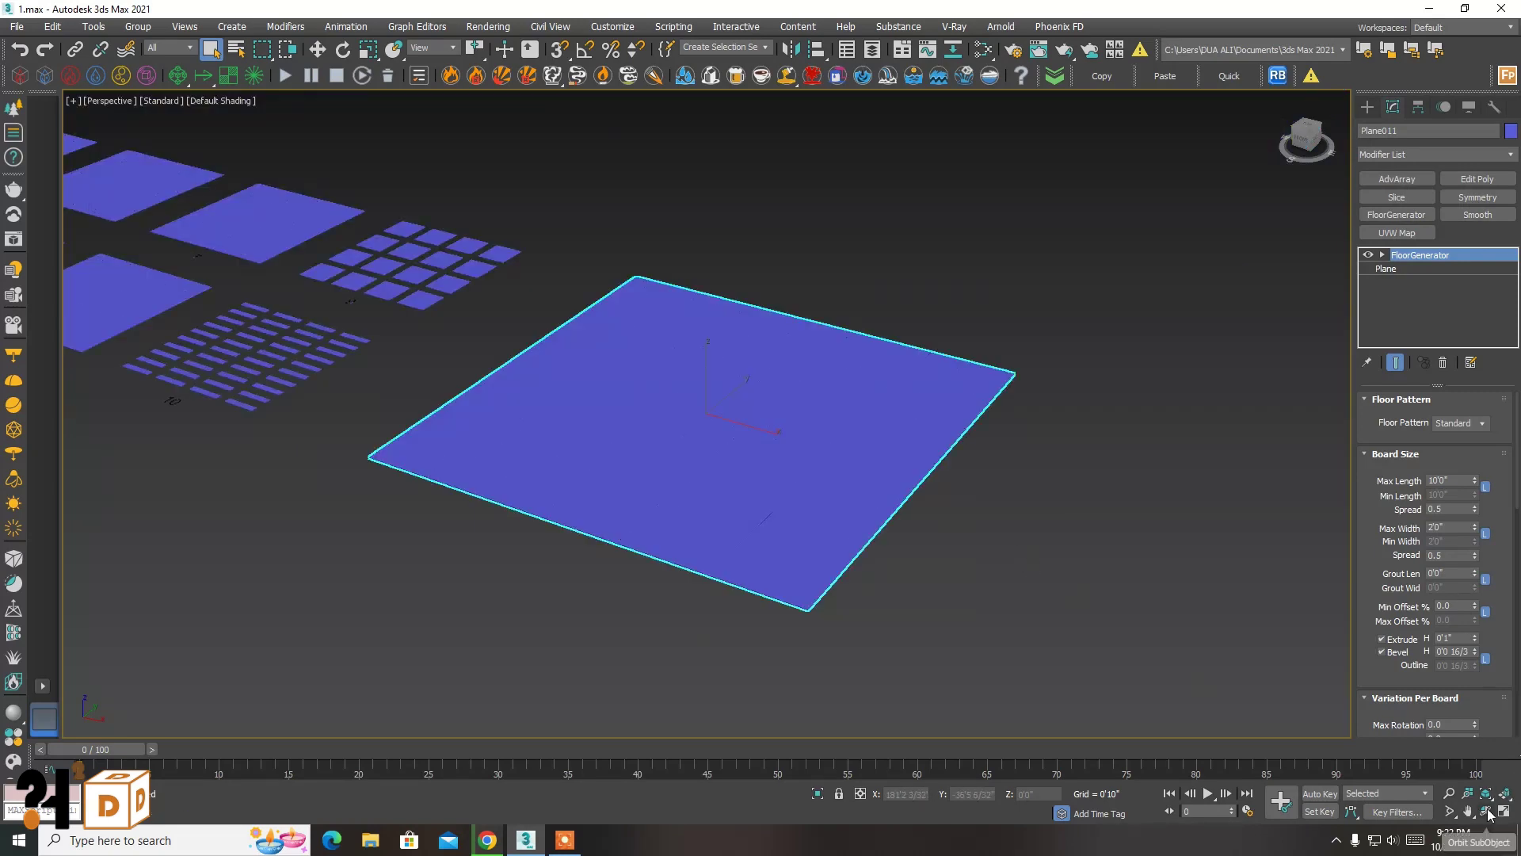
mouse_move(797, 549)
left_mouse_down()
mouse_move(747, 611)
mouse_move(768, 591)
mouse_move(740, 323)
mouse_move(697, 198)
left_mouse_up()
scroll(750, 625, "up", 5)
key("Escape")
scroll(883, 435, "down", 3)
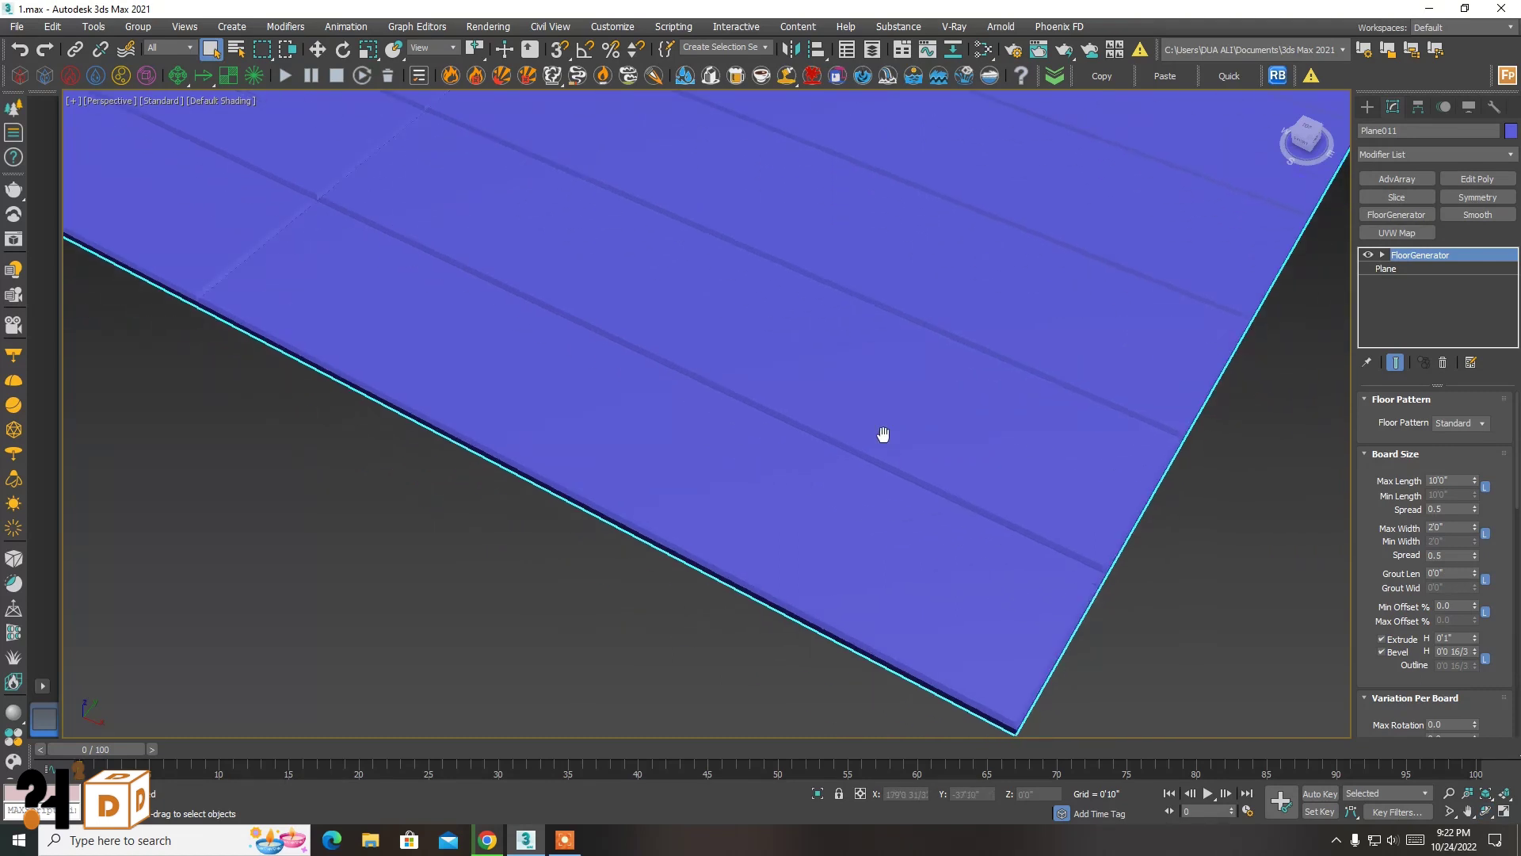
middle_click_drag(882, 435, 836, 364)
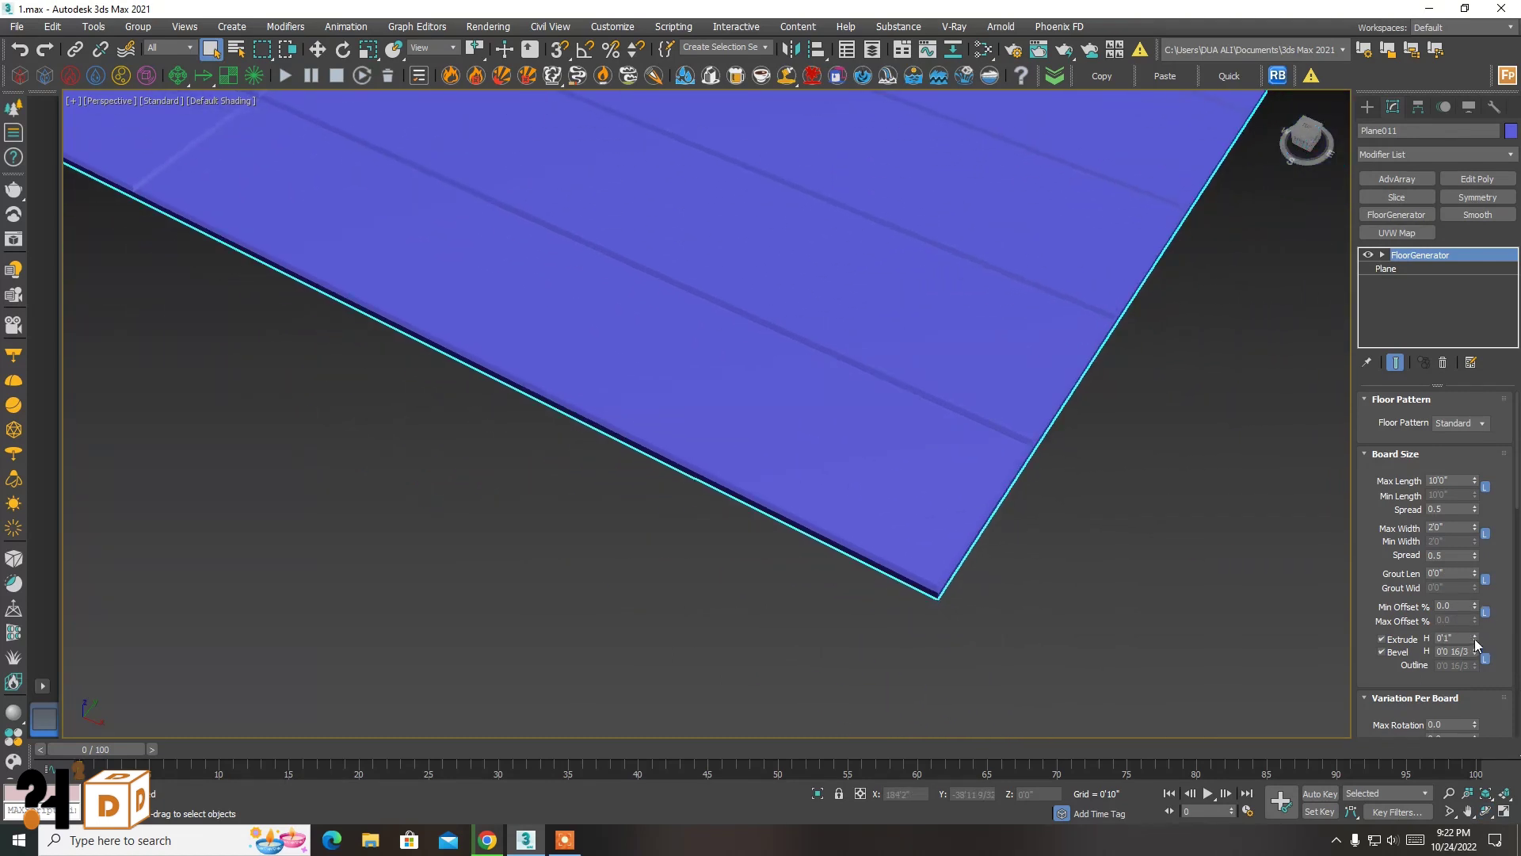
- Test thicker extrusion and wider bevels, keeping 0'1" extrusion and setting Bevel H to 0'1"
mouse_move(1475, 644)
left_mouse_down()
mouse_move(1248, 727)
mouse_move(1185, 435)
left_mouse_up()
right_click(1183, 452)
mouse_move(1475, 653)
left_mouse_down()
mouse_move(1449, 162)
mouse_move(1494, 774)
left_mouse_up()
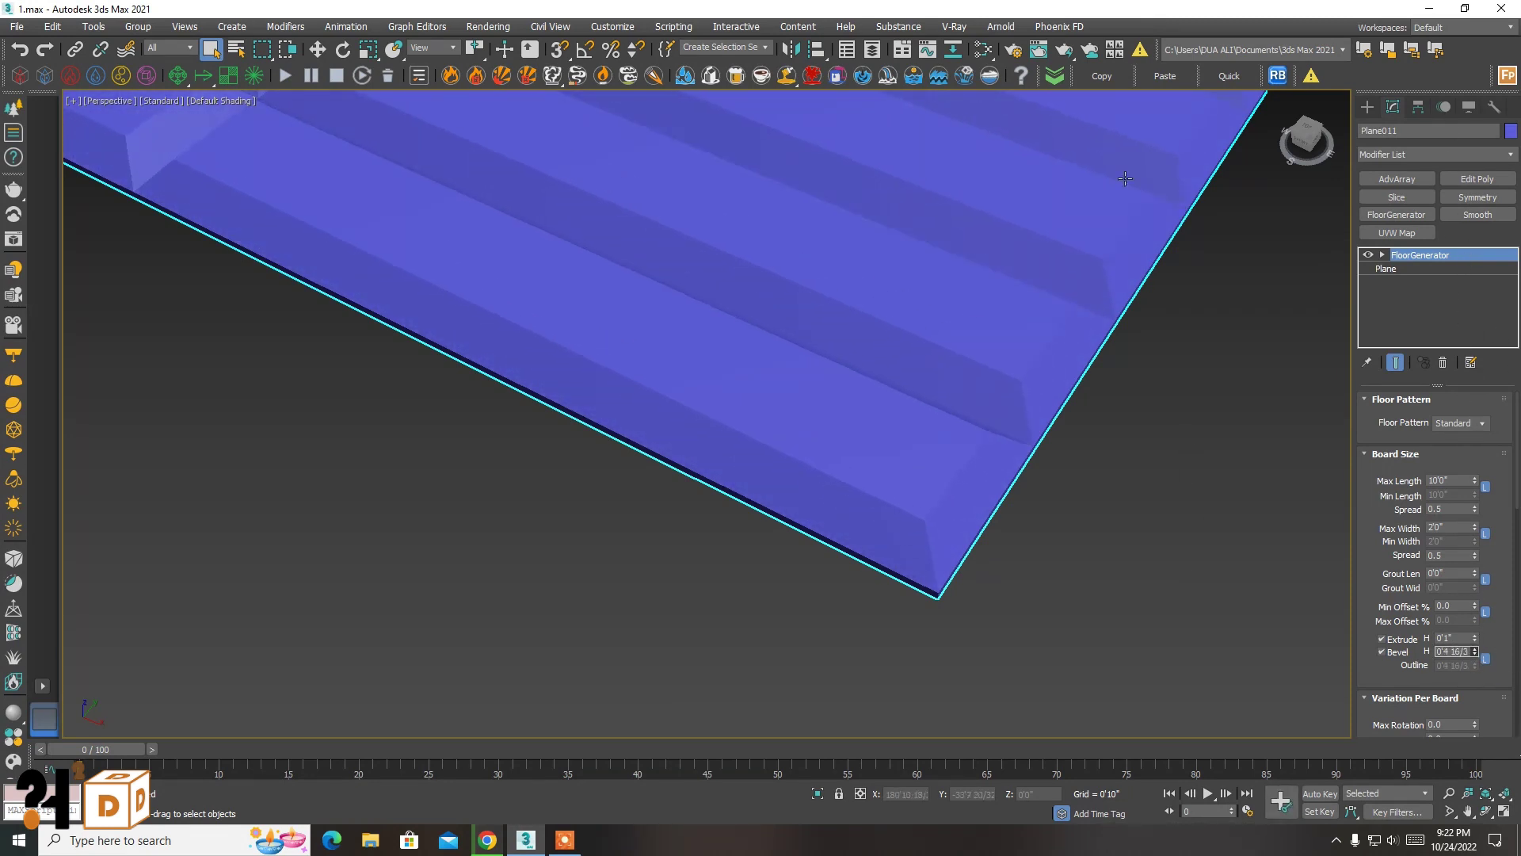
left_click(1486, 811)
mouse_move(824, 443)
left_mouse_down()
mouse_move(862, 513)
mouse_move(823, 432)
mouse_move(787, 417)
mouse_move(797, 435)
mouse_move(644, 496)
mouse_move(557, 508)
mouse_move(747, 496)
mouse_move(805, 466)
mouse_move(808, 510)
mouse_move(792, 282)
mouse_move(793, 690)
mouse_move(826, 646)
left_mouse_up()
left_click(1503, 793)
left_click_drag(826, 544, 805, 581)
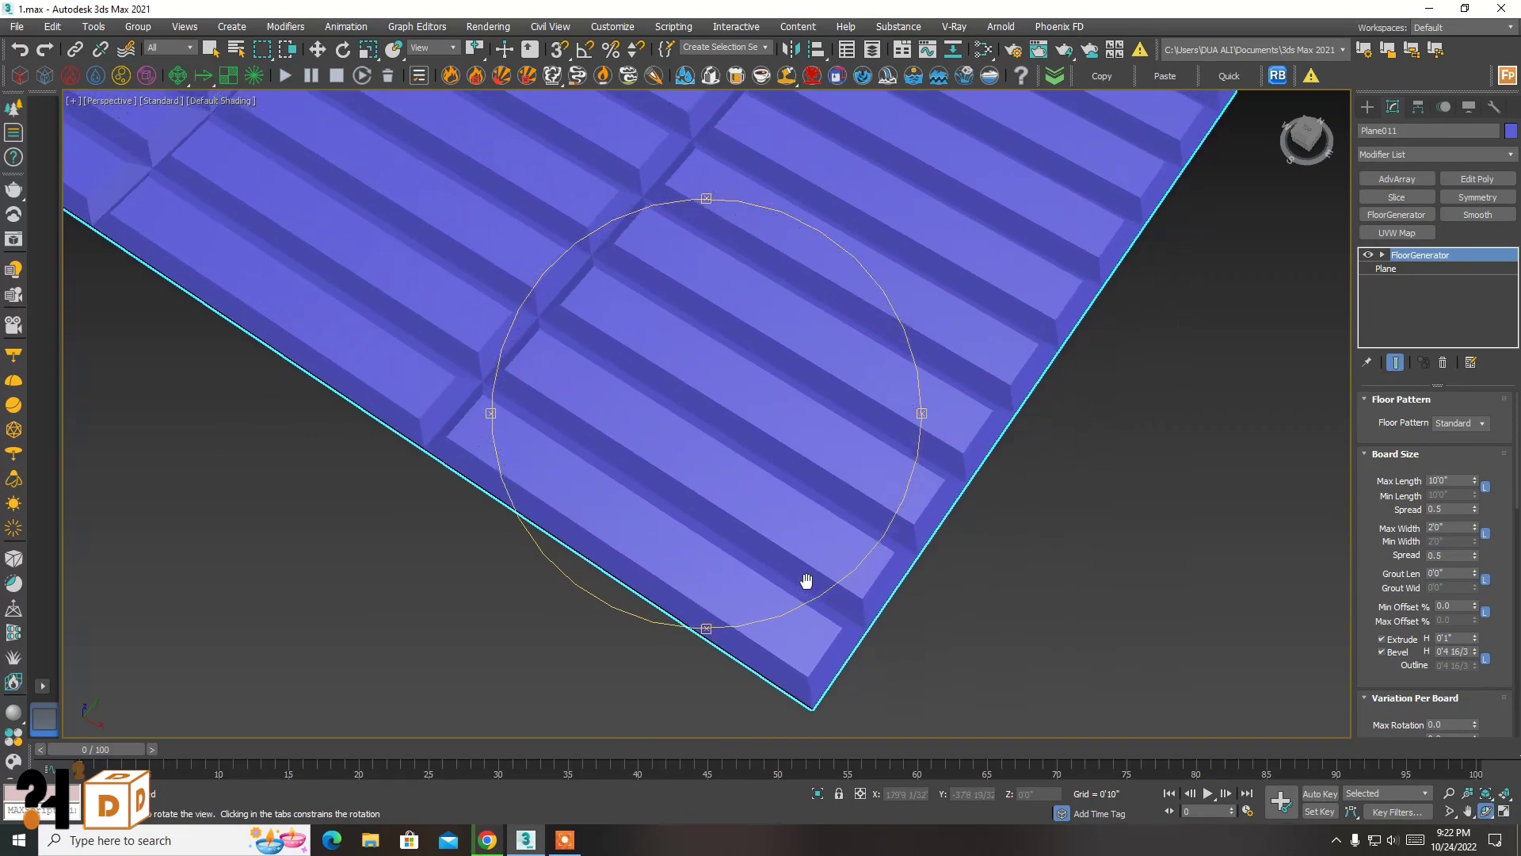
right_click(804, 580)
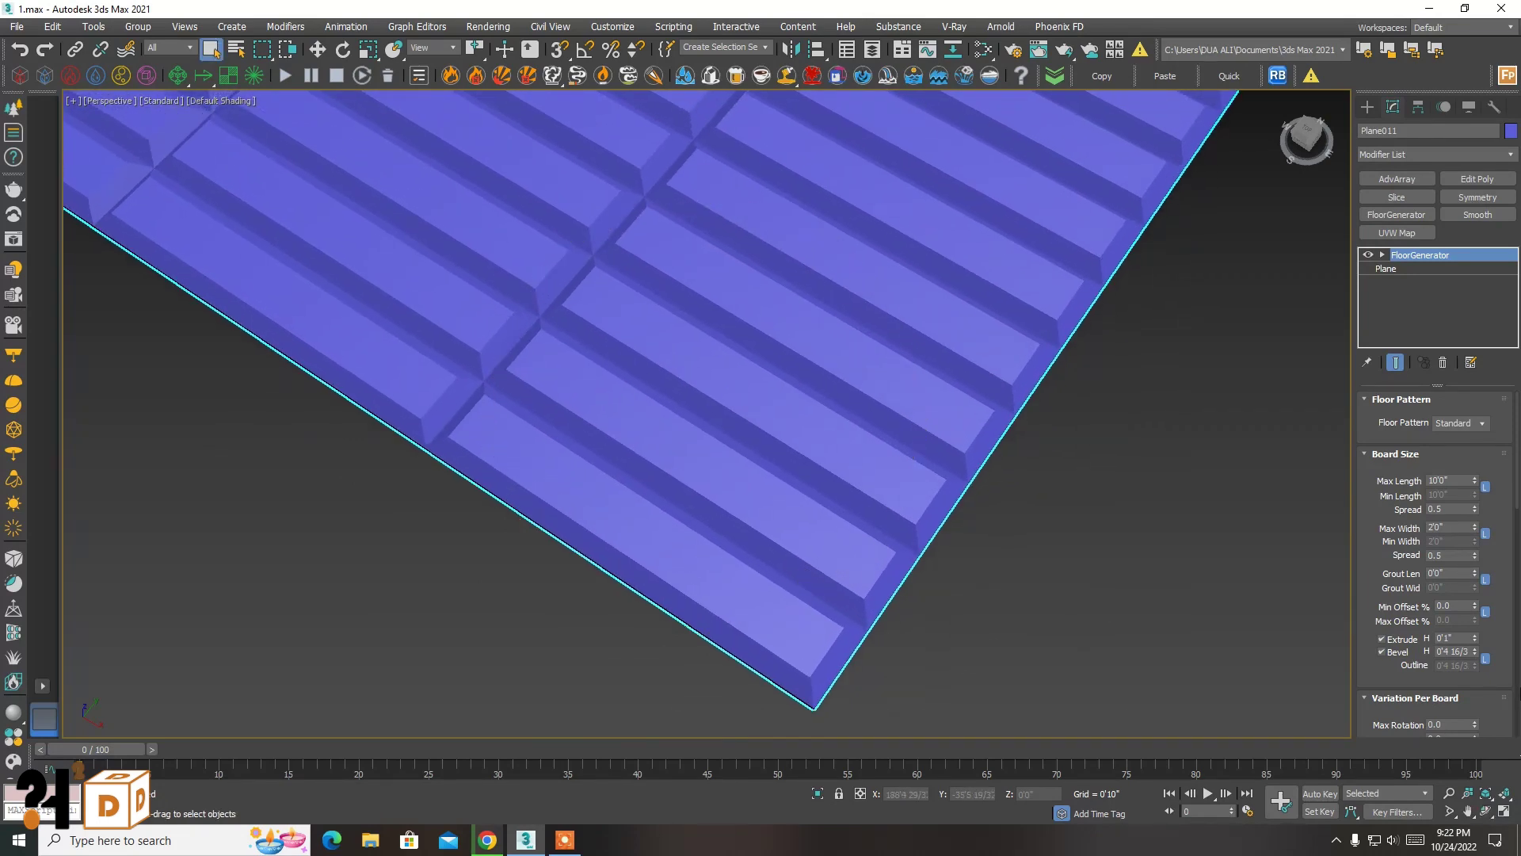
double_click(1438, 652)
type("0'1")
key("Return")
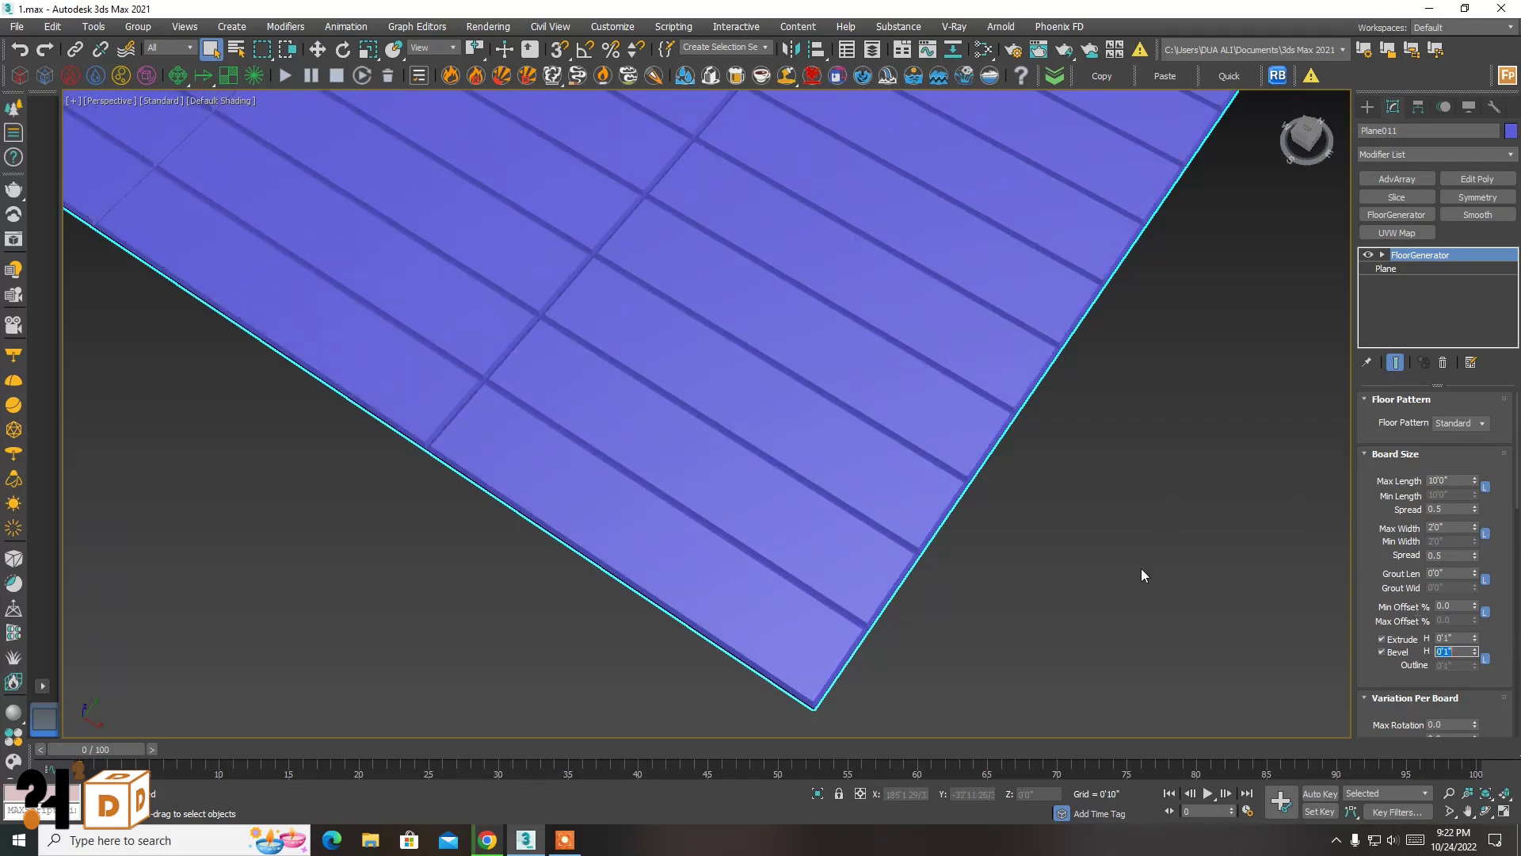
- Set the FloorGenerator Max Width of the boards to 4'0"
left_click(1458, 527)
type("4")
key("Return")
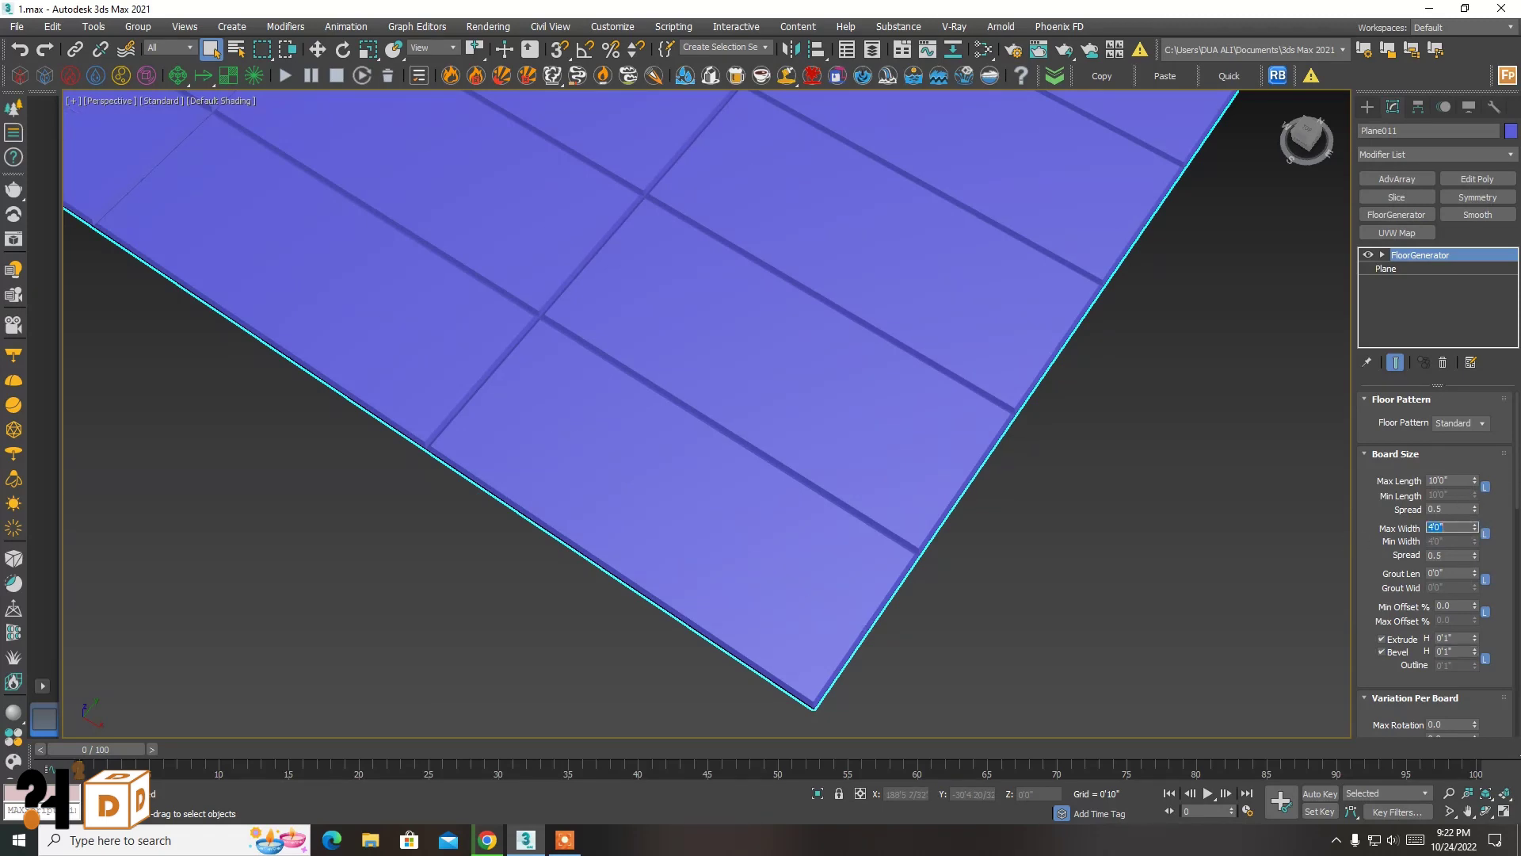
scroll(785, 538, "down", 2)
scroll(819, 452, "down", 3)
scroll(867, 297, "up", 2)
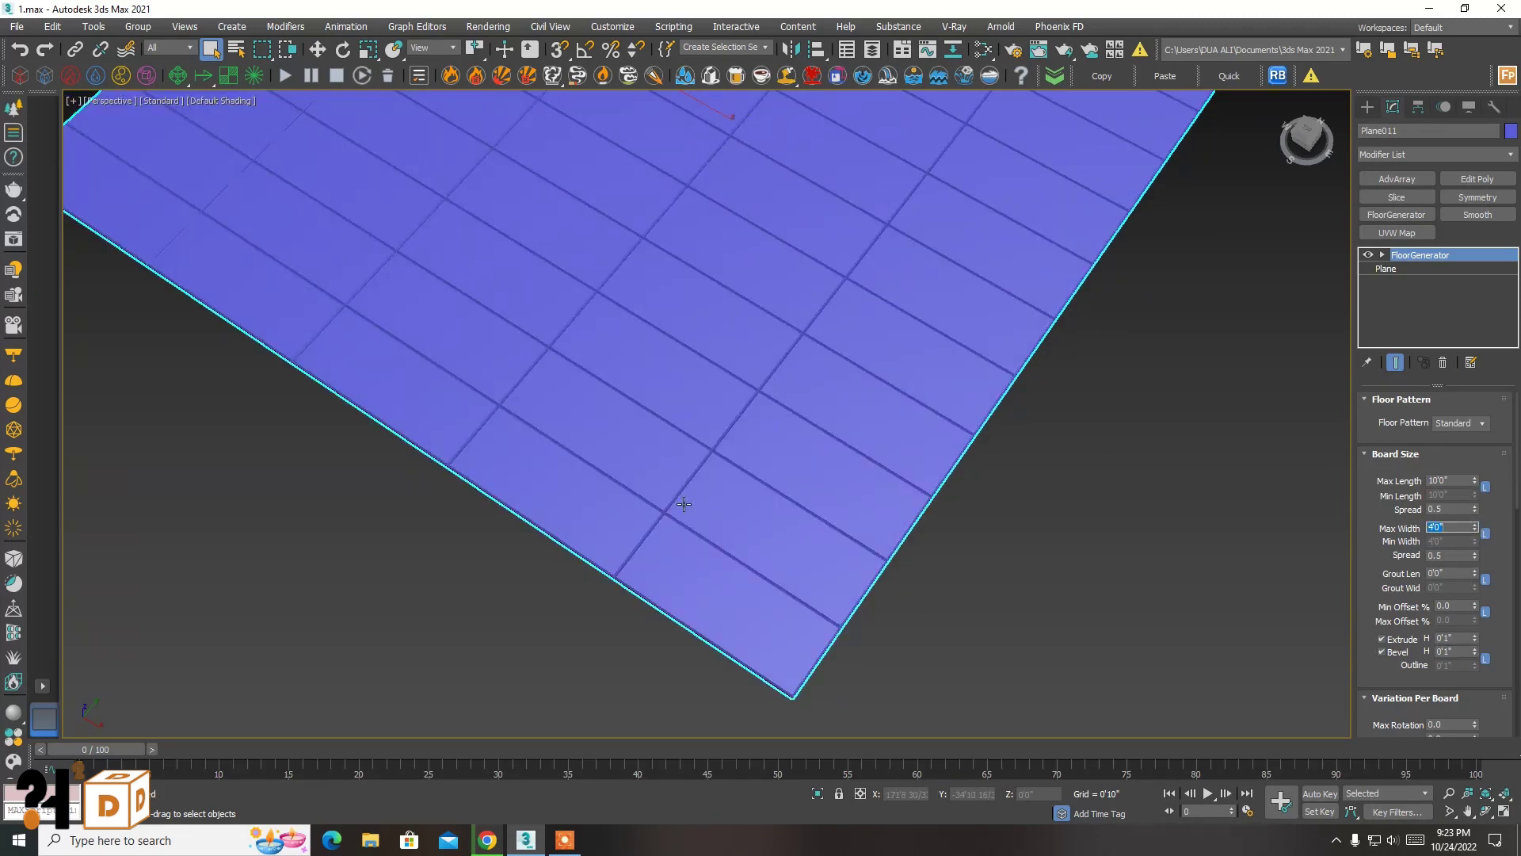
- Set Grout Len to 0'1" for thin gaps between boards
mouse_move(1475, 576)
left_mouse_down()
mouse_move(1492, 113)
mouse_move(1462, 433)
left_mouse_up()
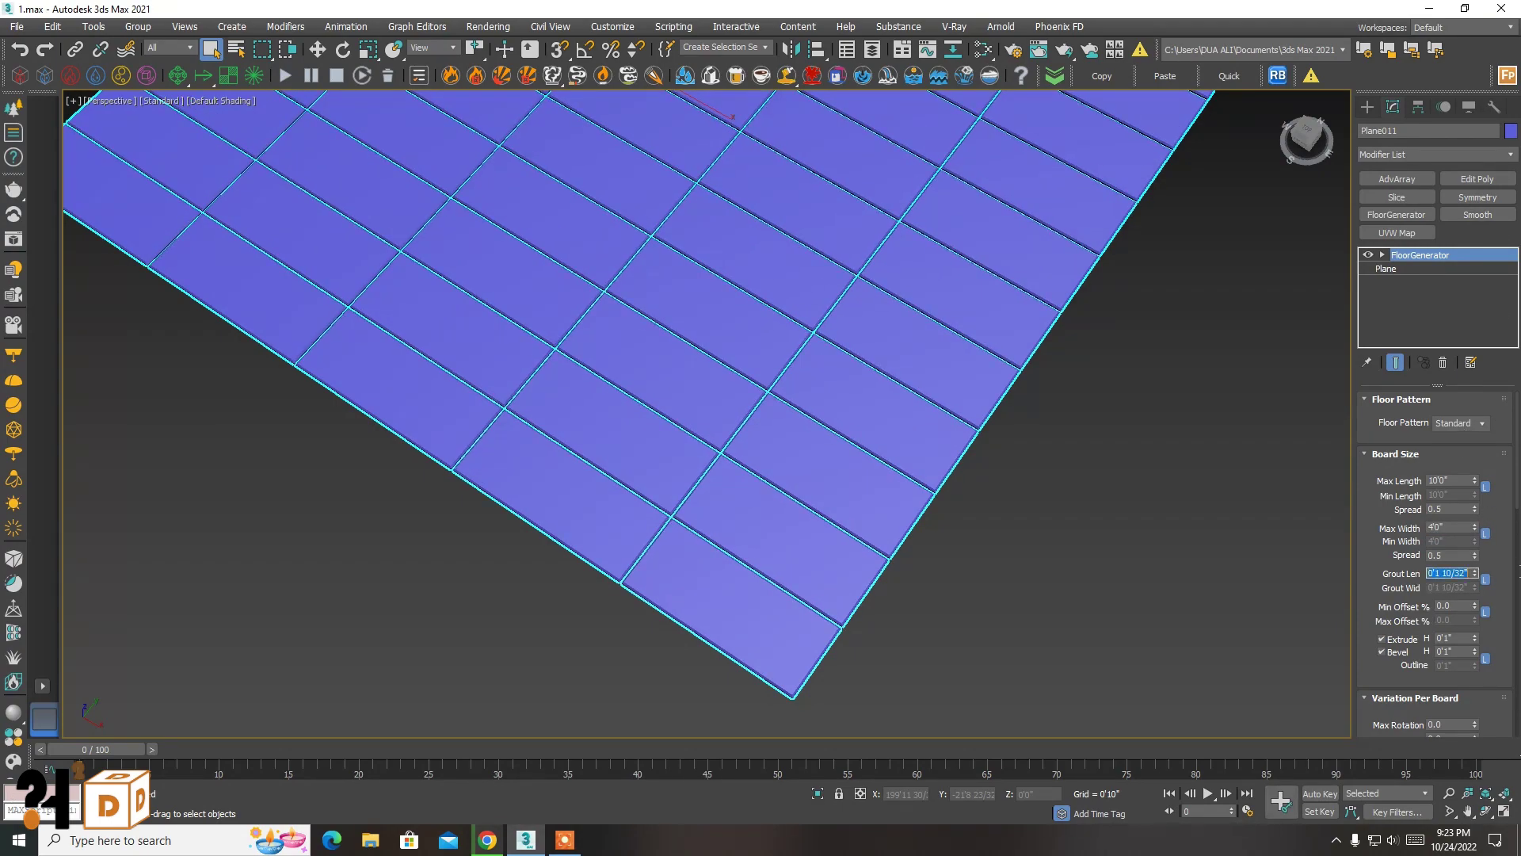
type("1")
key("Return")
- Deselect, zoom around the strip floor, and reselect Plane011
left_click(1044, 536)
scroll(760, 444, "up", 8)
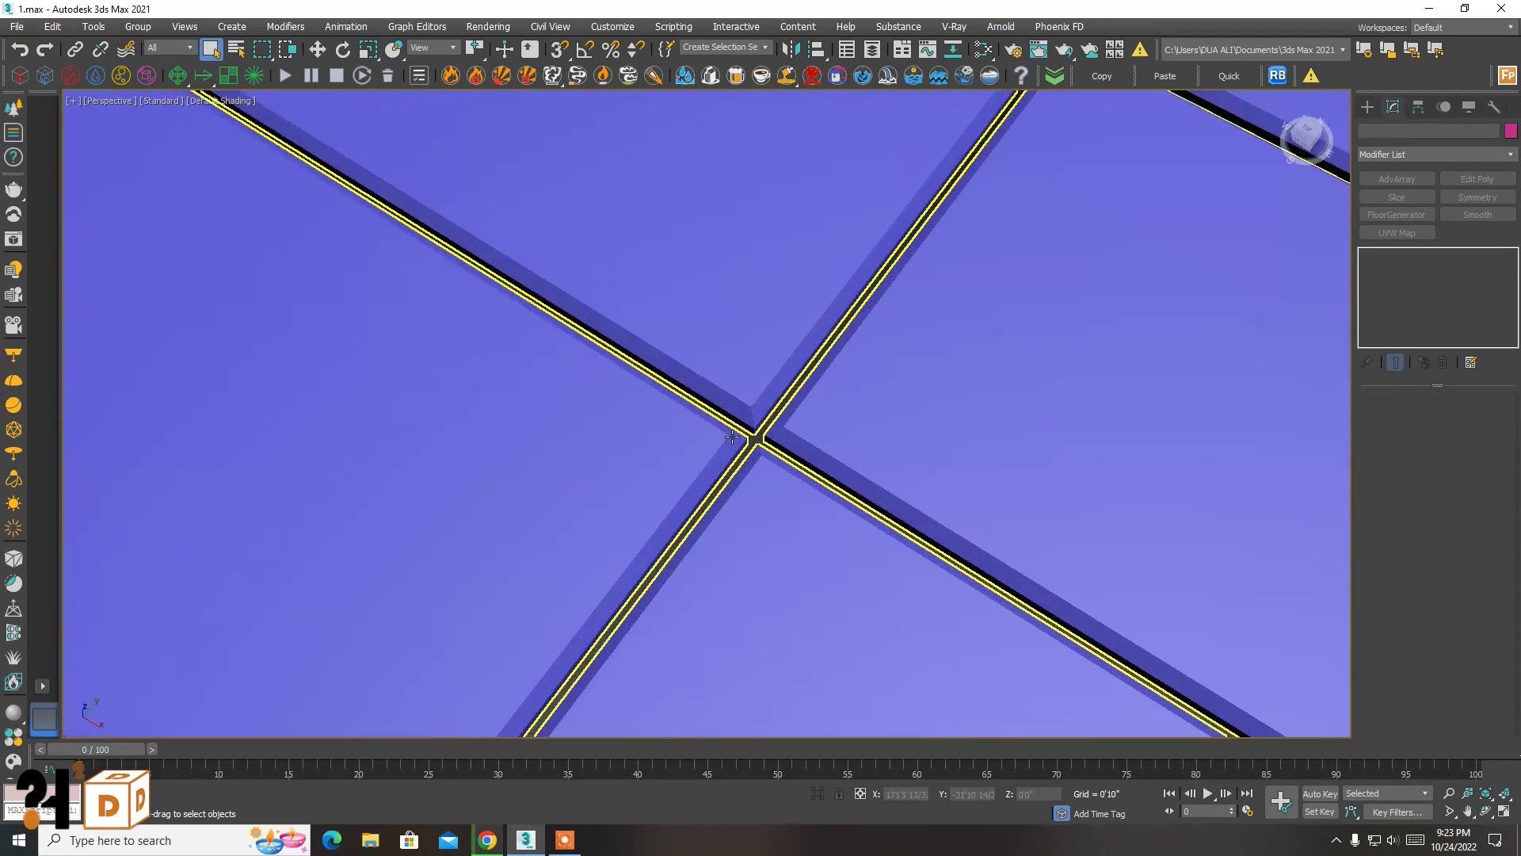
scroll(761, 435, "up", 2)
scroll(759, 450, "down", 2)
scroll(759, 453, "down", 3)
scroll(762, 491, "up", 4)
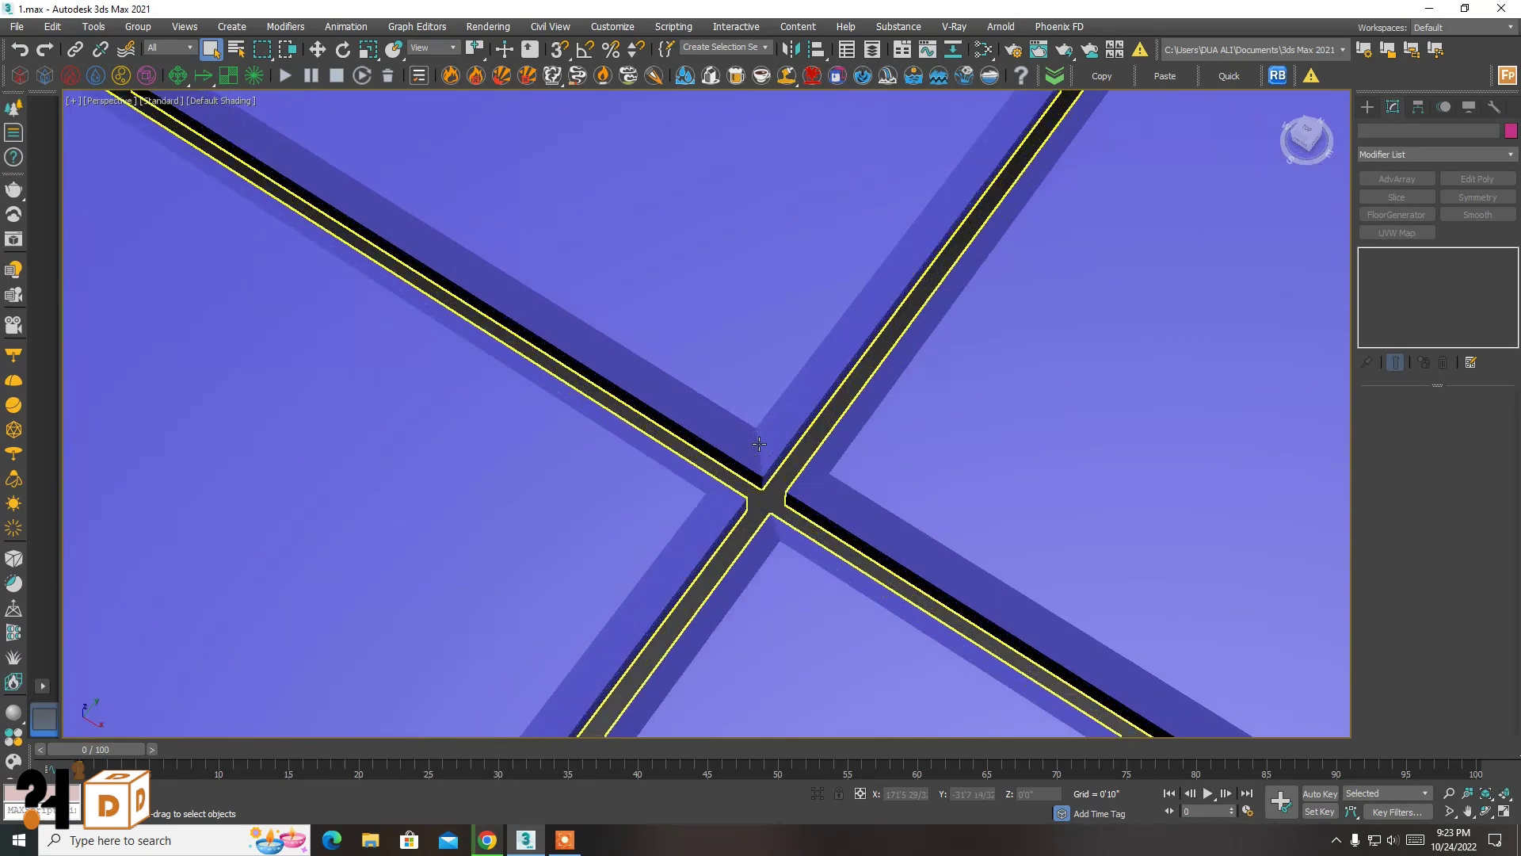
scroll(767, 555, "up", 2)
scroll(768, 563, "up", 1)
scroll(772, 543, "down", 6)
scroll(761, 527, "down", 5)
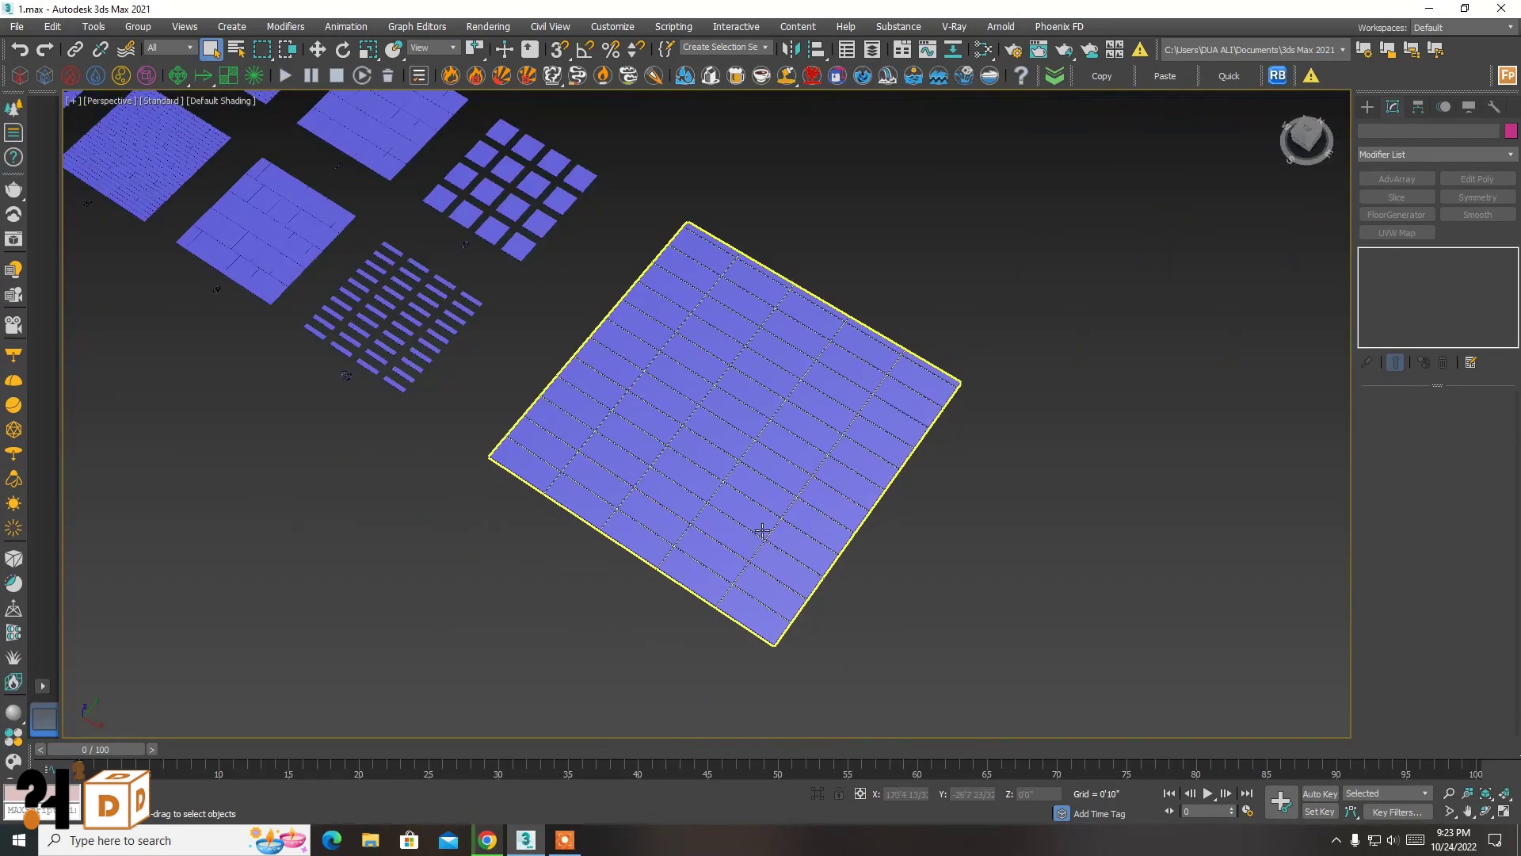
left_click(748, 481)
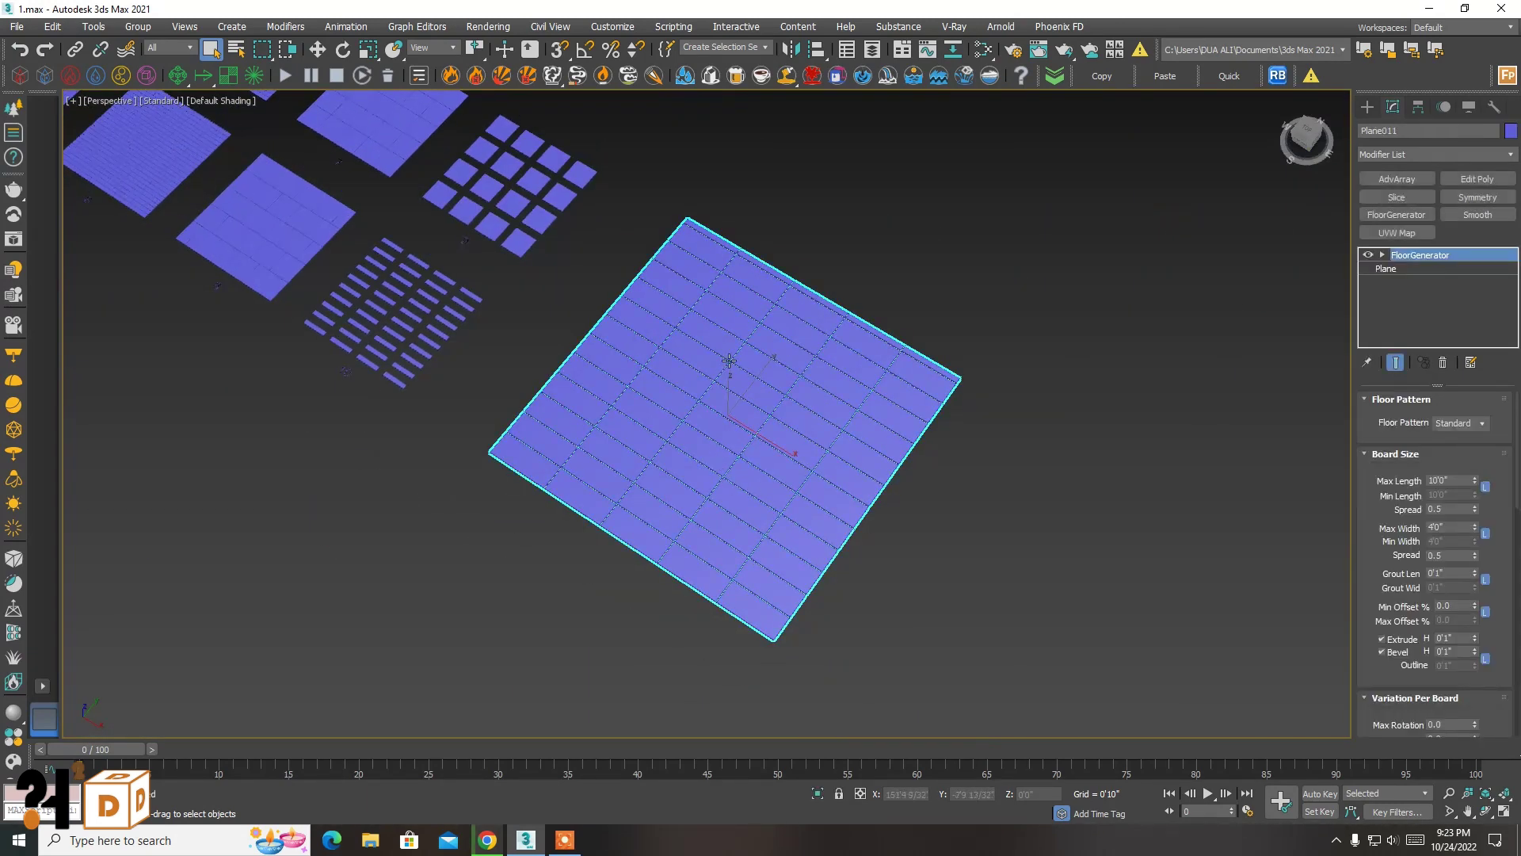
- Remove the FloorGenerator modifier from Plane011, leaving it flat
left_click(1088, 213)
left_click(733, 336)
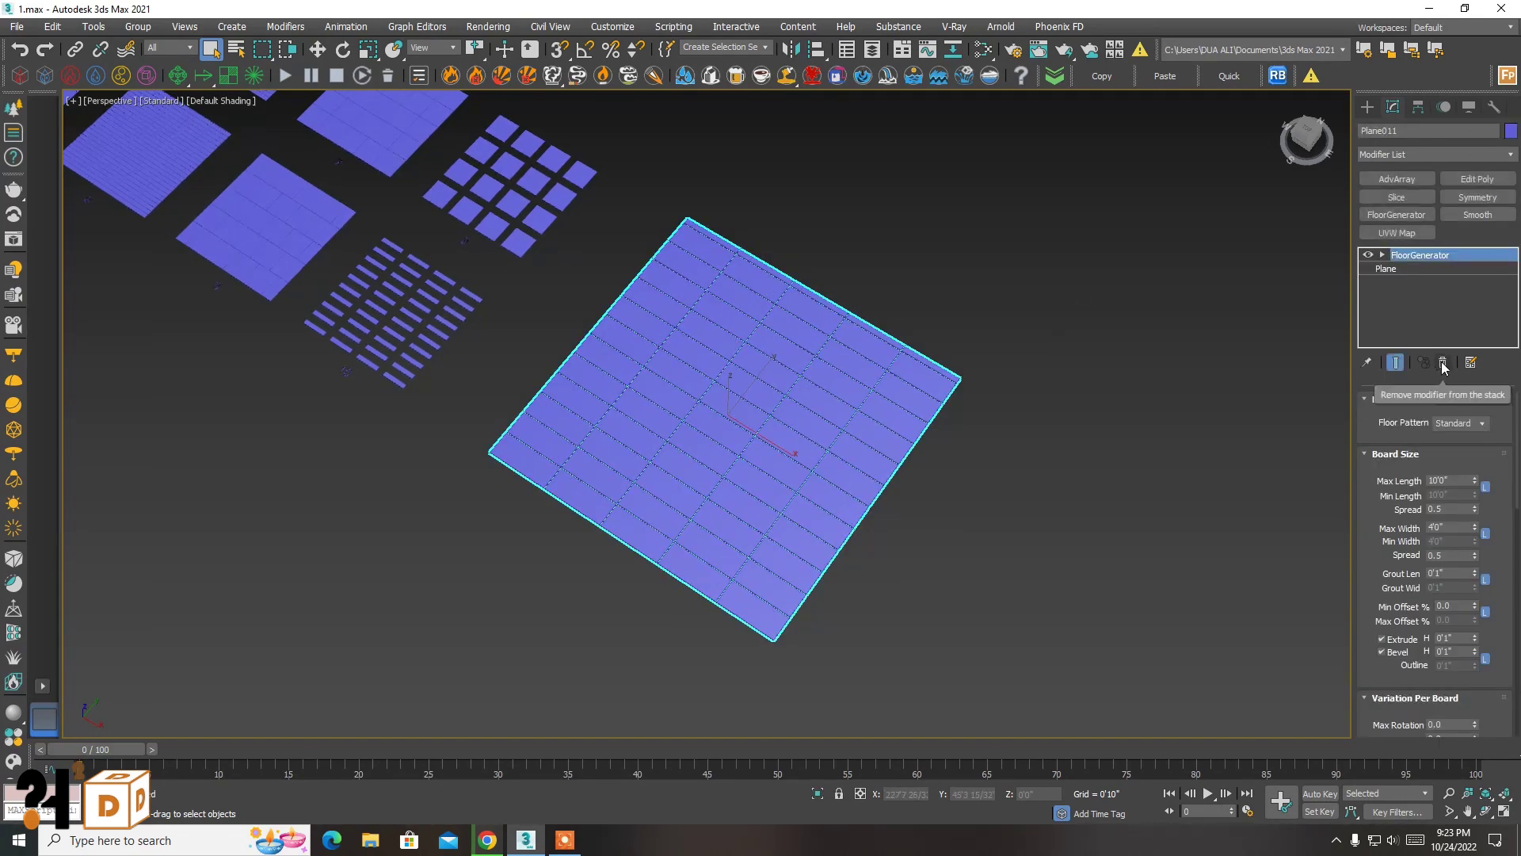
left_click(1443, 366)
left_click(1058, 341)
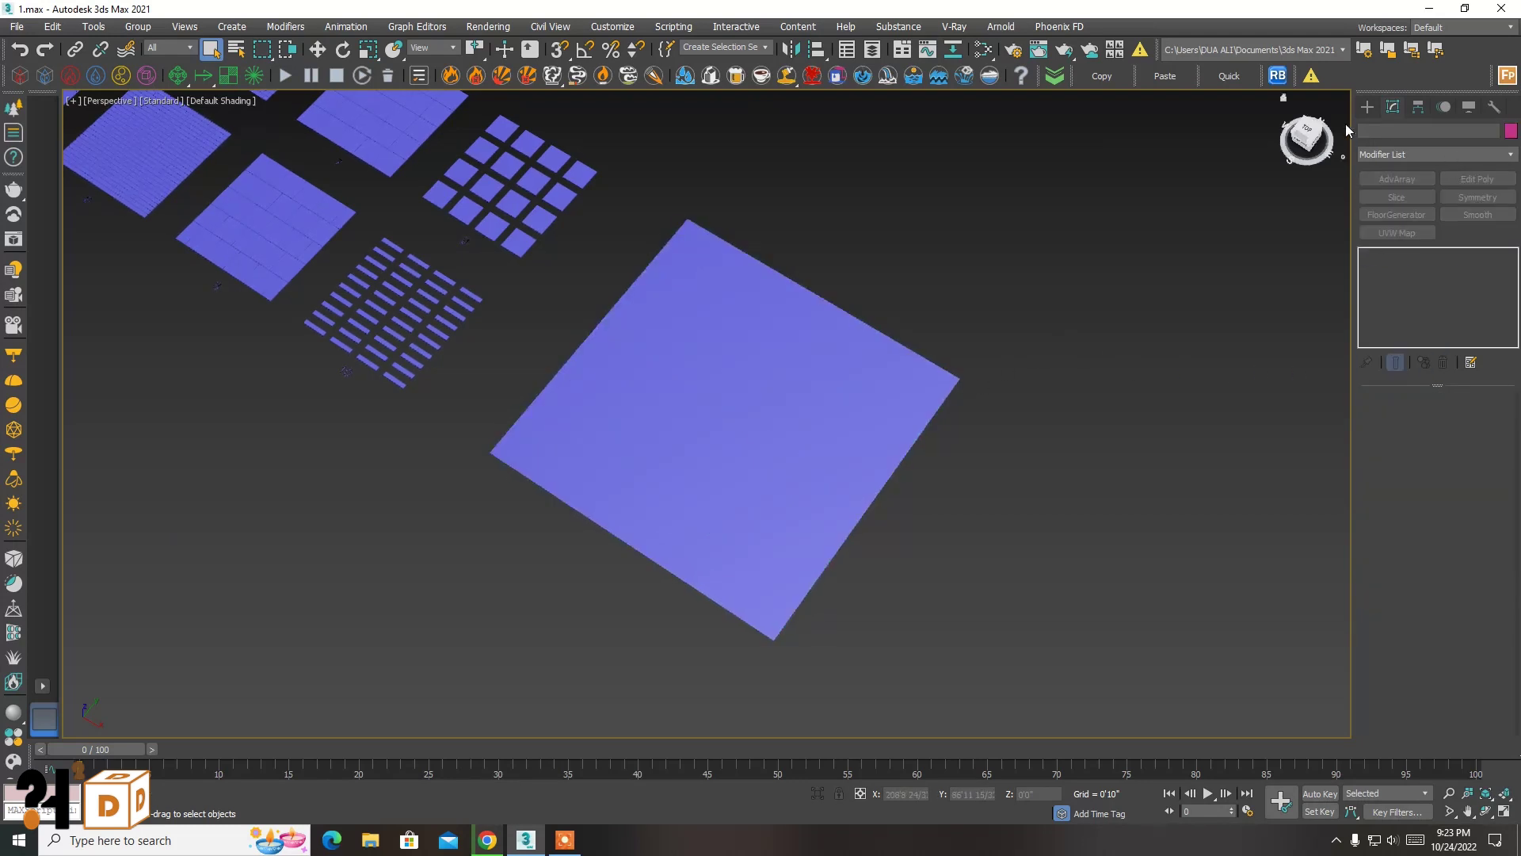
- Draw a Rectangle spline beside the large plane
left_click(1369, 111)
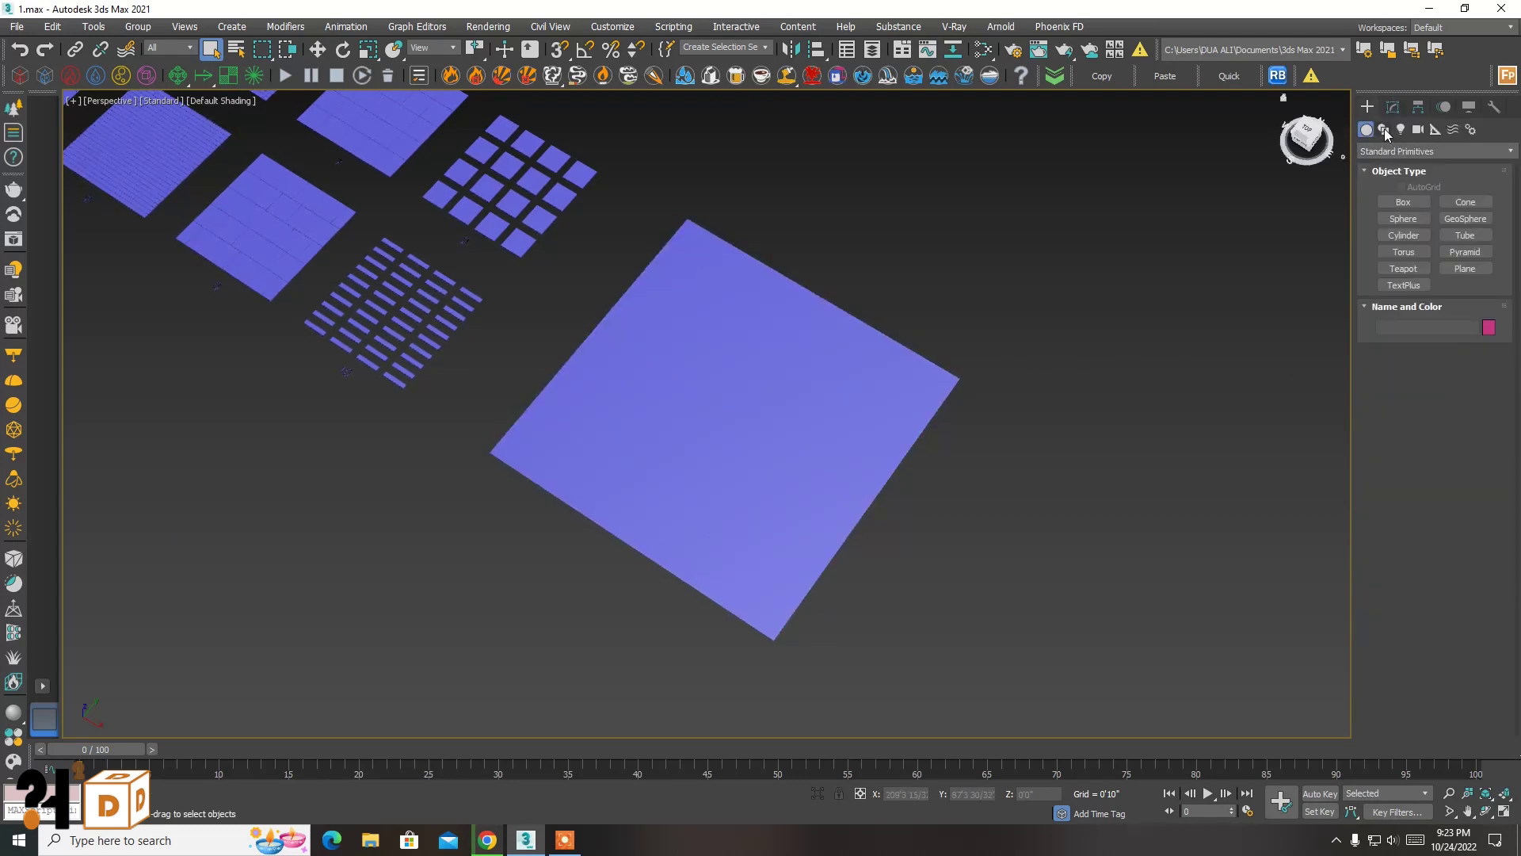
left_click(1384, 131)
left_click(1466, 214)
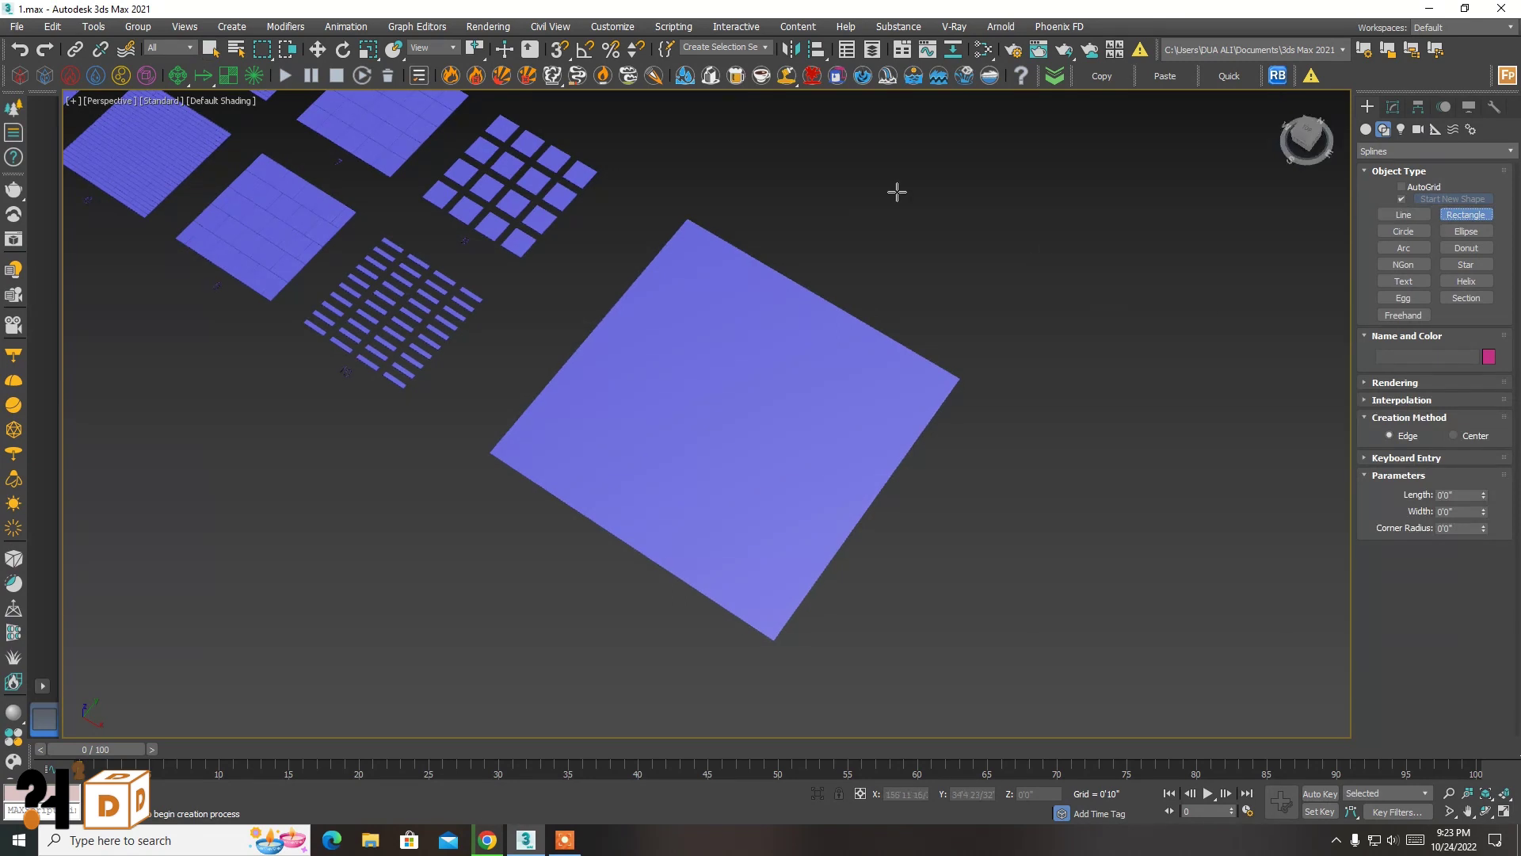
middle_click_drag(801, 285, 770, 293)
mouse_move(876, 334)
left_mouse_down()
mouse_move(935, 774)
mouse_move(974, 737)
left_mouse_up()
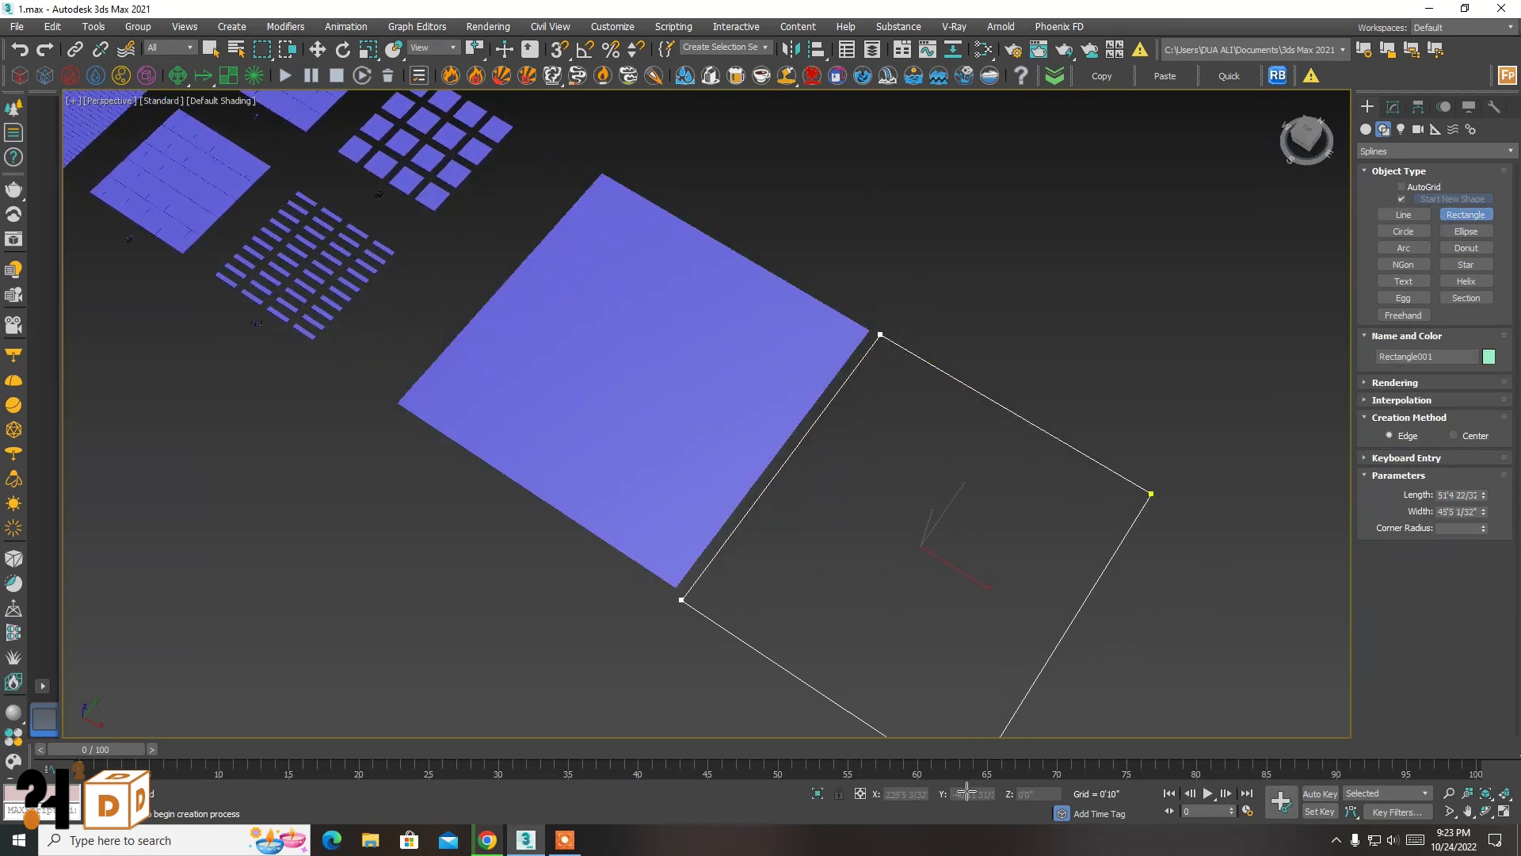
middle_click_drag(994, 527, 931, 442)
right_click(973, 393)
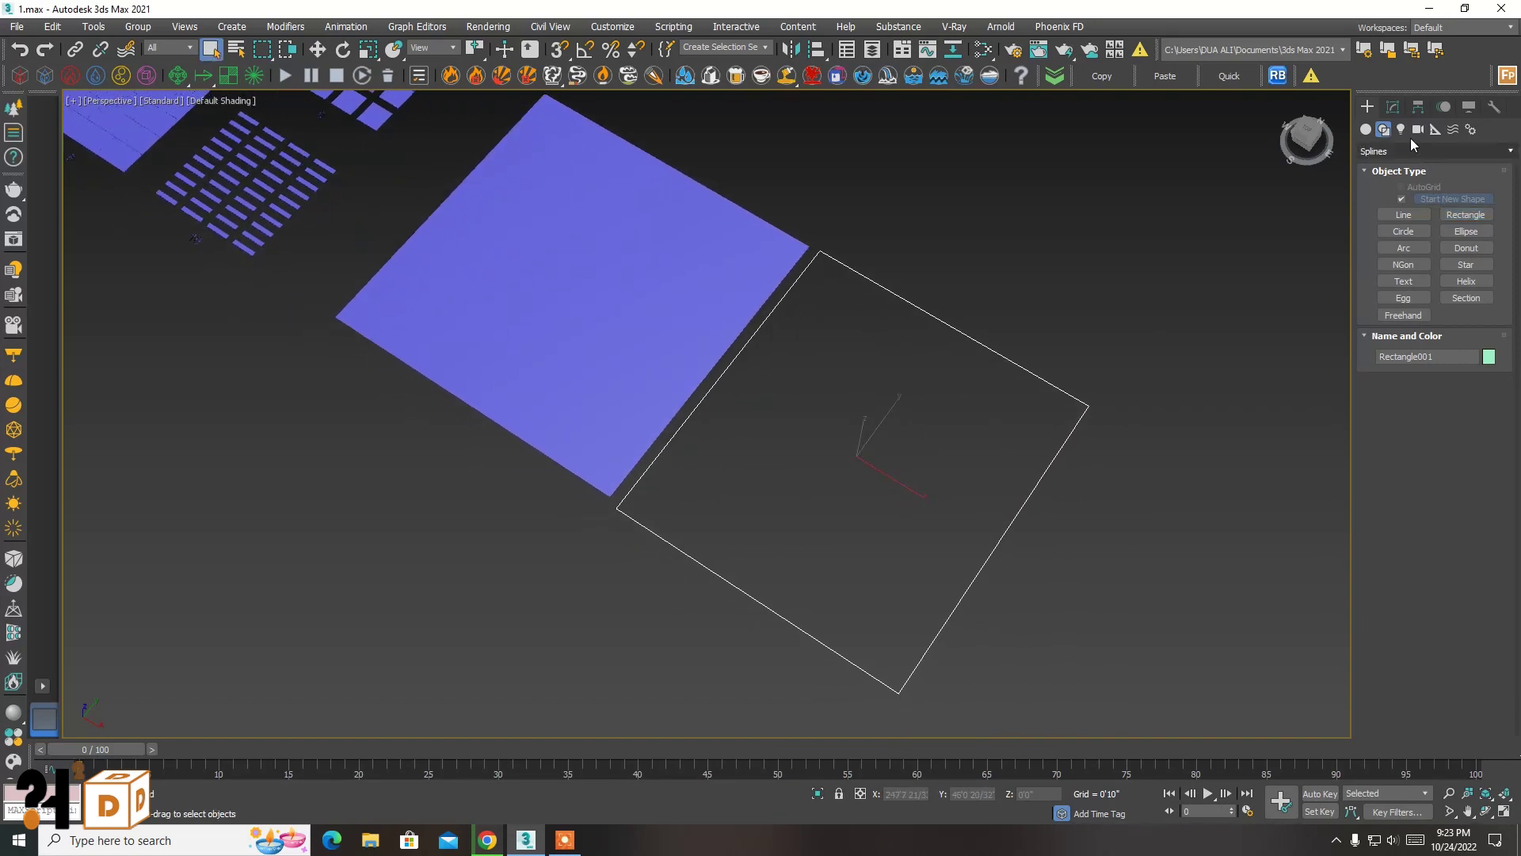
left_click(1392, 106)
- Apply FloorGenerator to Rectangle001 and look over the green boards
left_click(1402, 215)
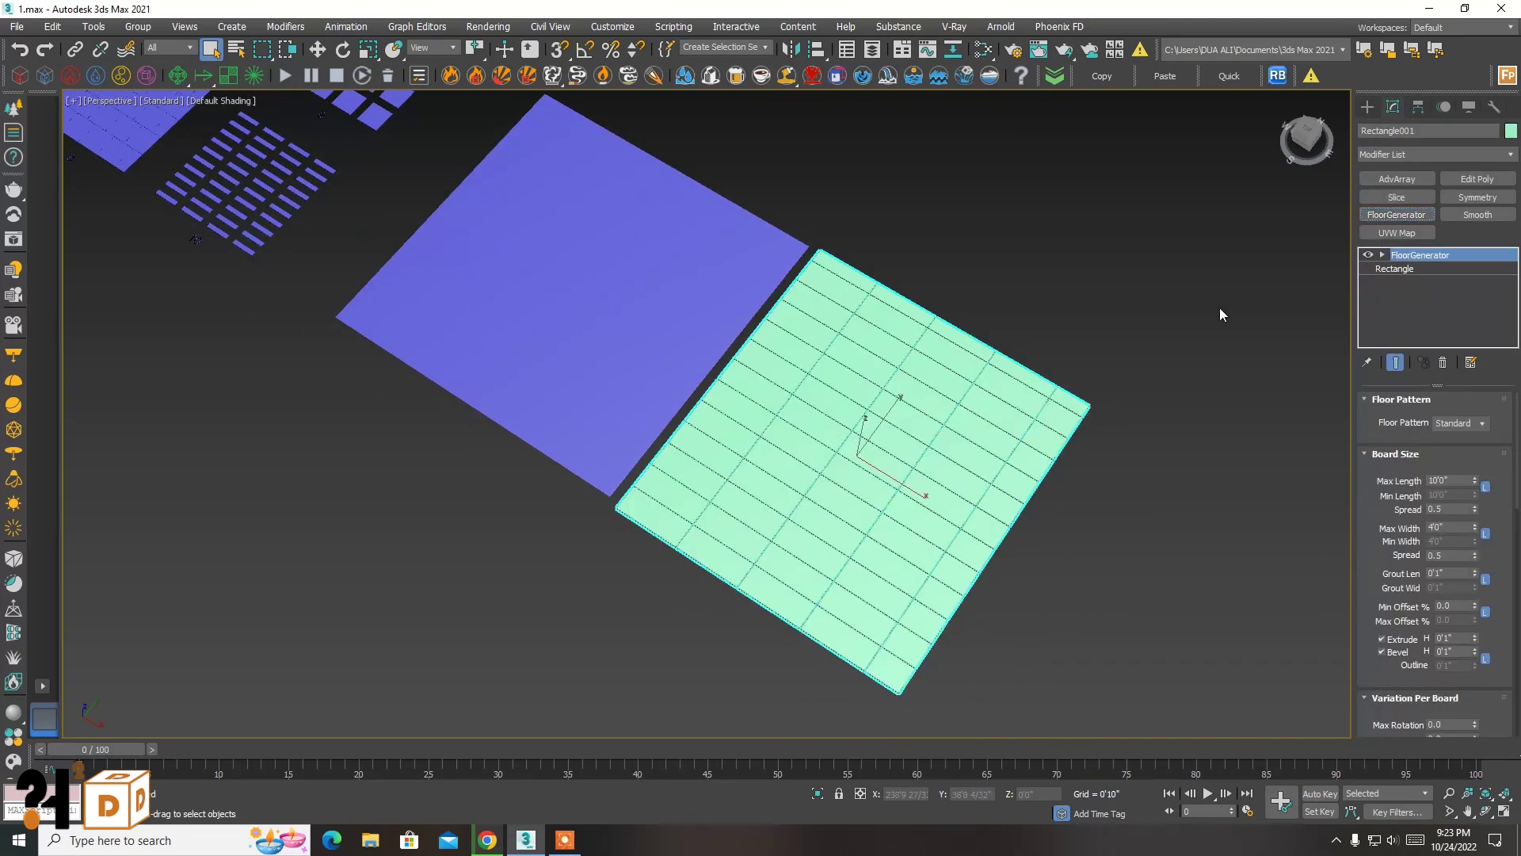
scroll(1048, 479, "up", 5)
scroll(1022, 428, "up", 5)
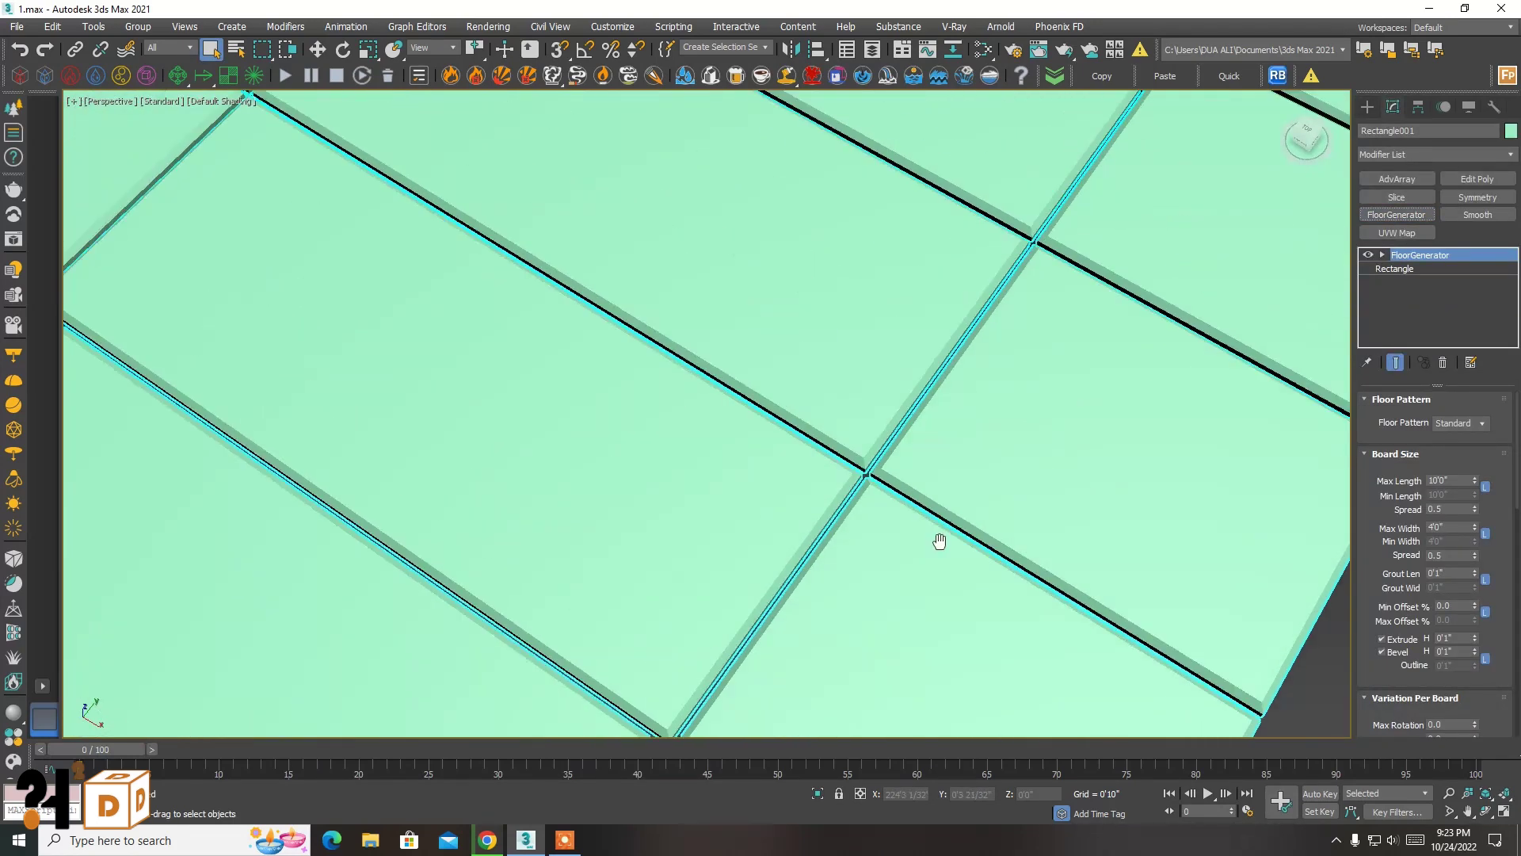
middle_click_drag(938, 537, 1015, 457)
scroll(1039, 357, "down", 5)
scroll(1034, 366, "down", 5)
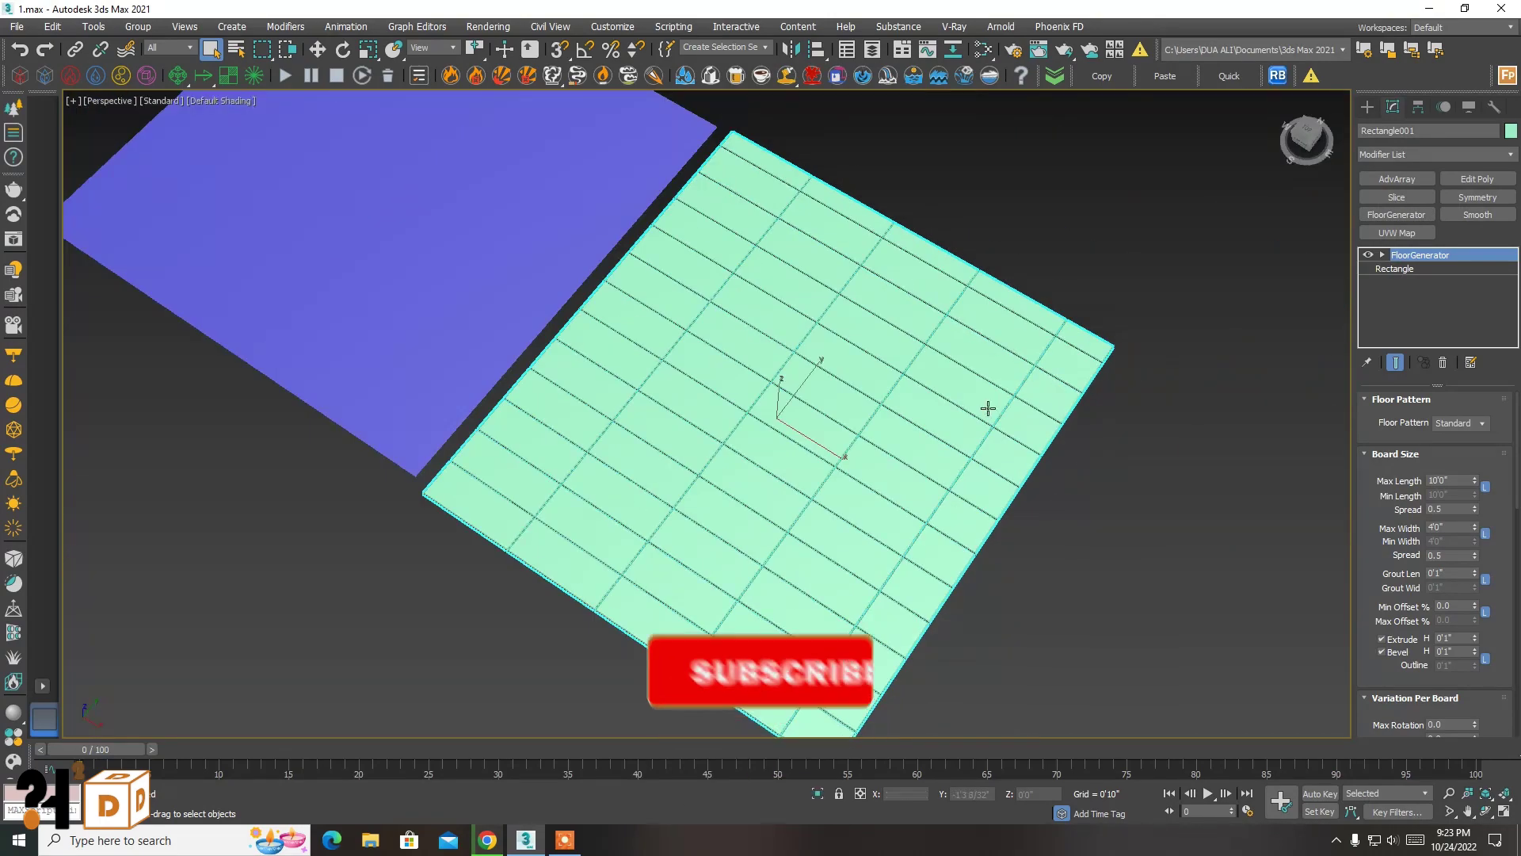
middle_click_drag(1027, 370, 1040, 388)
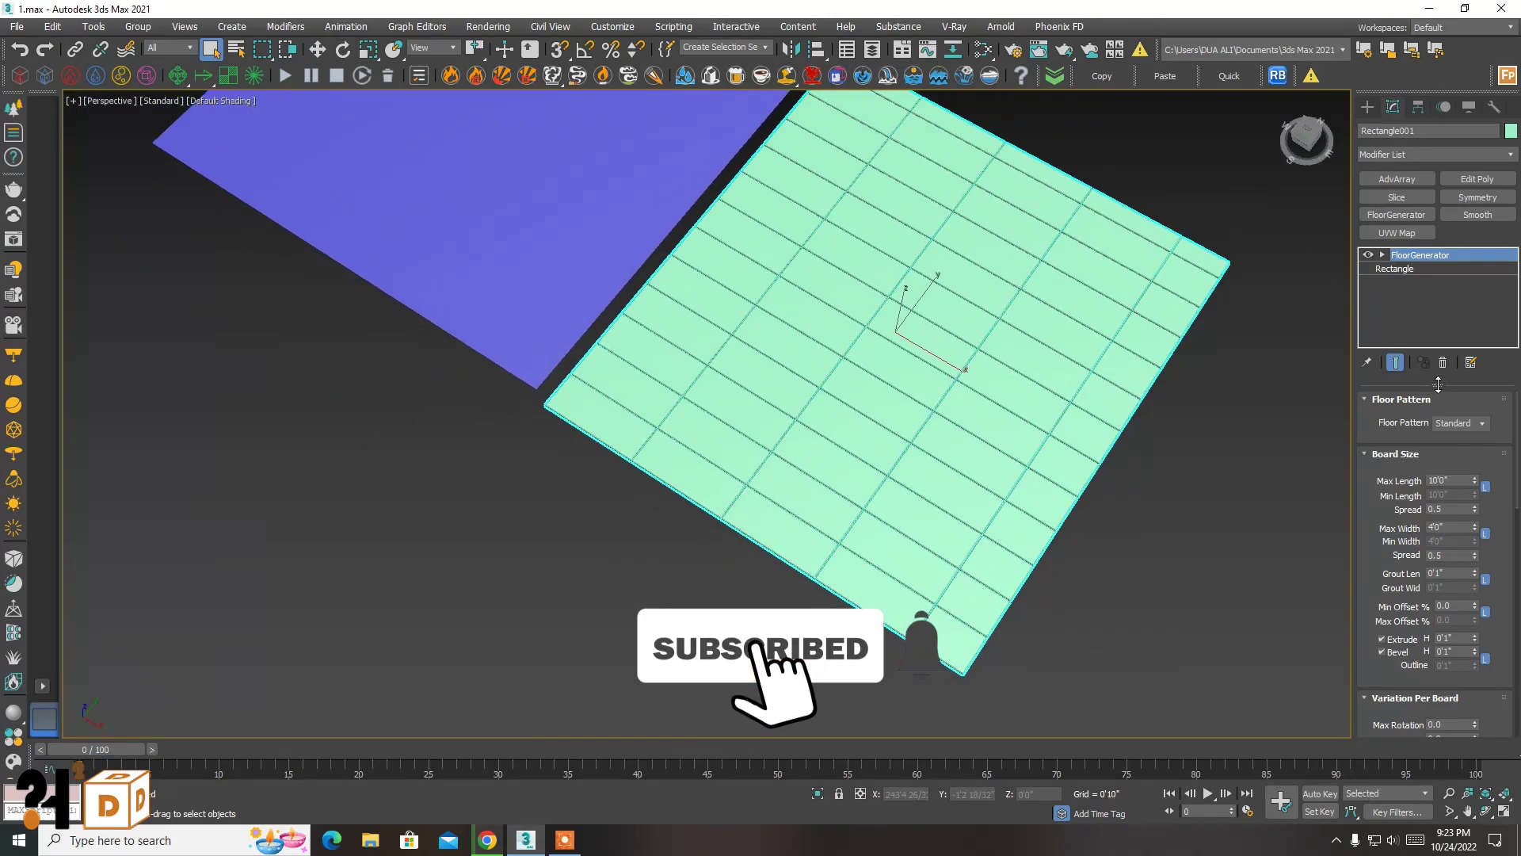
- Undo and reapply FloorGenerator on Rectangle001
key("ctrl+z")
left_click(1172, 488)
middle_click_drag(1171, 487, 1176, 447, "alt")
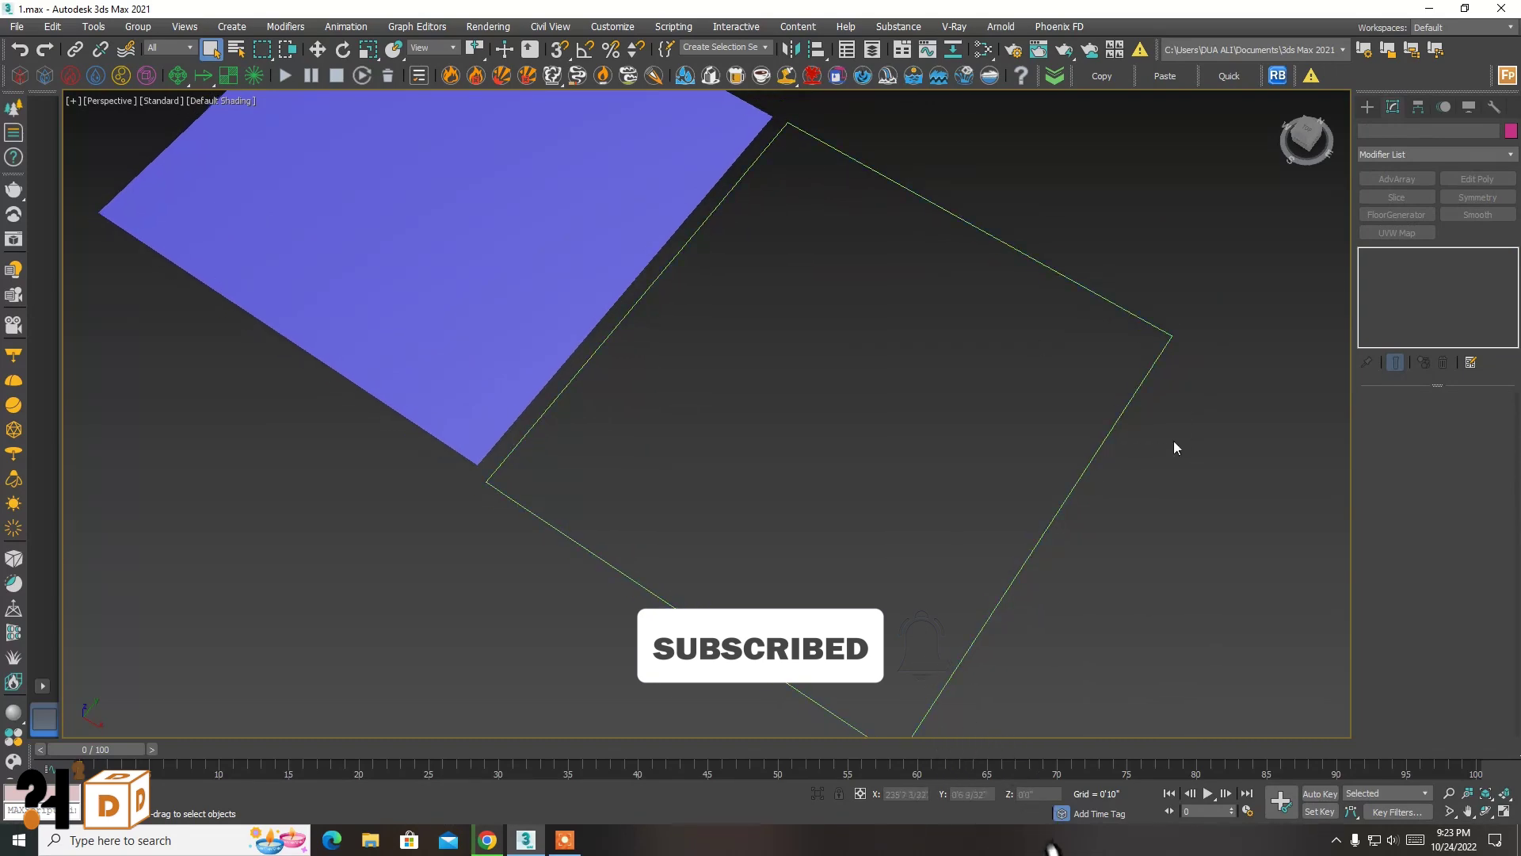
left_click(1138, 388)
left_click(1396, 215)
- Reselect the green board floor to show its Variation Per Board settings
left_click(1198, 497)
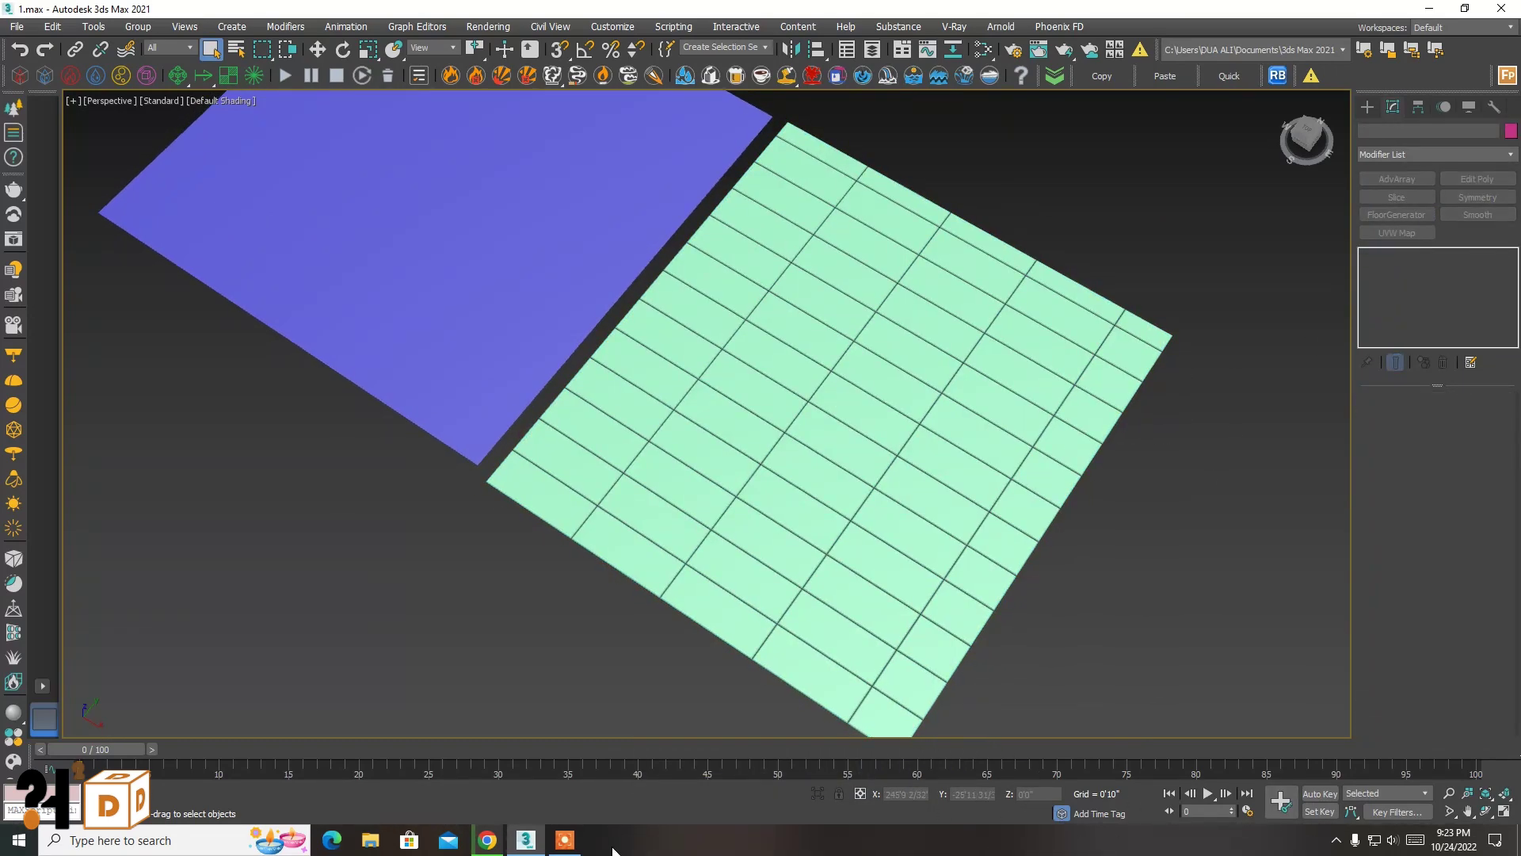
left_click(564, 840)
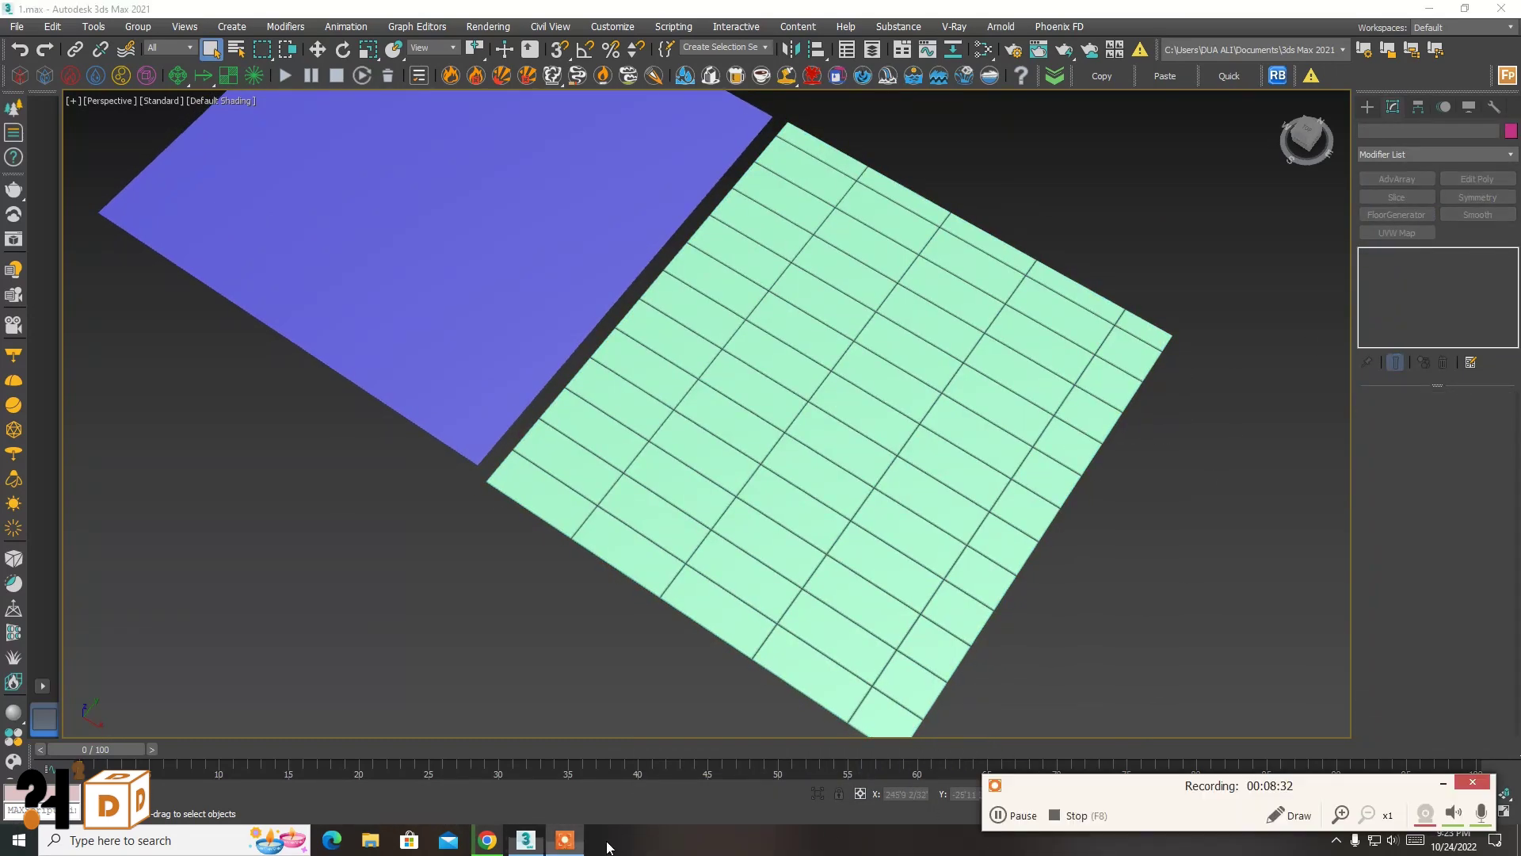
left_click(1443, 783)
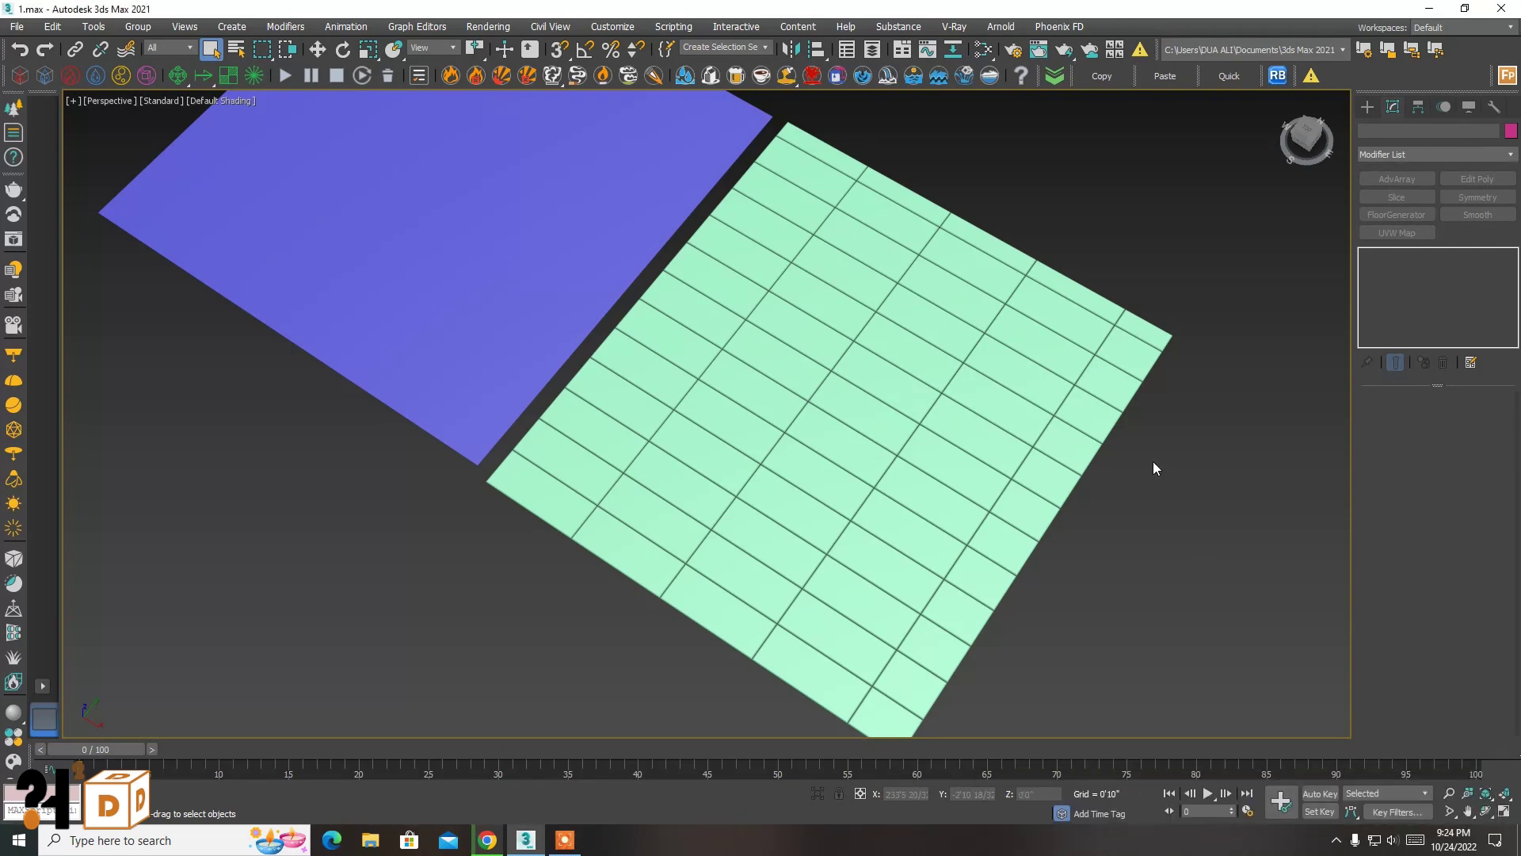
left_click(970, 416)
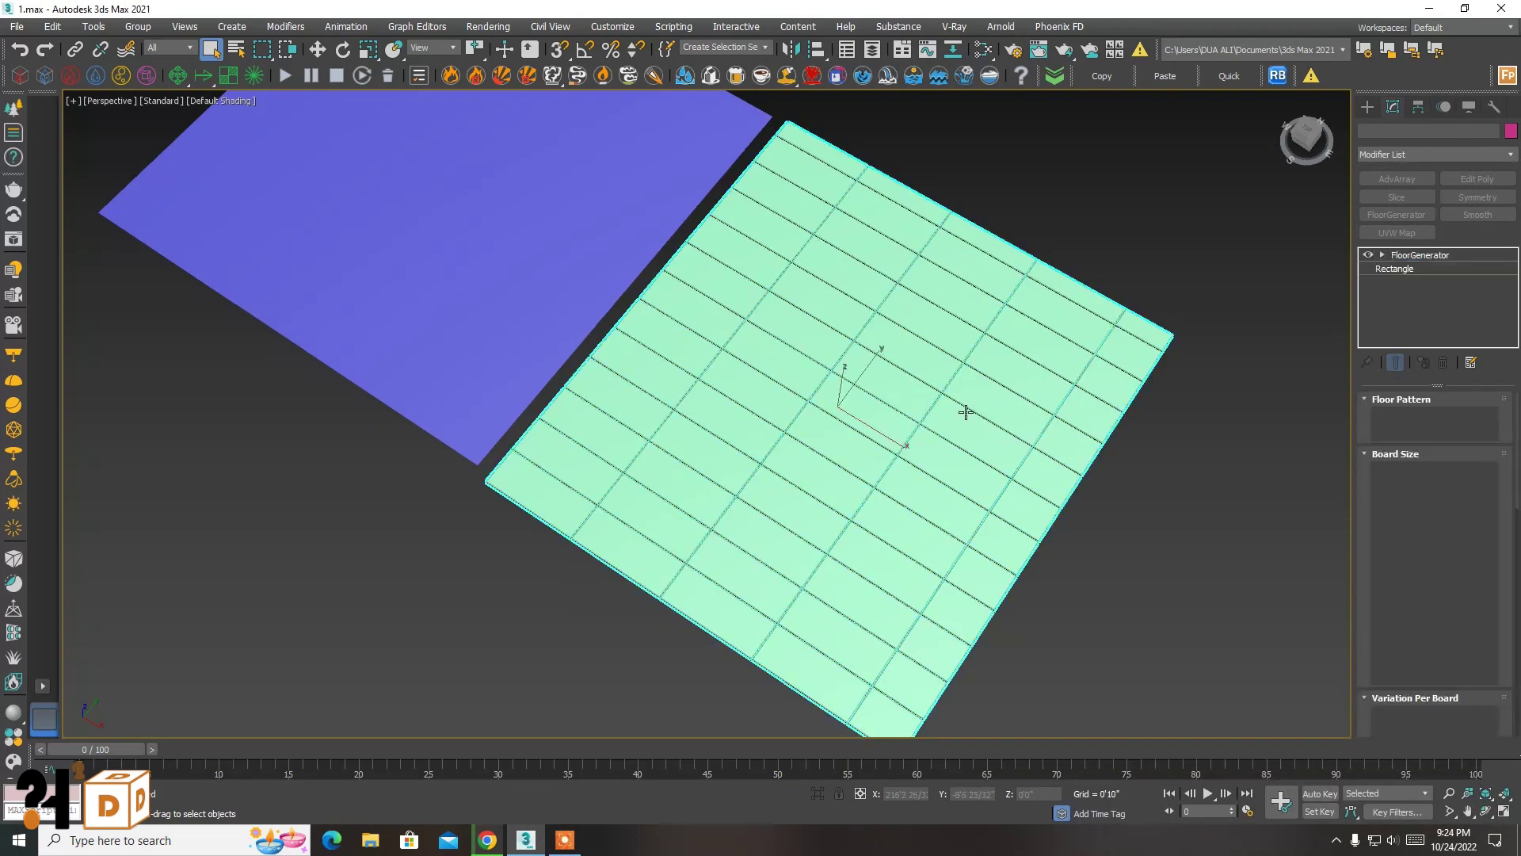
left_click_drag(1376, 536, 1379, 339)
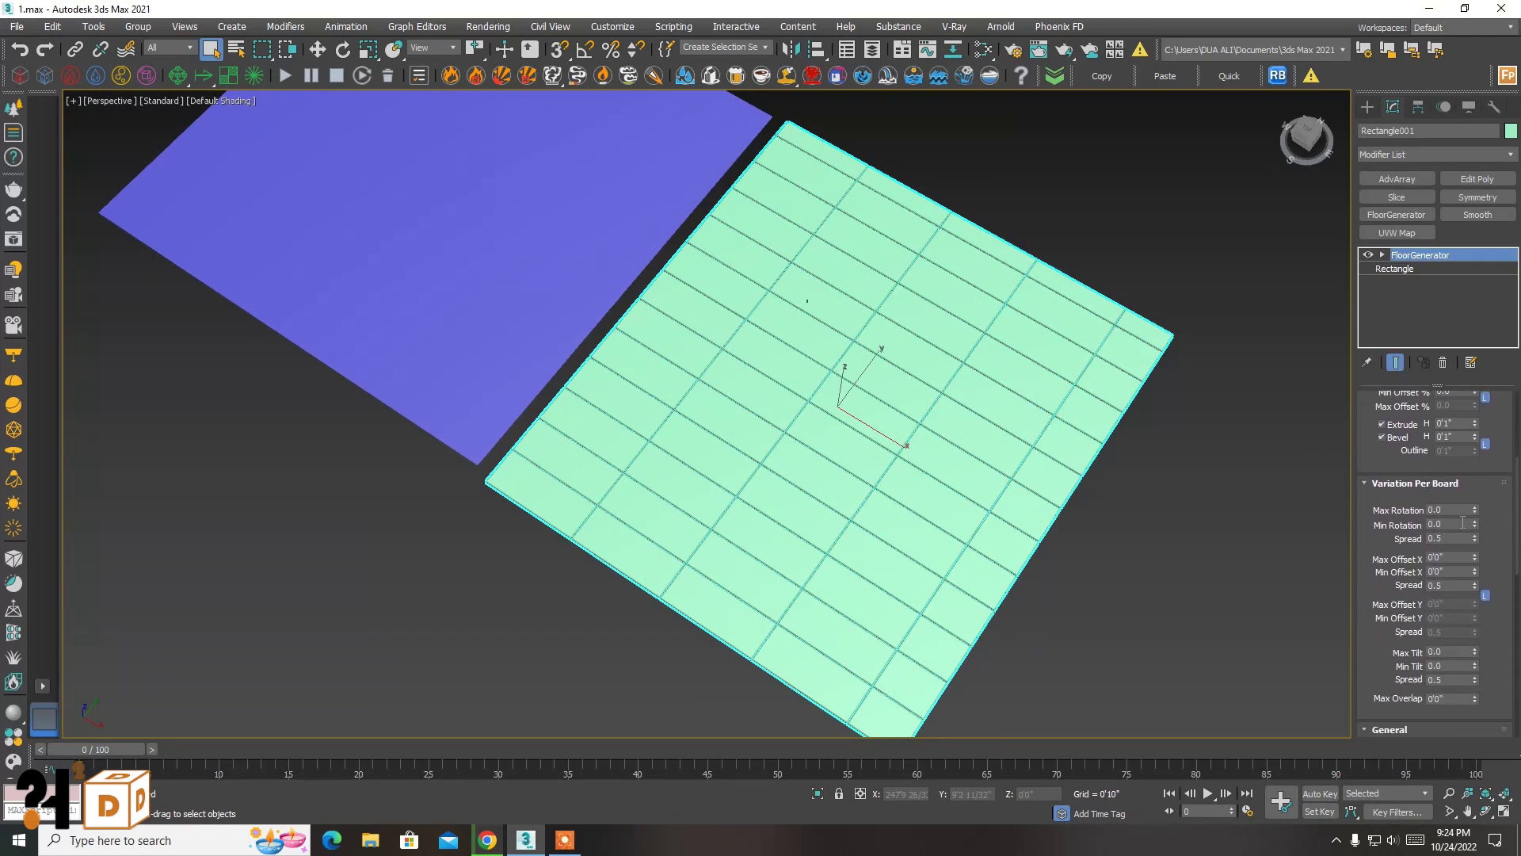
- Try raising Max Rotation, reset it to 0, and reselect the green floor
left_click_drag(1475, 512, 1475, 485)
left_click_drag(1463, 394, 1463, 491)
scroll(997, 540, "up", 3)
scroll(997, 540, "up", 3)
scroll(990, 534, "up", 2)
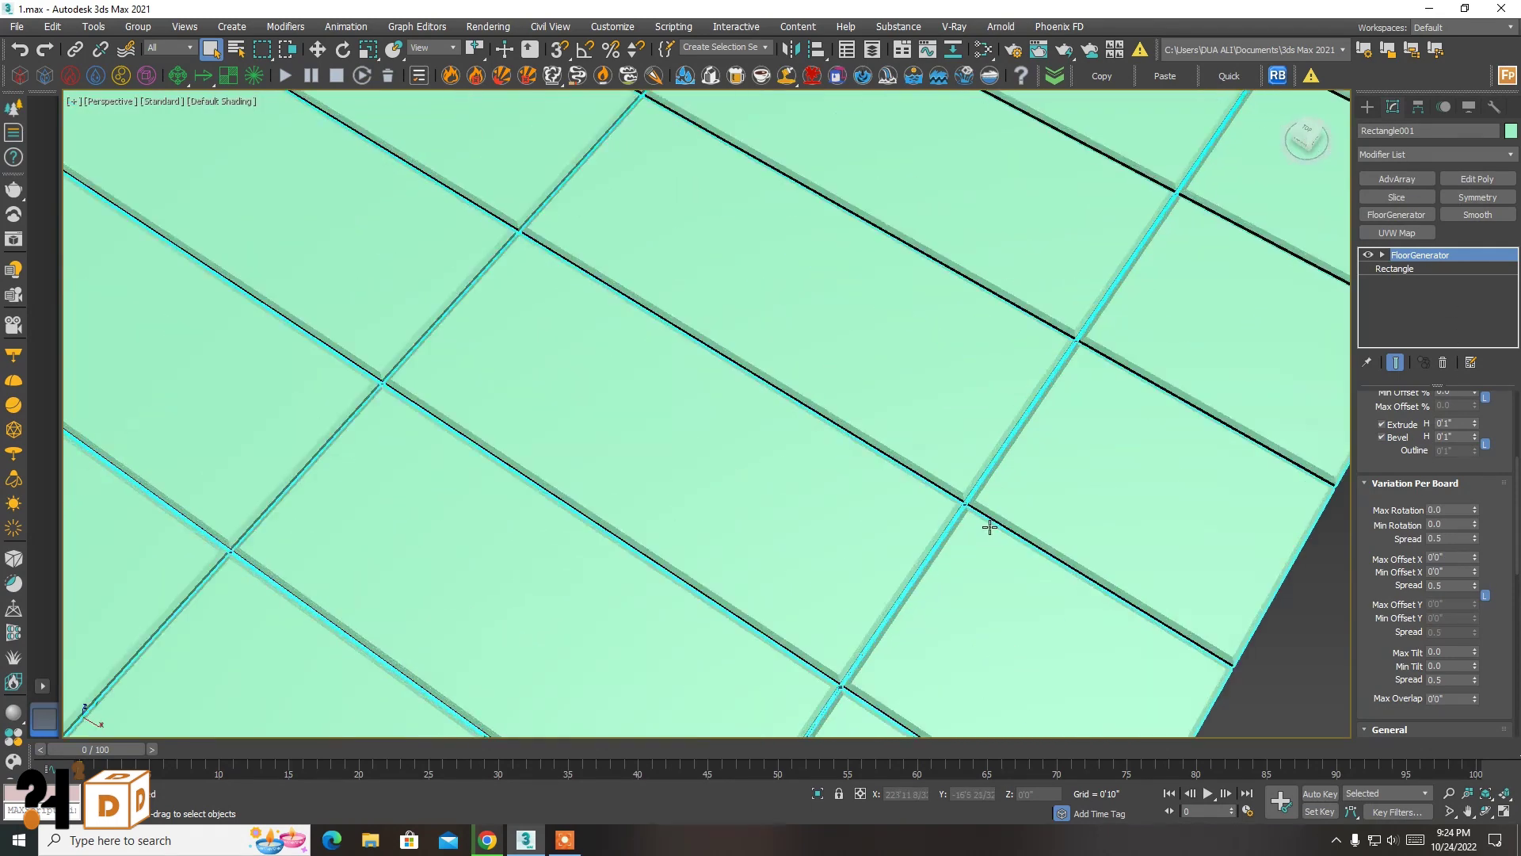
left_click(1255, 605)
left_click(967, 543)
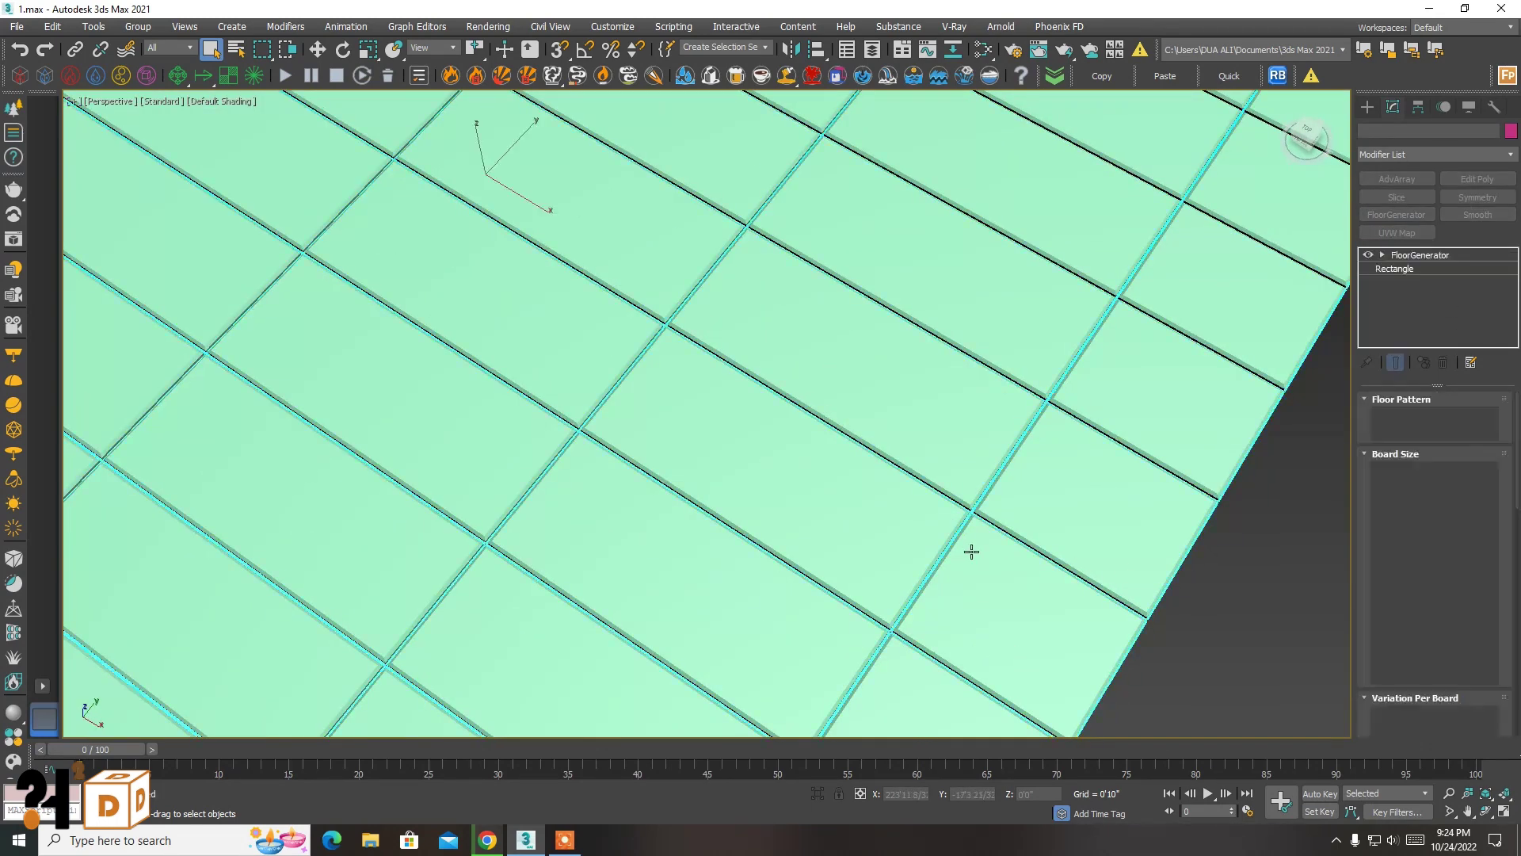
- Set the boards' Max Rotation to 100
scroll(961, 547, "down", 2)
scroll(1000, 553, "down", 2)
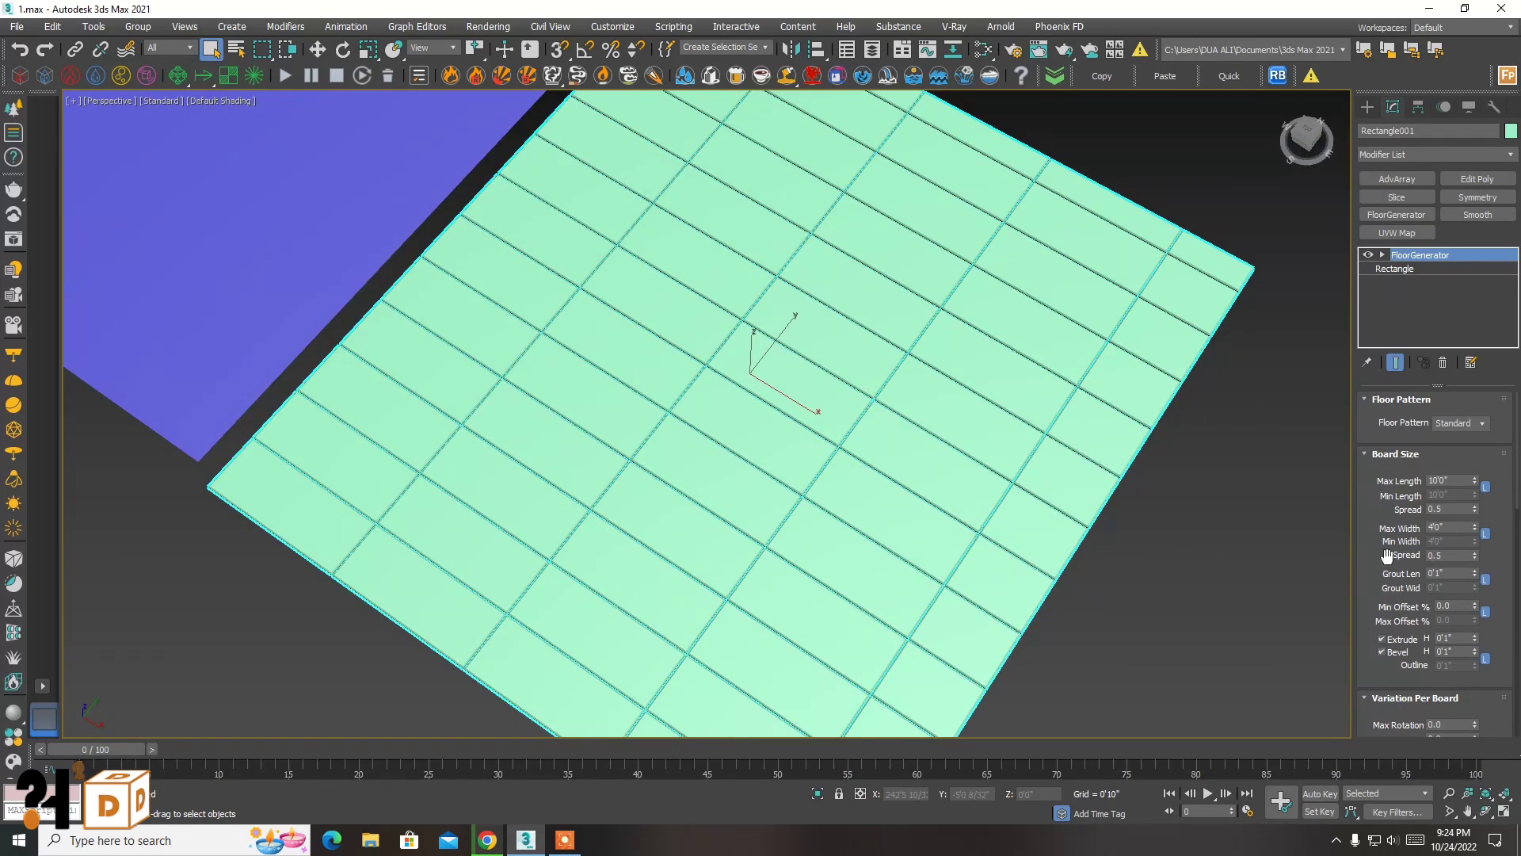
scroll(1418, 558, "down", 5)
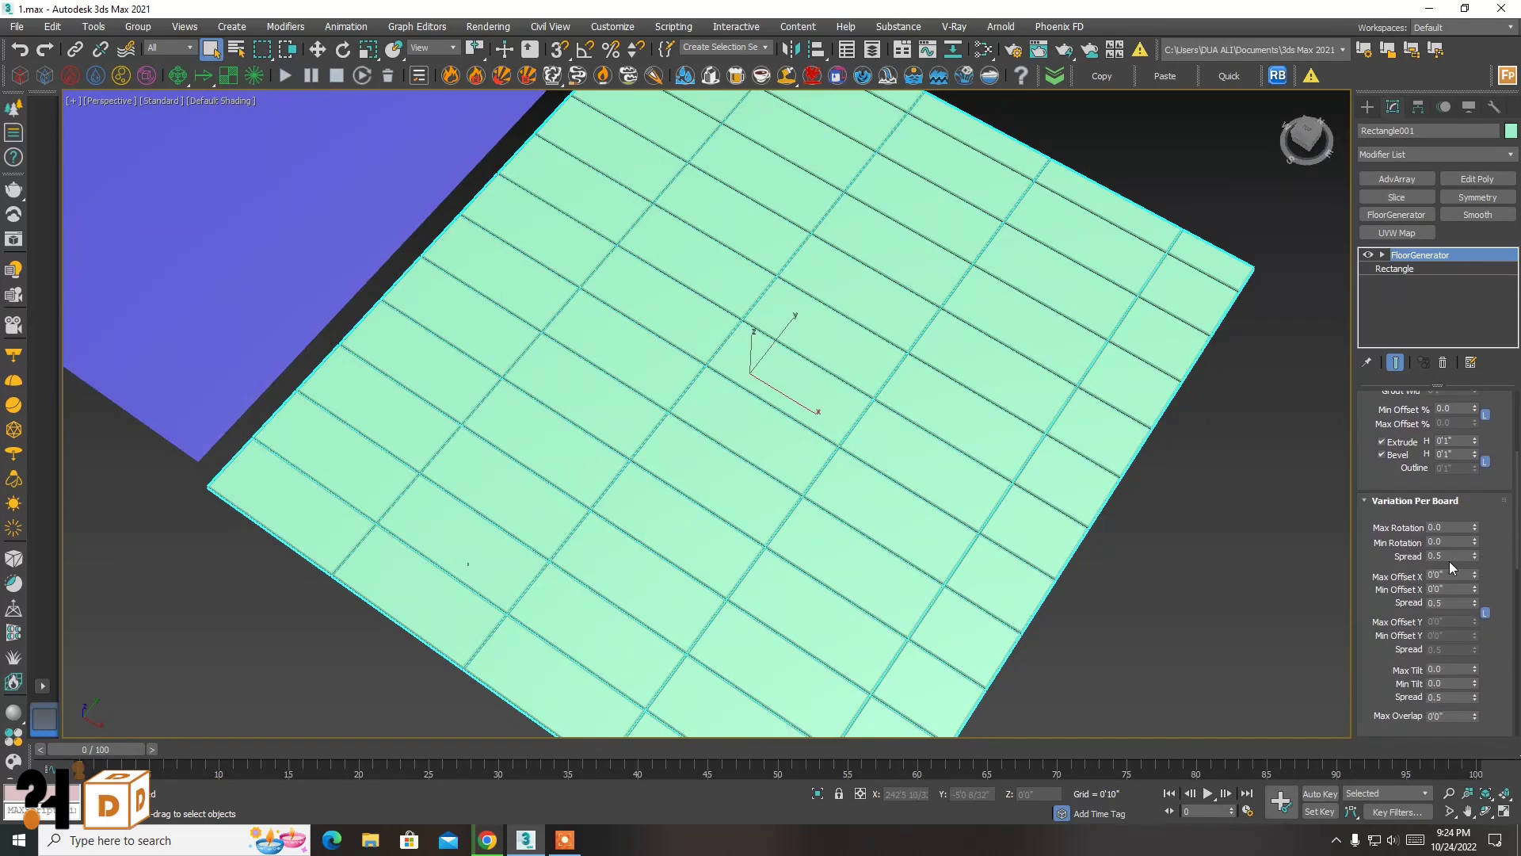
scroll(1005, 460, "down", 2)
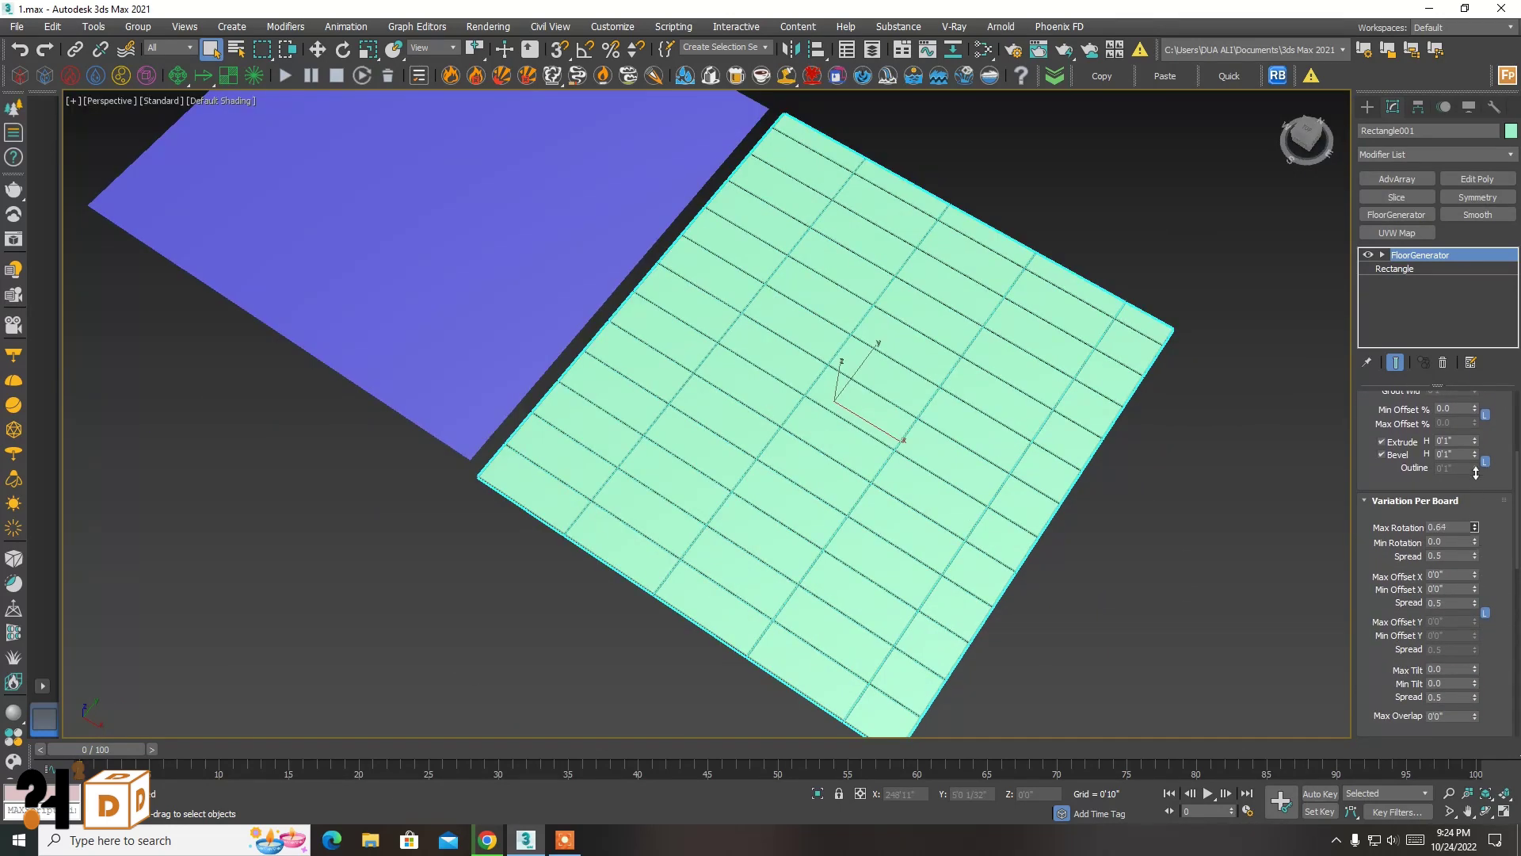
left_click_drag(1475, 473, 1475, 405)
left_click_drag(841, 108, 1151, 388)
type("100")
key("Return")
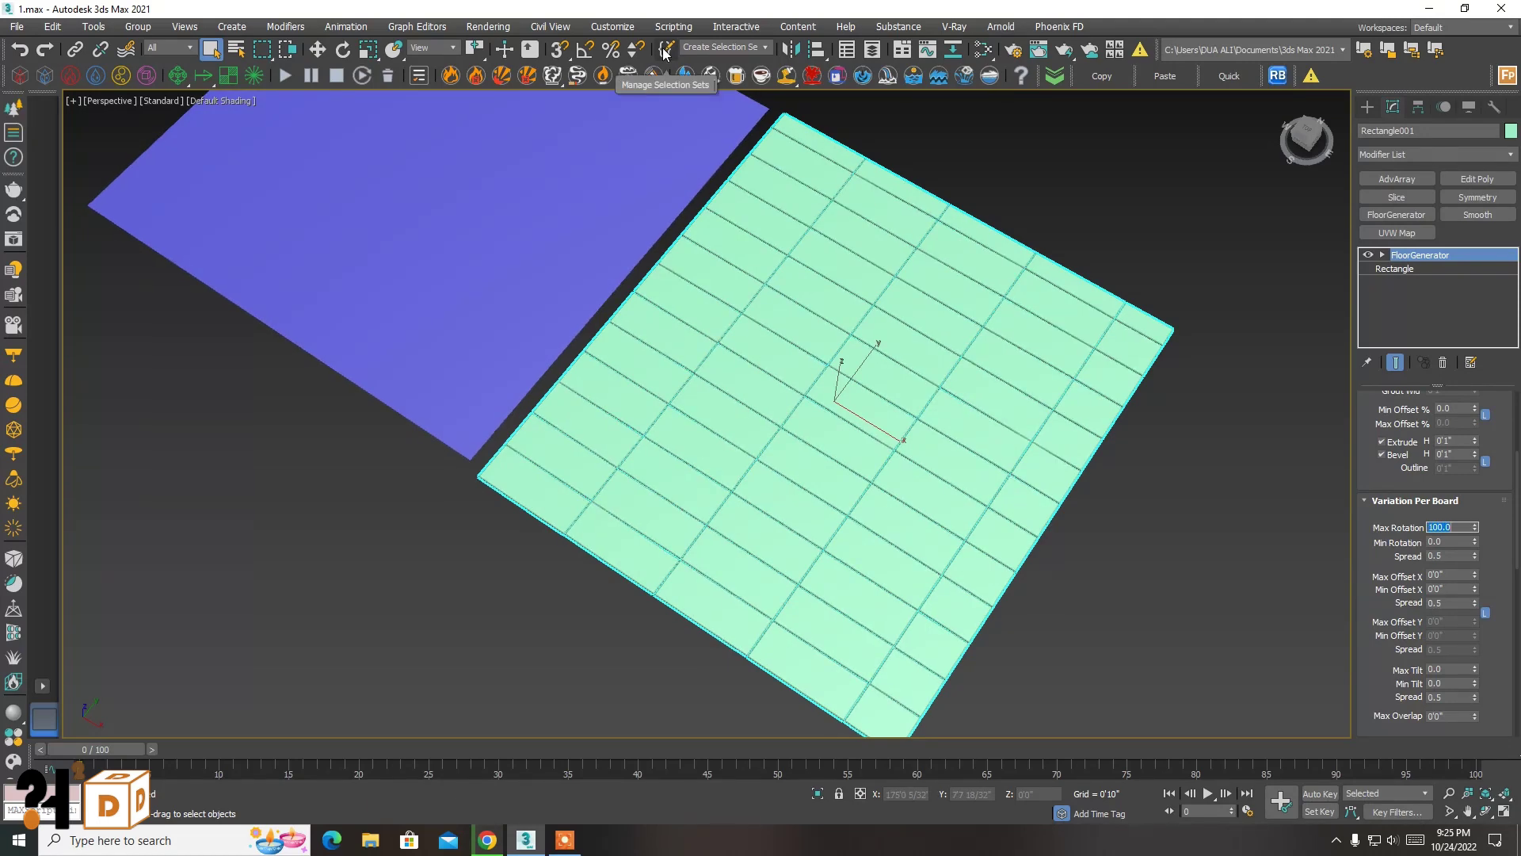
- Set rotation Spread to 1.0 and bring Max Rotation back to 0
scroll(1072, 309, "up", 5)
scroll(1072, 326, "up", 3)
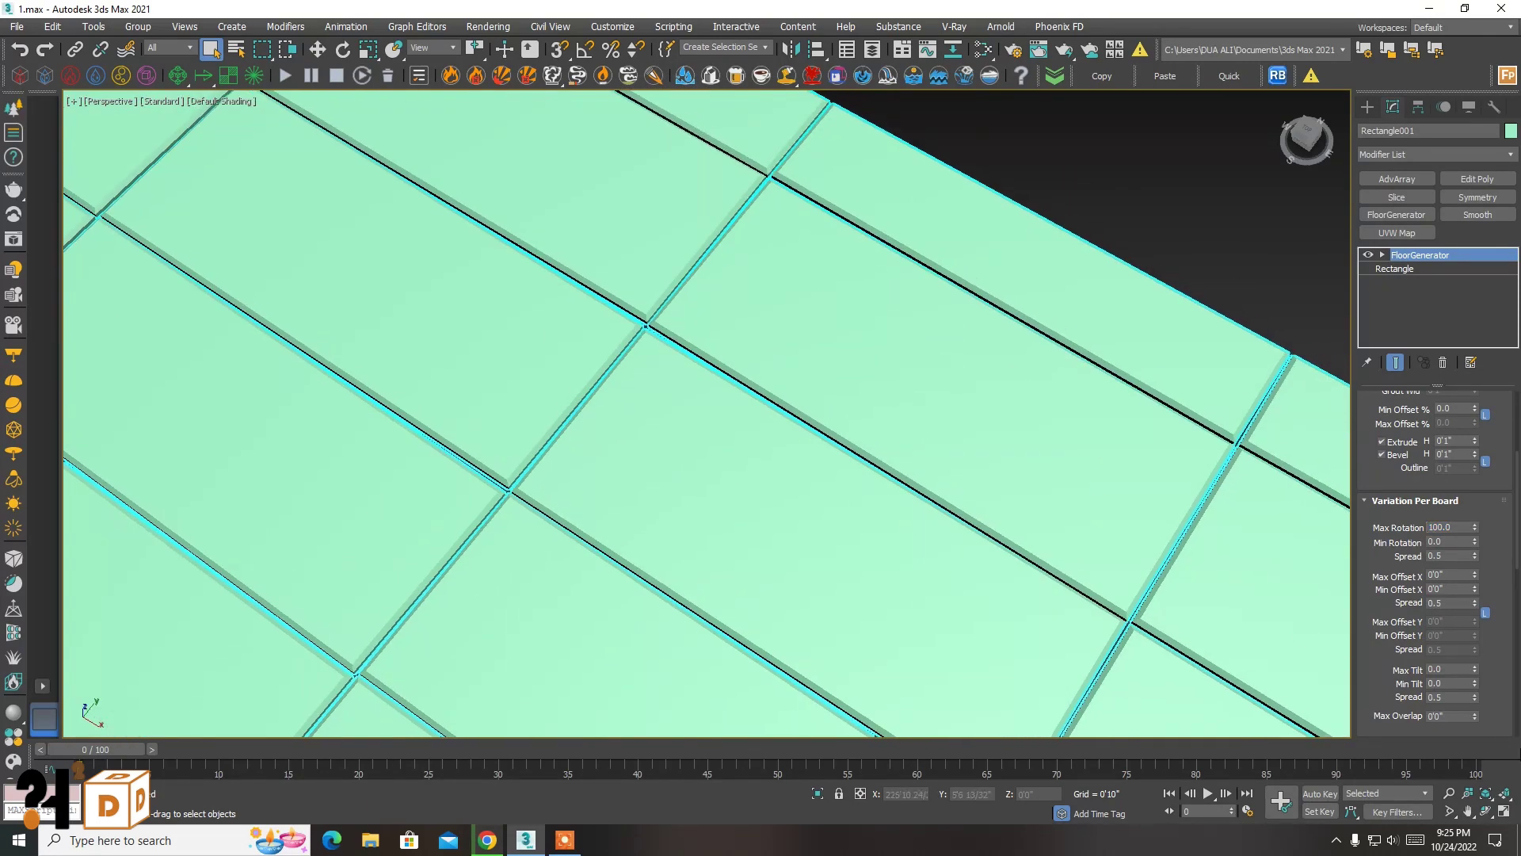
left_click_drag(1475, 556, 1341, 248)
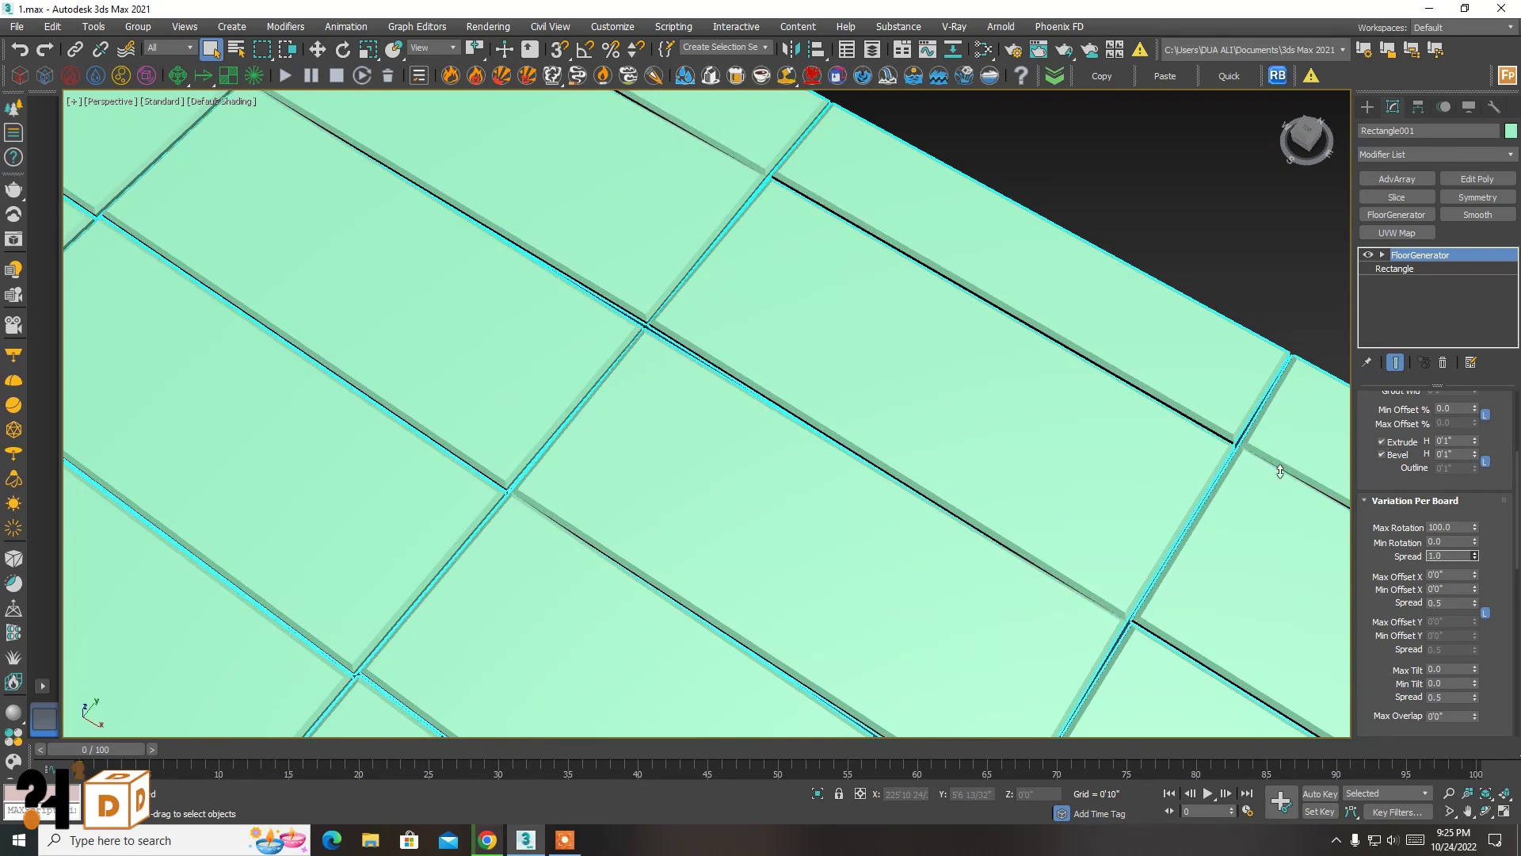
mouse_move(1279, 472)
left_mouse_down()
mouse_move(1507, 588)
mouse_move(1471, 489)
left_mouse_up()
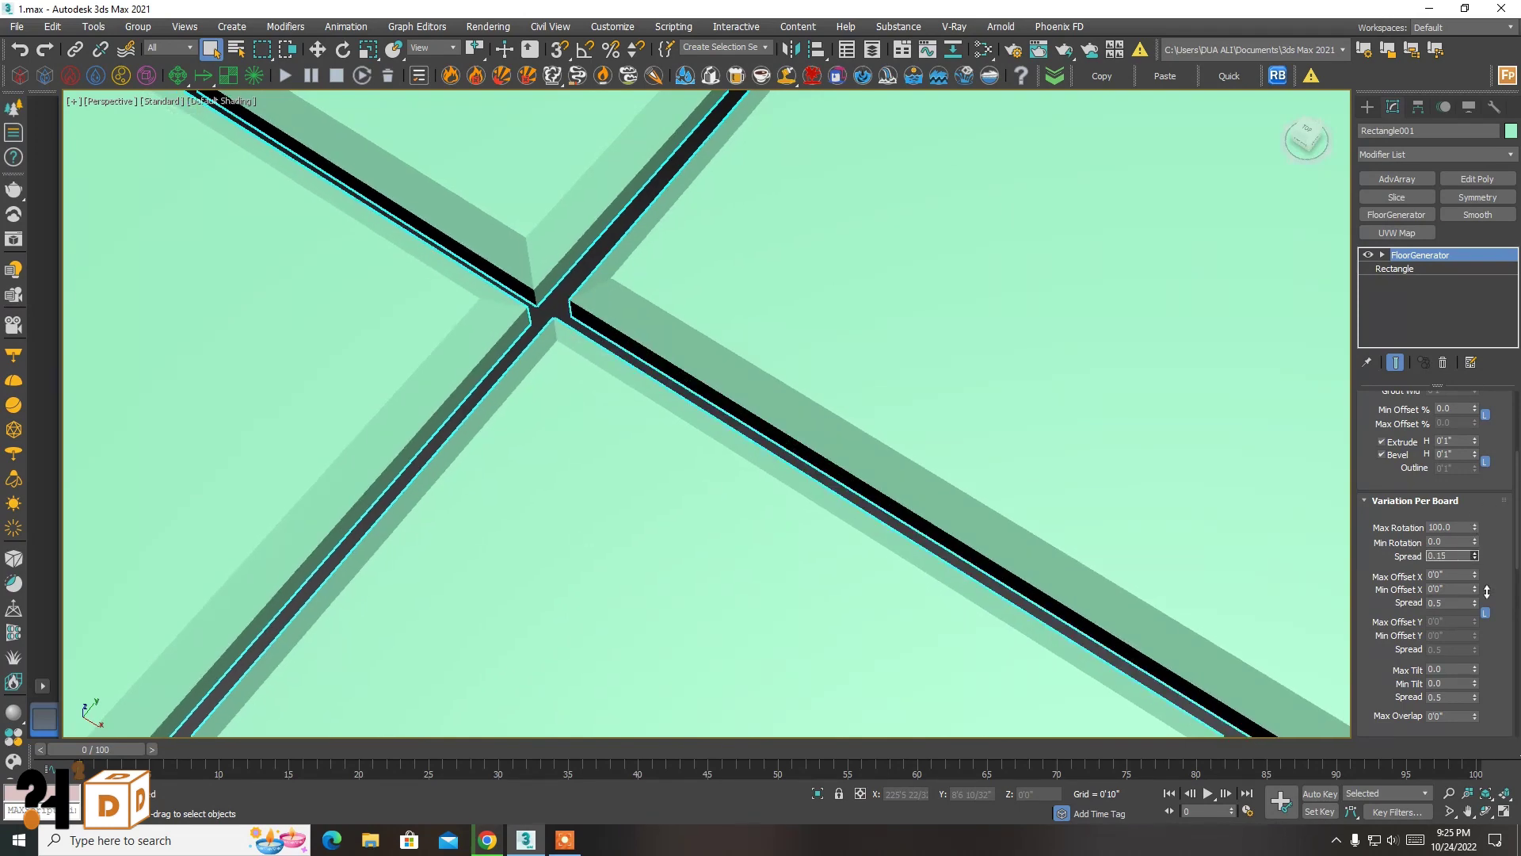
scroll(641, 411, "down", 5)
scroll(895, 549, "down", 3)
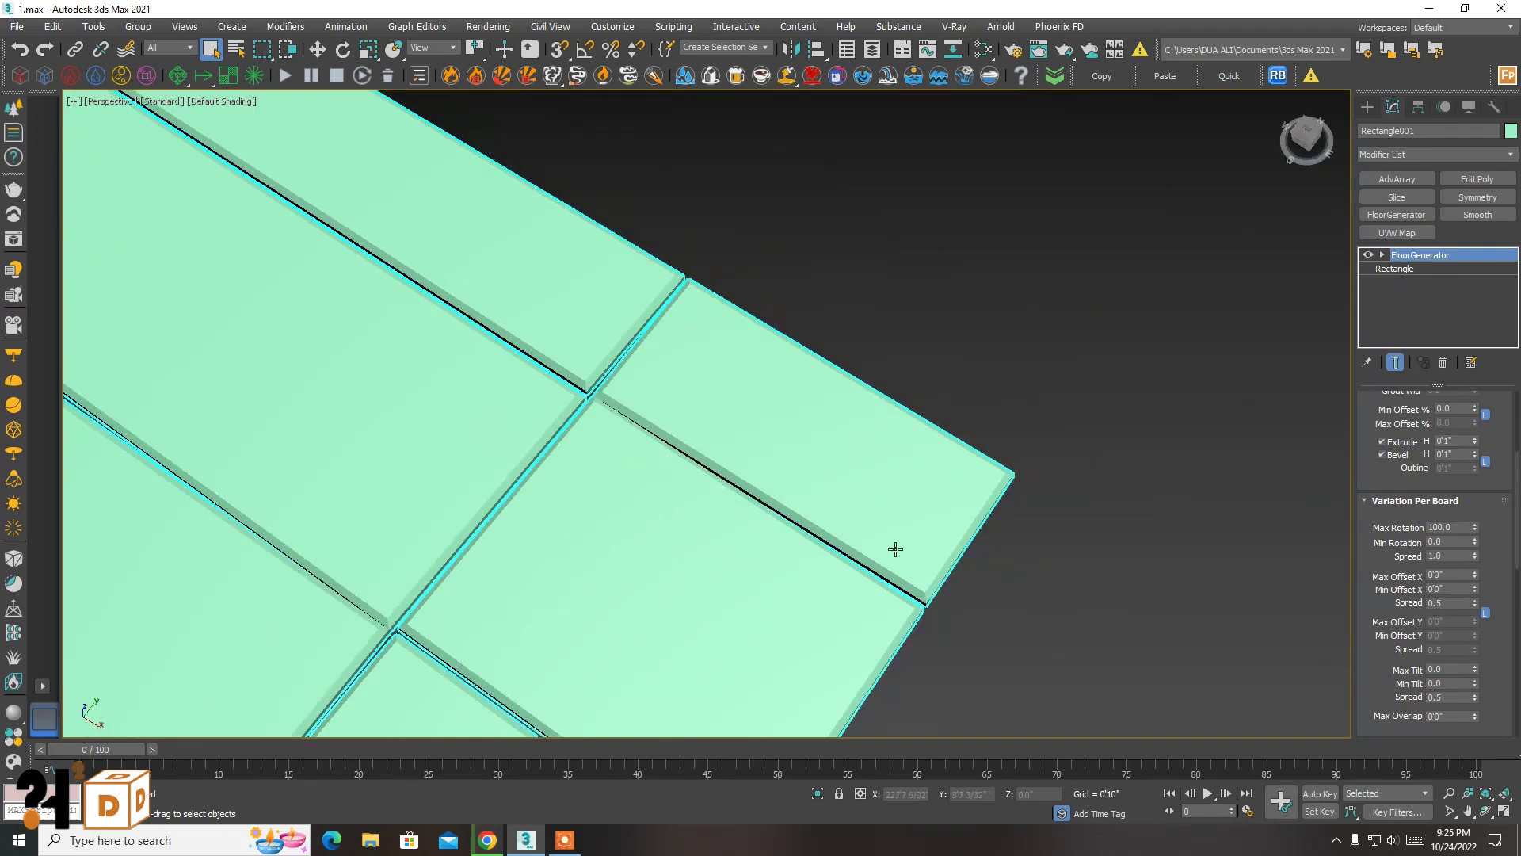
mouse_move(1476, 531)
left_mouse_down()
mouse_move(1465, 632)
mouse_move(1432, 363)
mouse_move(1475, 527)
mouse_move(1455, 317)
left_mouse_up()
left_click_drag(1475, 528, 1455, 613)
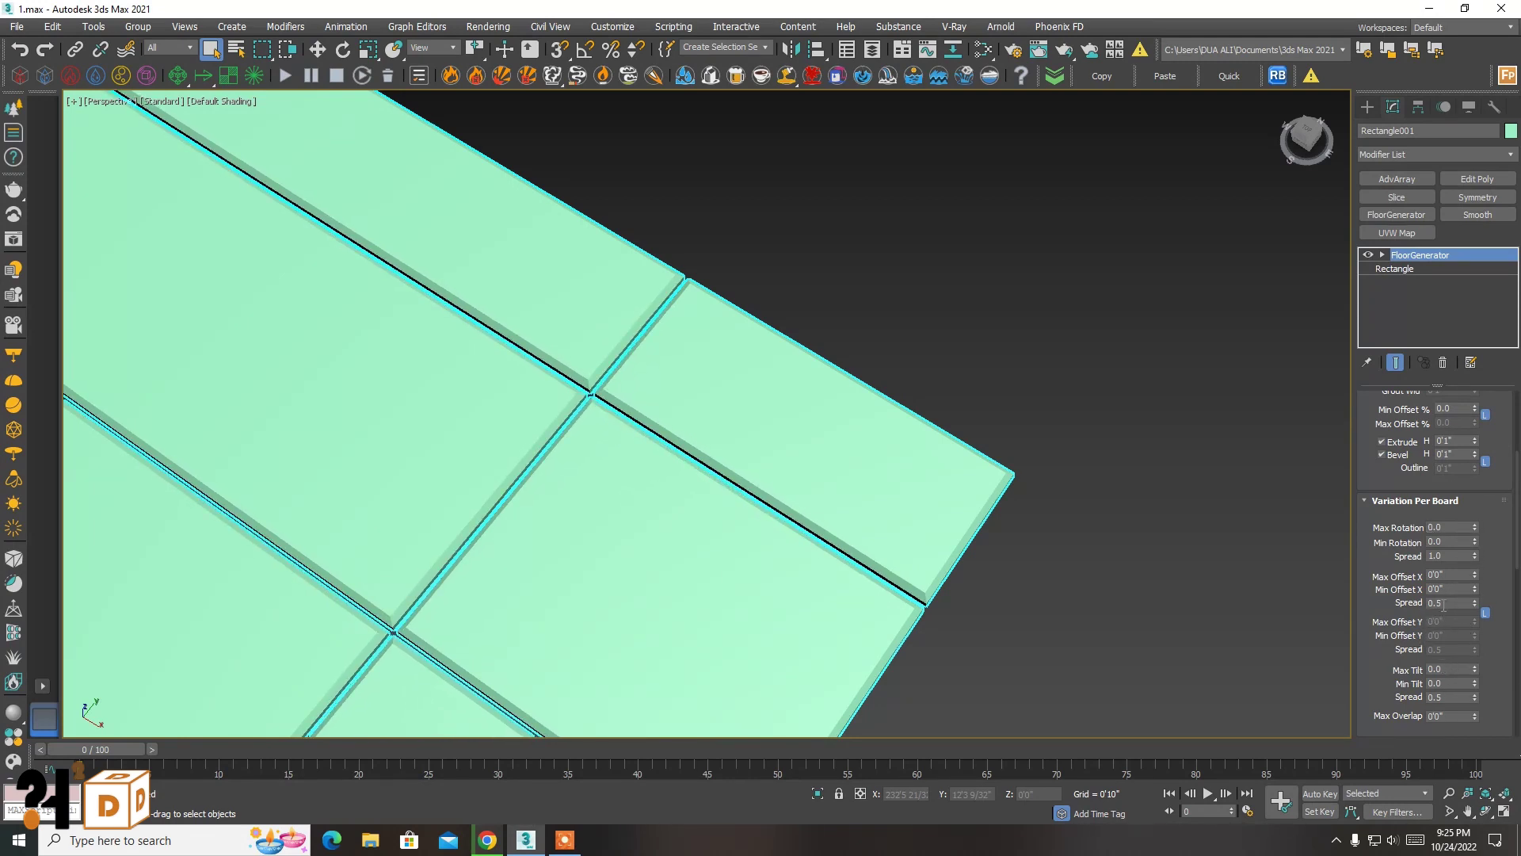
- Raise Max Tilt to 52.7 and orbit to a low side view of the floor
scroll(1399, 610, "down", 2)
scroll(1399, 610, "down", 3)
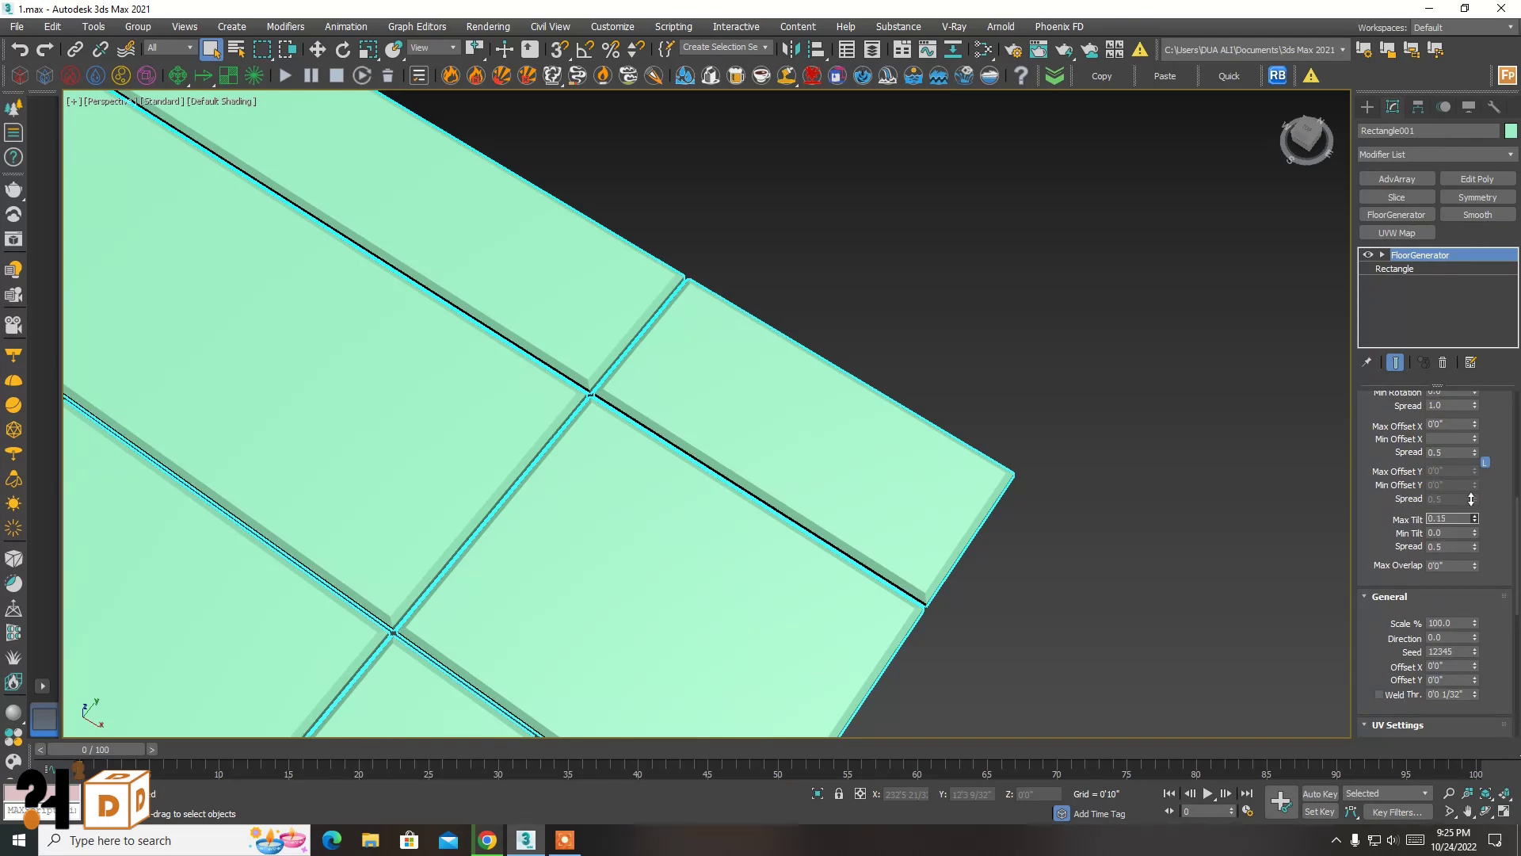
mouse_move(1471, 499)
left_mouse_down()
mouse_move(1161, 603)
mouse_move(1100, 512)
left_mouse_up()
scroll(1100, 514, "down", 3)
scroll(1105, 535, "down", 3)
mouse_move(1091, 477)
middle_mouse_down()
mouse_move(957, 452)
mouse_move(947, 420)
middle_mouse_up()
left_click_drag(689, 496, 648, 430)
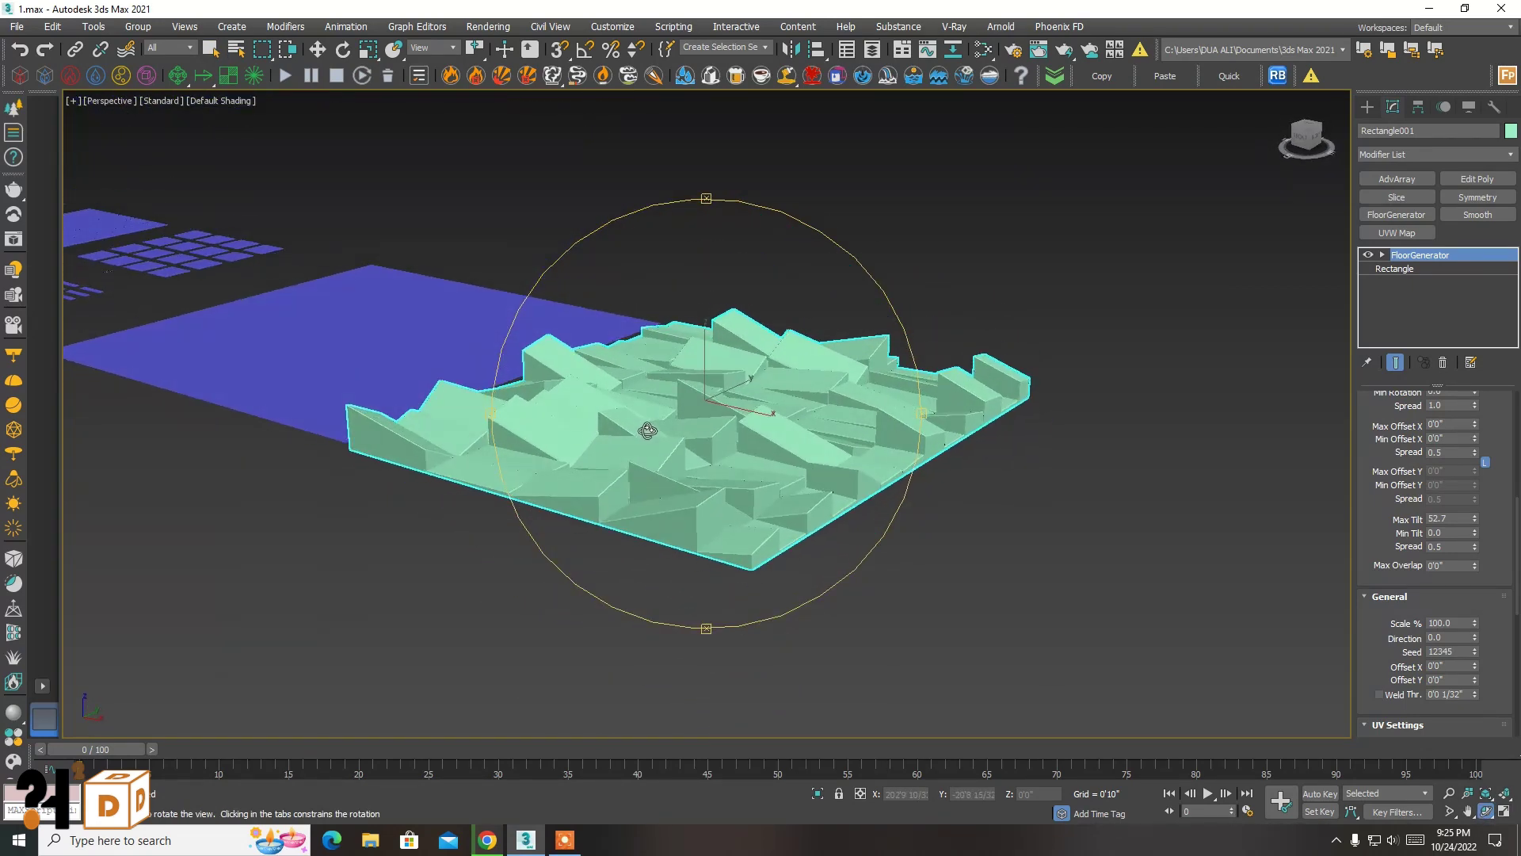
left_click_drag(1032, 480, 908, 518)
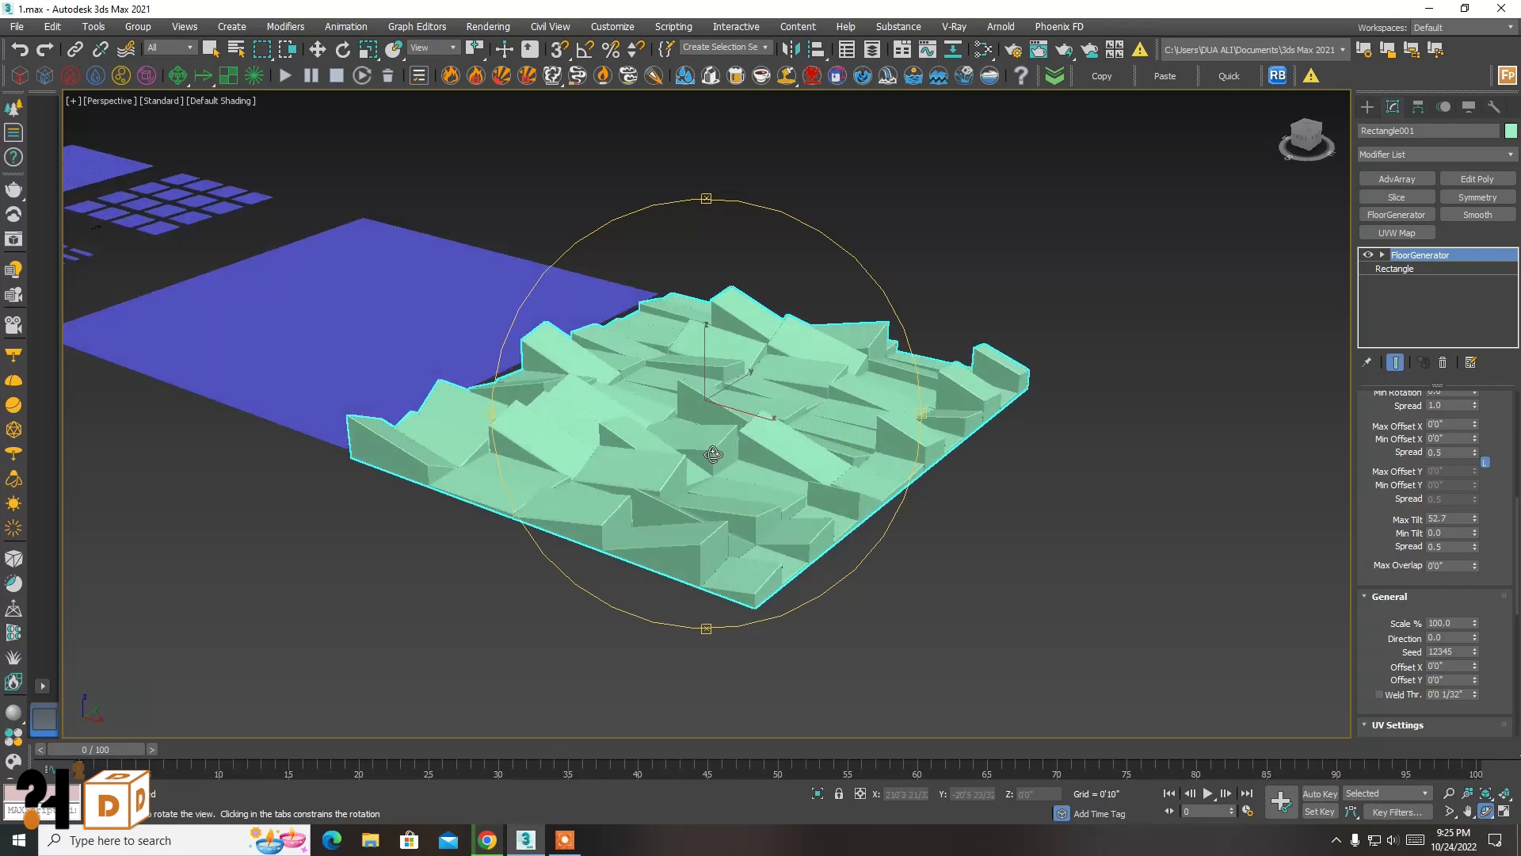
right_click(908, 518)
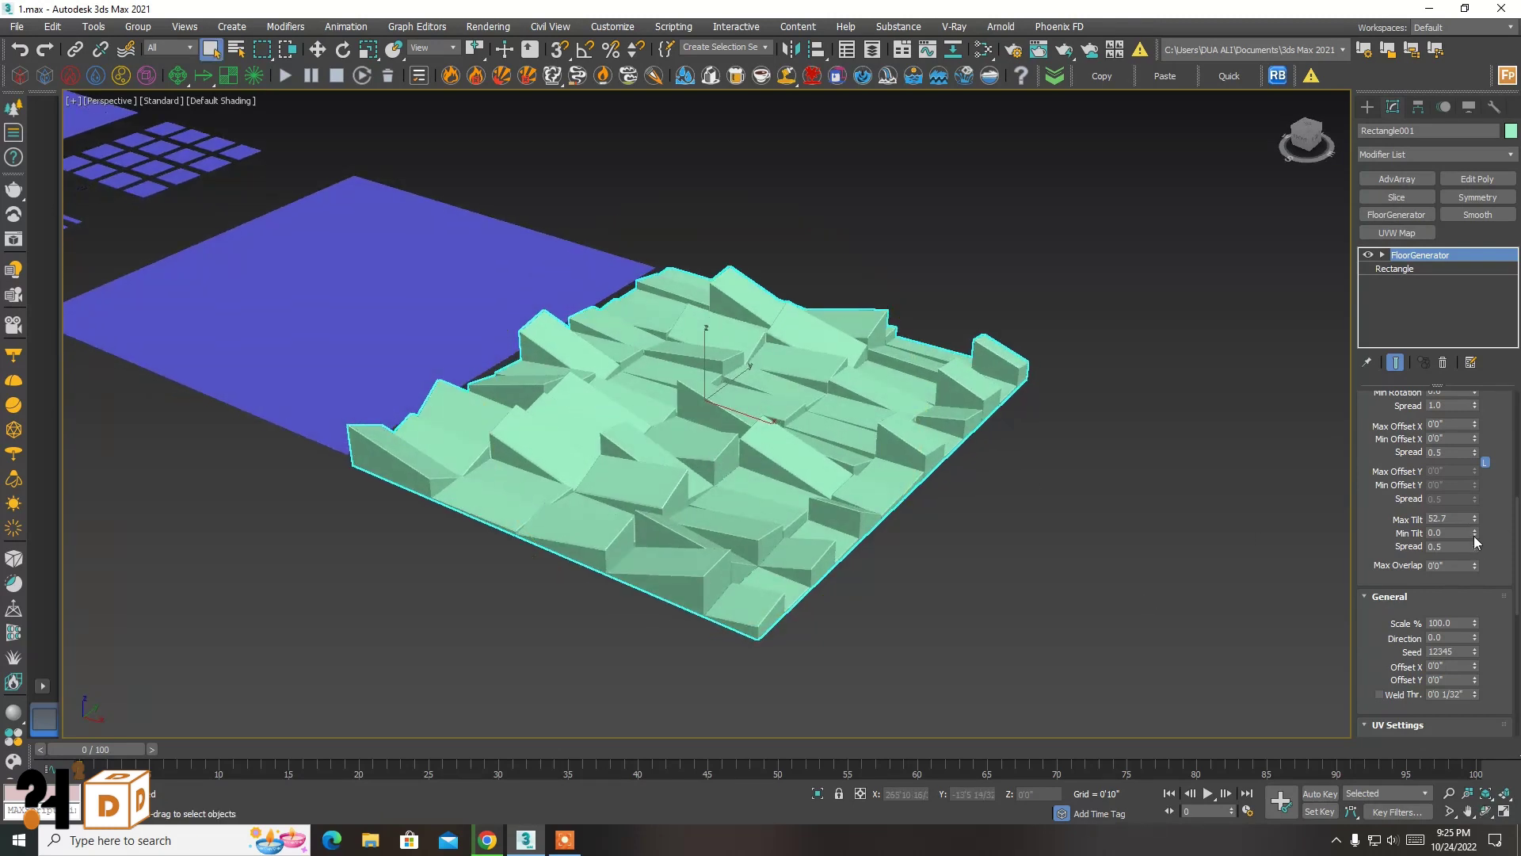
- Set Min Tilt to 23.75 and tilt Spread to 1.0
left_click_drag(1470, 491, 1284, 11)
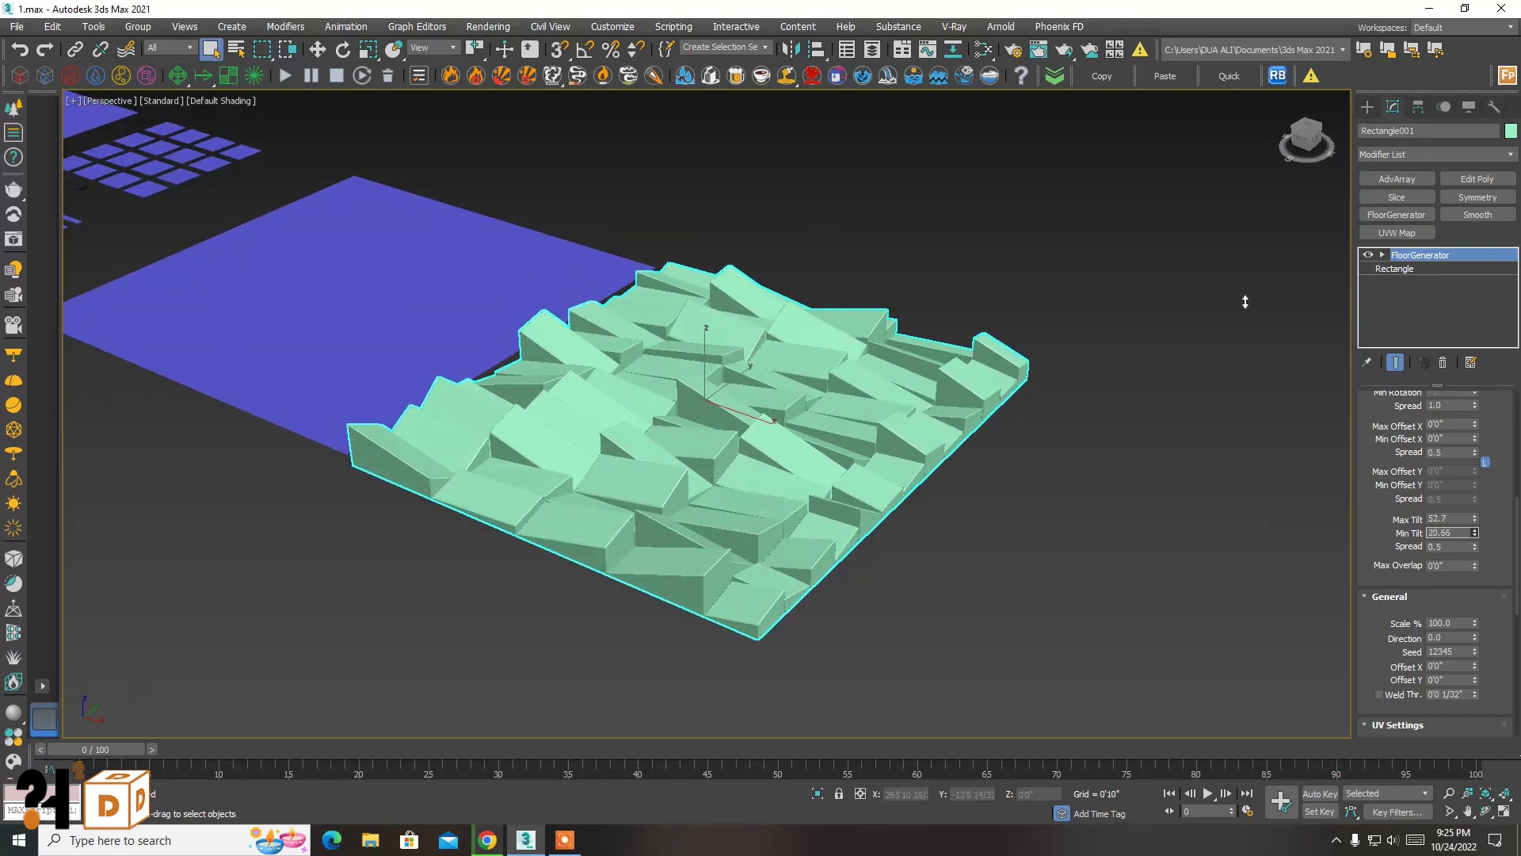
mouse_move(1244, 302)
left_mouse_down()
mouse_move(1046, 179)
mouse_move(1053, 645)
mouse_move(1073, 625)
mouse_move(1086, 186)
left_mouse_up()
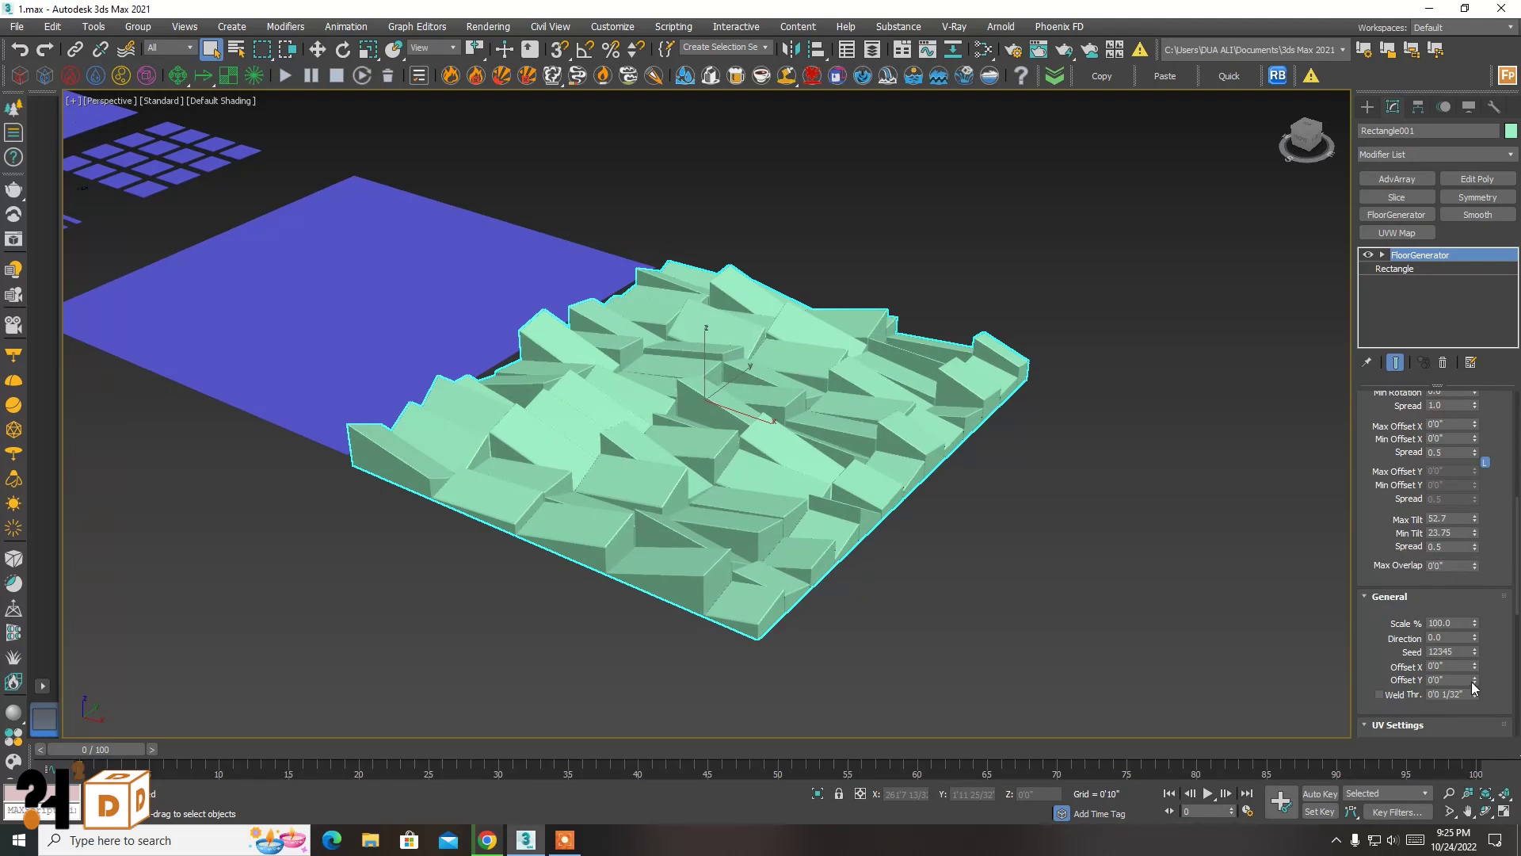
left_click_drag(1475, 552, 1477, 504)
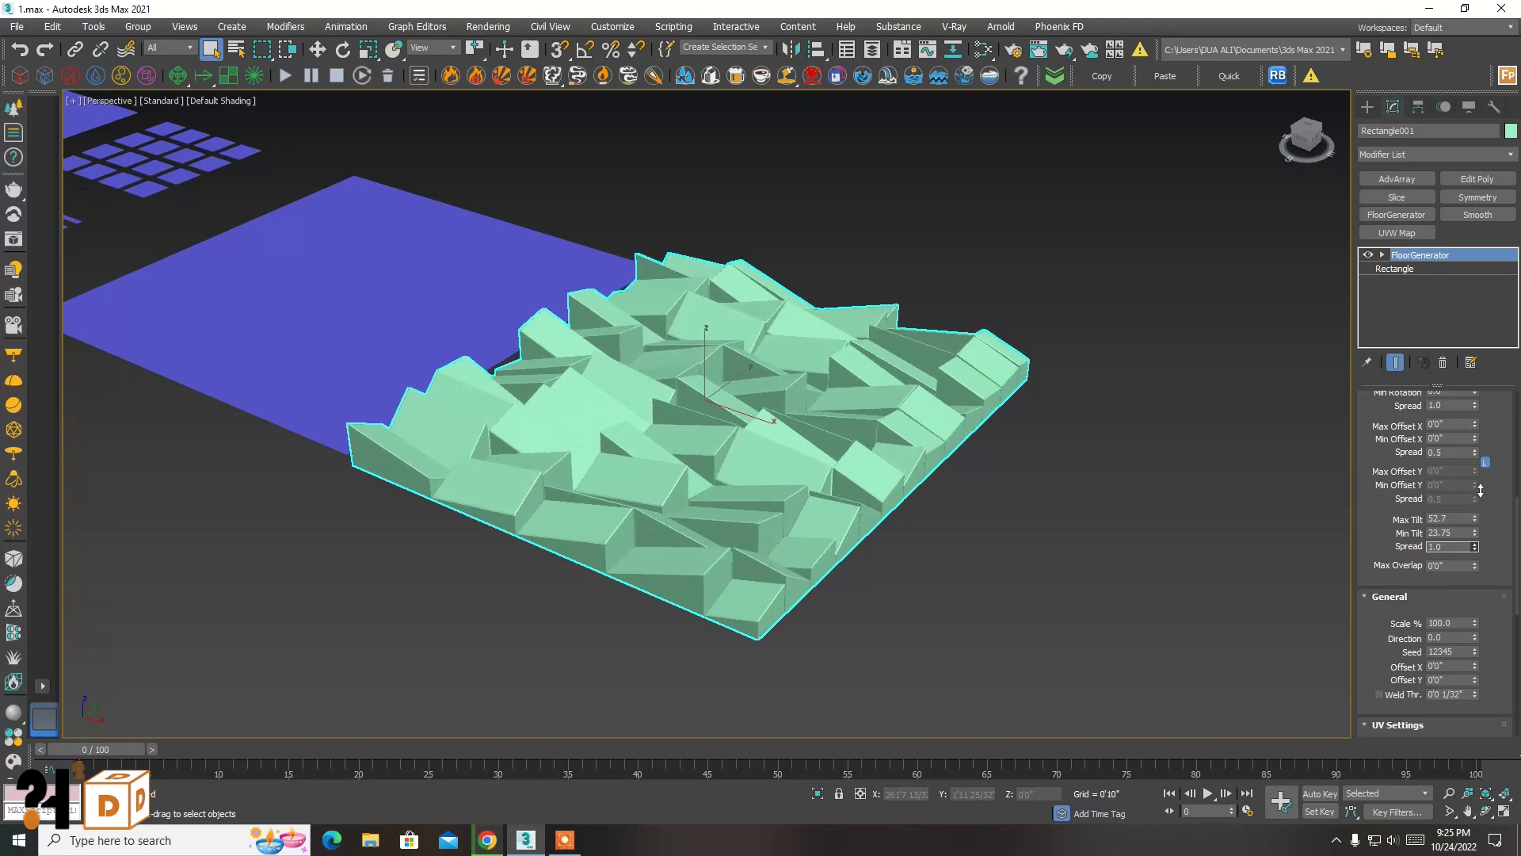
left_click(1097, 677)
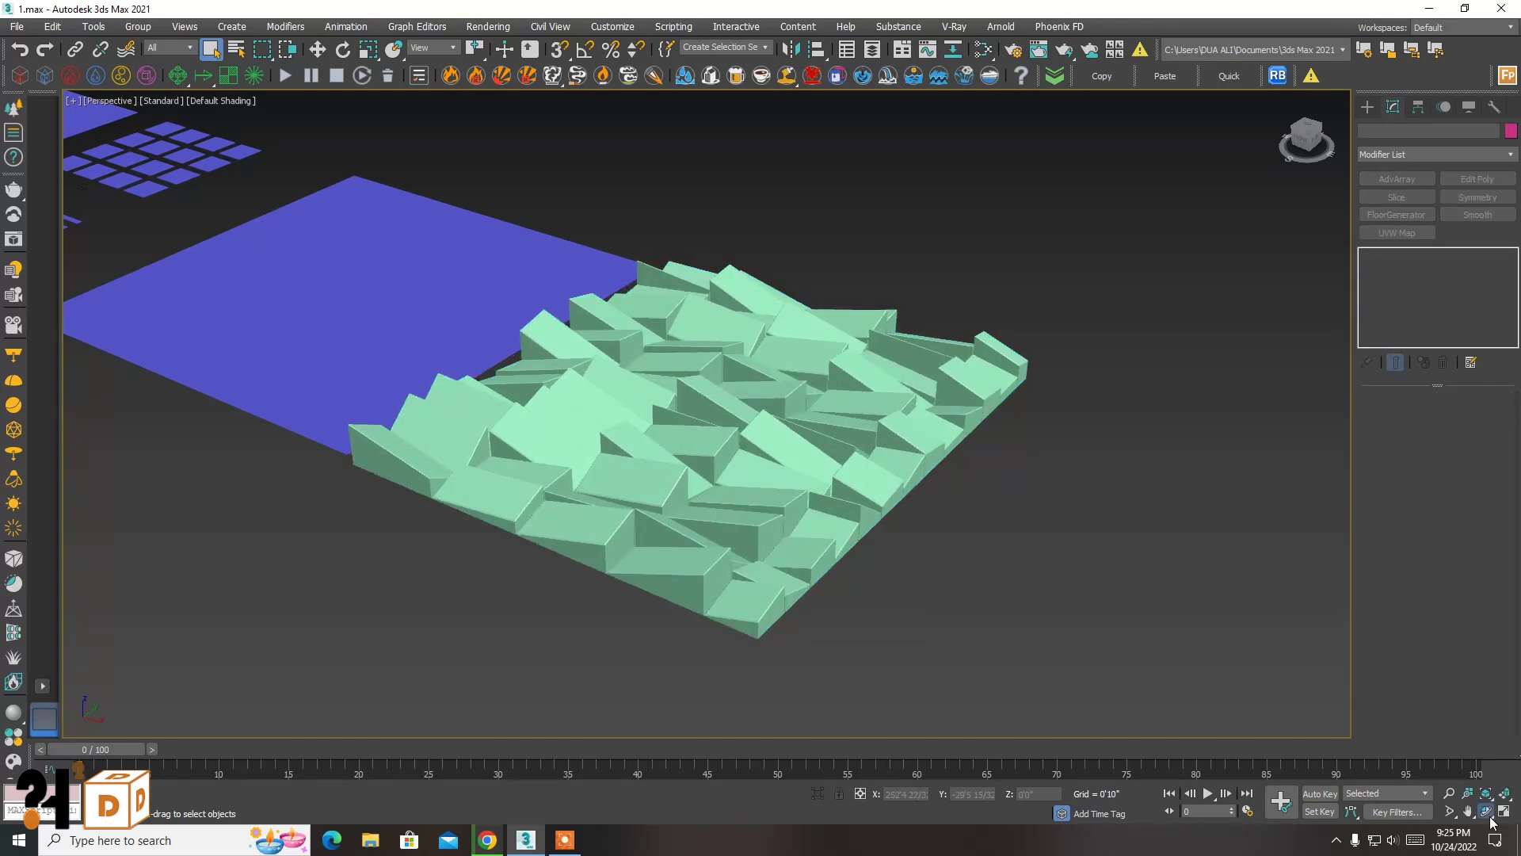
- Reselect the tilted floor and set its board Max Width to 10'0"
left_click(1486, 811)
mouse_move(801, 543)
left_mouse_down()
mouse_move(757, 397)
mouse_move(787, 486)
mouse_move(787, 550)
mouse_move(754, 373)
mouse_move(835, 332)
mouse_move(784, 436)
mouse_move(805, 421)
left_mouse_up()
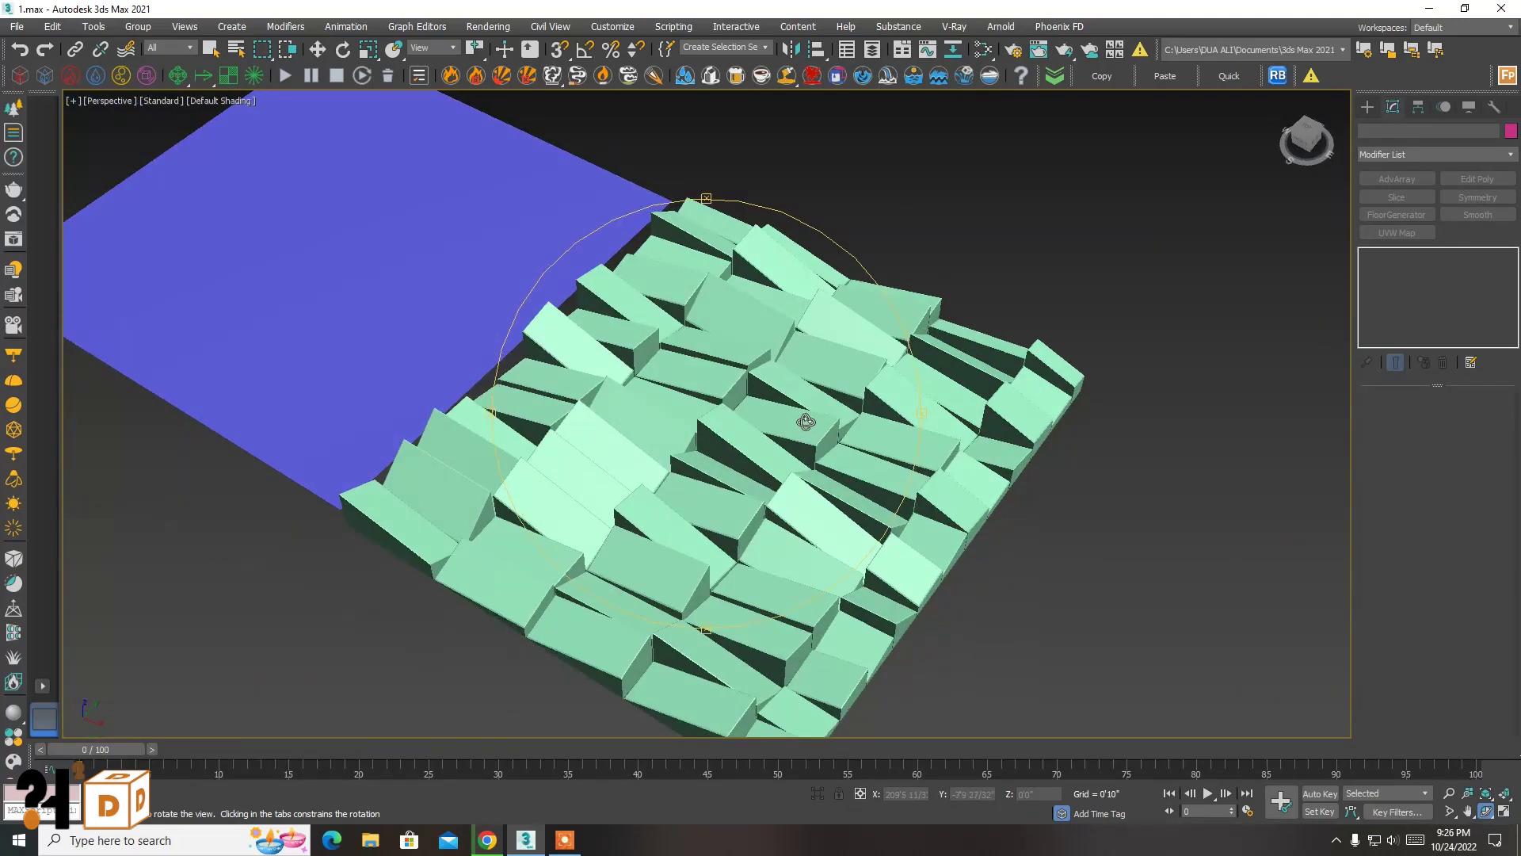
right_click(805, 422)
left_click(806, 421)
left_click(1503, 812)
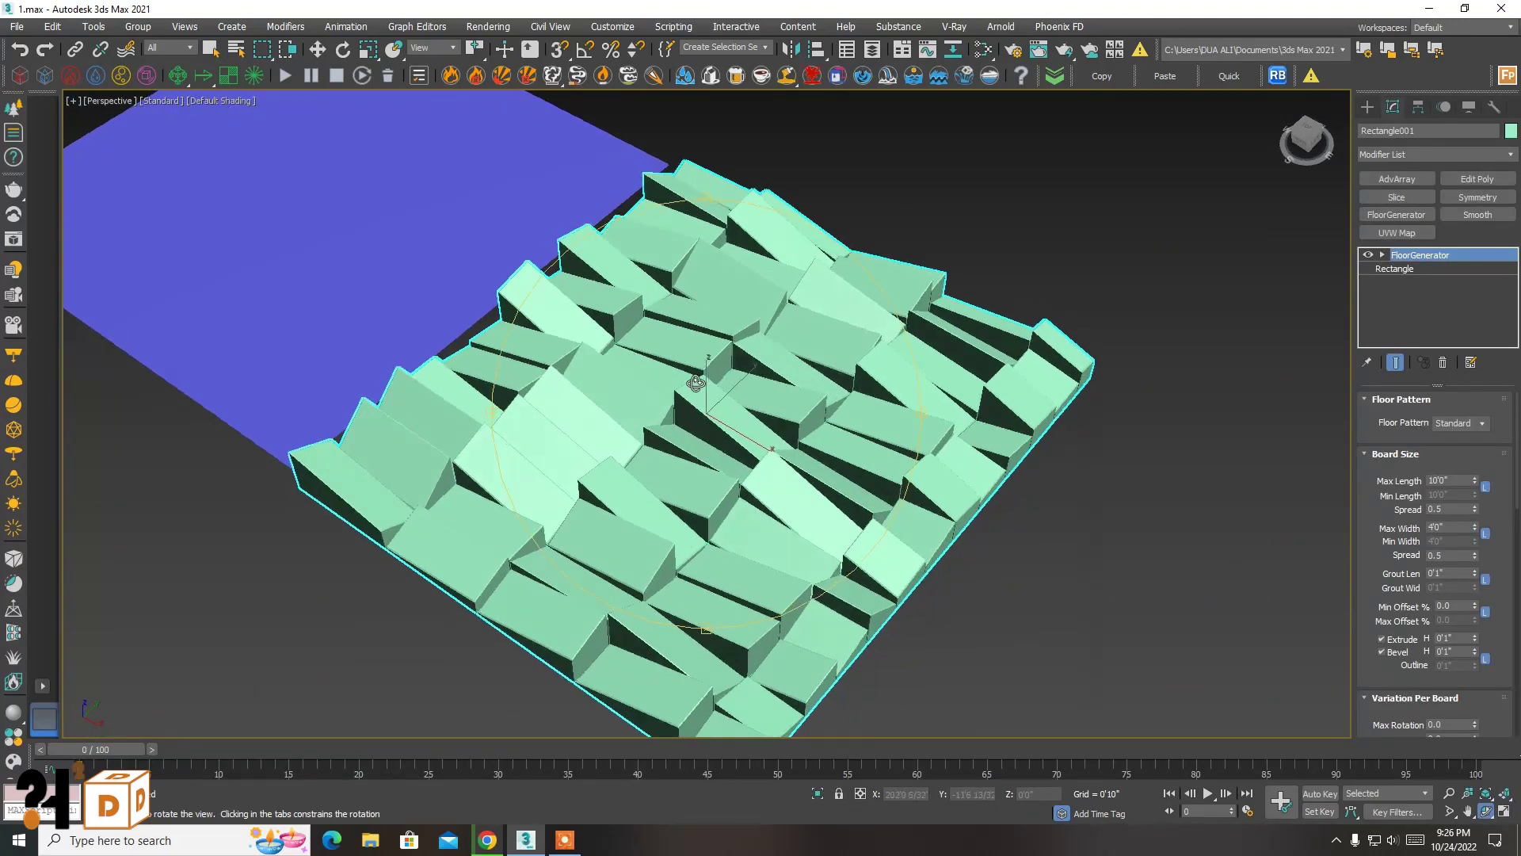
mouse_move(713, 443)
left_mouse_down()
mouse_move(652, 302)
mouse_move(703, 202)
mouse_move(745, 399)
mouse_move(832, 367)
mouse_move(700, 385)
left_mouse_up()
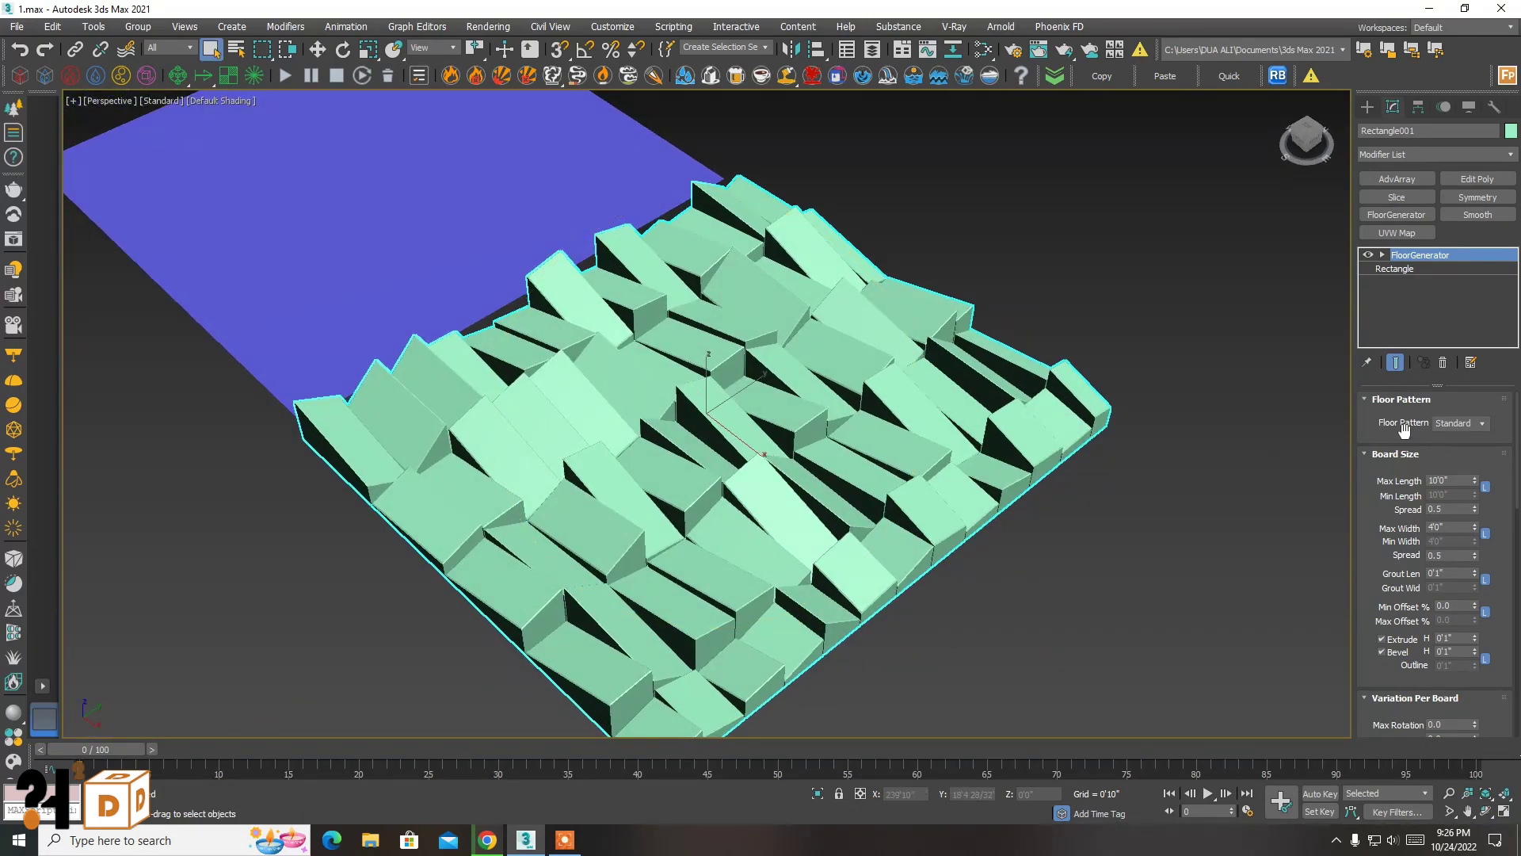
scroll(1438, 459, "down", 1)
type("10")
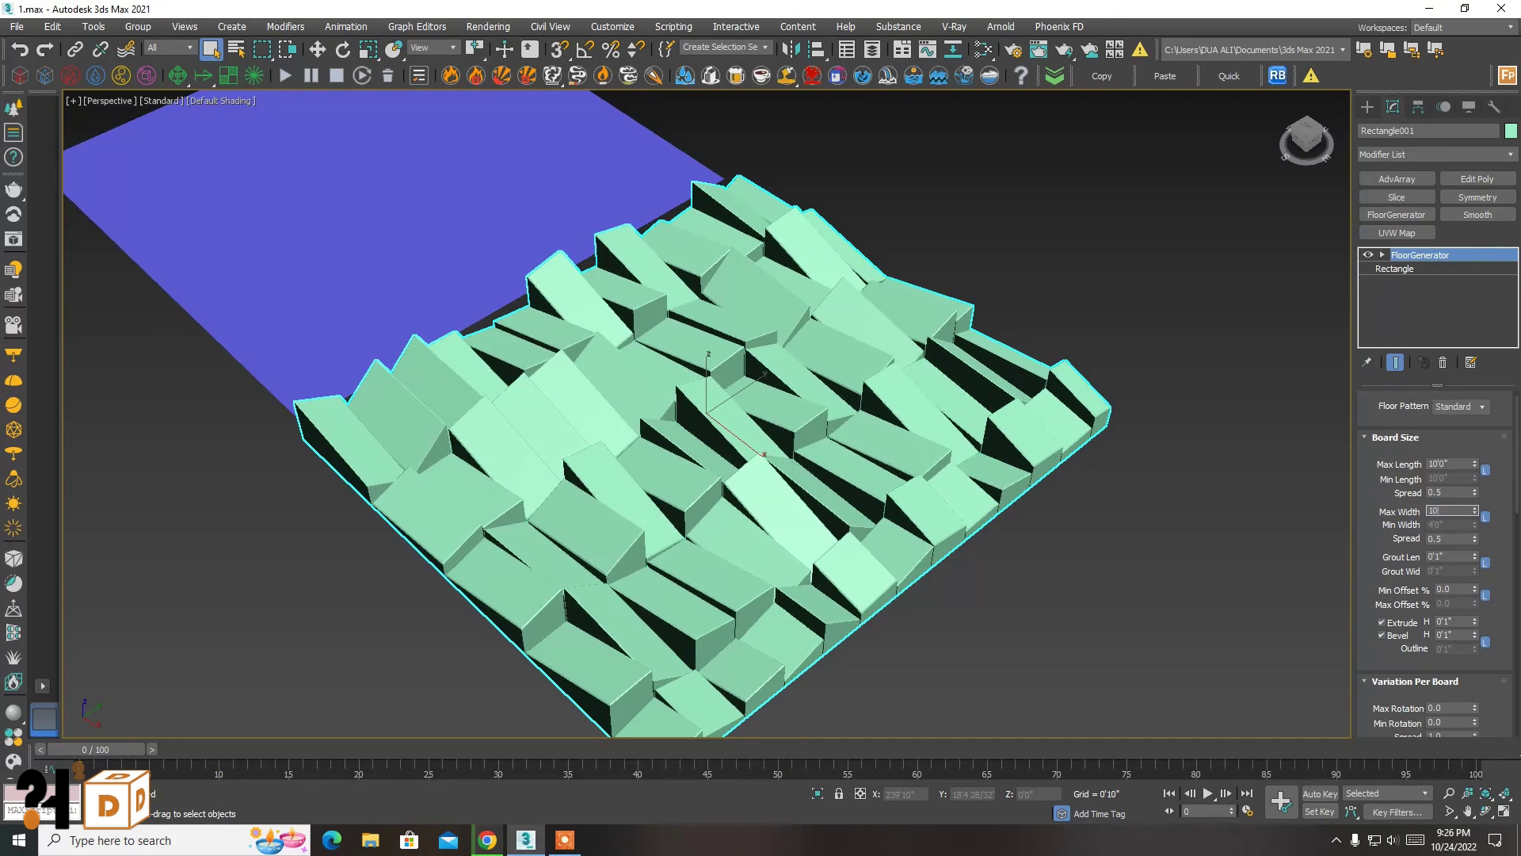
key("Return")
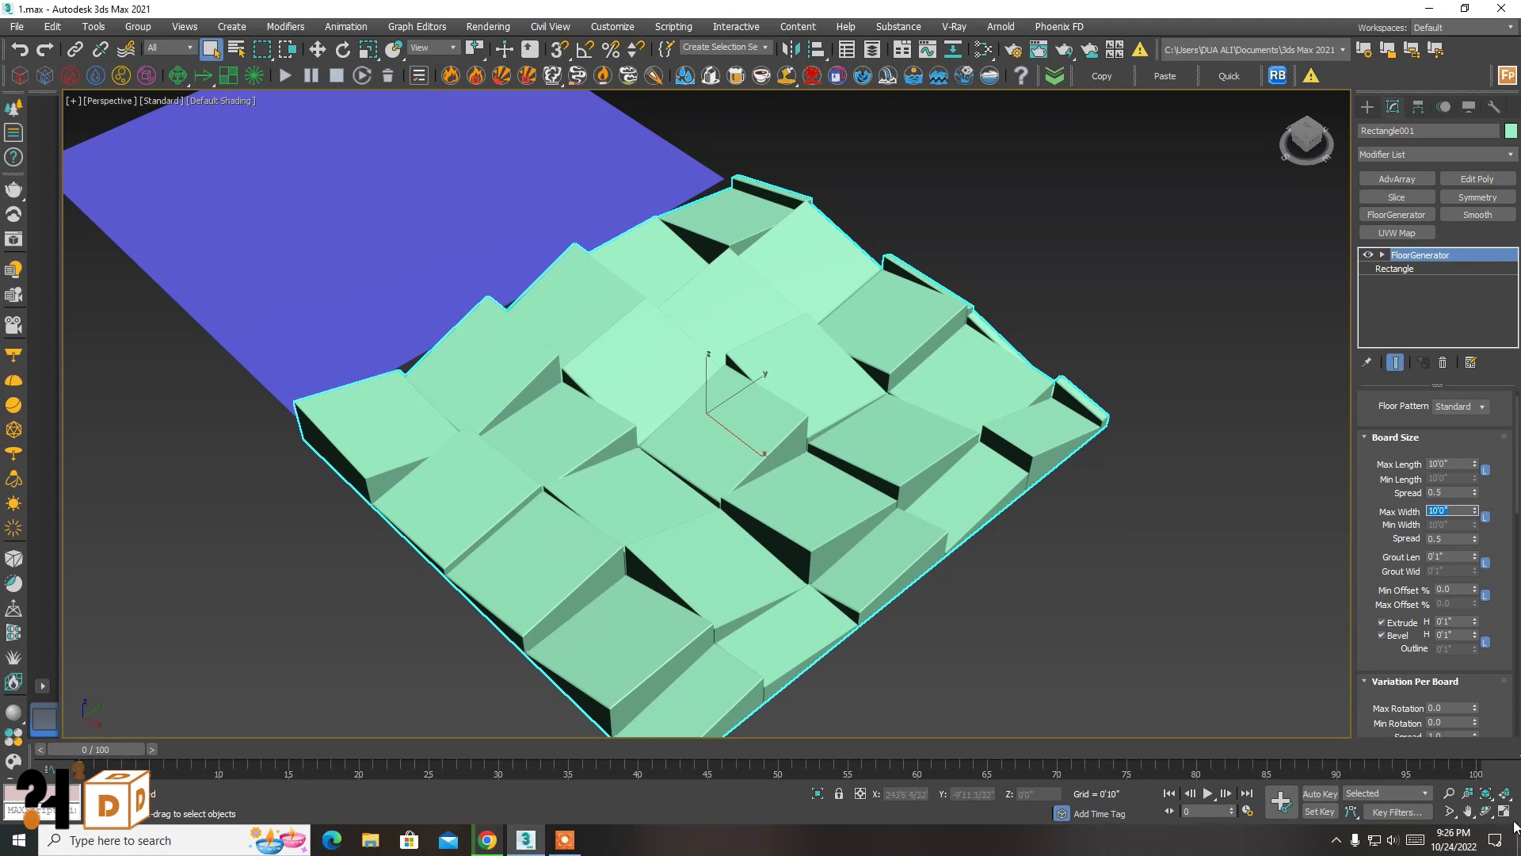
- Raise Grout Len to open wide gaps between the 10'0" boards
key("ctrl+r")
left_click_drag(802, 483, 801, 489)
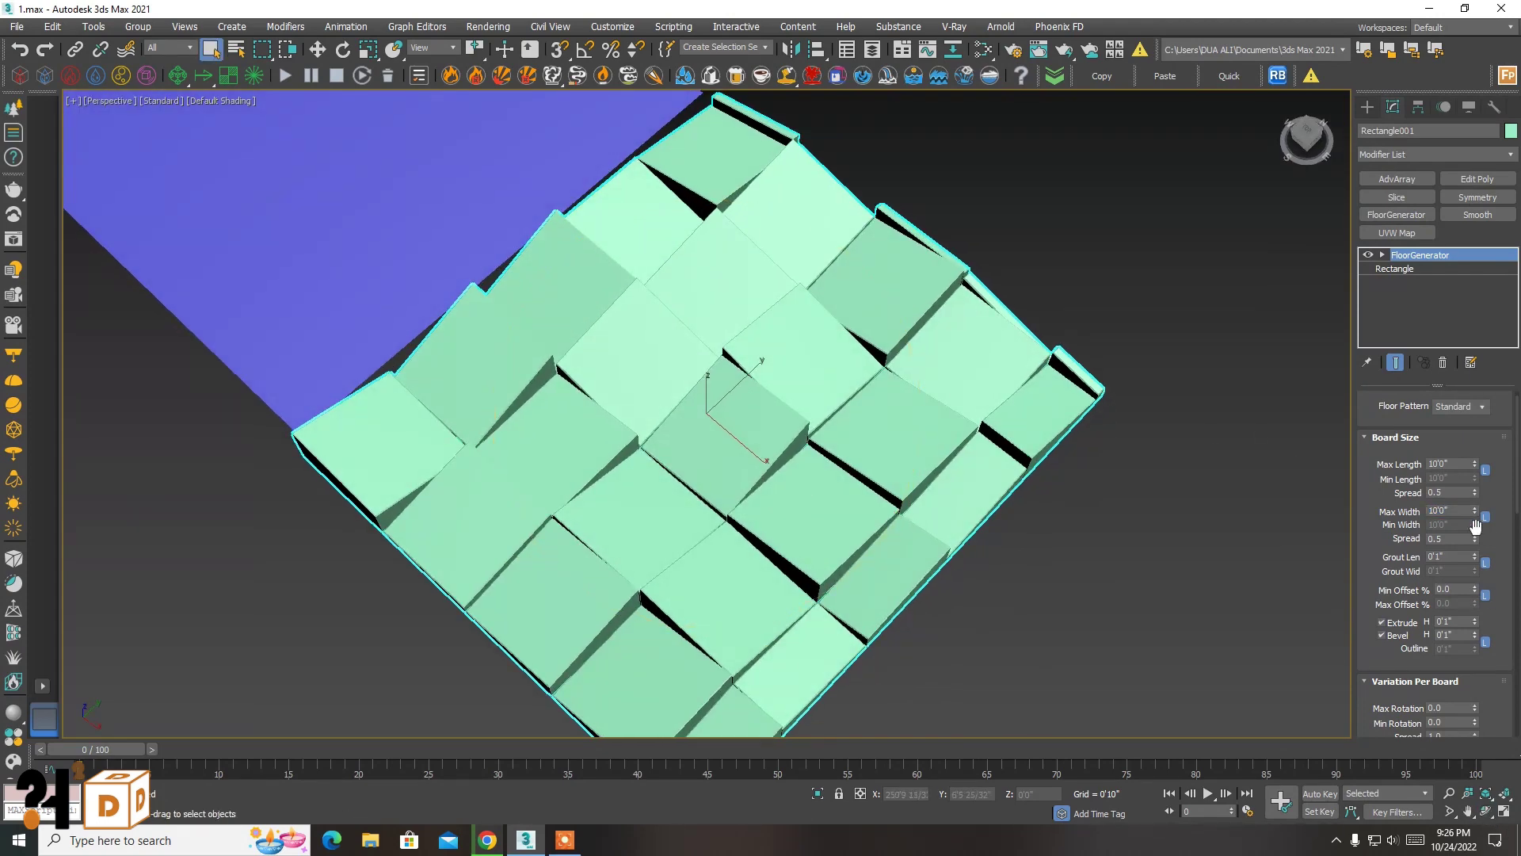
mouse_move(1475, 557)
left_mouse_down()
mouse_move(1215, 282)
mouse_move(1205, 309)
mouse_move(1203, 292)
left_mouse_up()
- Copy the FloorGenerator modifier from the green Rectangle001 floor
scroll(995, 582, "down", 3)
left_click(995, 581)
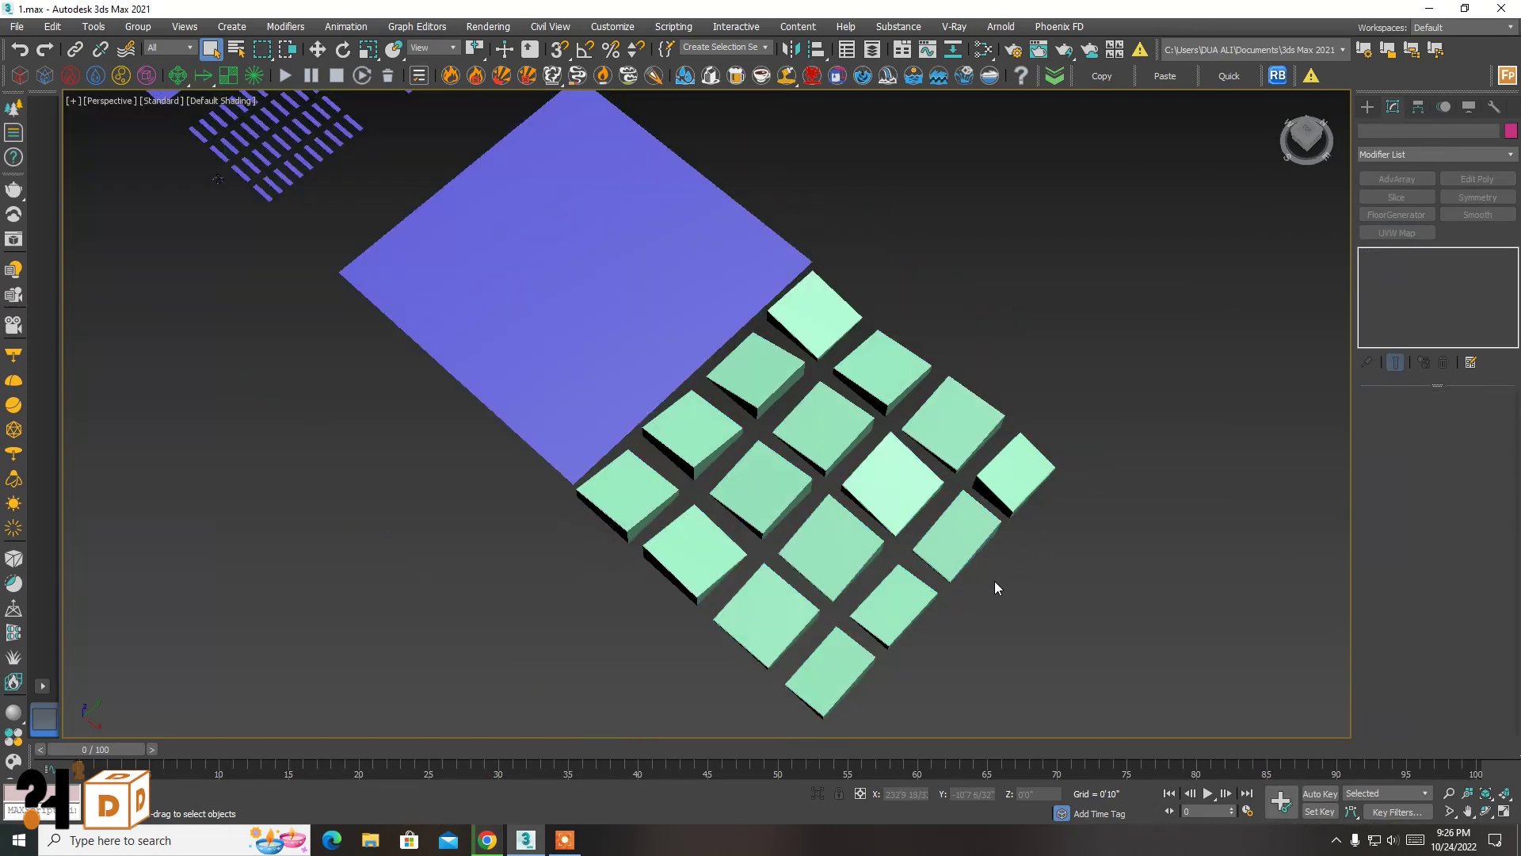
left_click(1489, 812)
mouse_move(1052, 669)
left_mouse_down()
mouse_move(790, 478)
mouse_move(878, 452)
mouse_move(785, 492)
mouse_move(790, 505)
left_mouse_up()
right_click(790, 507)
left_click(829, 533)
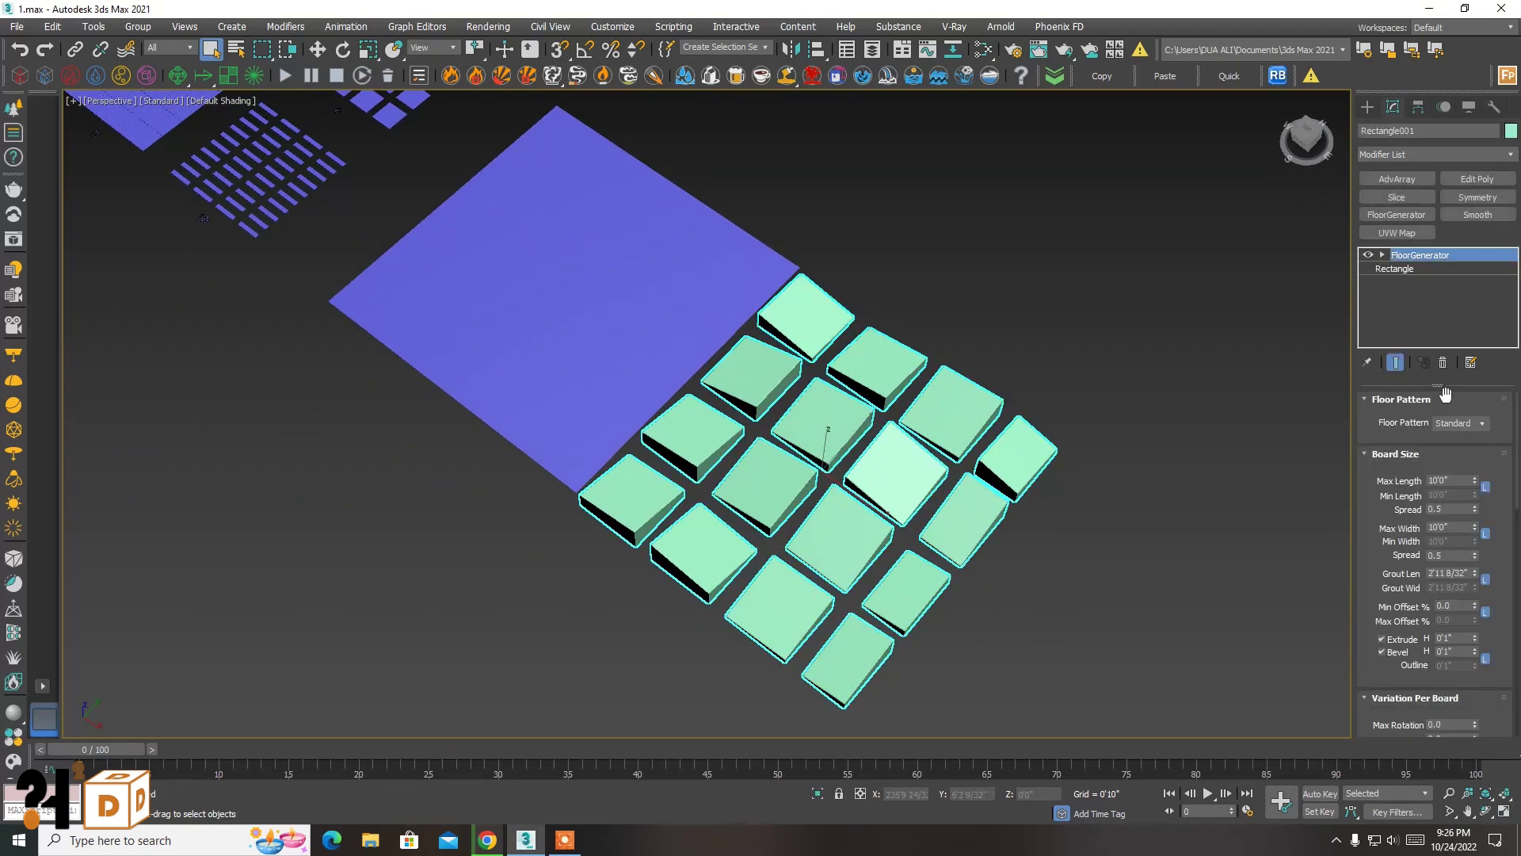
right_click(1418, 270)
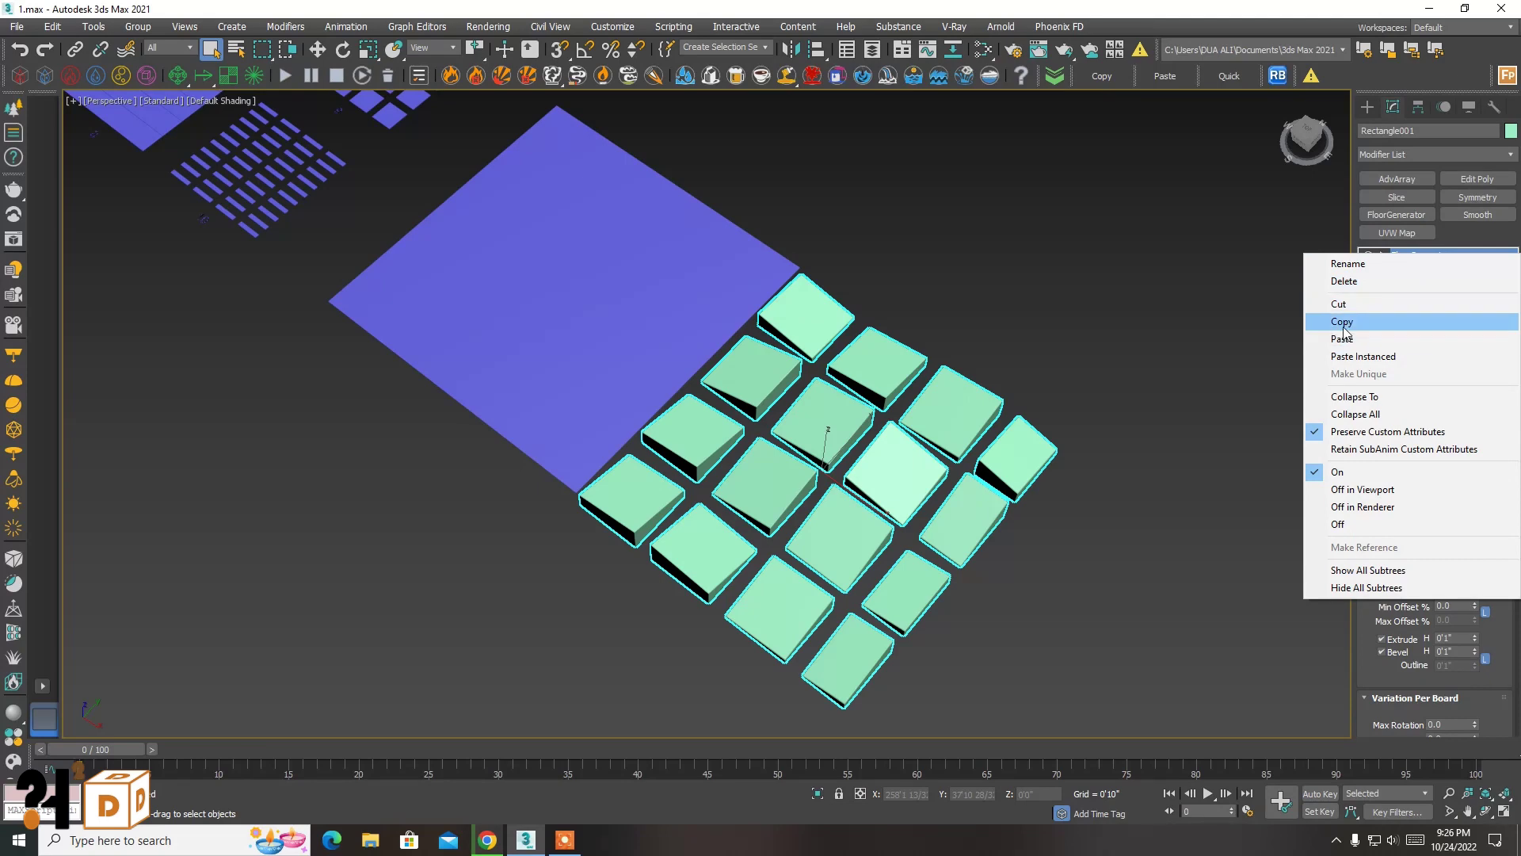
left_click(1347, 322)
- Paste the FloorGenerator onto the purple Plane011
left_click(639, 255)
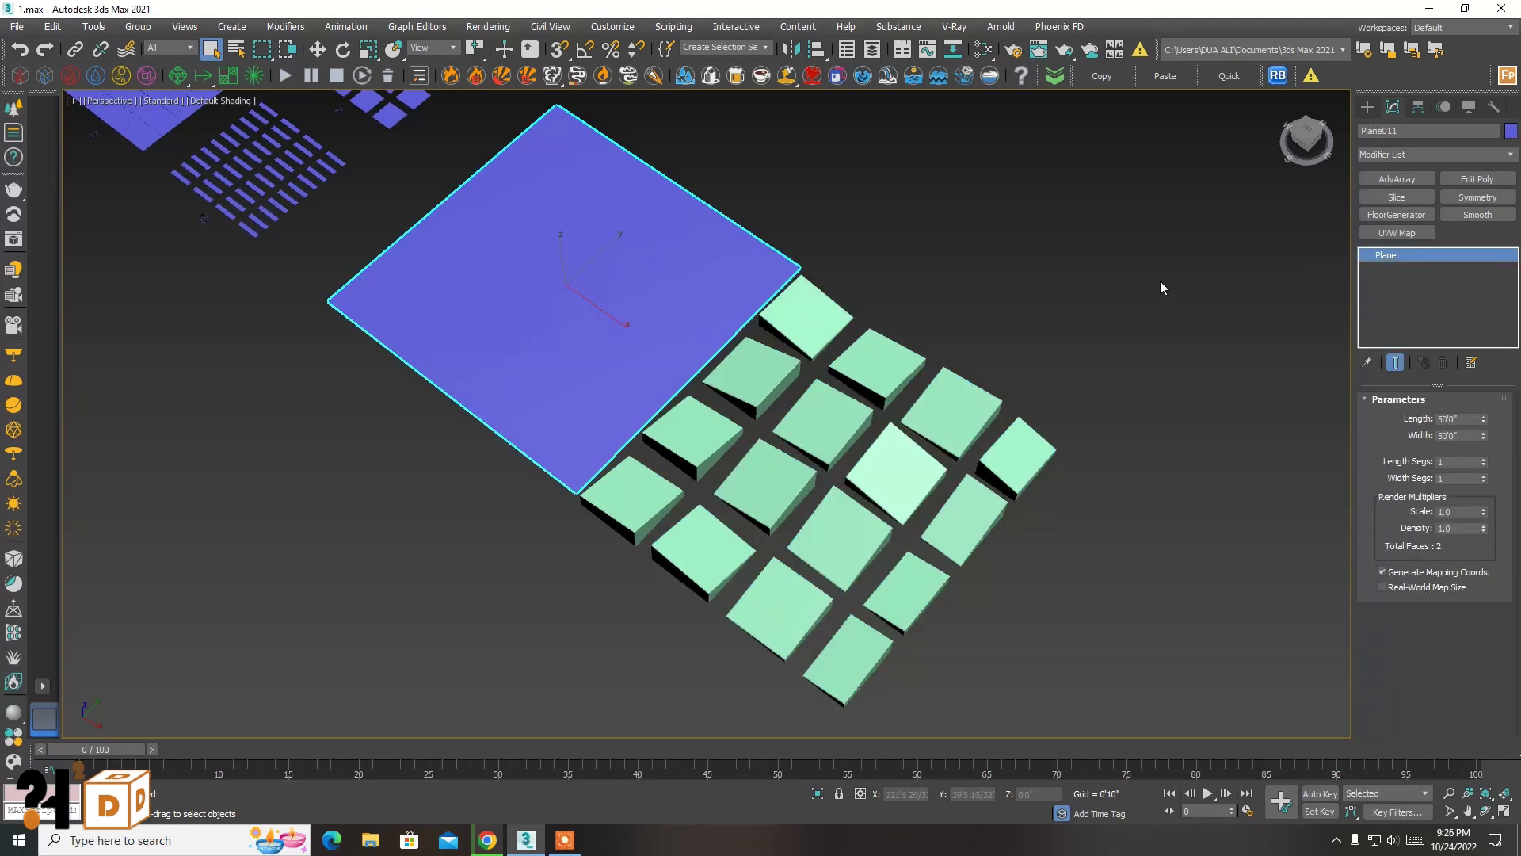
right_click(1388, 287)
left_click(1398, 293)
left_click(985, 211)
scroll(1053, 255, "up", 3)
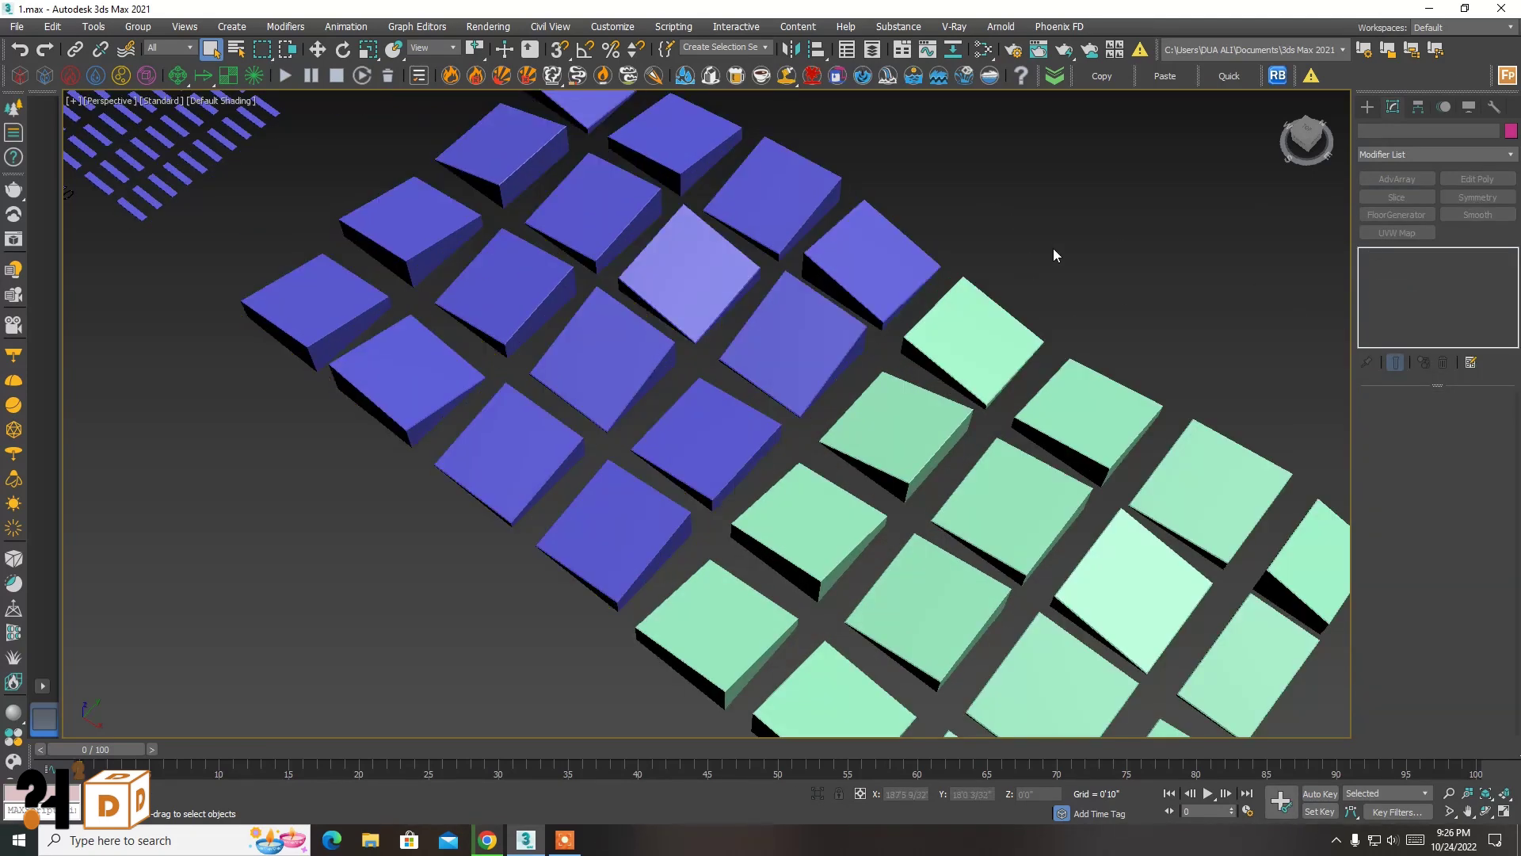
scroll(680, 344, "down", 3)
- Orbit to inspect the new tiles and select the hexagon-patterned plane to check its settings
left_click(1486, 811)
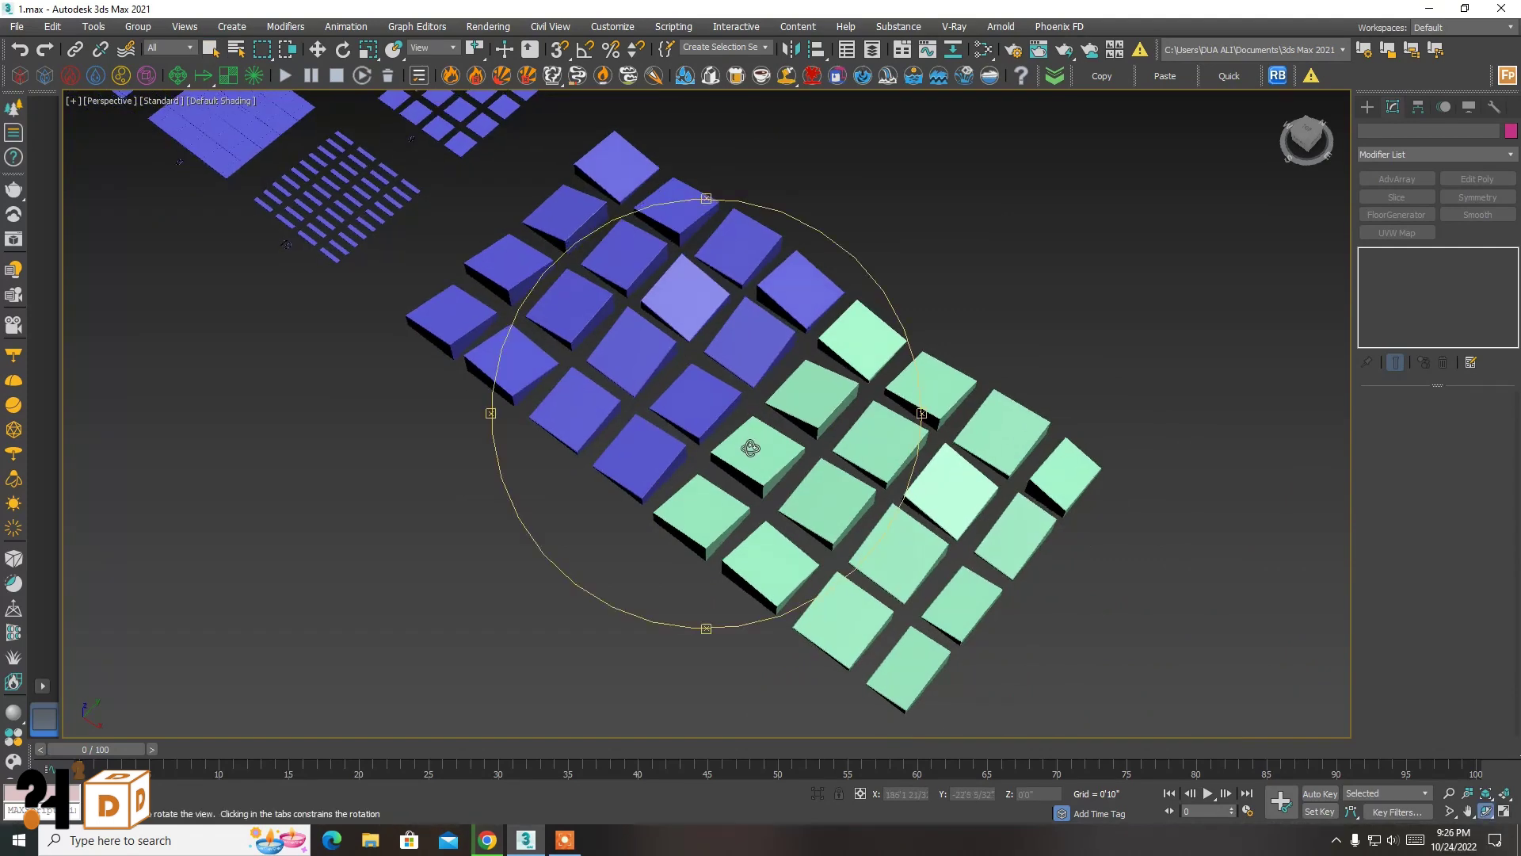
left_click_drag(750, 445, 700, 356)
right_click(700, 356)
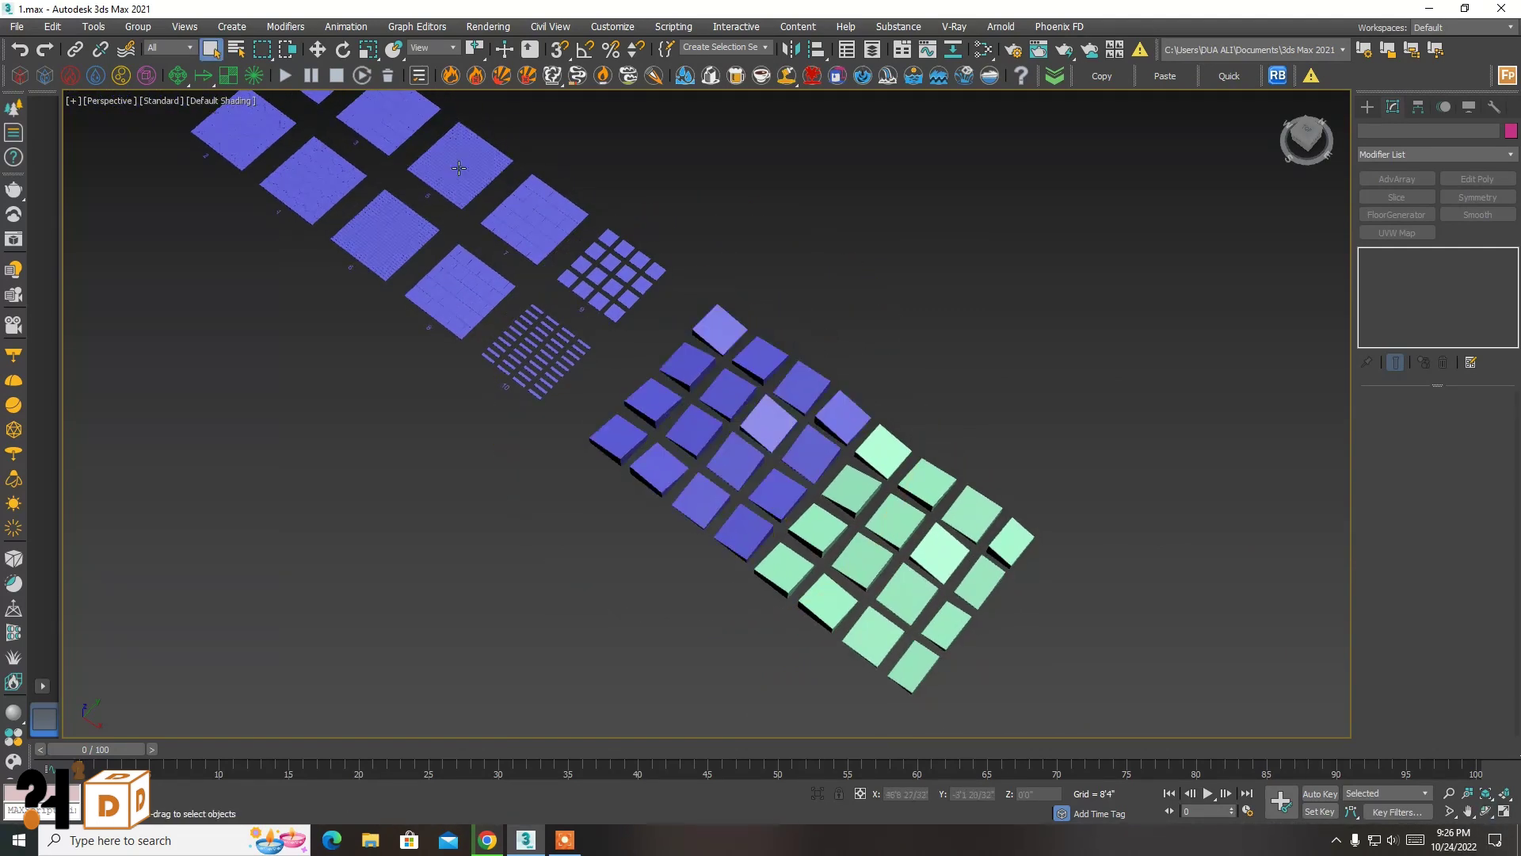
left_click(554, 224)
scroll(435, 206, "up", 5)
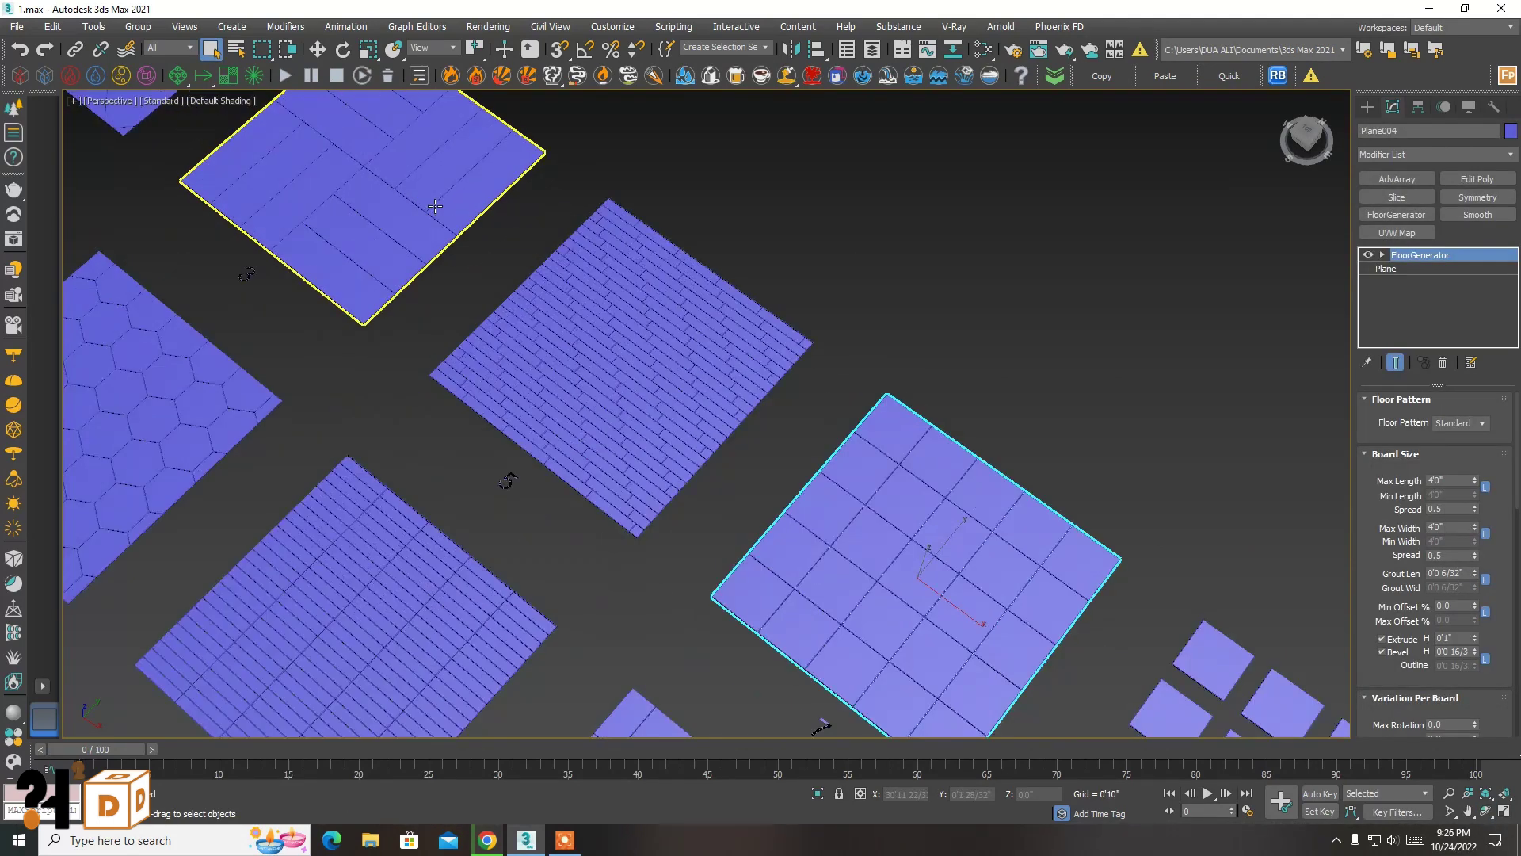
scroll(435, 168, "down", 4)
left_click(208, 321)
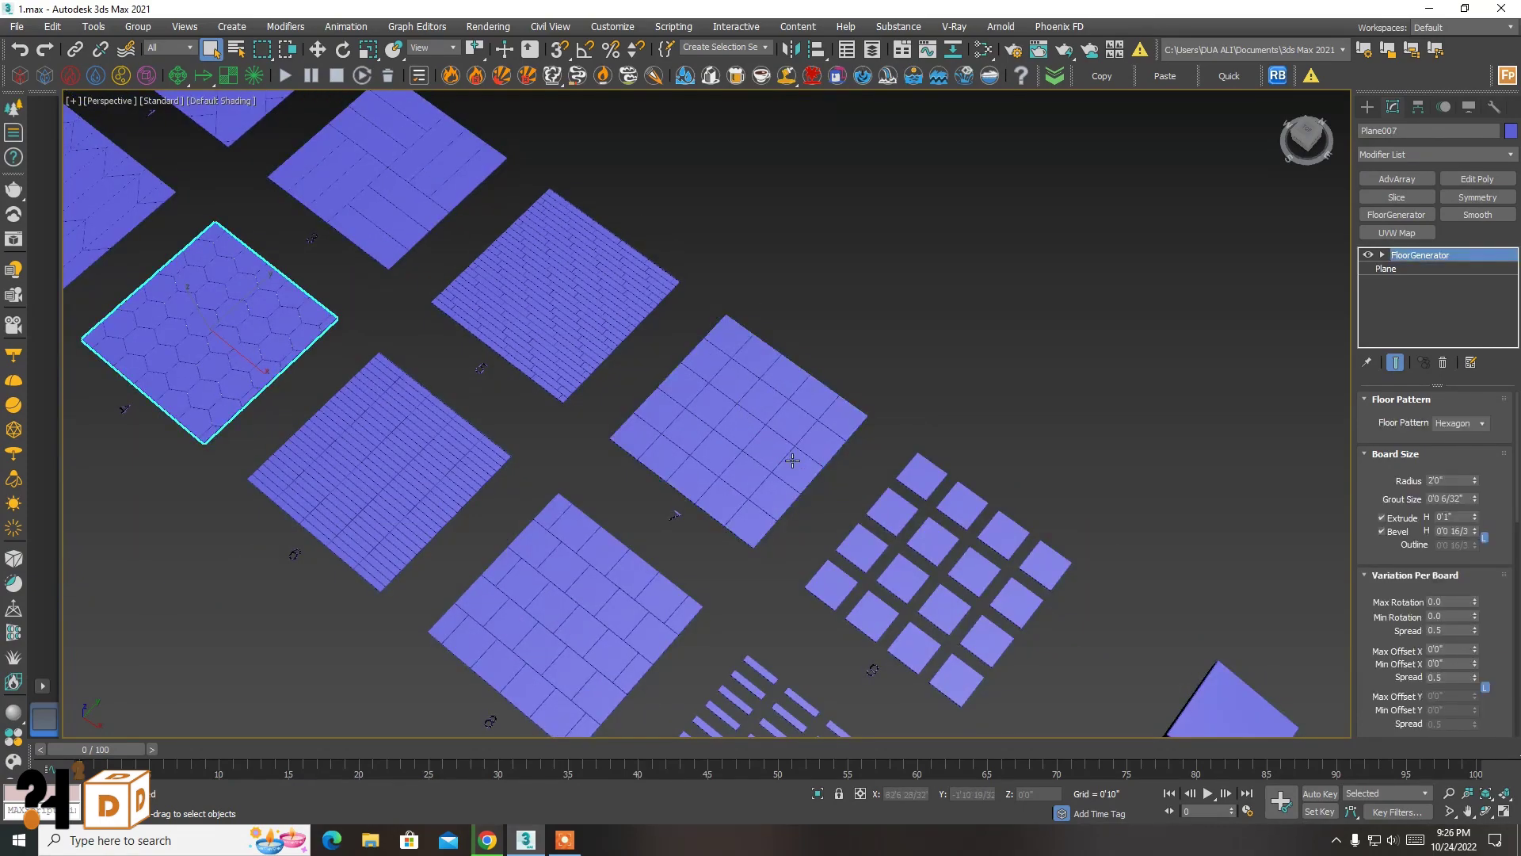
scroll(651, 390, "up", 3)
scroll(651, 391, "up", 3)
- Switch Plane011's Floor Pattern to Hexagon and orbit to view the large hexagon tiles
left_click(800, 339)
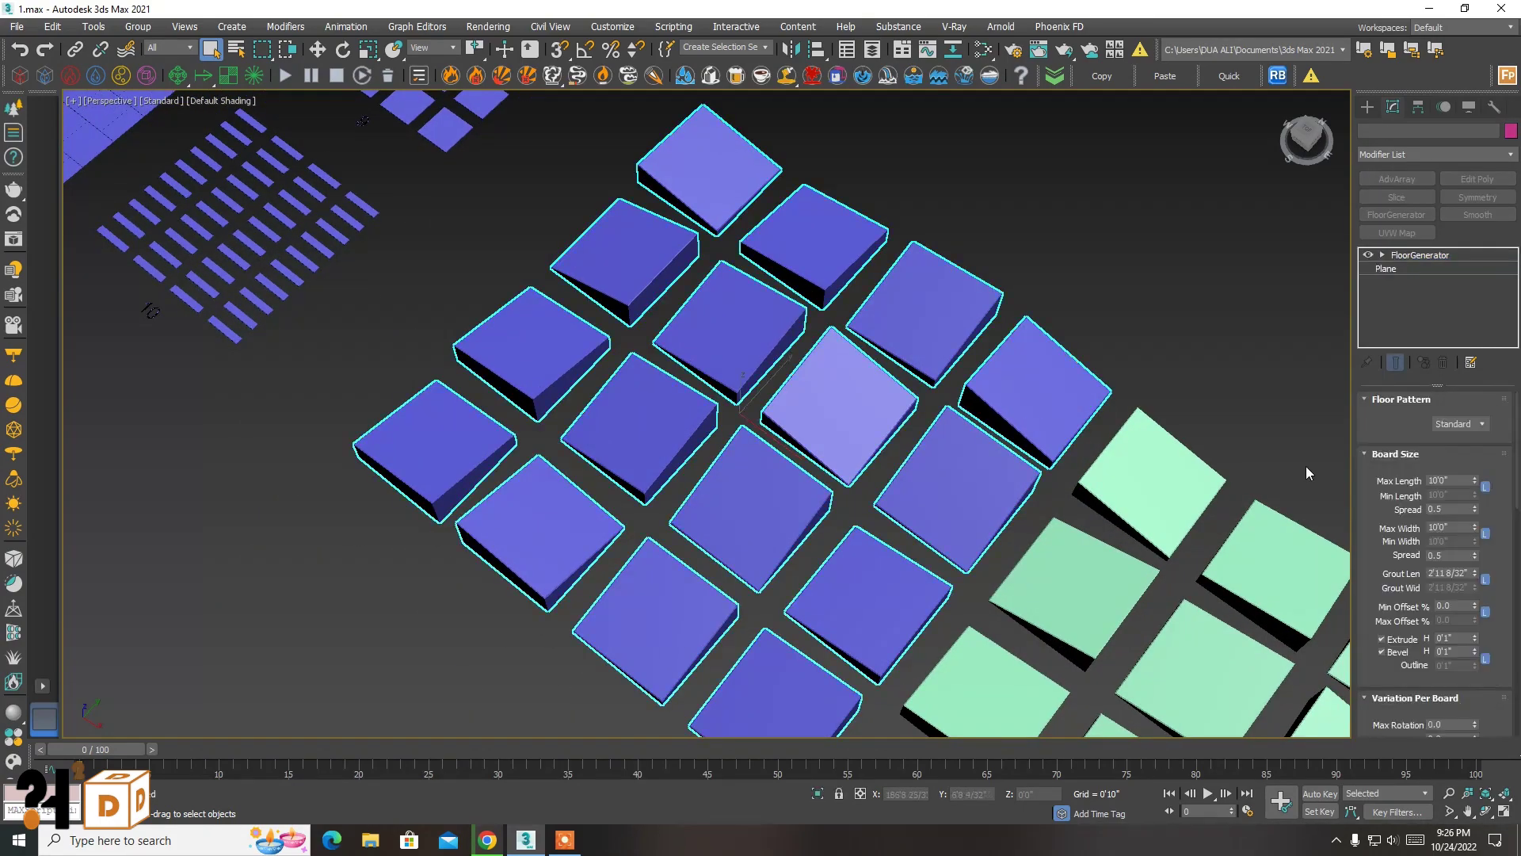
left_click(1483, 423)
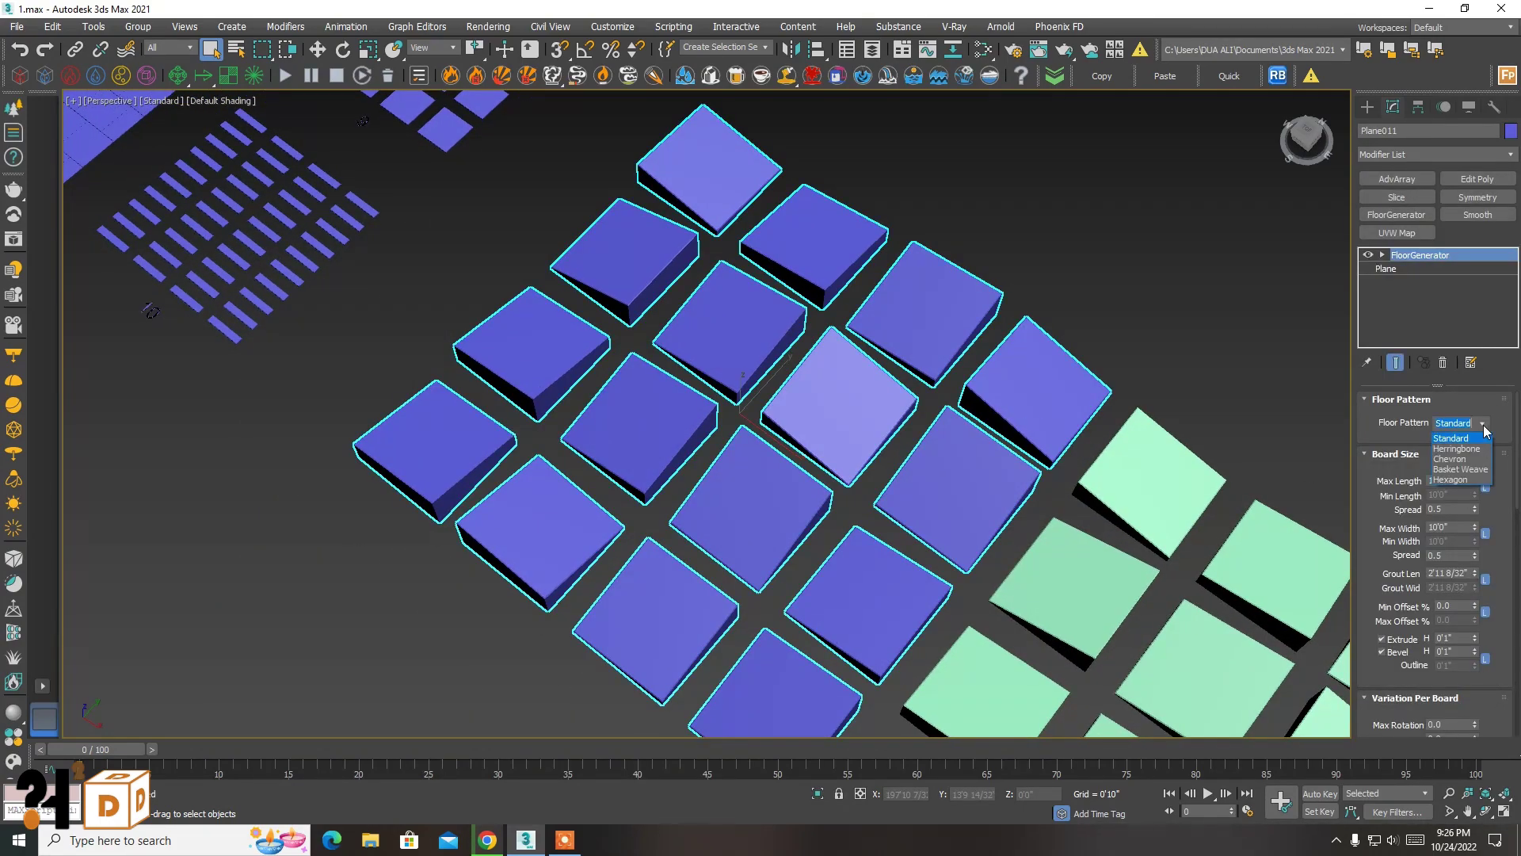
left_click(1456, 478)
left_click(1143, 304)
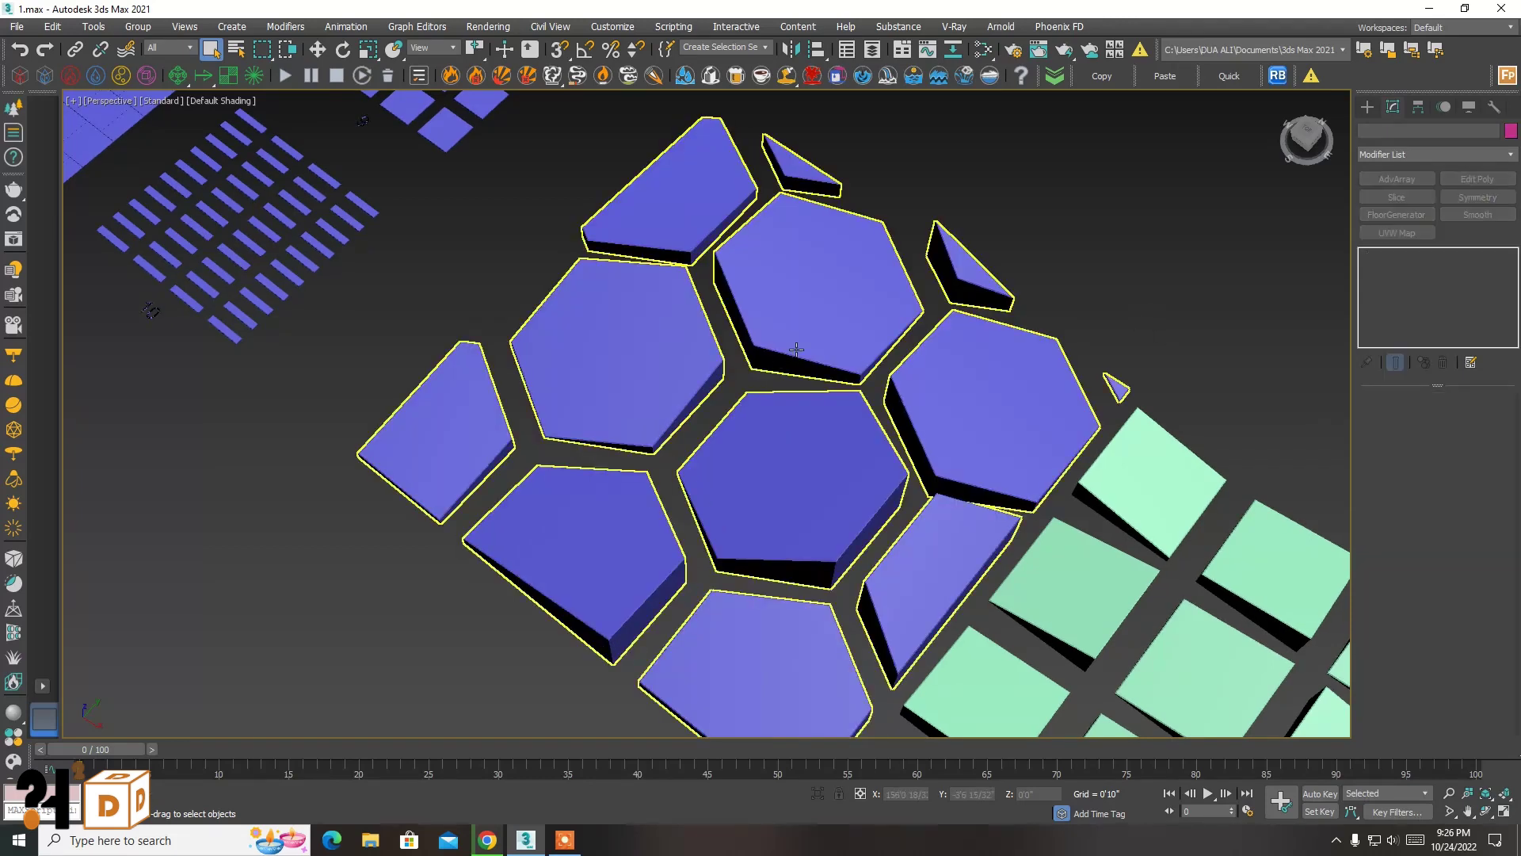
left_click(1486, 811)
mouse_move(792, 412)
left_mouse_down()
mouse_move(838, 333)
mouse_move(829, 366)
left_mouse_up()
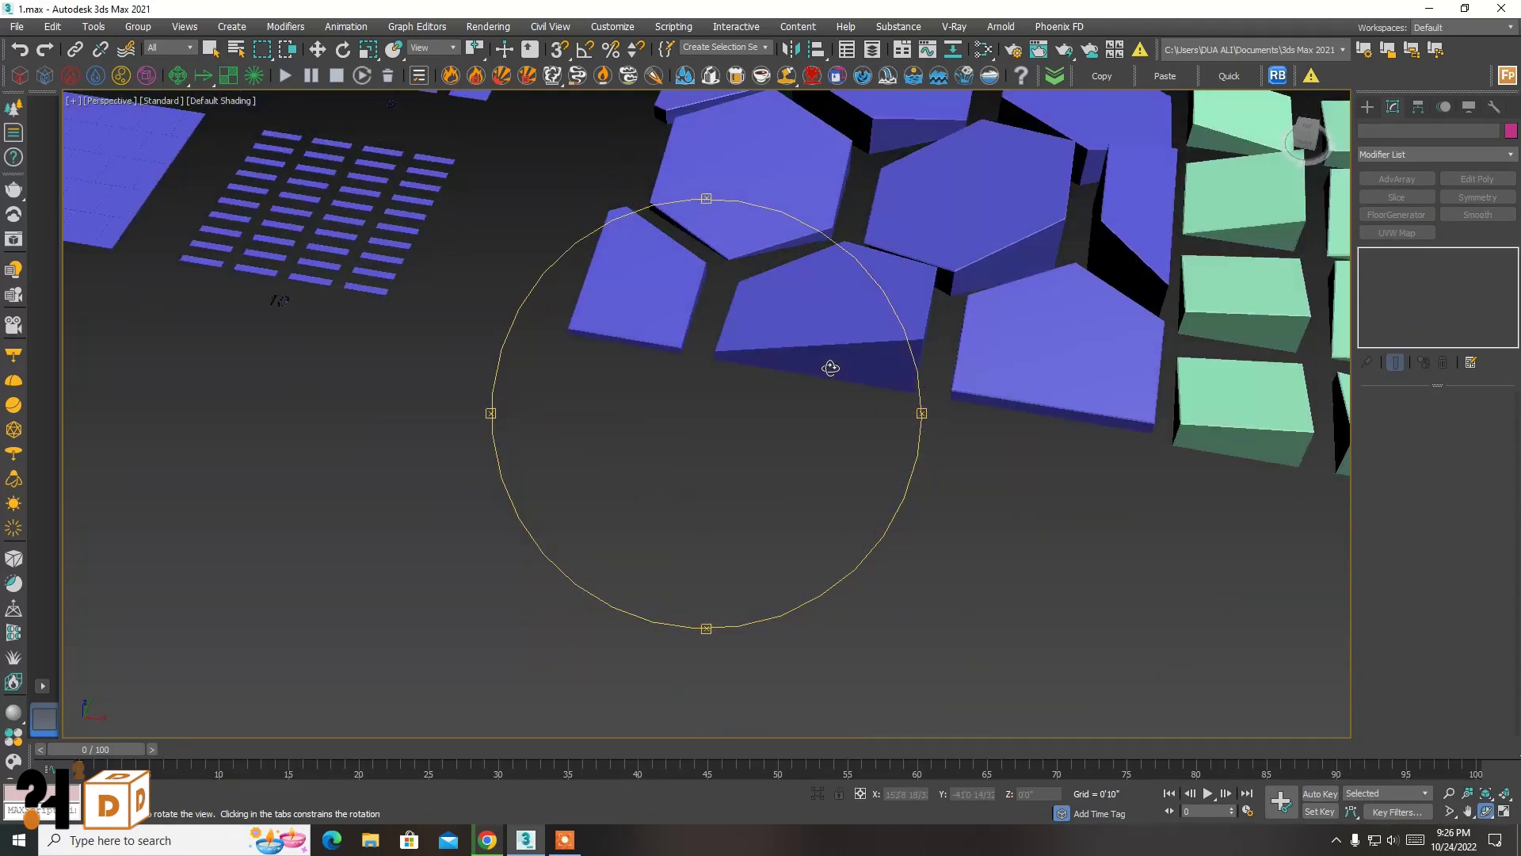
right_click(829, 367)
left_click(904, 216)
left_click(1489, 810)
mouse_move(871, 317)
left_mouse_down()
mouse_move(916, 459)
mouse_move(697, 516)
mouse_move(713, 475)
mouse_move(710, 533)
mouse_move(539, 346)
mouse_move(809, 520)
left_mouse_up()
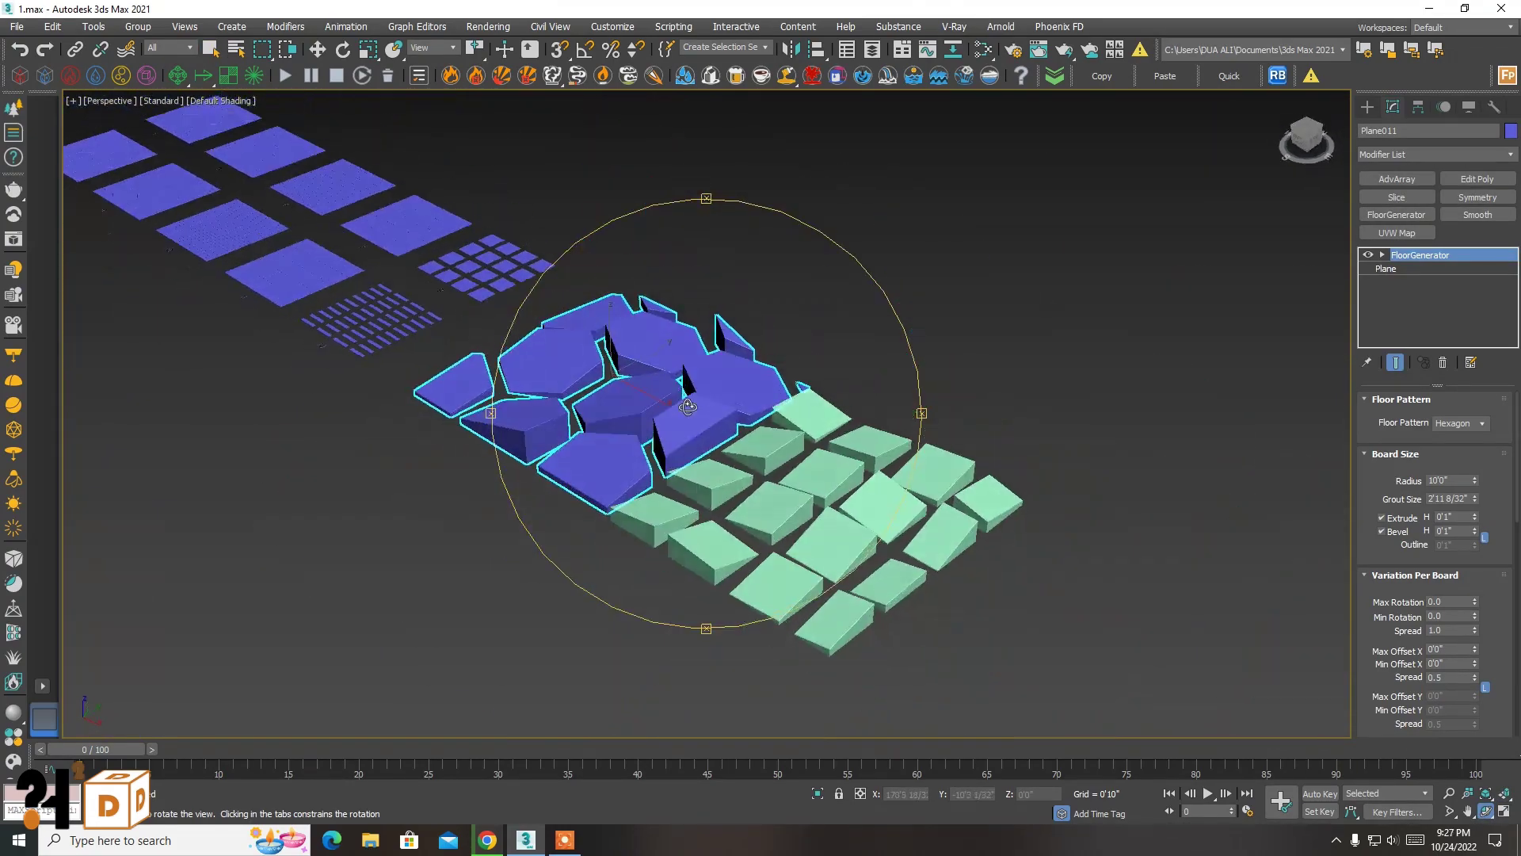
- Switch Rectangle001's green floor to the Herringbone pattern and orbit to inspect it
right_click(809, 519)
left_click(824, 496)
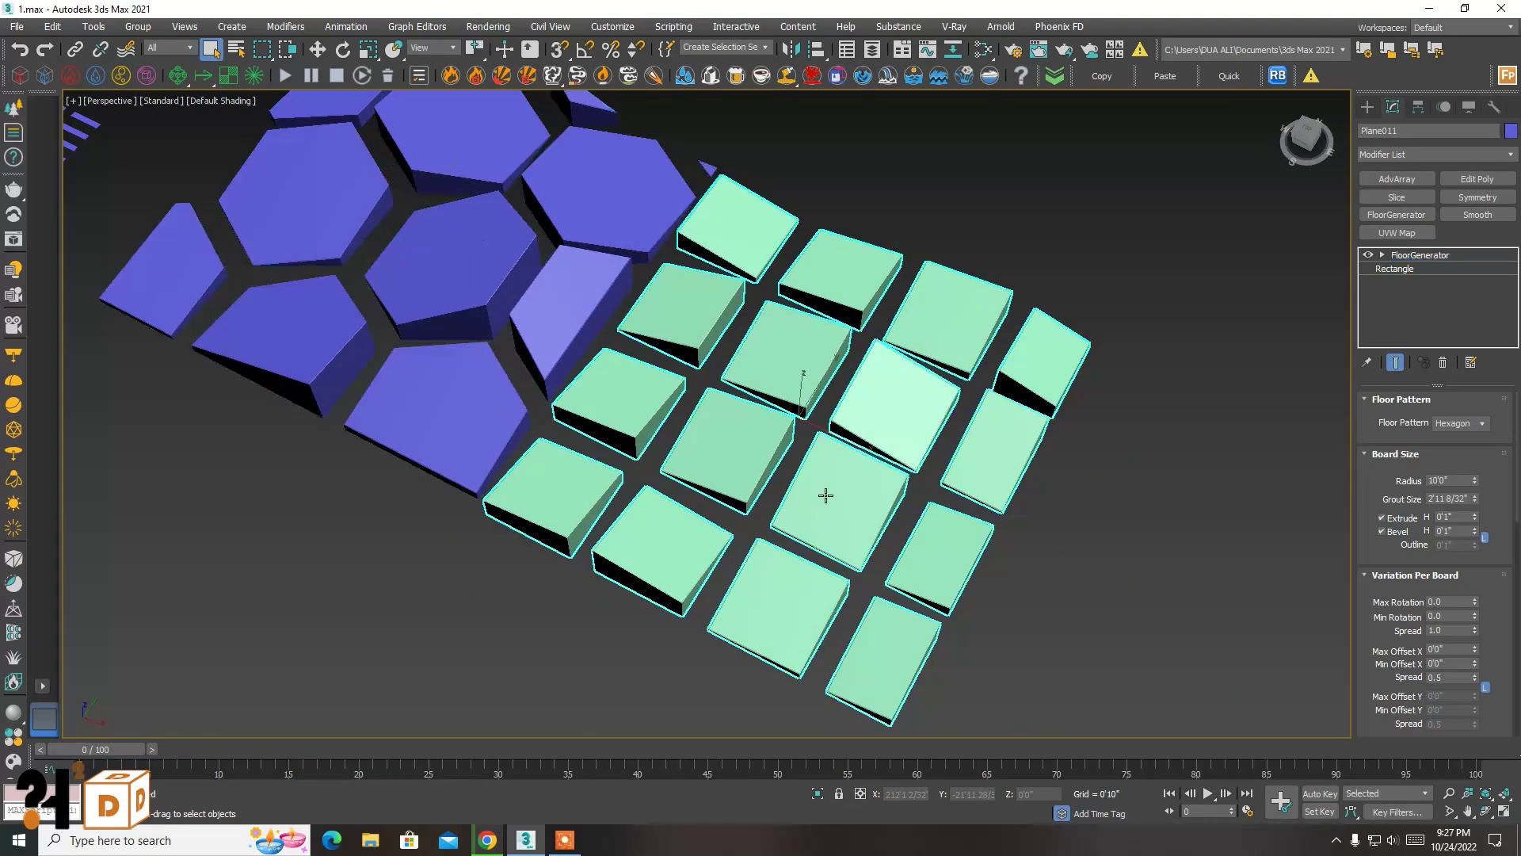
left_click(1481, 422)
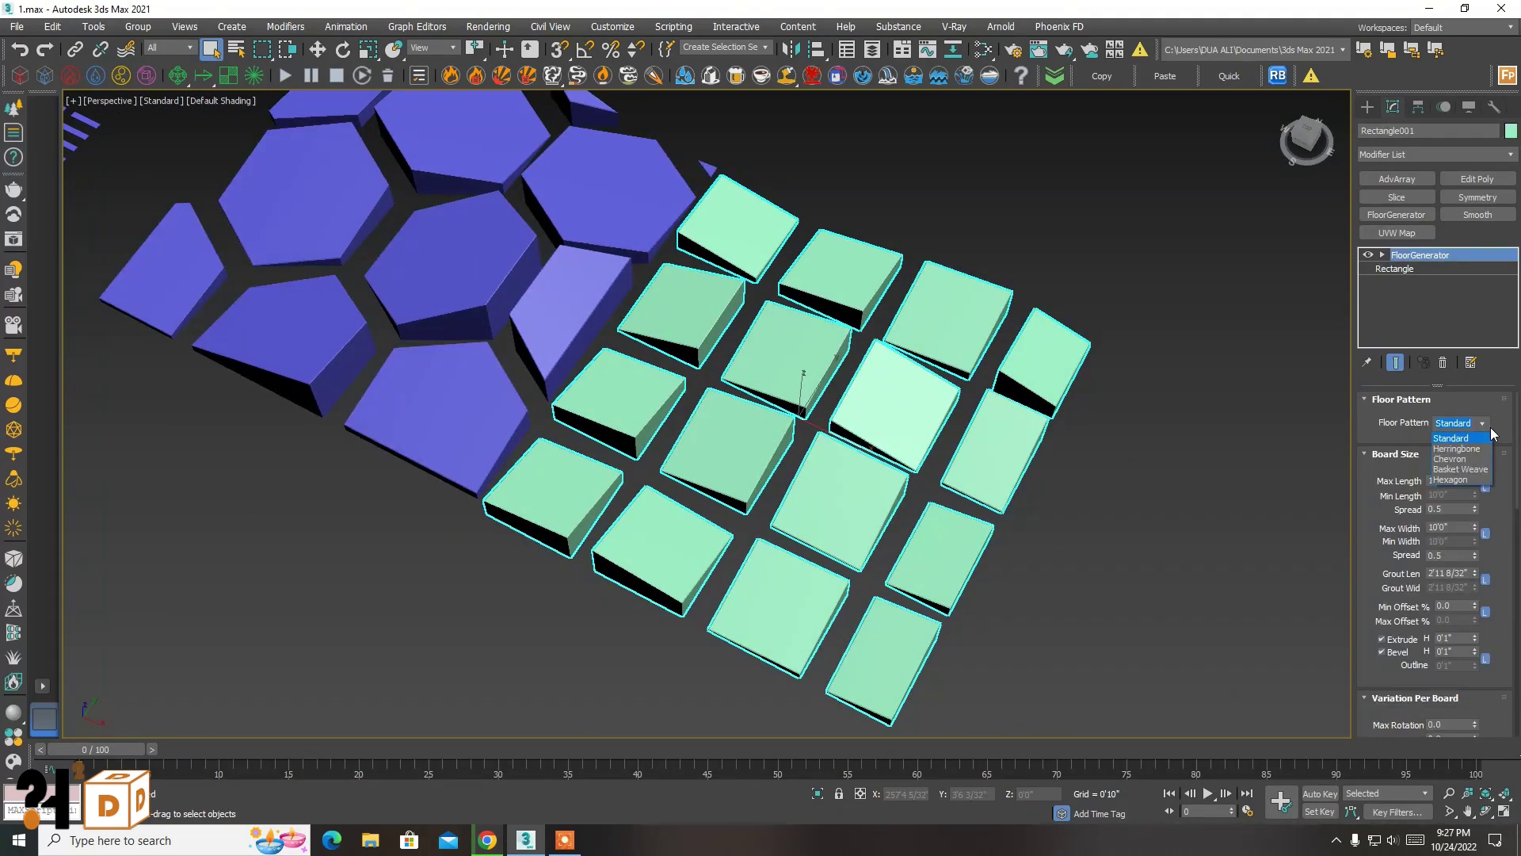
left_click(1456, 448)
left_click(1497, 812)
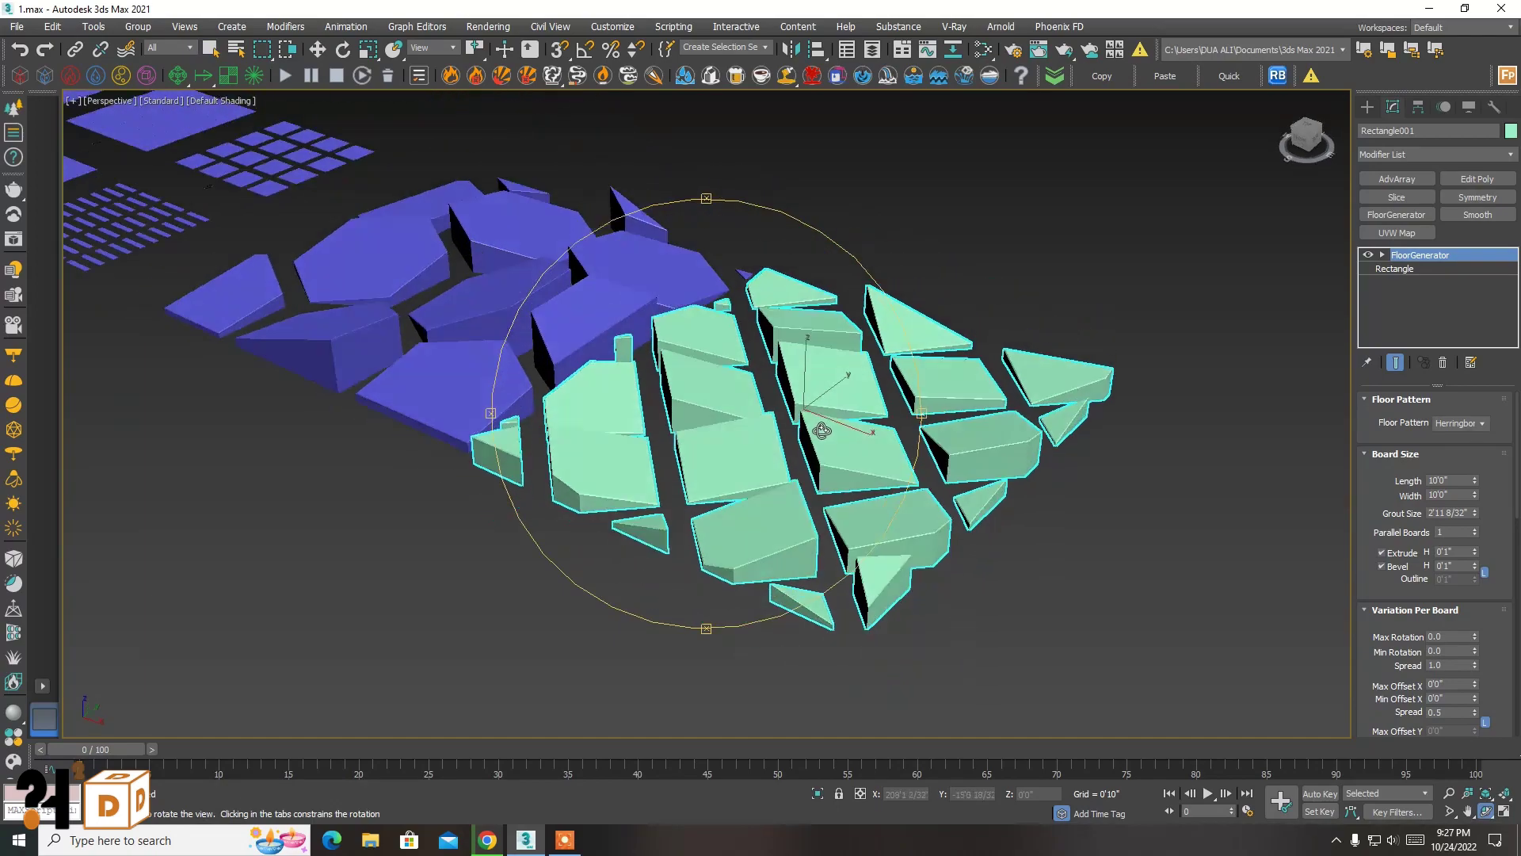
mouse_move(713, 332)
left_mouse_down()
mouse_move(710, 453)
mouse_move(857, 476)
mouse_move(841, 463)
left_mouse_up()
key("Escape")
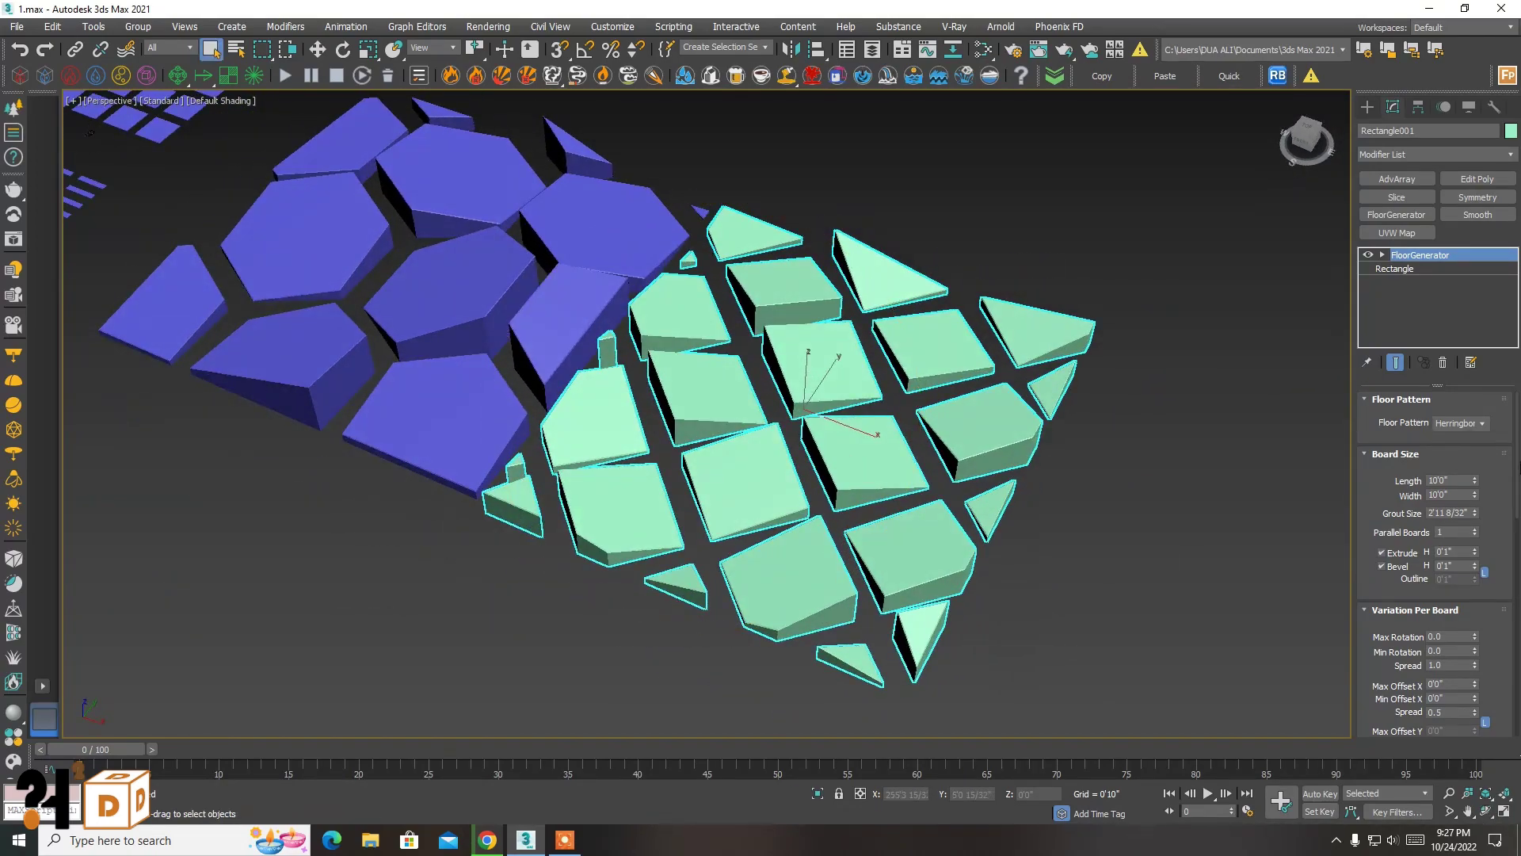
- Try Chevron, then settle on Hexagon for the green floor, deselect and zoom out
left_click(1482, 423)
left_click(1456, 453)
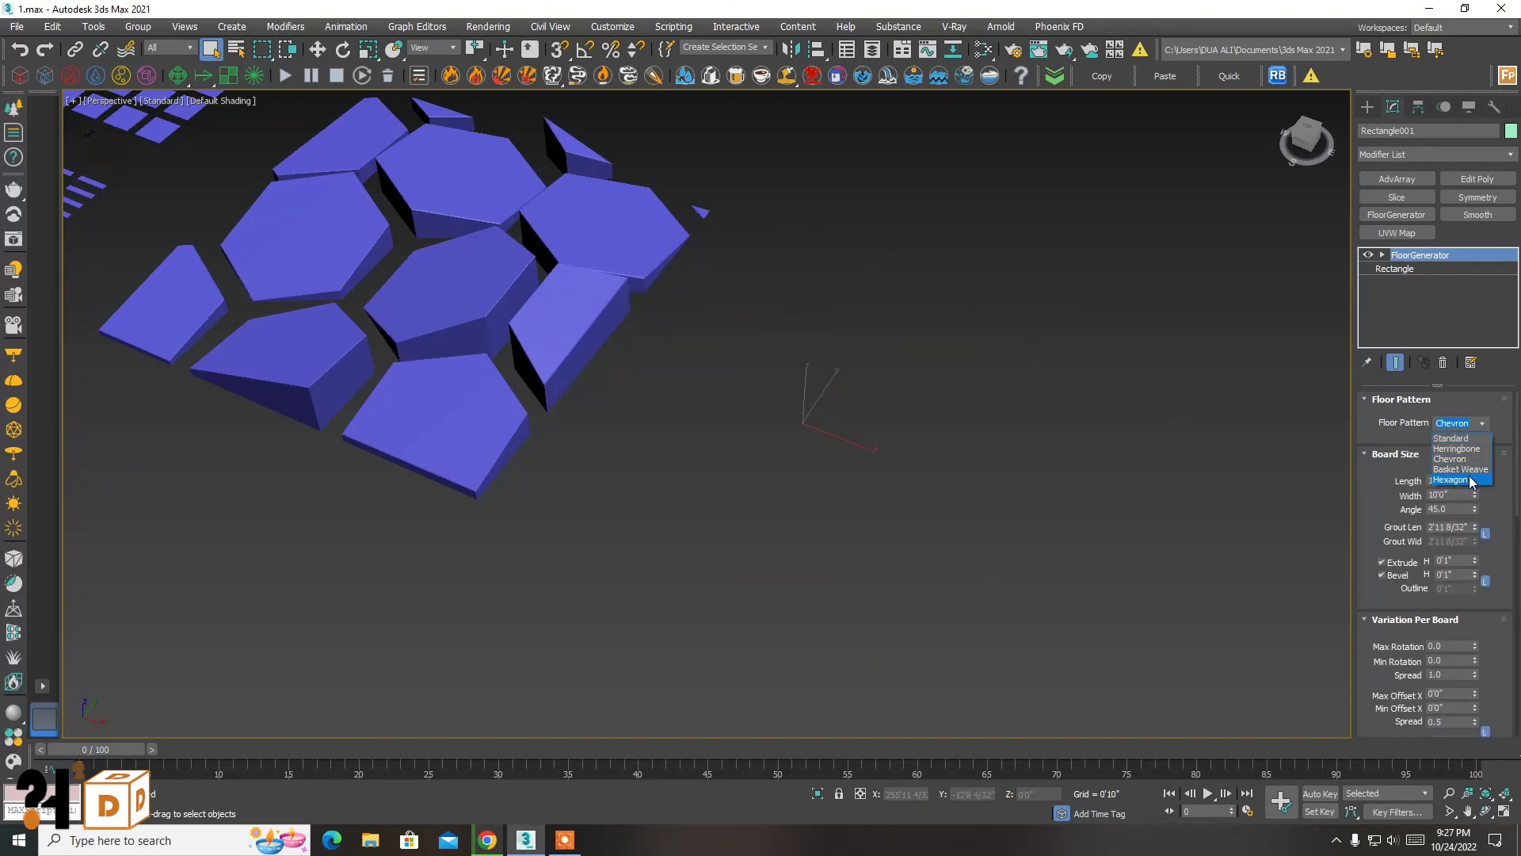
left_click(1457, 480)
left_click(1191, 470)
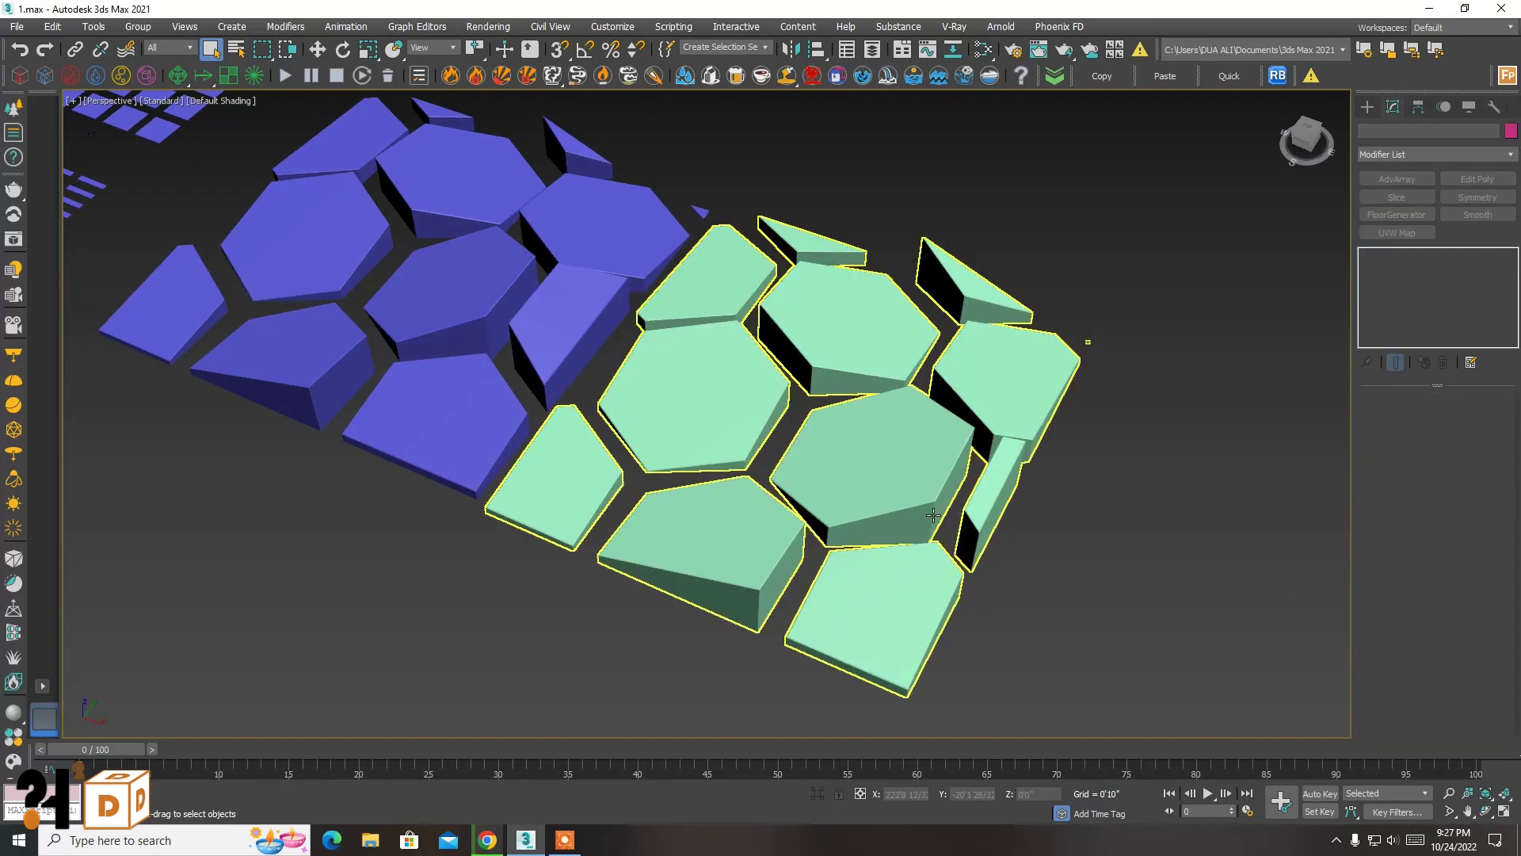
scroll(1098, 548, "down", 3)
scroll(1067, 524, "down", 2)
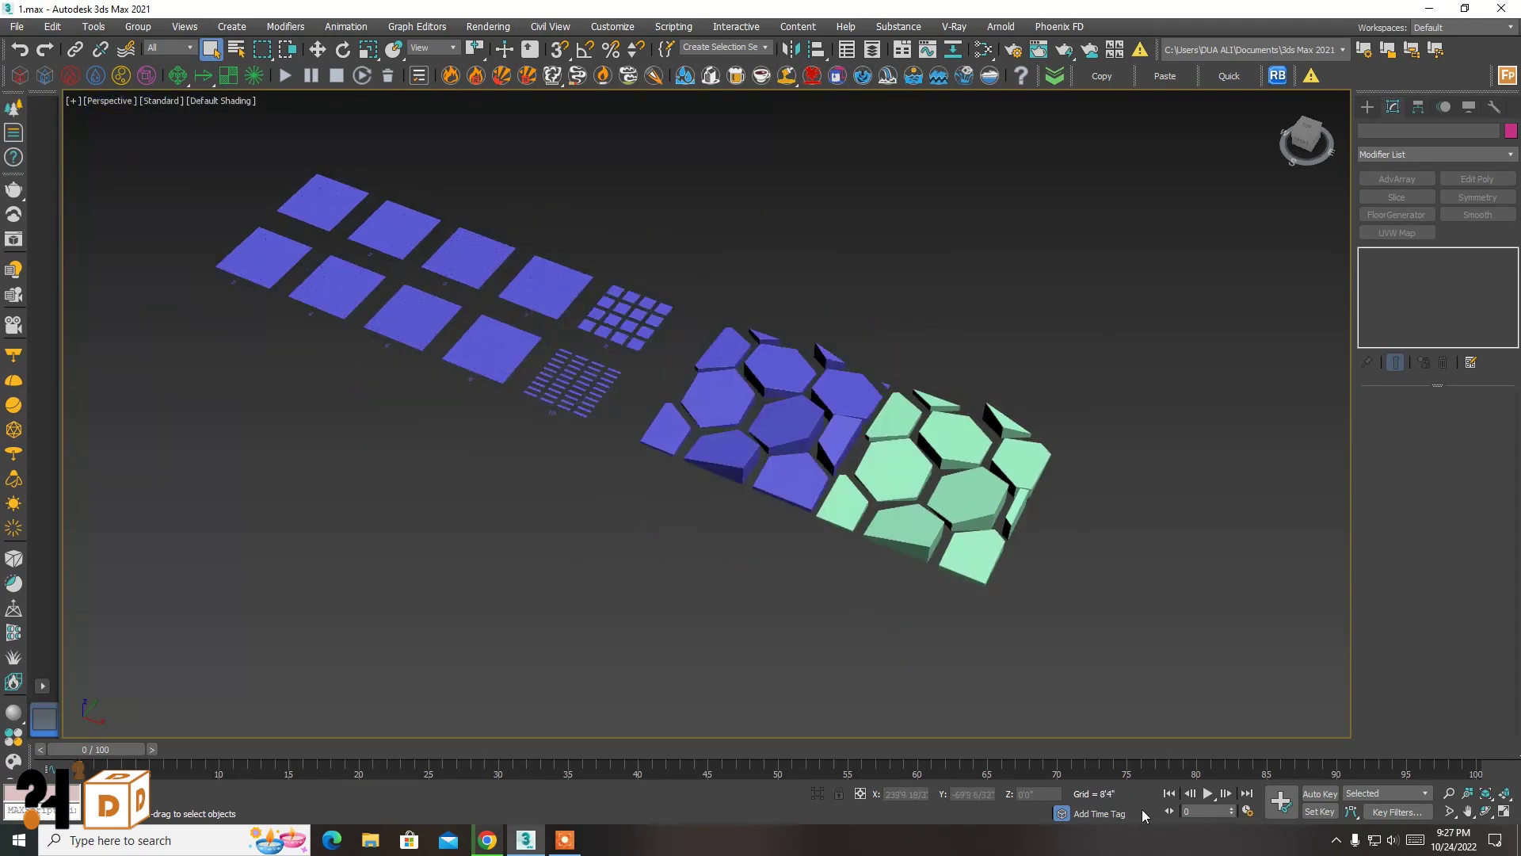
- Orbit the scene to an almost top-down view of the floors
left_click(1493, 811)
left_click_drag(749, 372, 737, 492)
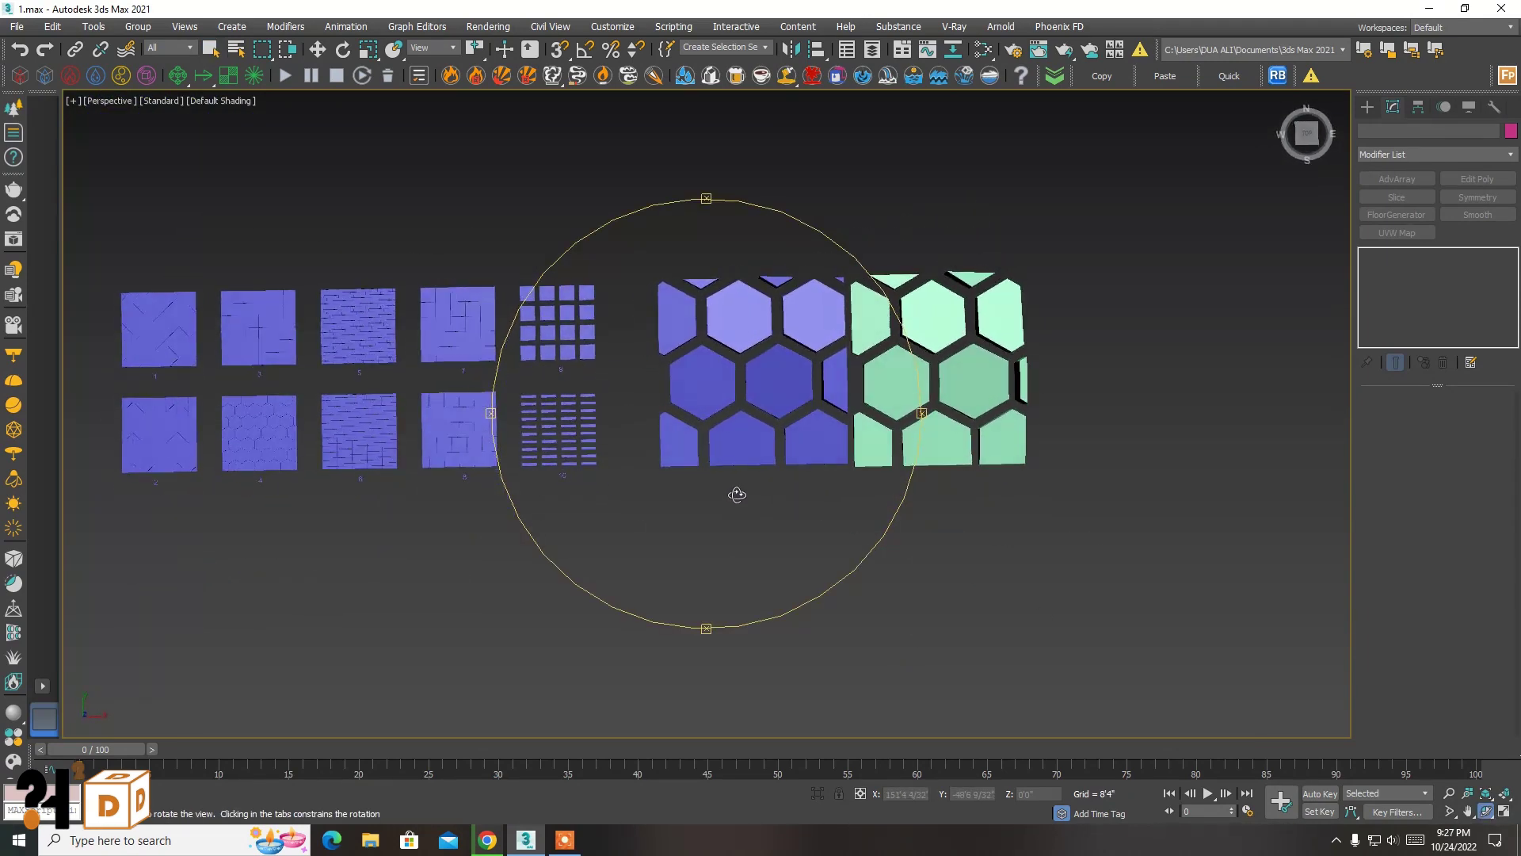
right_click(1509, 838)
key("Escape")
- Fit all floors in a maximized Top viewport and begin saving the scene as 1.max
key("alt+w")
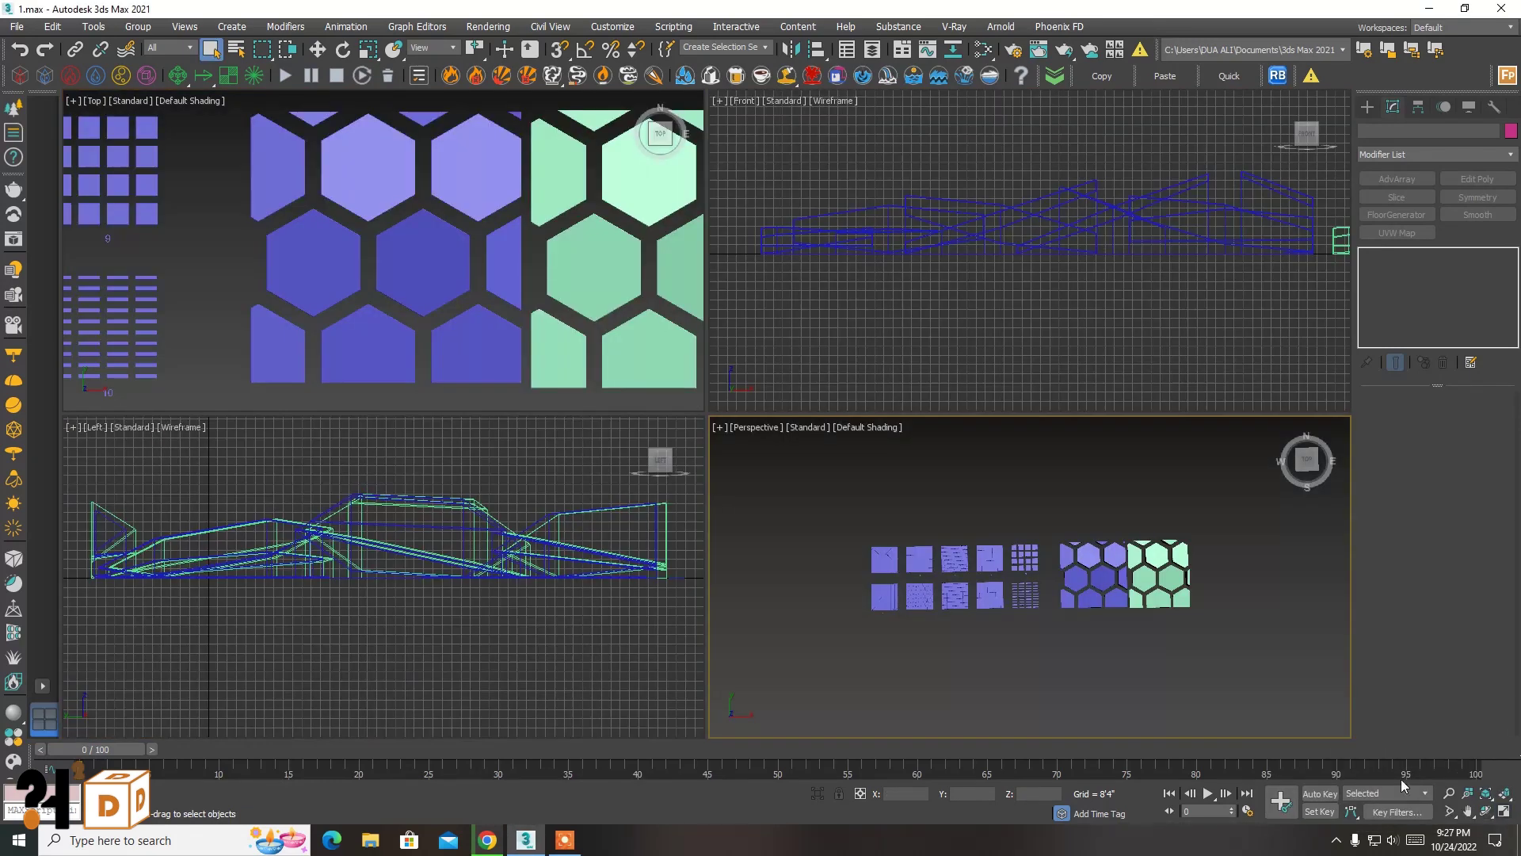
left_click(689, 392)
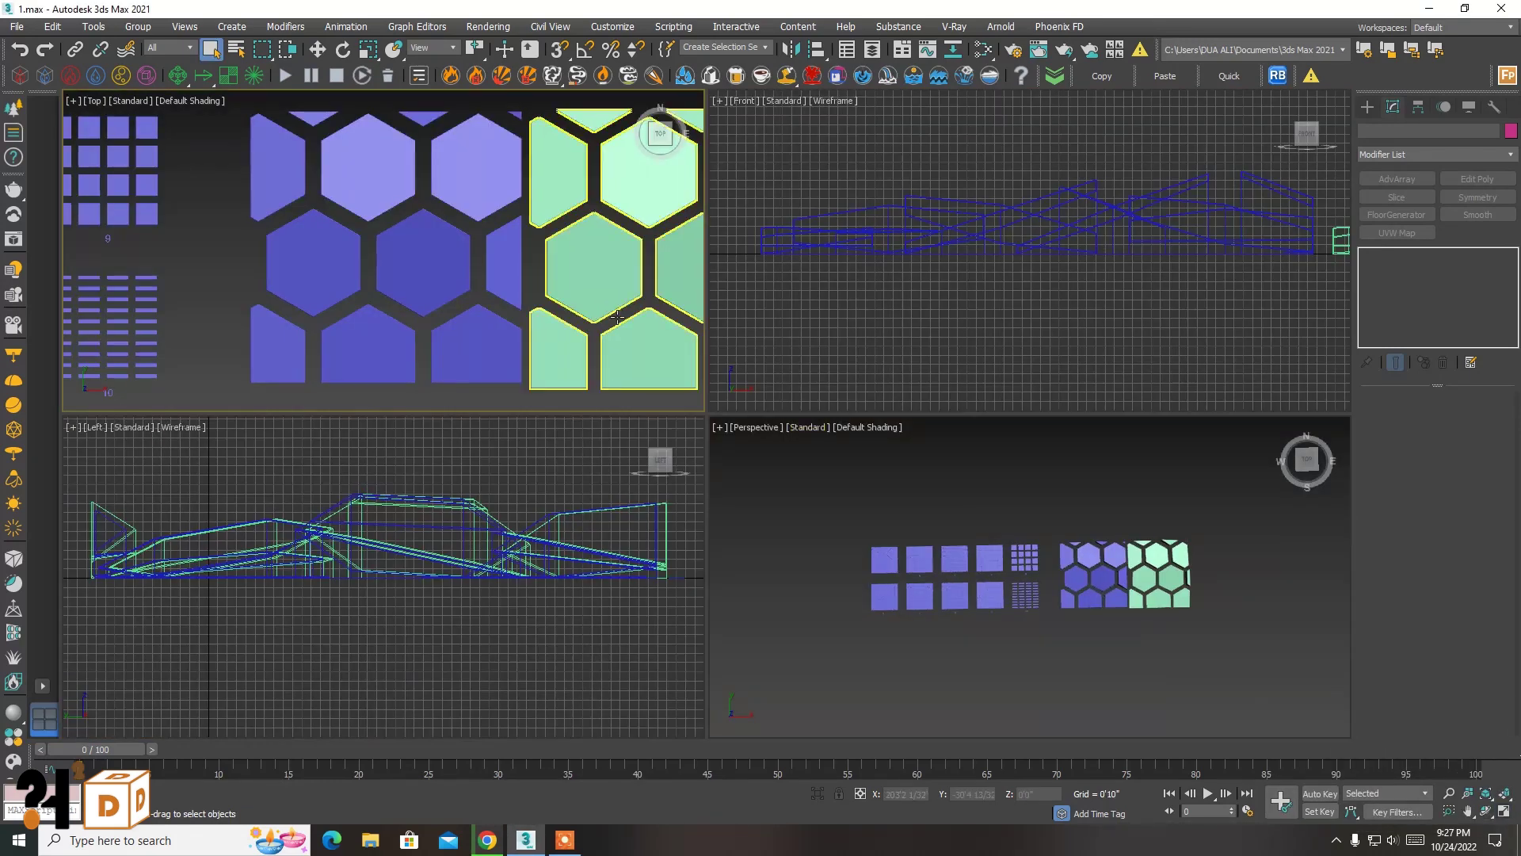
left_click(1504, 792)
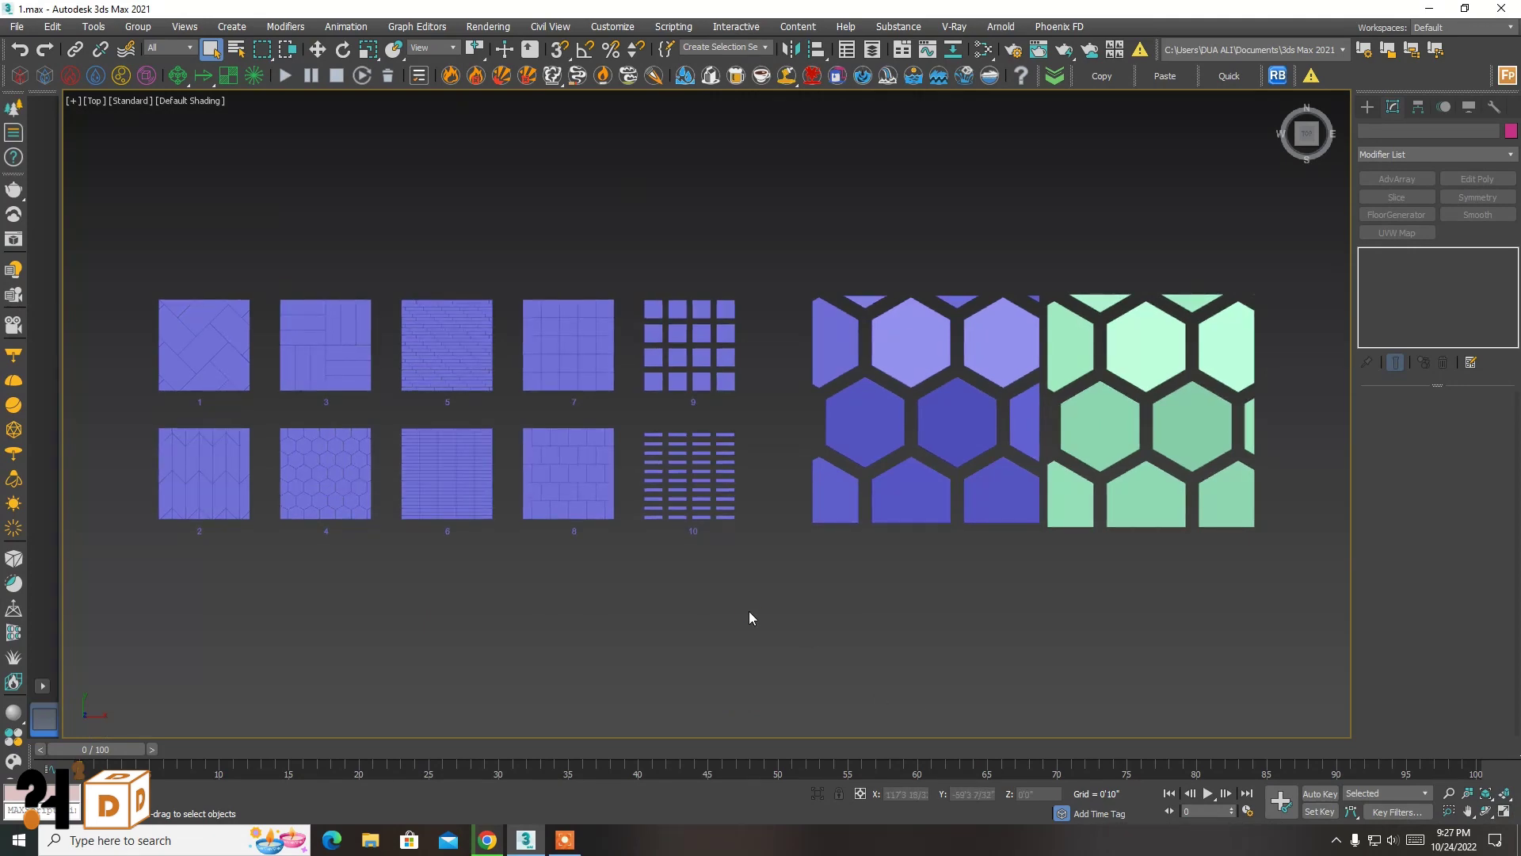
key("ctrl+shift+s")
- Confirm saving as 1.max and overwrite the existing file
left_click(529, 359)
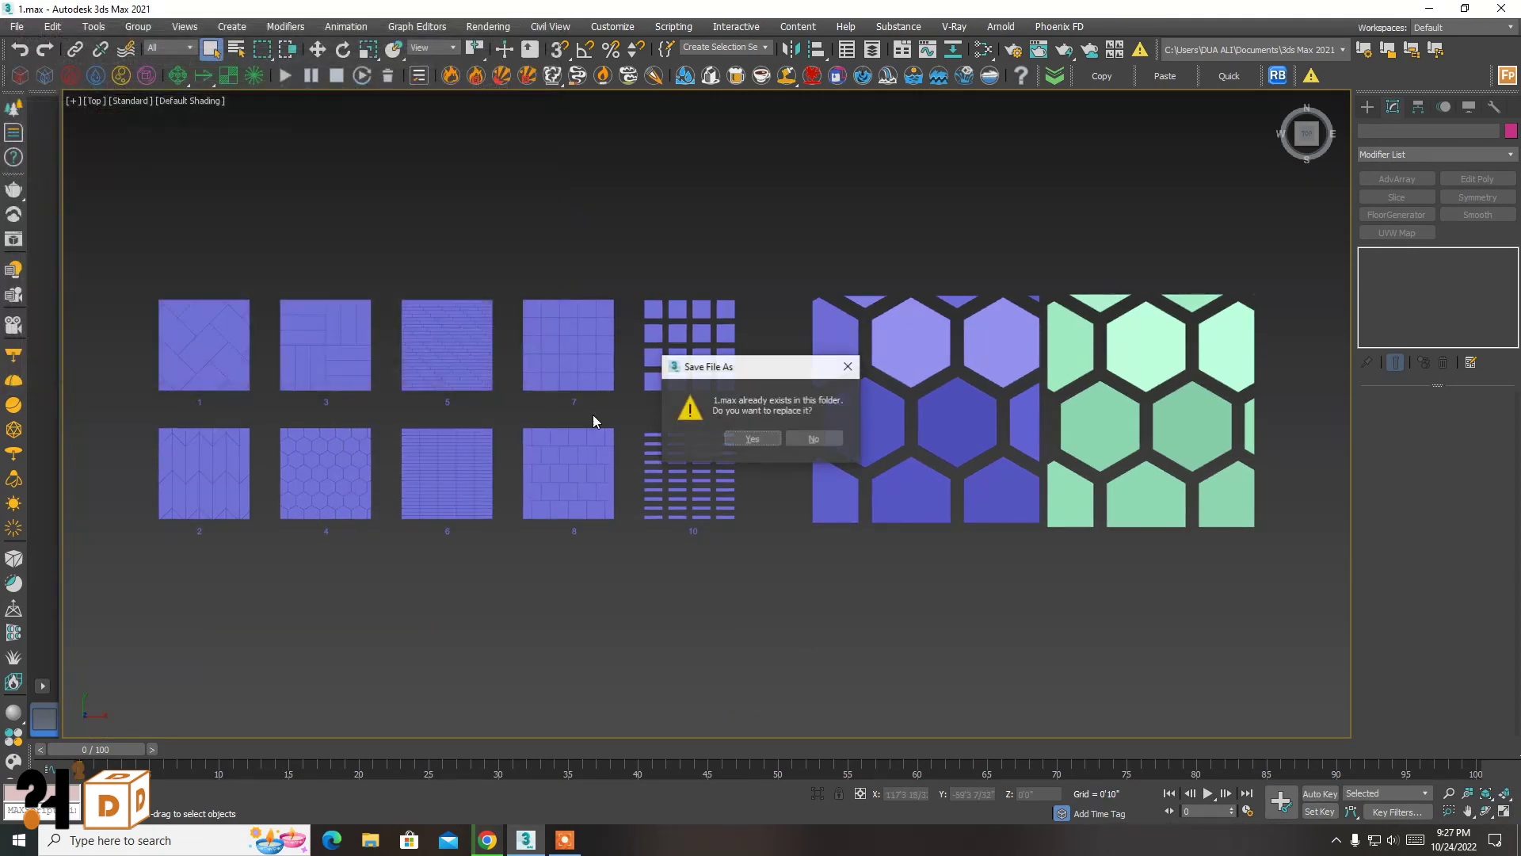
left_click(752, 442)
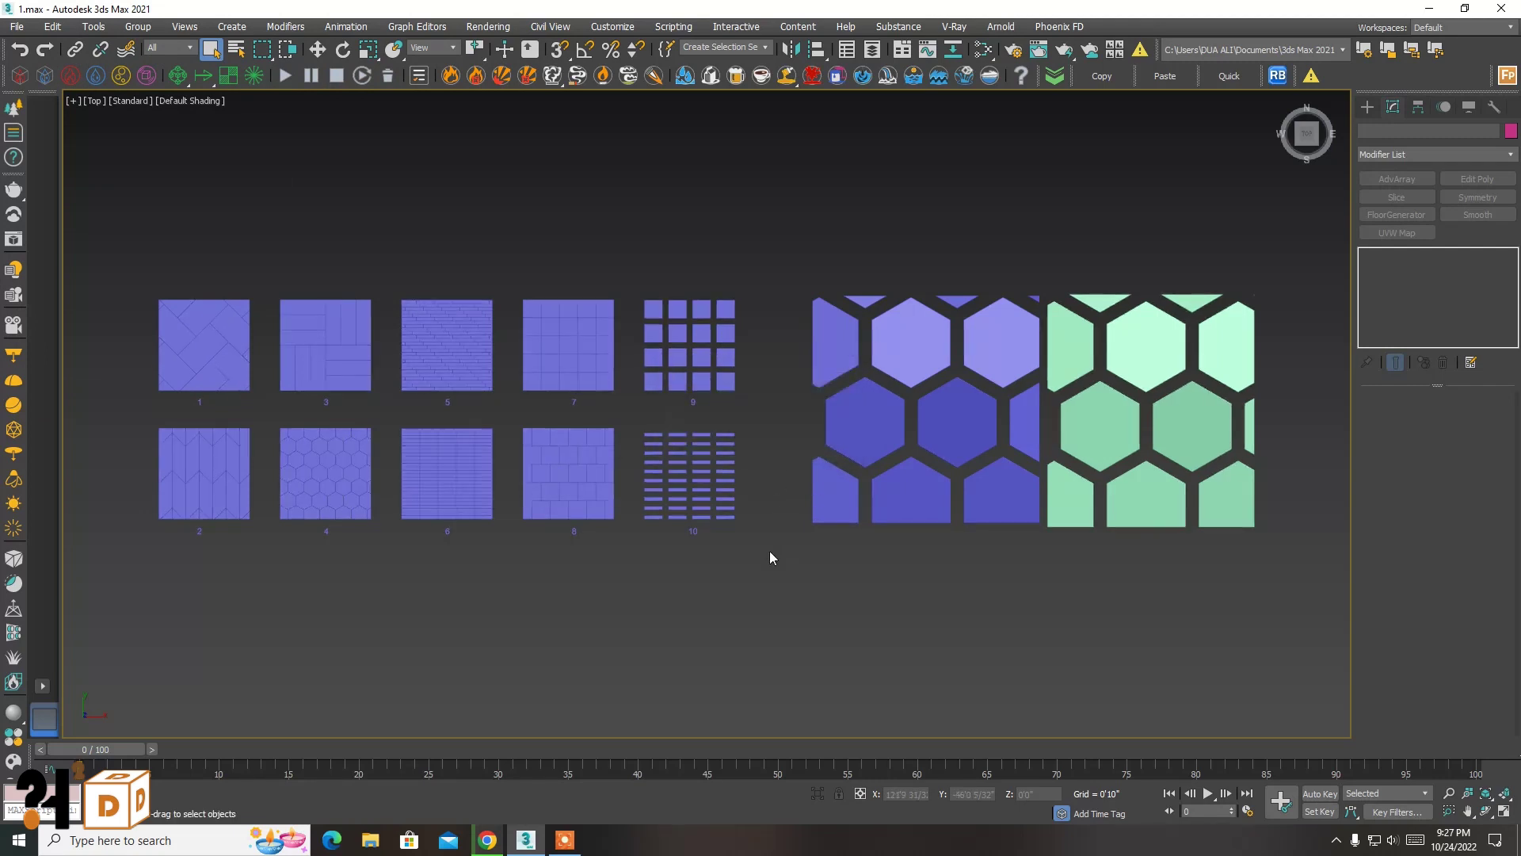
left_click(575, 845)
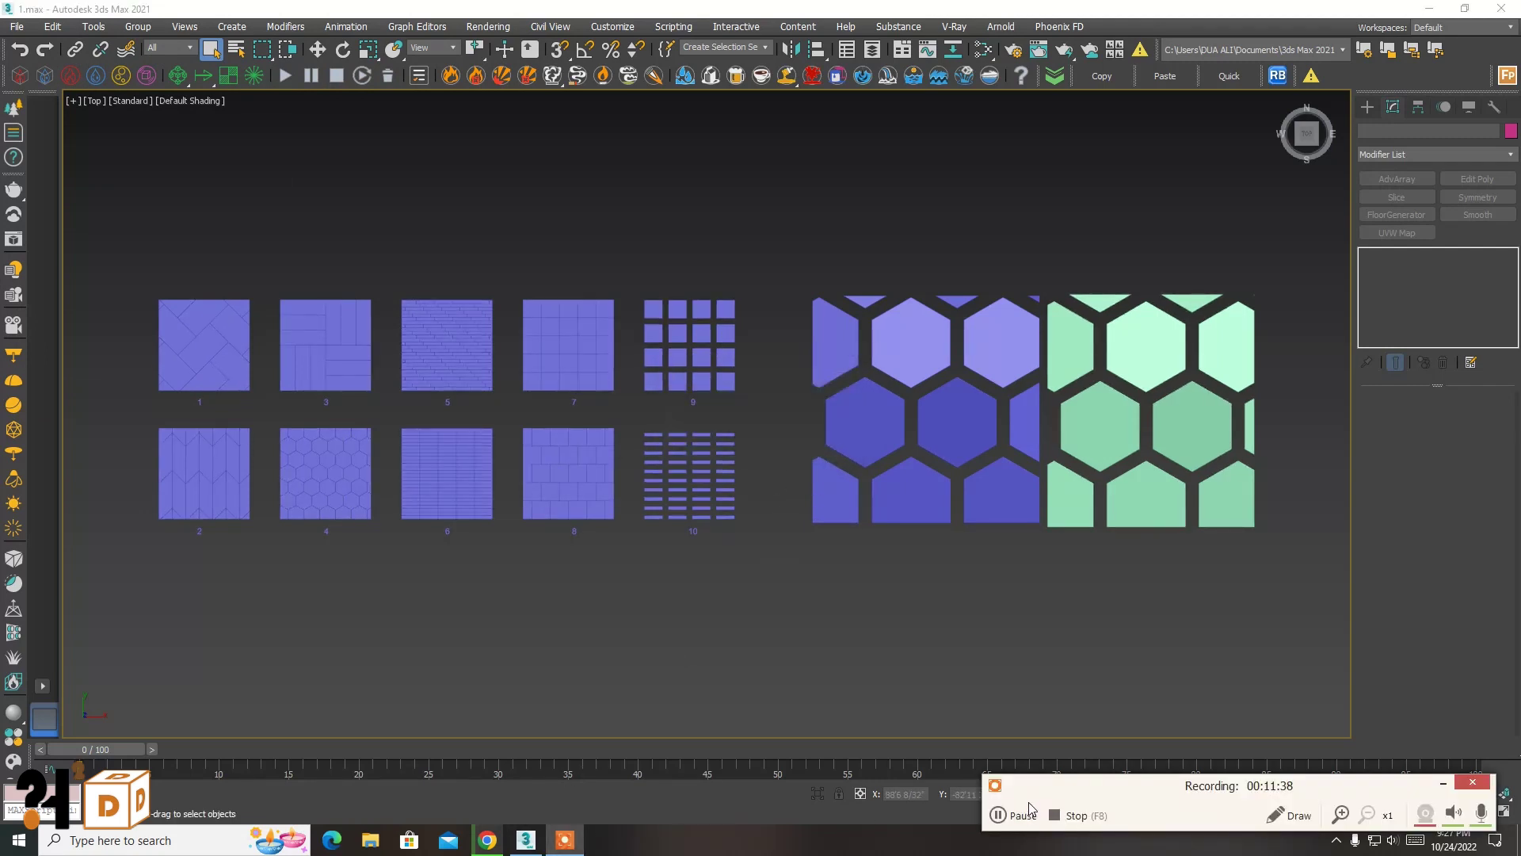